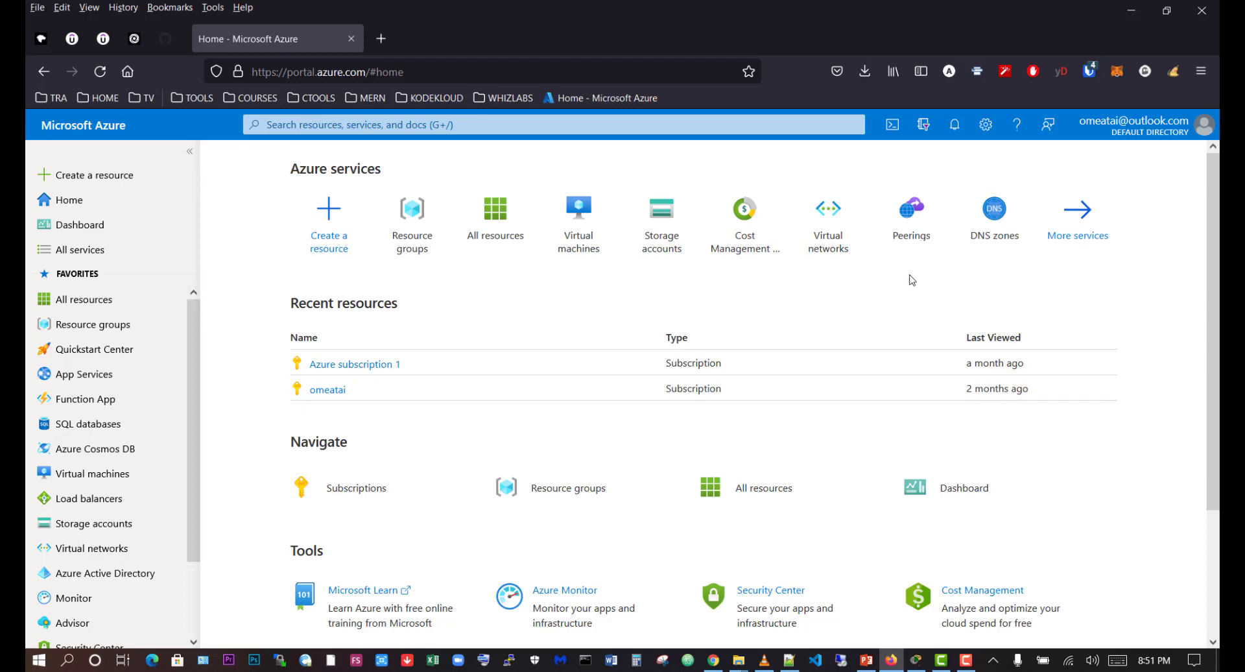
# - Launch Cloud Shell in the Azure portal and open bash-cmd/deploy-file-share in the azure-commands repository on GitHub
pyautogui.click(892, 125)
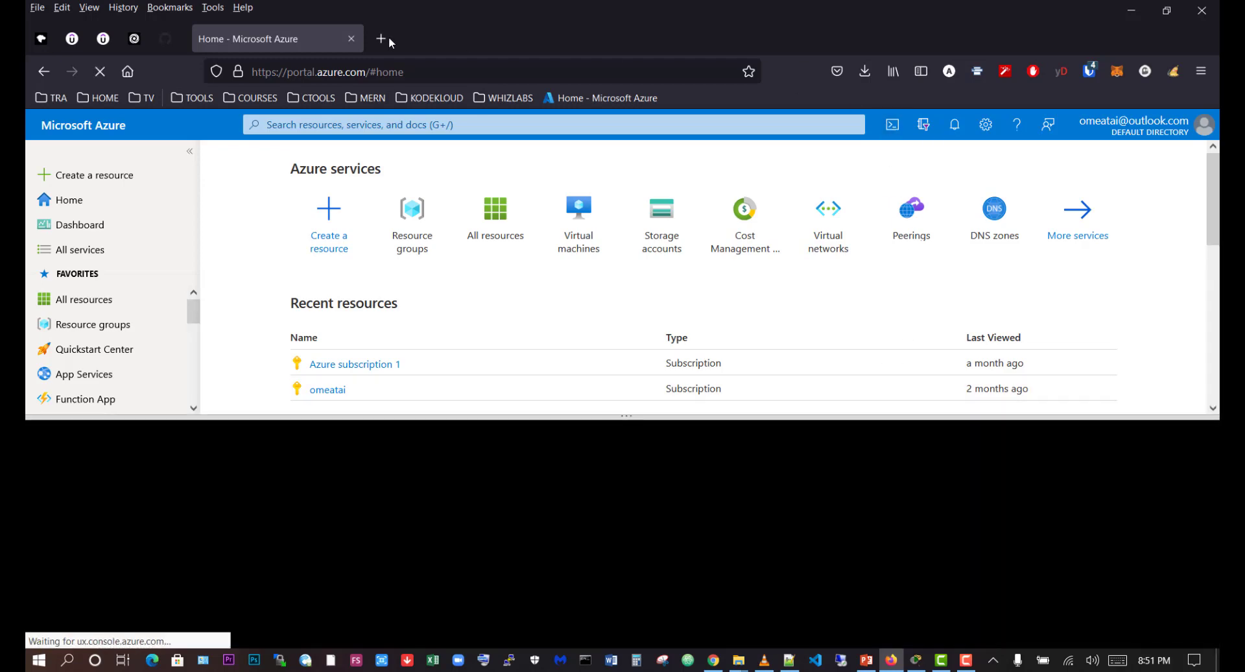
pyautogui.click(168, 42)
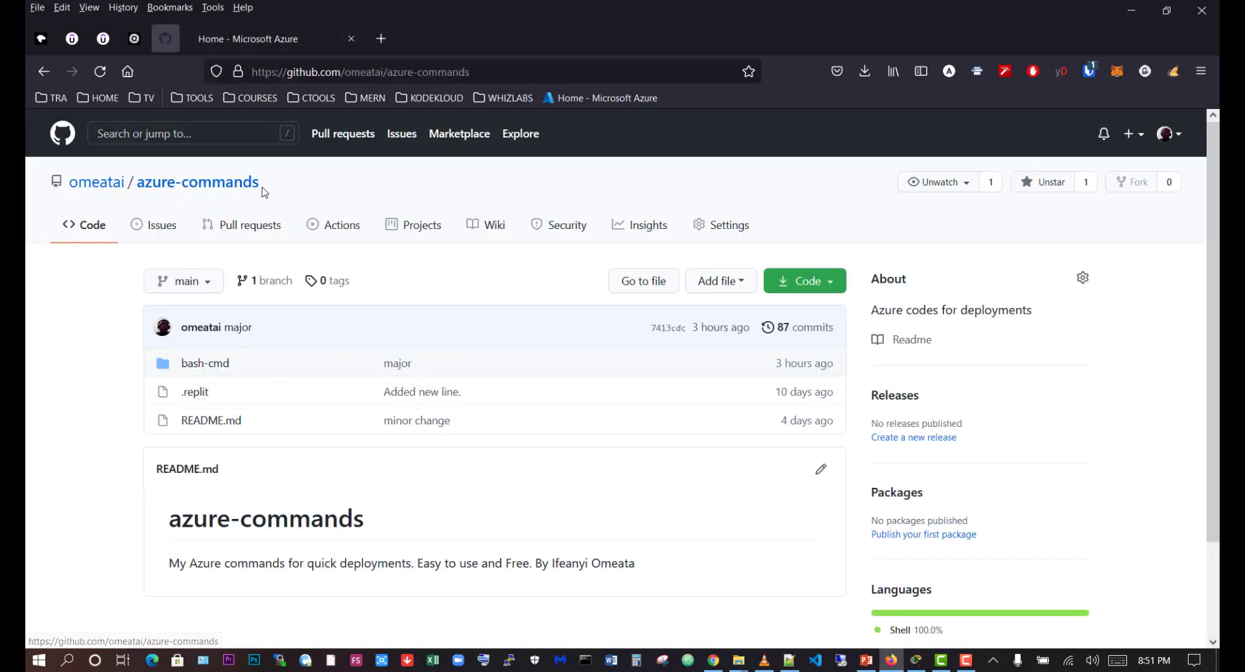
pyautogui.click(192, 370)
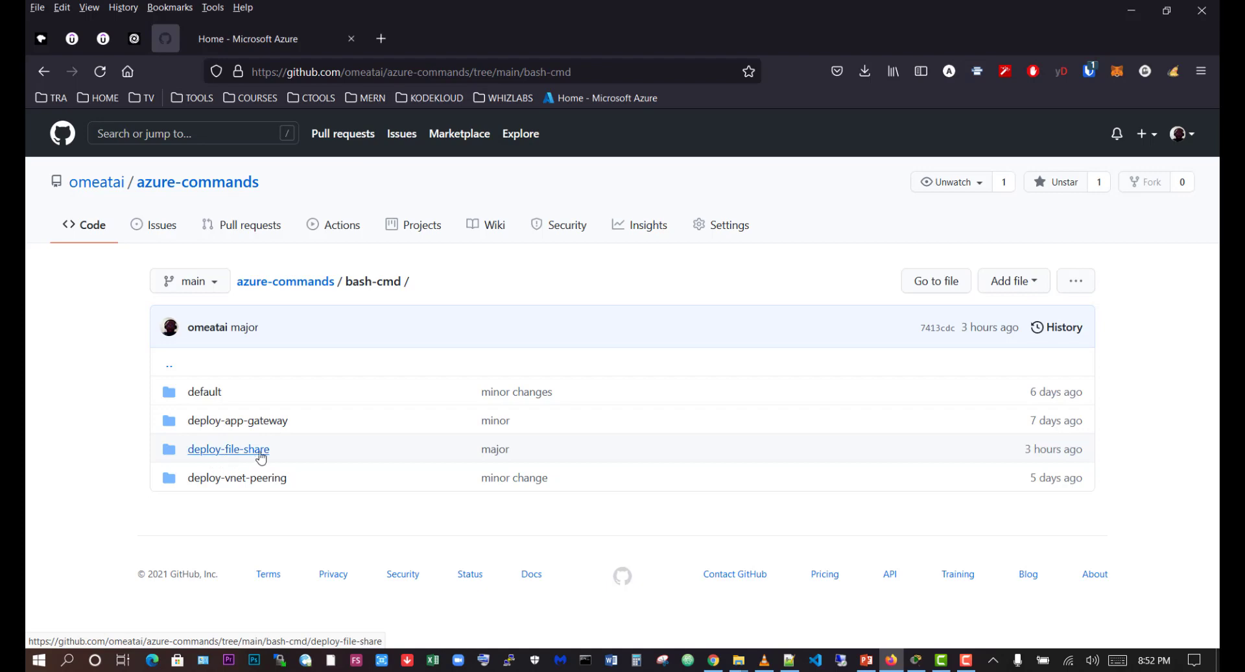
pyautogui.click(265, 455)
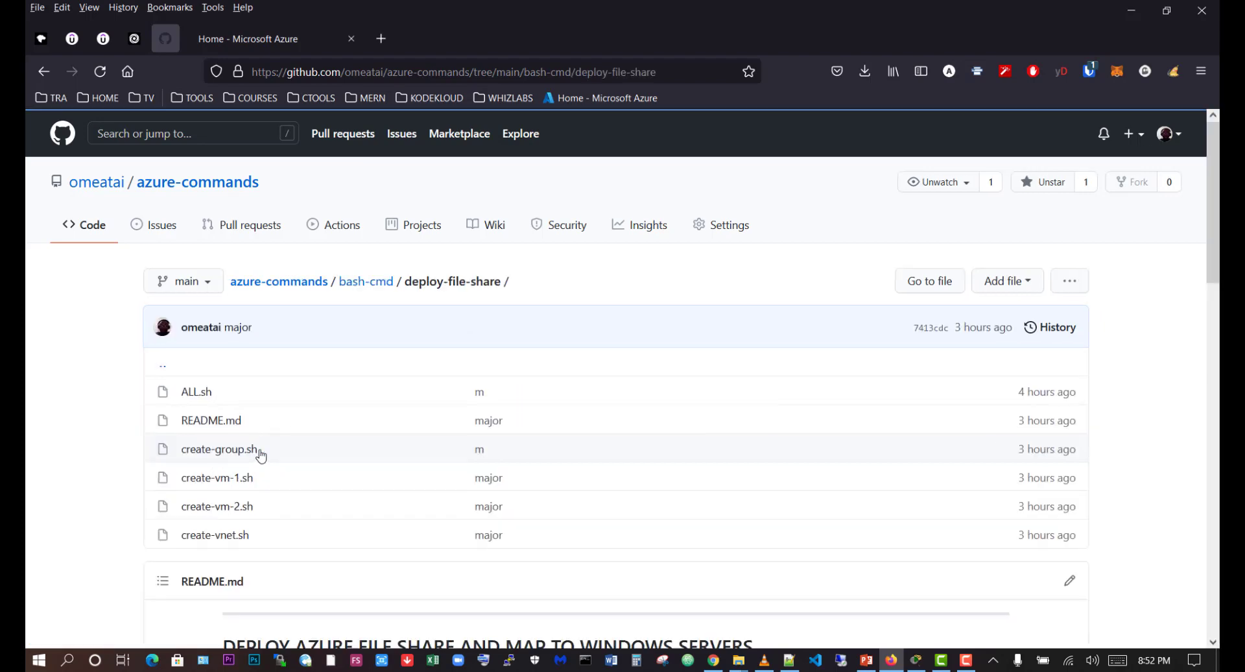
# - Review the deploy-file-share README's commands for the resource group, virtual network and VMs, plus the folder's scripts
pyautogui.scroll(-4, 285, 374)
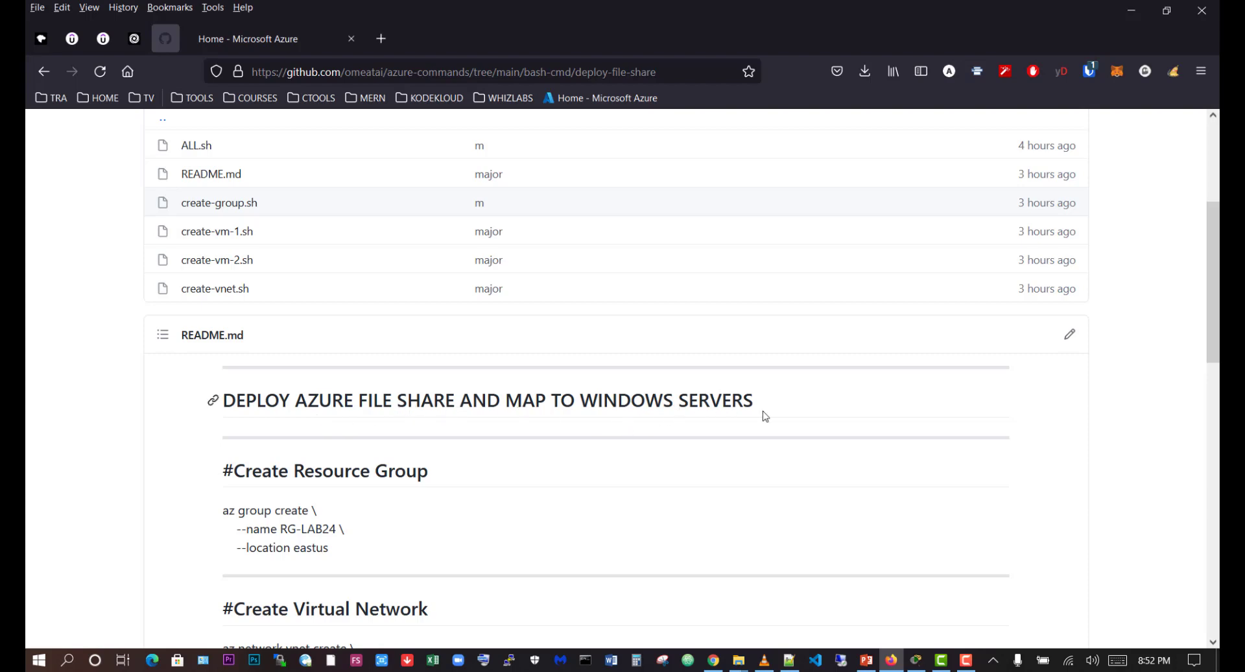
pyautogui.scroll(-13, 573, 411)
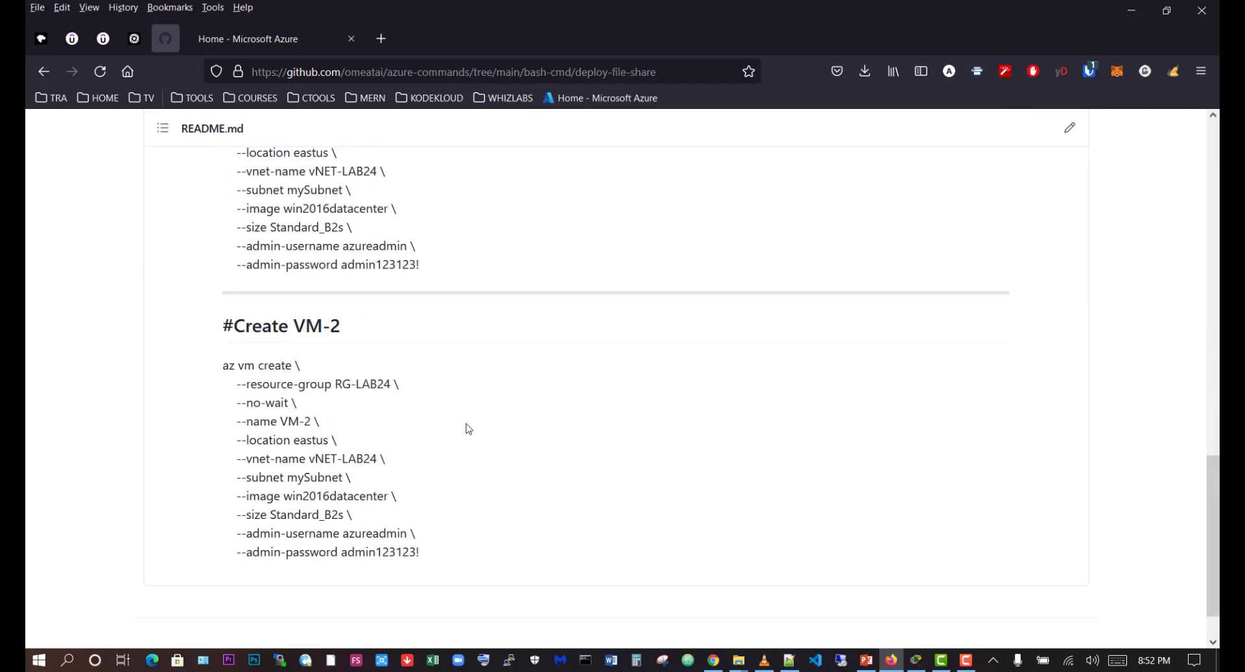
pyautogui.scroll(12, 470, 468)
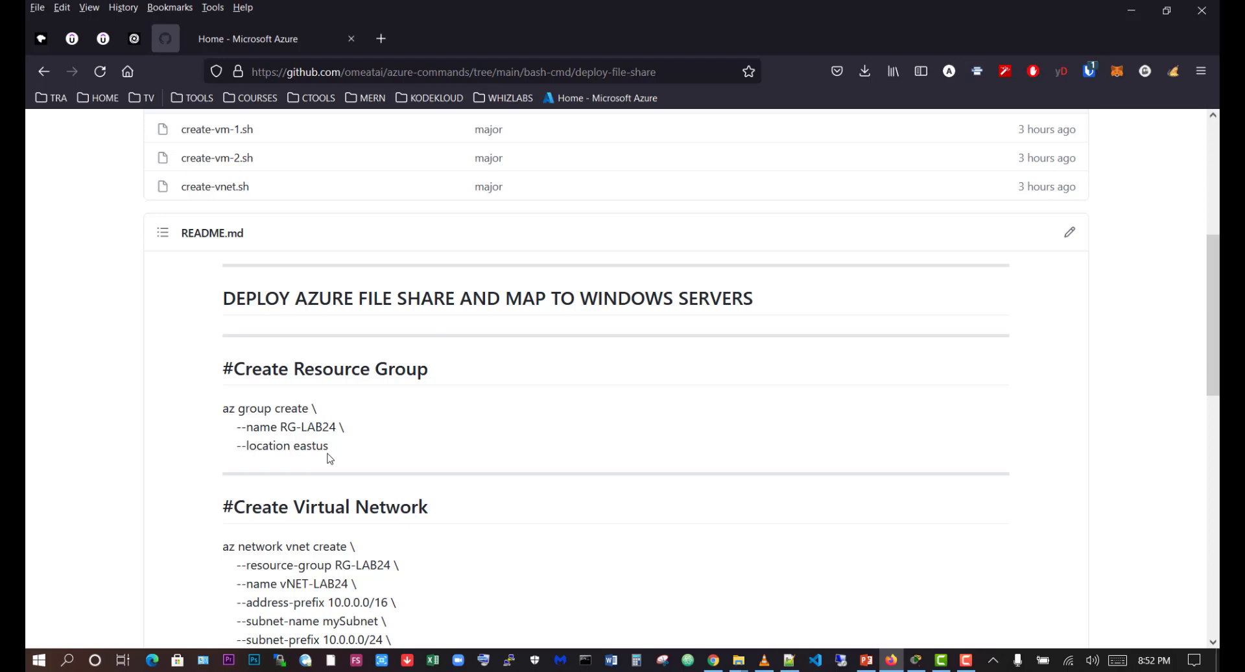
pyautogui.scroll(3, 309, 436)
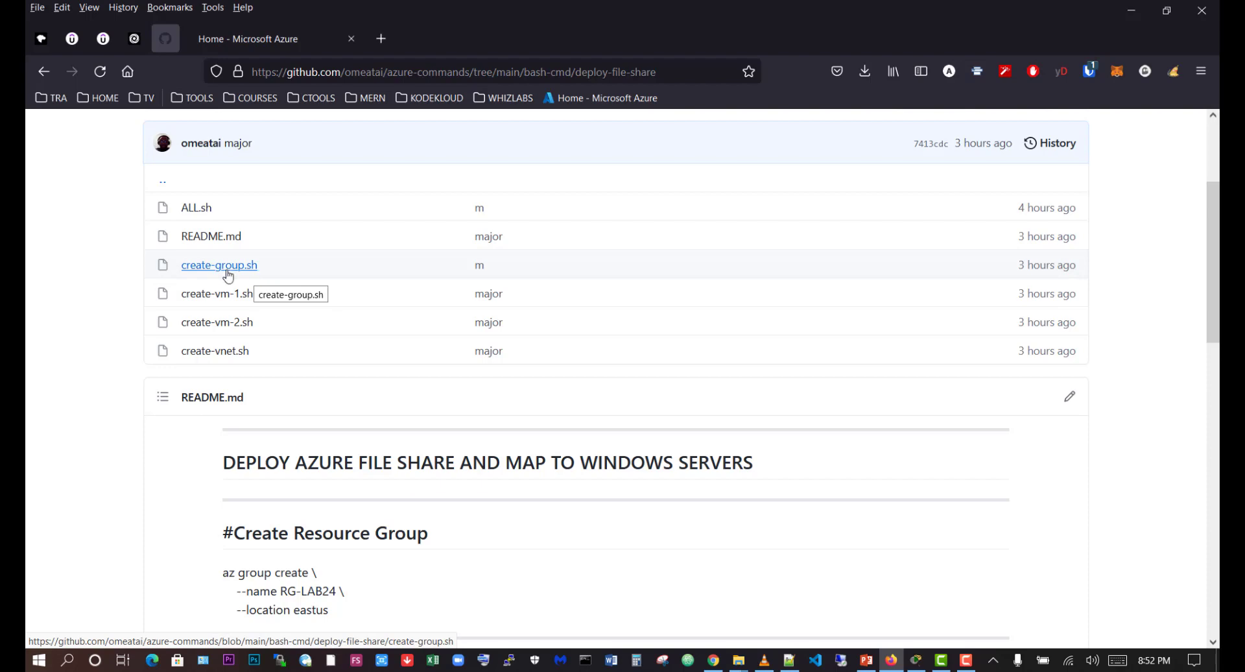
pyautogui.scroll(2, 286, 313)
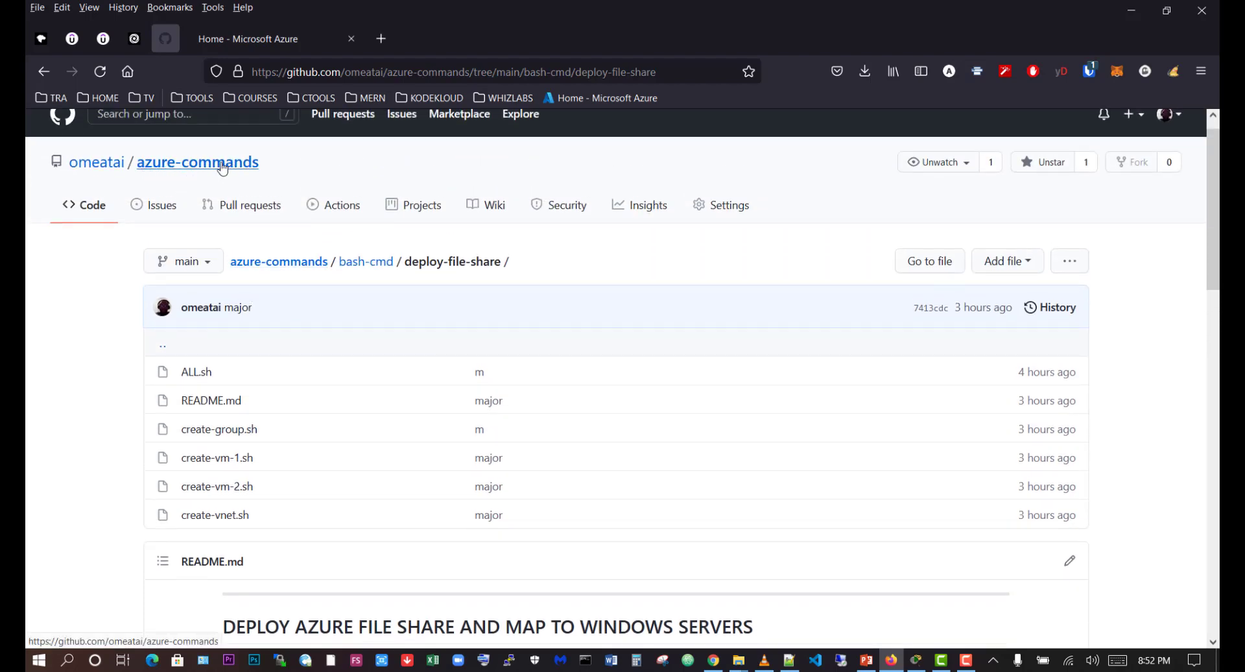
# - Return to the azure-commands repository root and copy its HTTPS clone URL
pyautogui.click(196, 168)
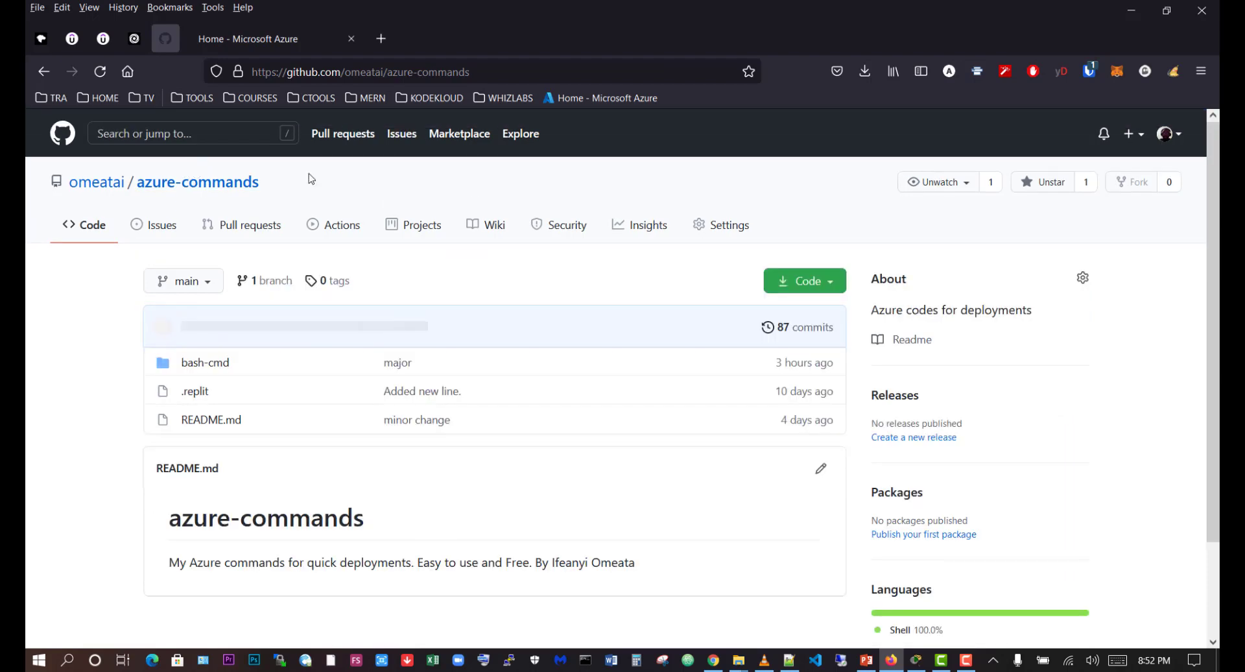
pyautogui.click(831, 273)
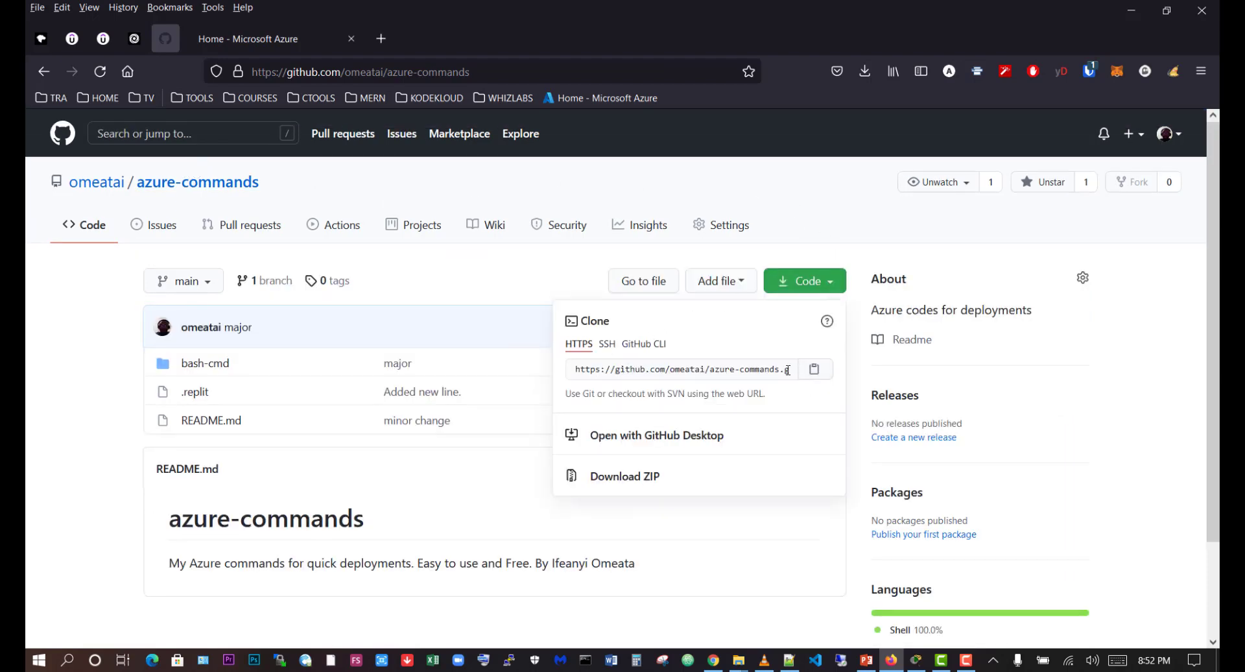
pyautogui.click(828, 375)
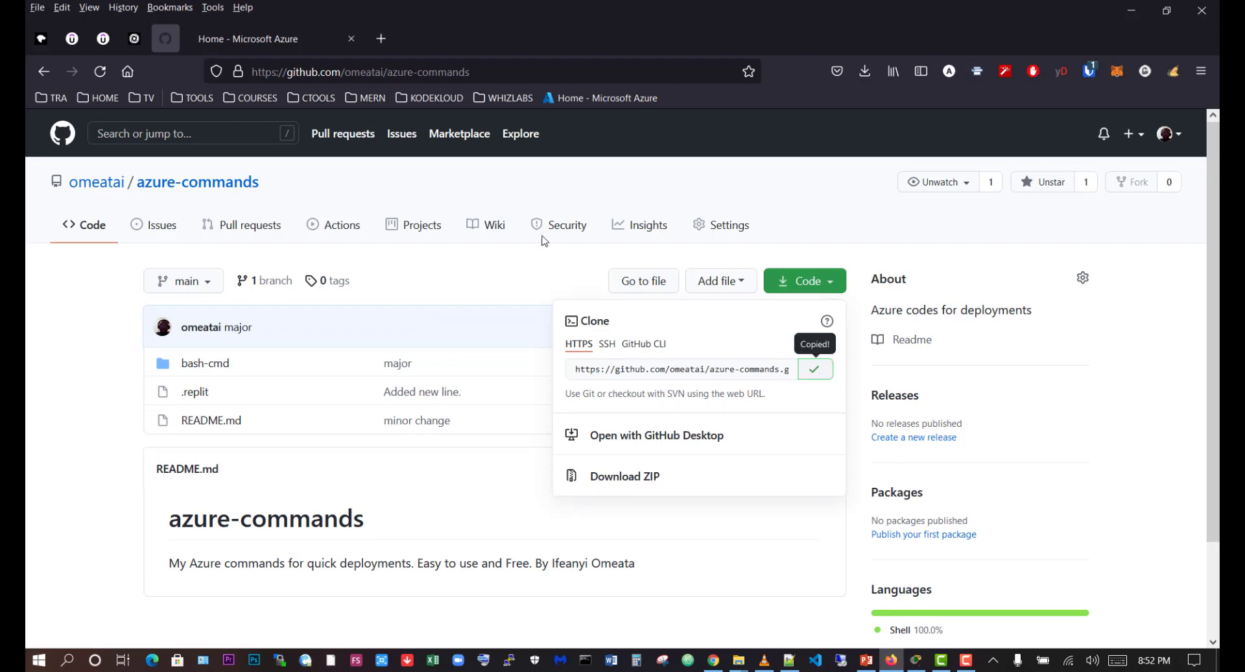
# - Back in the Azure portal, create the Cloud Shell storage under Azure subscription 1 and git clone the azure-commands repository from the copied URL
pyautogui.click(247, 37)
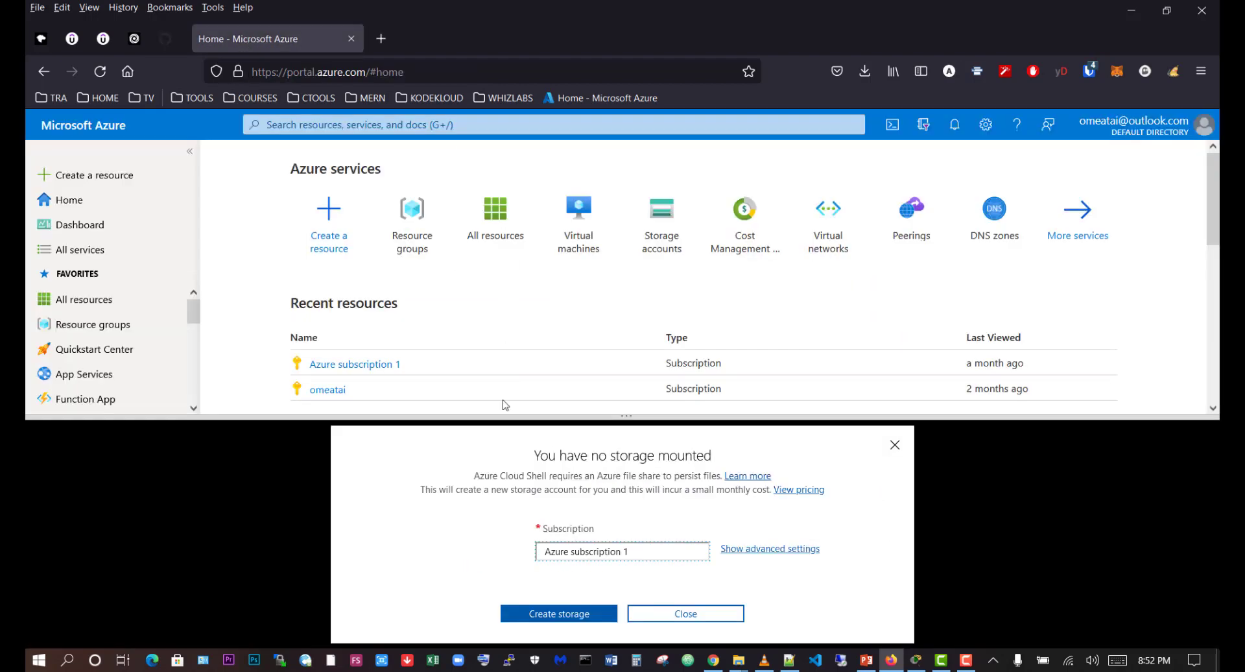
pyautogui.click(546, 613)
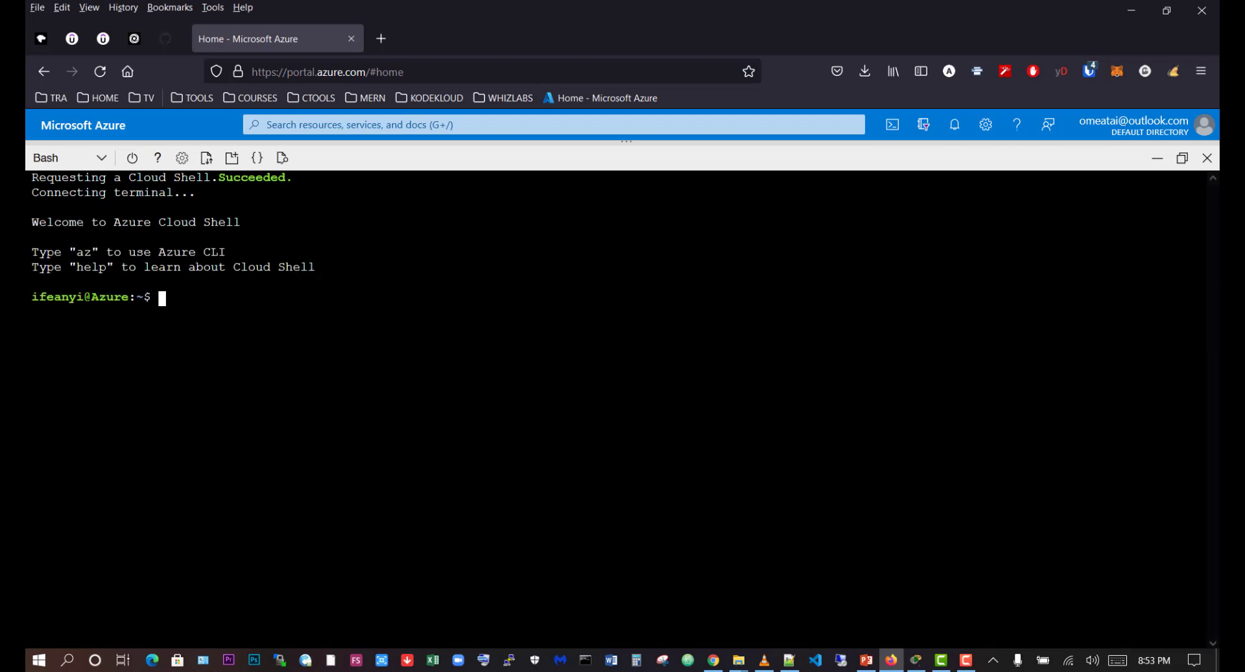
pyautogui.write('git clone')
pyautogui.rightClick(240, 301)
pyautogui.click(259, 413)
pyautogui.press('Return')
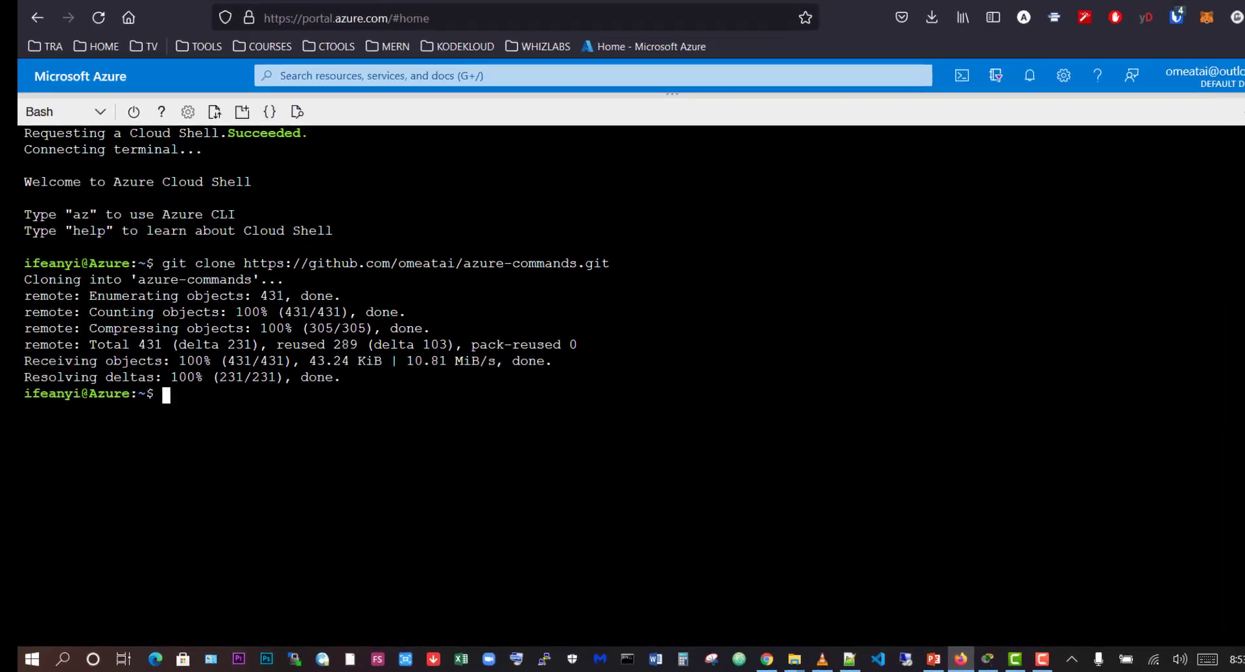
# - List the home directory's contents and change into the azure-commands directory
pyautogui.write('ls')
pyautogui.press('Return')
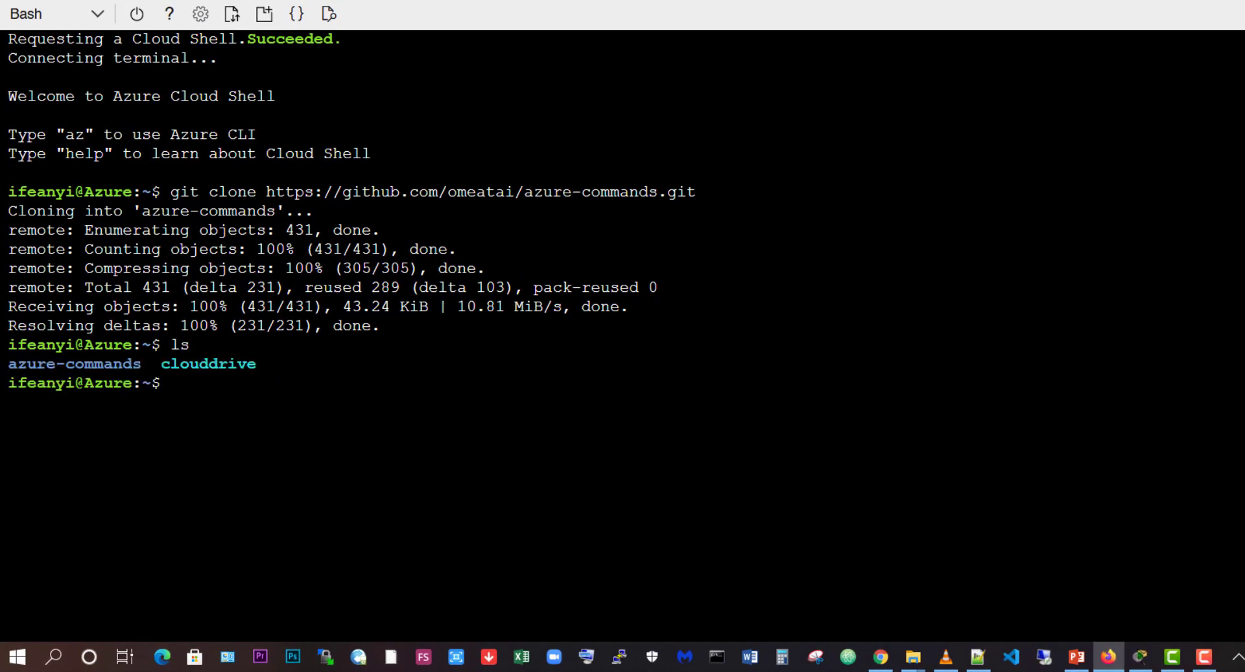
pyautogui.write('cd az')
pyautogui.press('Tab')
pyautogui.press('Return')
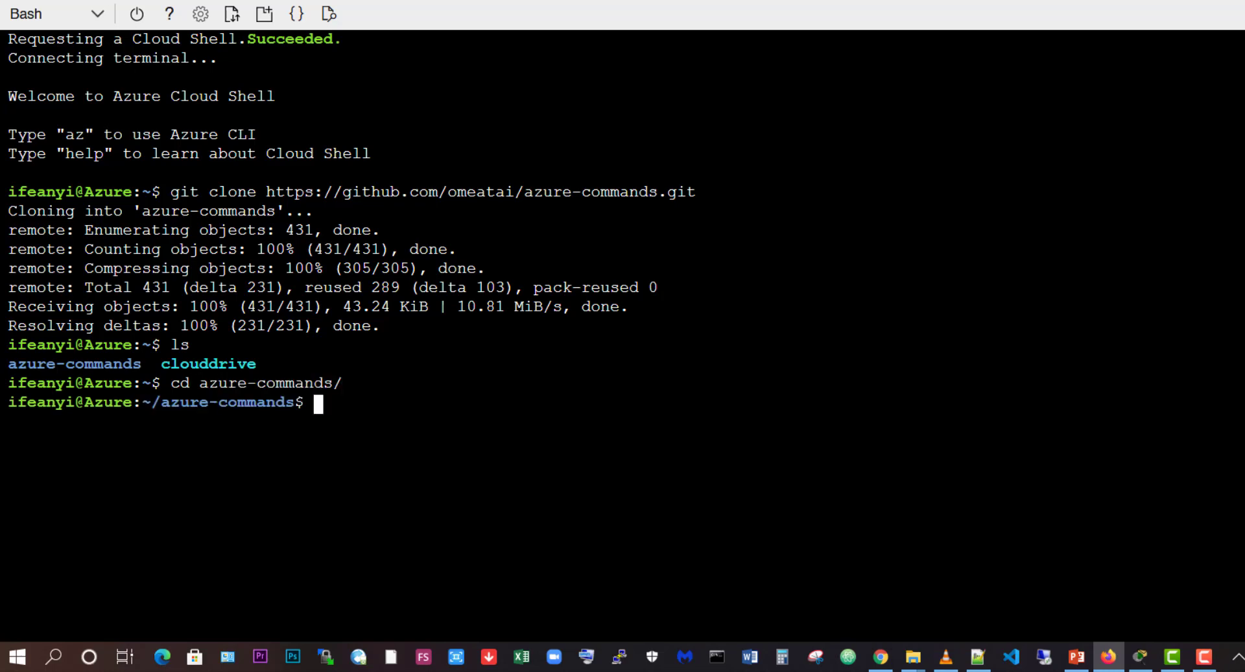
# - List the contents of azure-commands and change into its bash-cmd directory
pyautogui.write('ls')
pyautogui.press('Return')
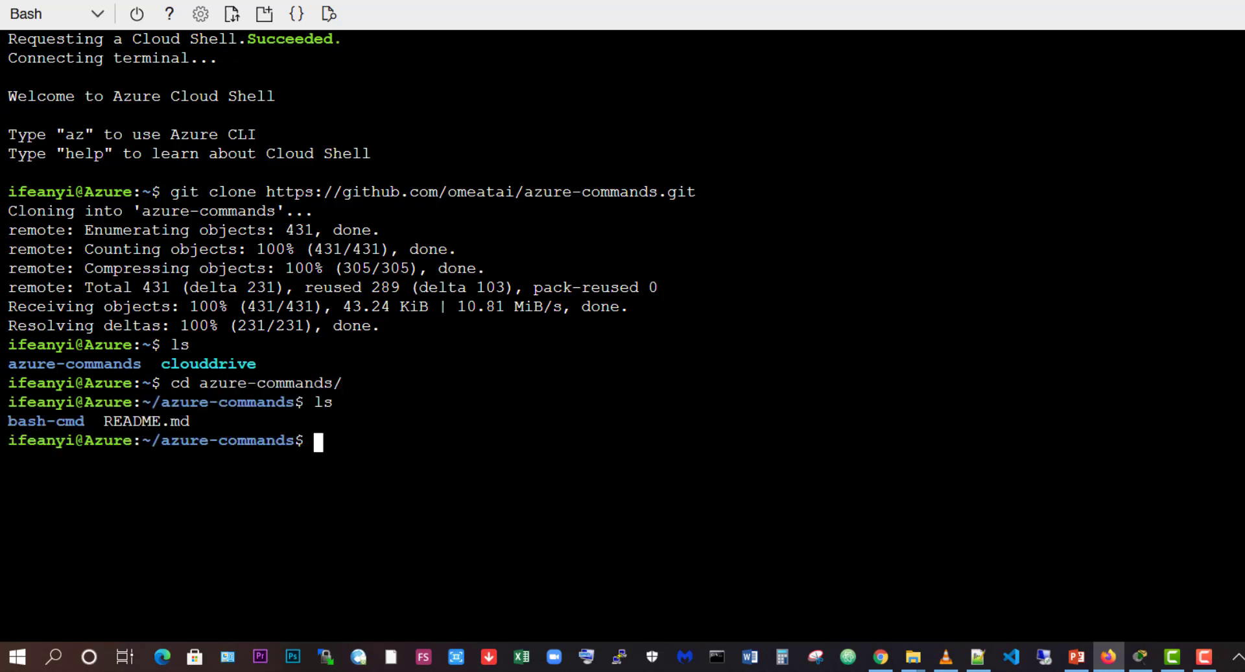
pyautogui.write('cd bash')
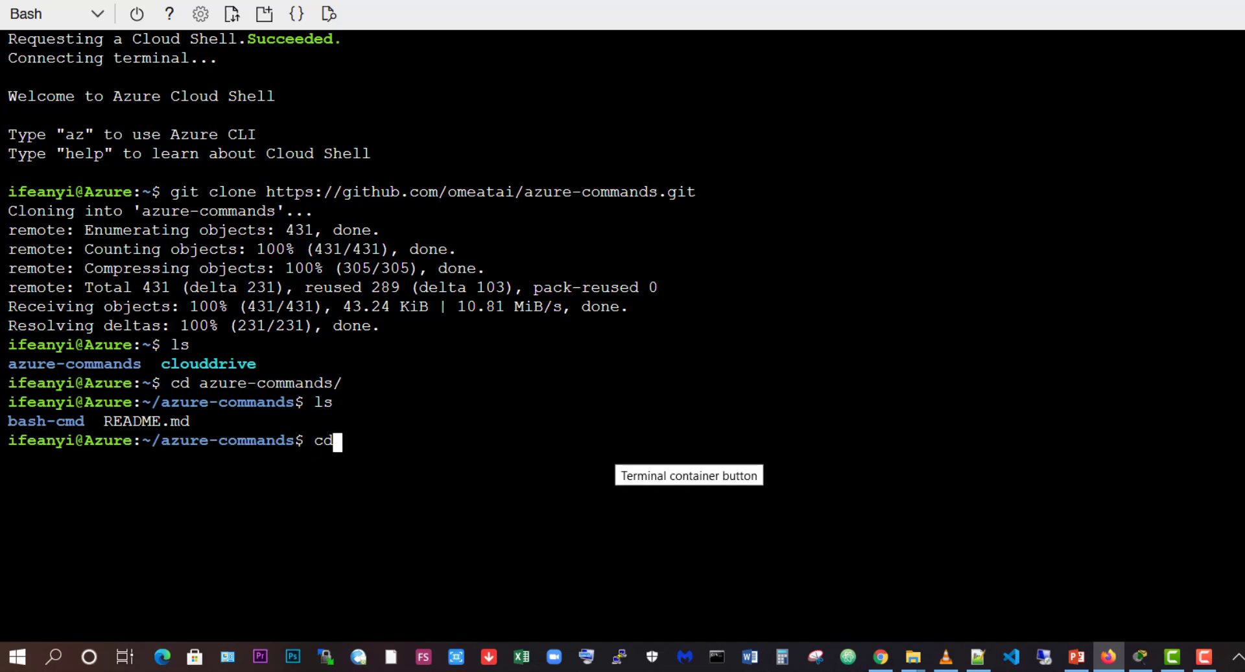
pyautogui.press('Tab')
pyautogui.press('Return')
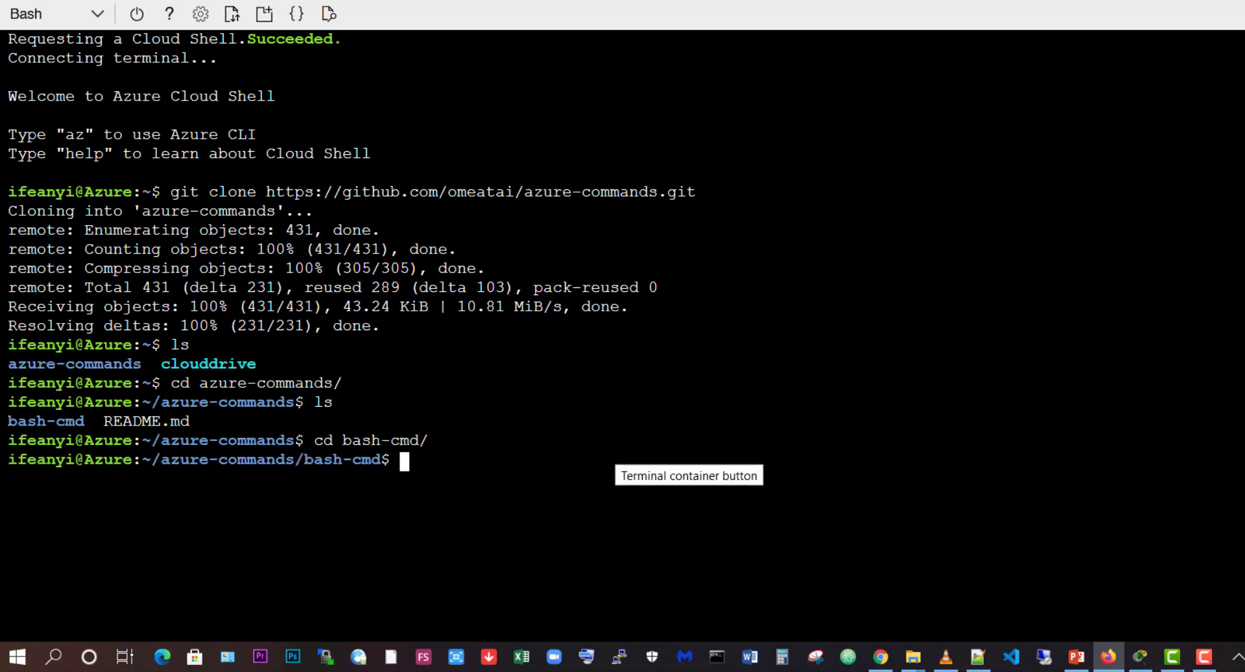
# - List the contents of bash-cmd and change into the deploy-file-share directory
pyautogui.write('ls')
pyautogui.press('Return')
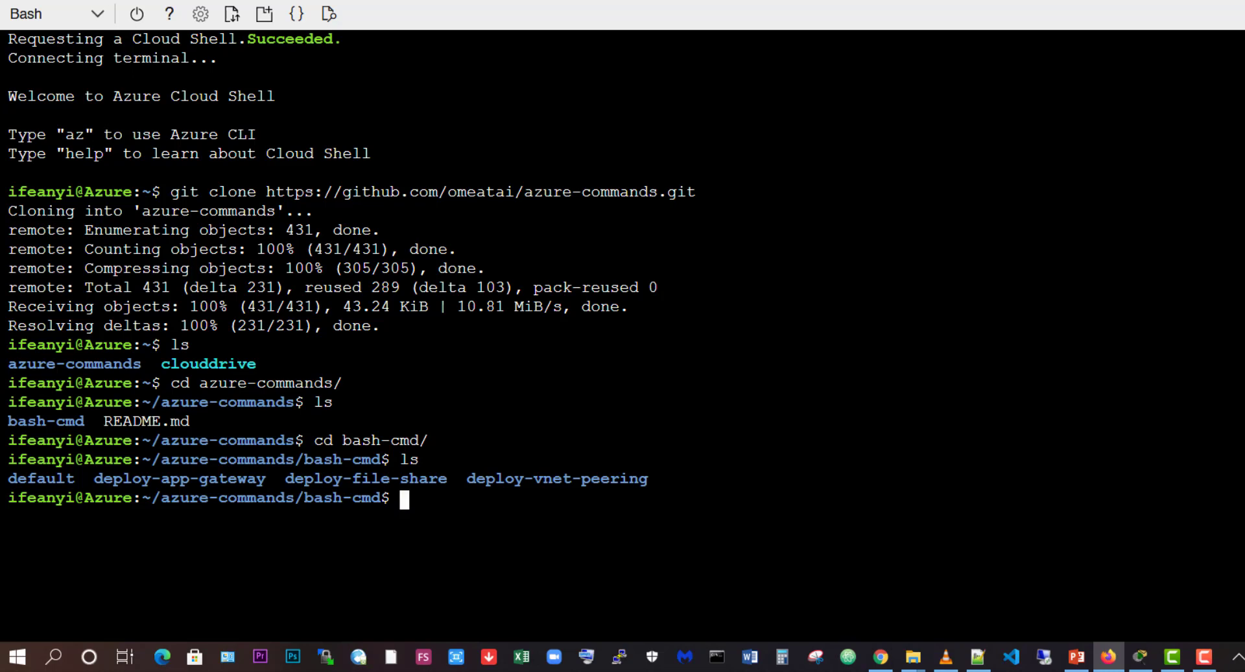
pyautogui.write('cd depl')
pyautogui.press('Tab')
pyautogui.write('fi')
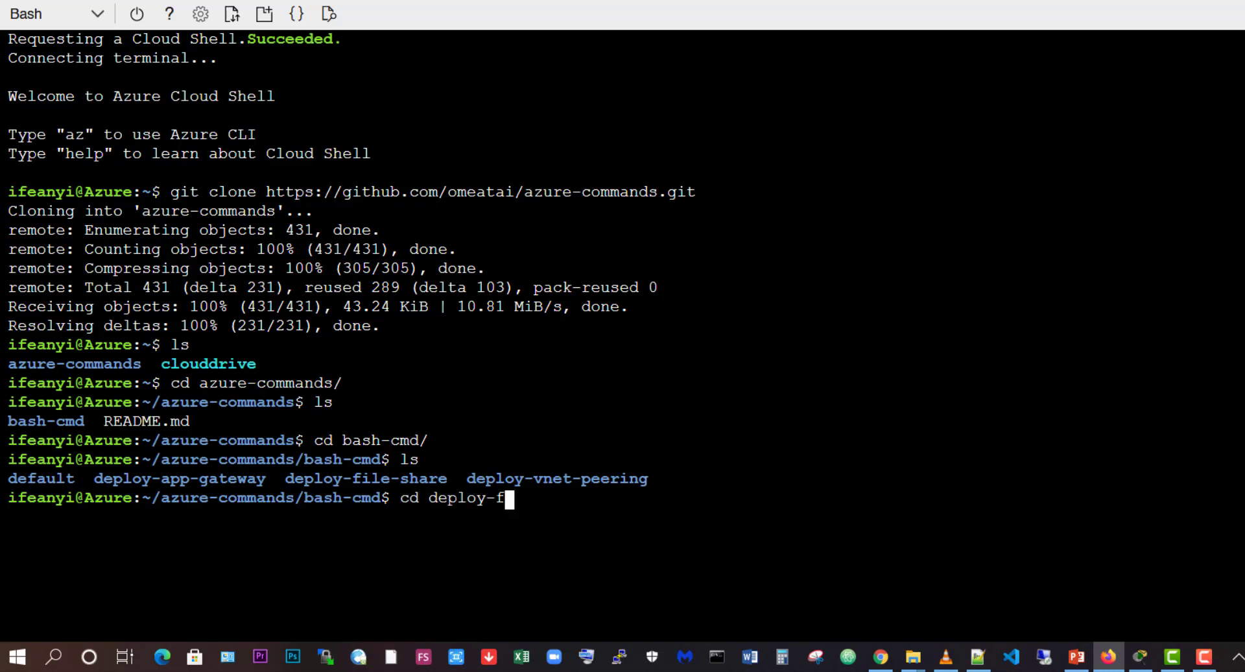
pyautogui.press('Tab')
pyautogui.write('l')
pyautogui.press('BackSpace')
pyautogui.press('BackSpace')
pyautogui.press('Return')
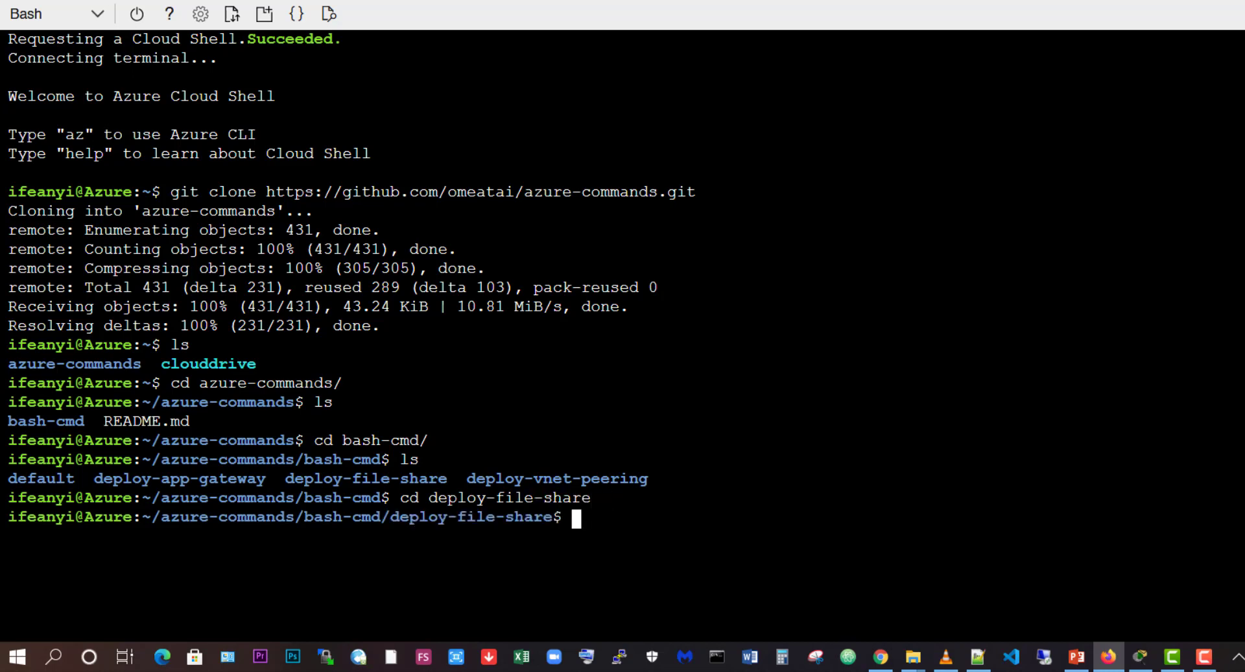
# - List the scripts in deploy-file-share and run create-group.sh with bash to create the resource group
pyautogui.write('ls')
pyautogui.press('Return')
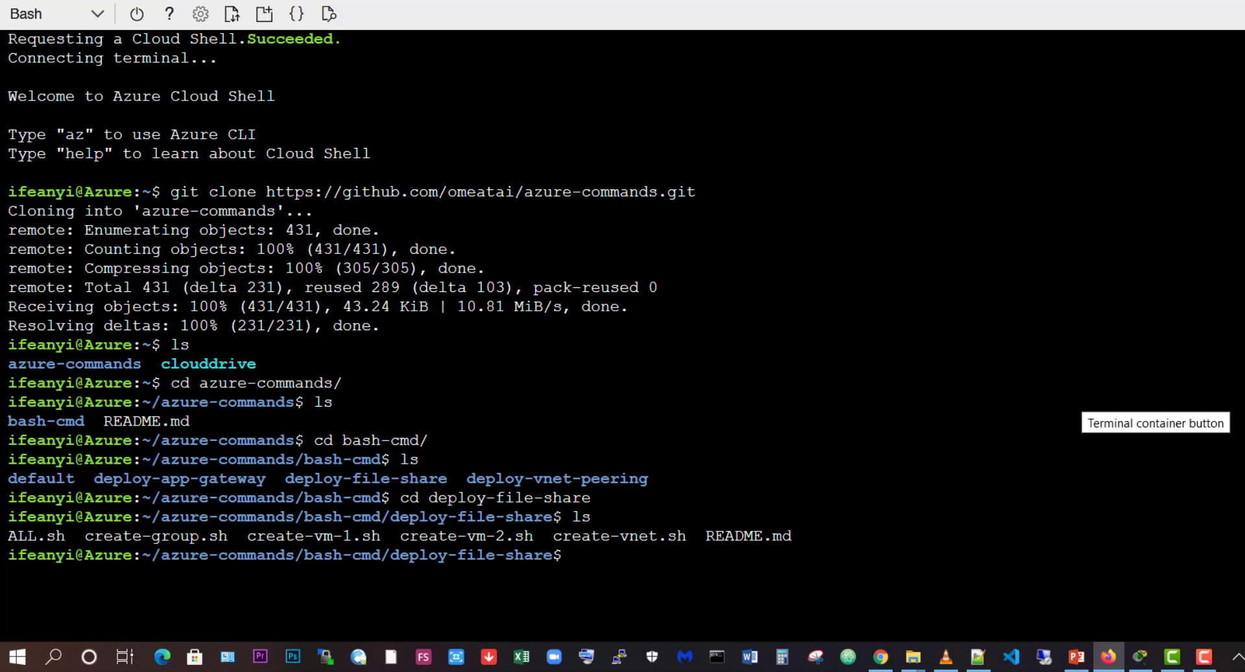
pyautogui.write('bash create-')
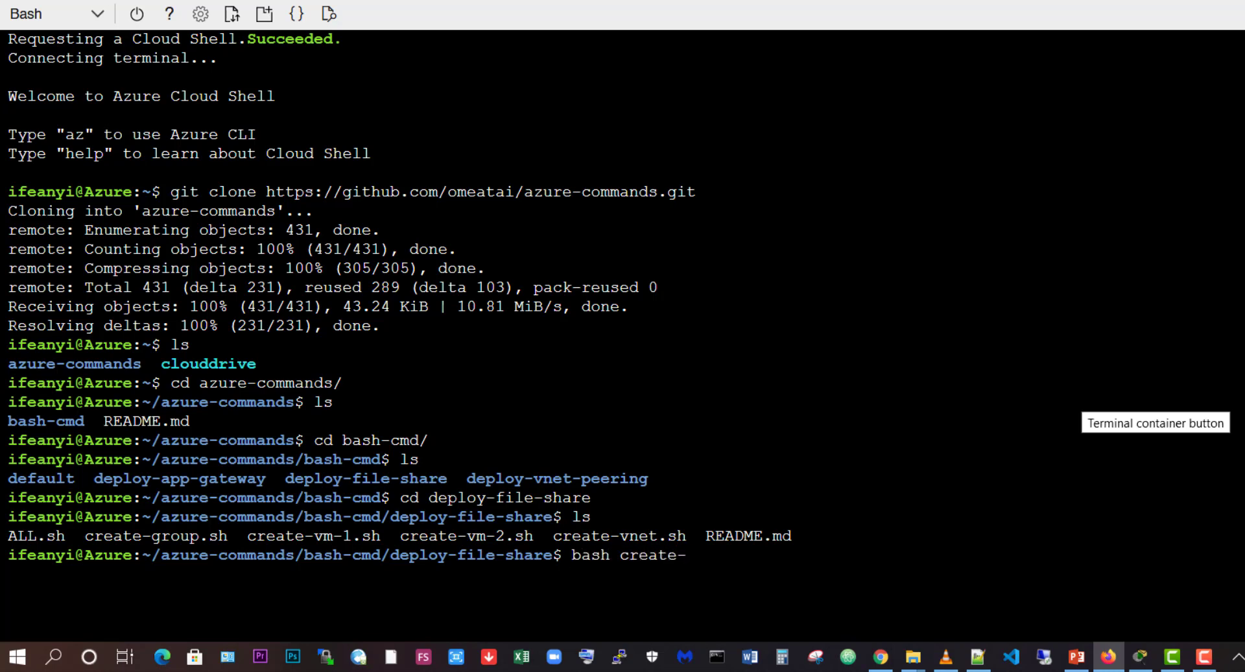
pyautogui.write('gr')
pyautogui.press('Tab')
pyautogui.press('Return')
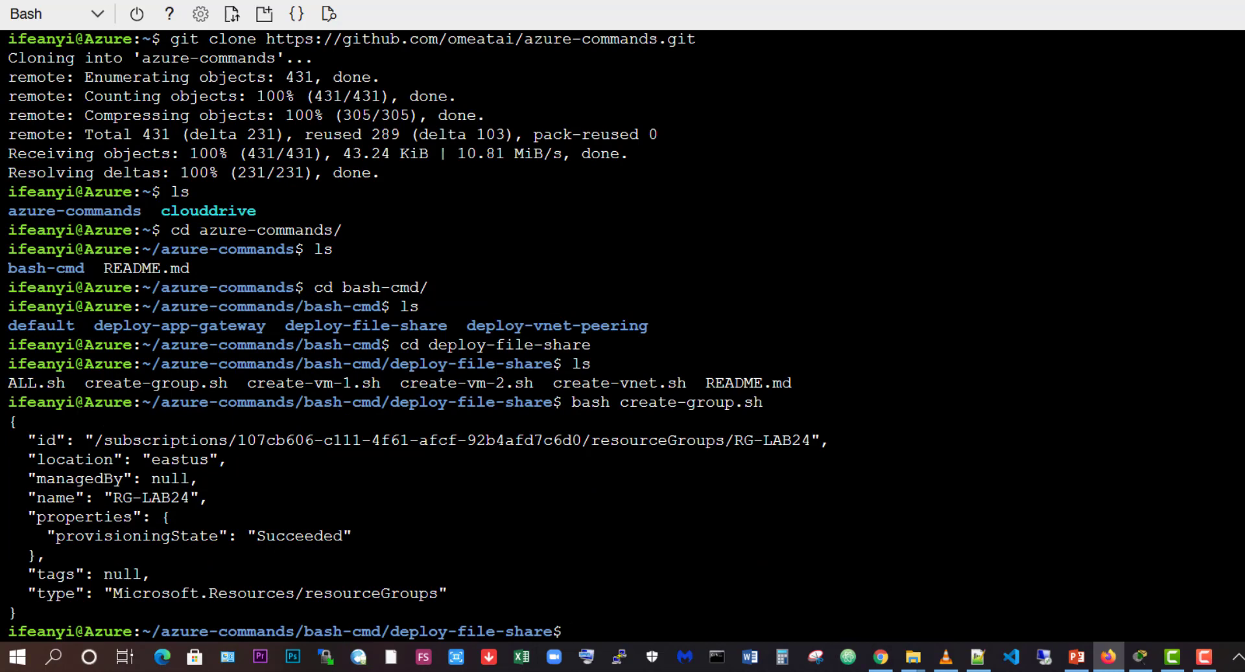
# - List the resource groups with "az group list -o table" and highlight the RG-LAB24 row
pyautogui.write('az')
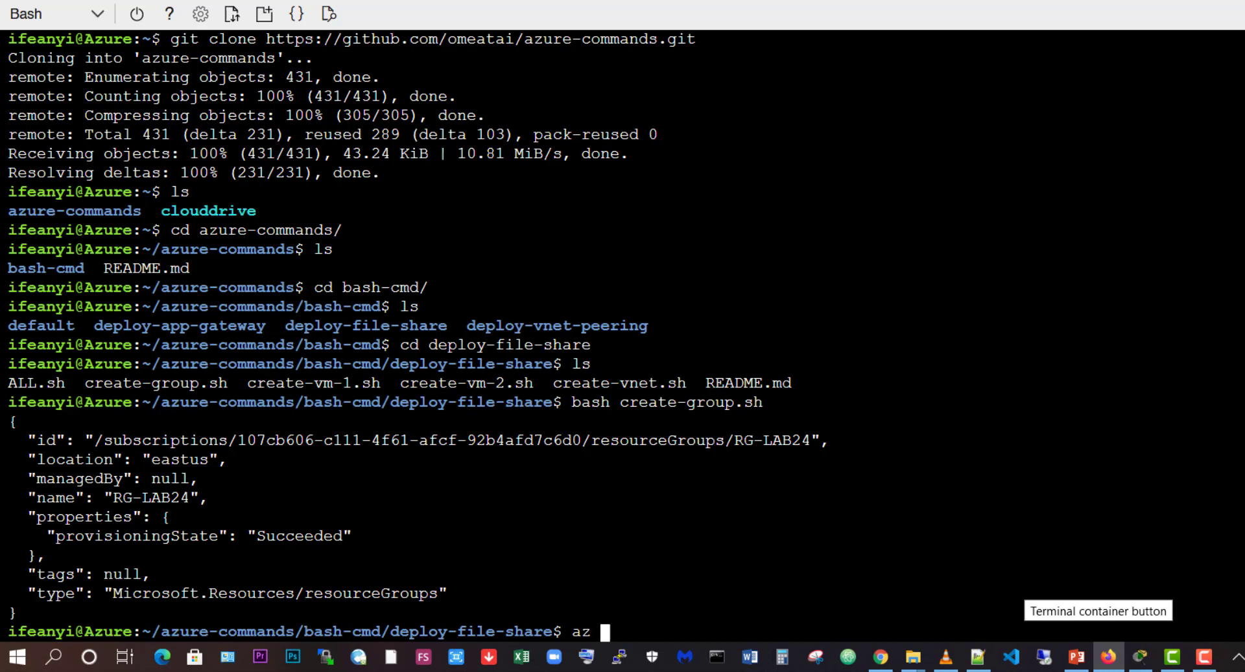
pyautogui.write(' group list')
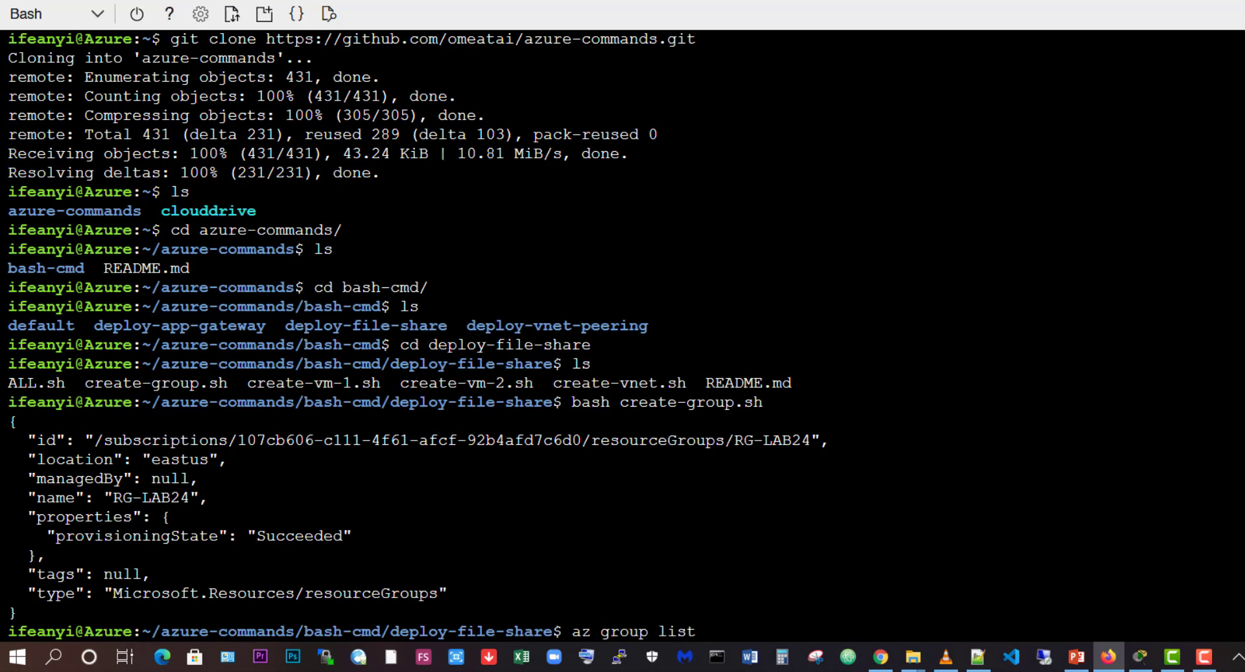
pyautogui.write(' -o table')
pyautogui.press('Return')
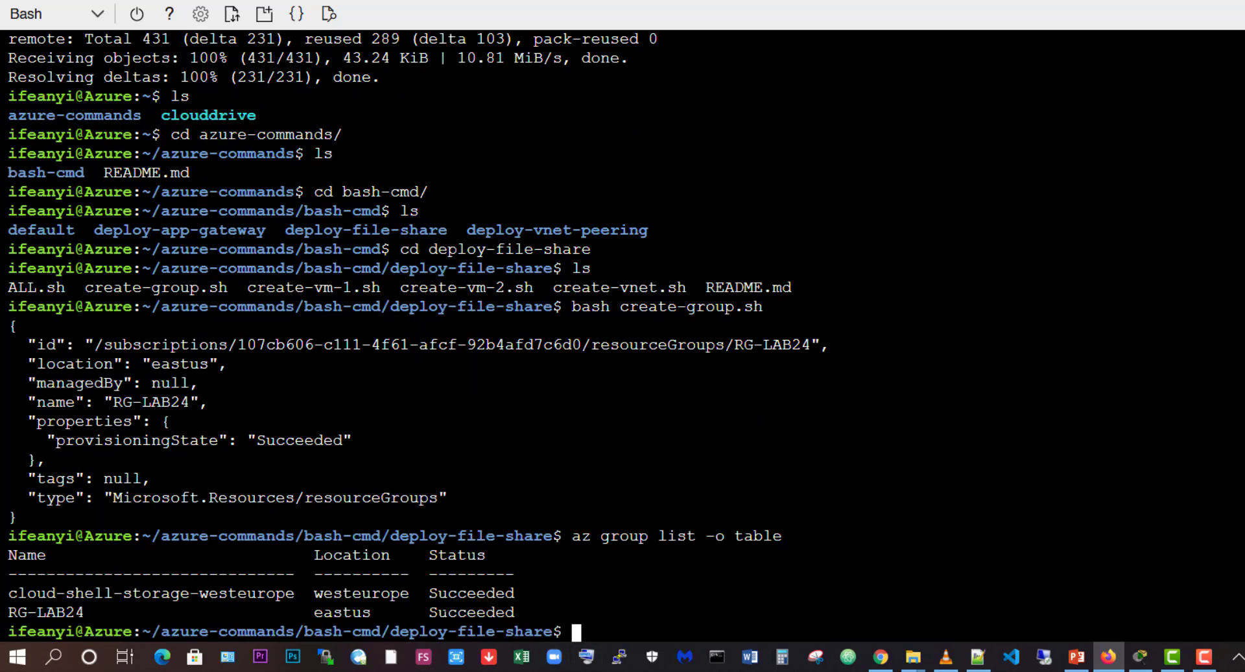
pyautogui.moveTo(524, 612); pyautogui.dragTo(9, 612)
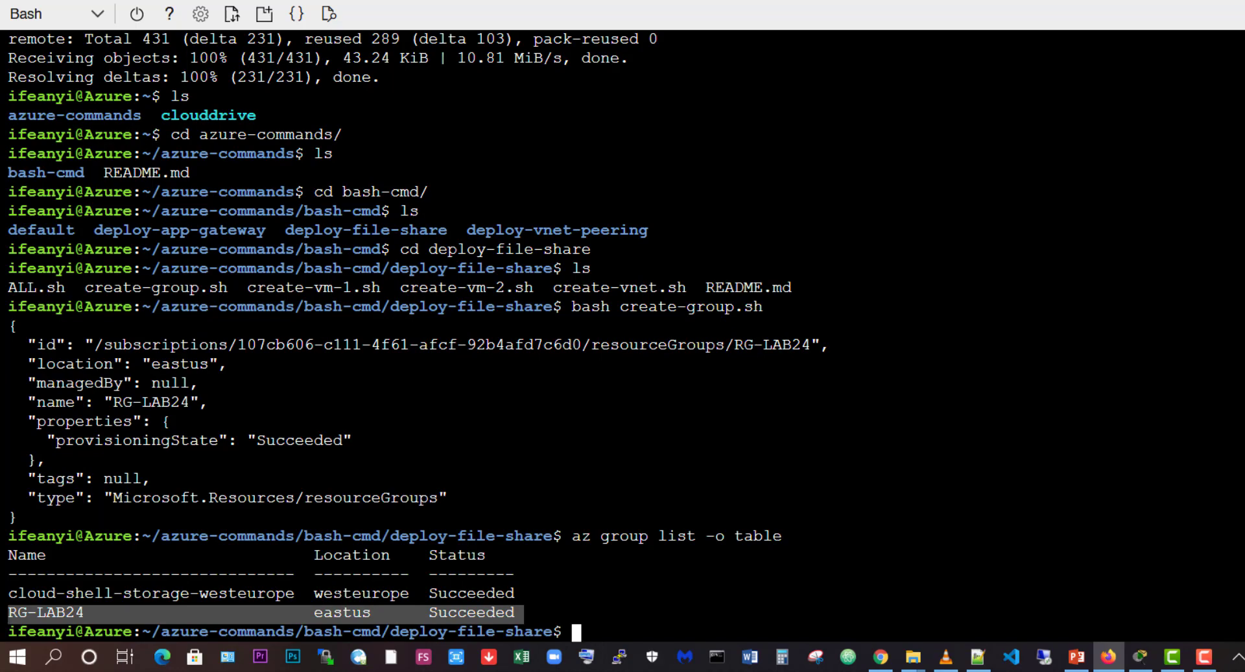
pyautogui.hotkey('ctrl', 'c')
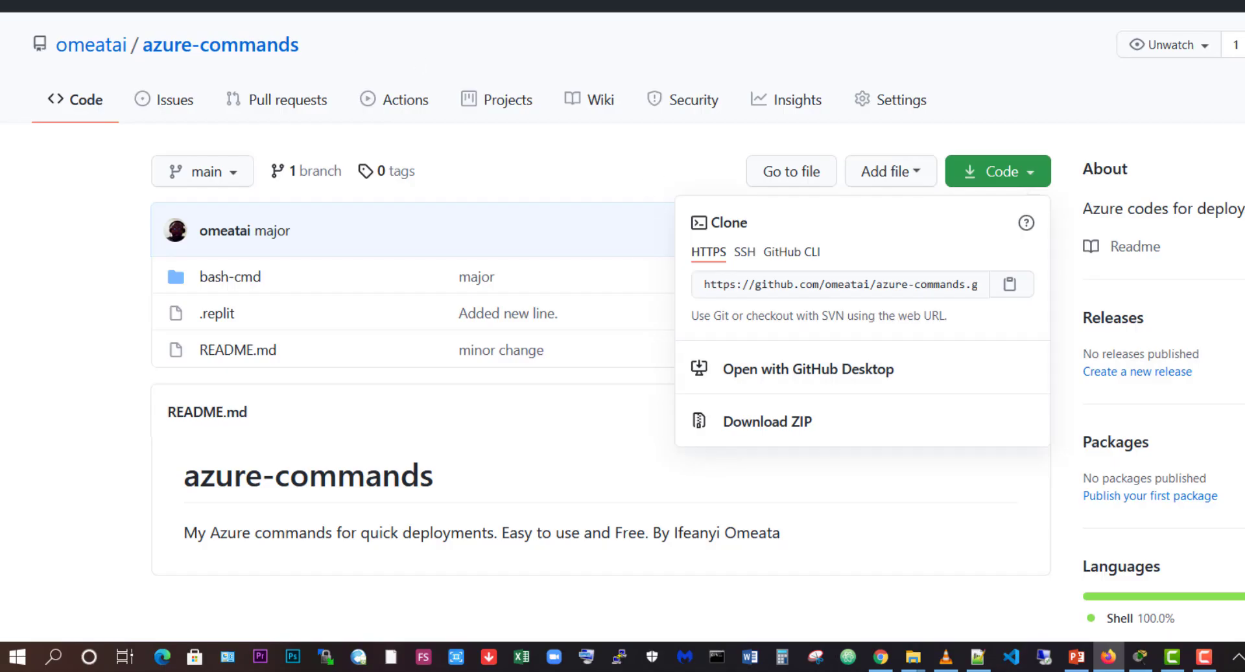
# - Open bash-cmd/deploy-file-share in the GitHub repository and review the README's virtual network creation command
pyautogui.click(227, 286)
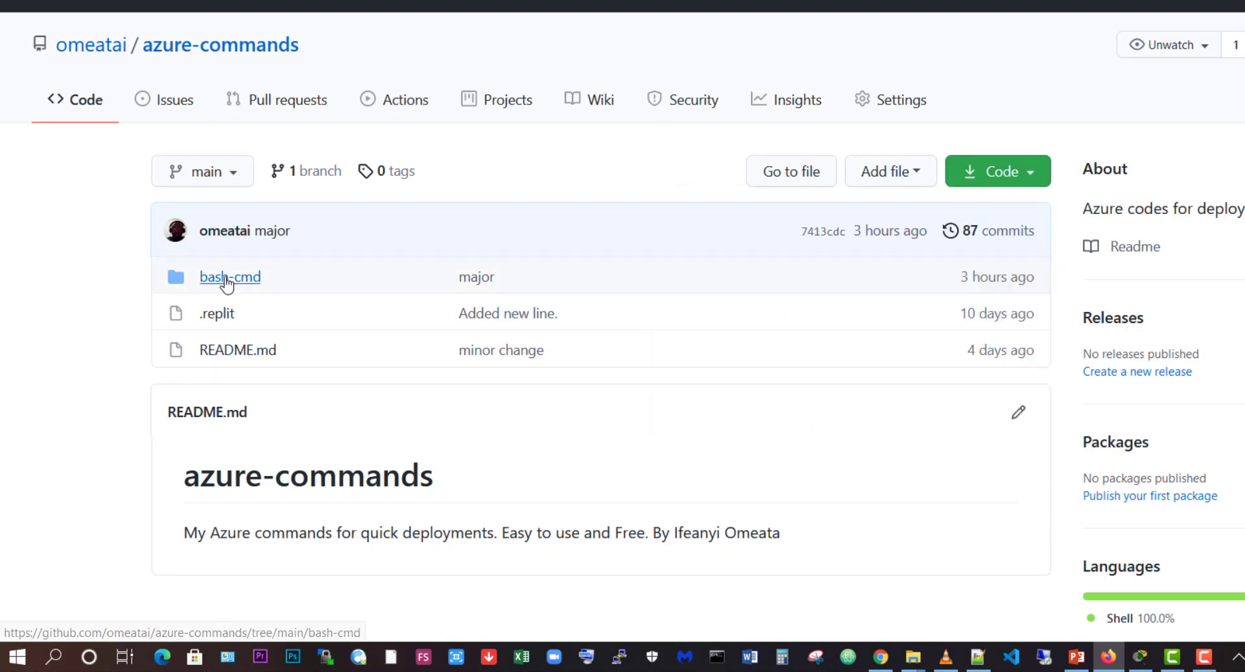
pyautogui.click(227, 280)
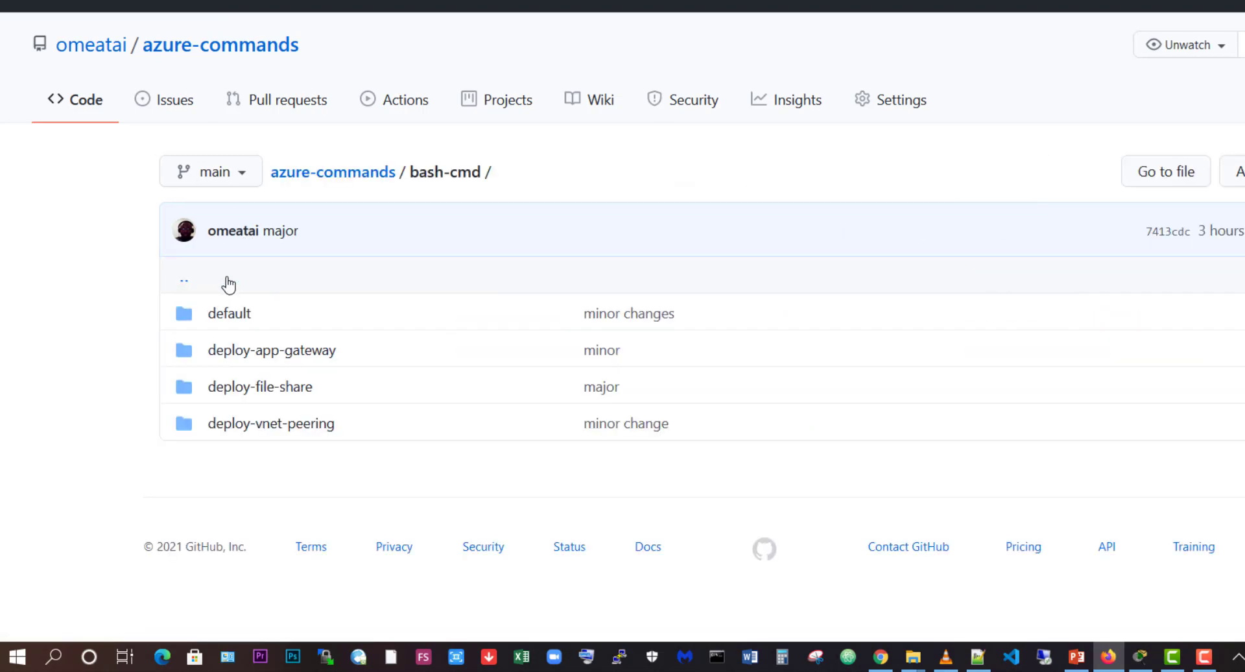
pyautogui.click(273, 388)
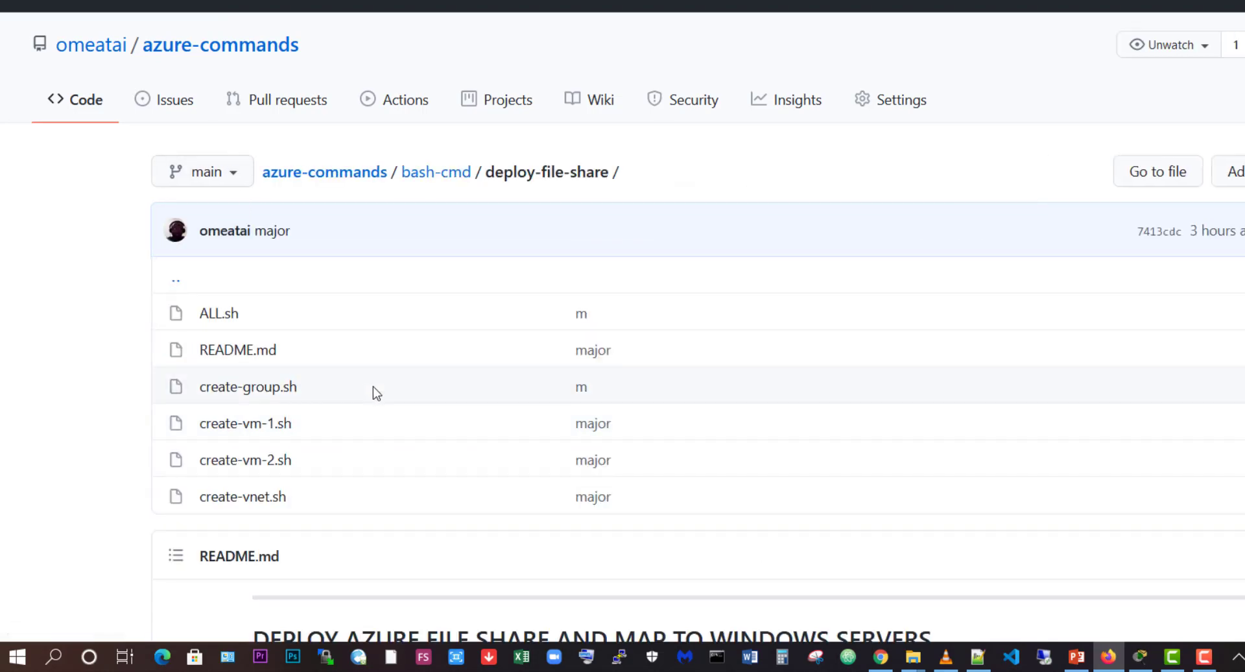
pyautogui.scroll(-8, 389, 392)
pyautogui.scroll(-3, 441, 392)
pyautogui.scroll(3, 435, 383)
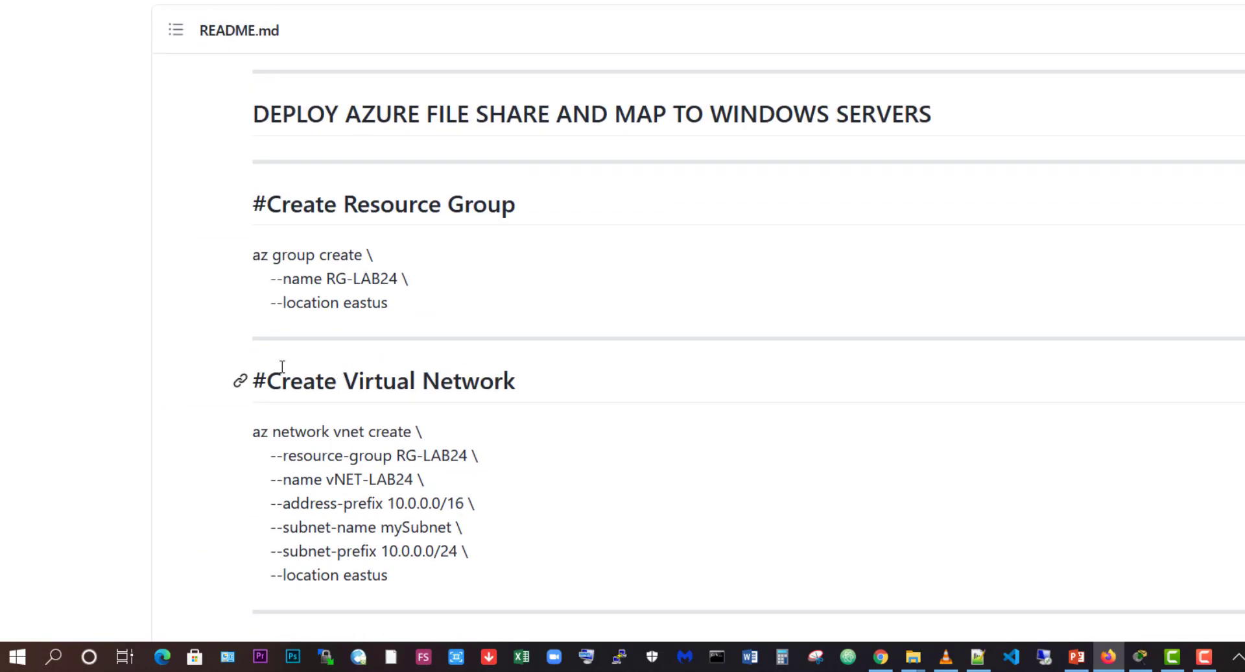
# - Highlight the virtual network name vNET-LAB24 in the README's Create Virtual Network command and compare it with the network topology diagram
pyautogui.scroll(-3, 364, 292)
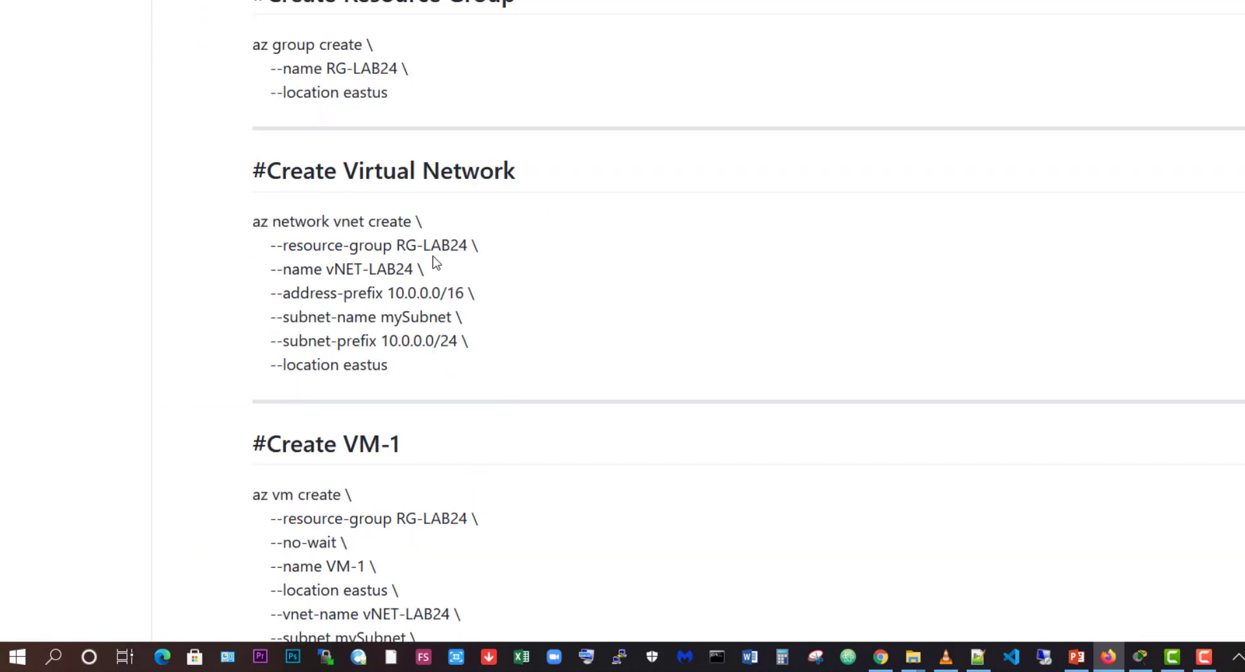
pyautogui.moveTo(475, 247); pyautogui.dragTo(326, 268)
pyautogui.click(456, 263)
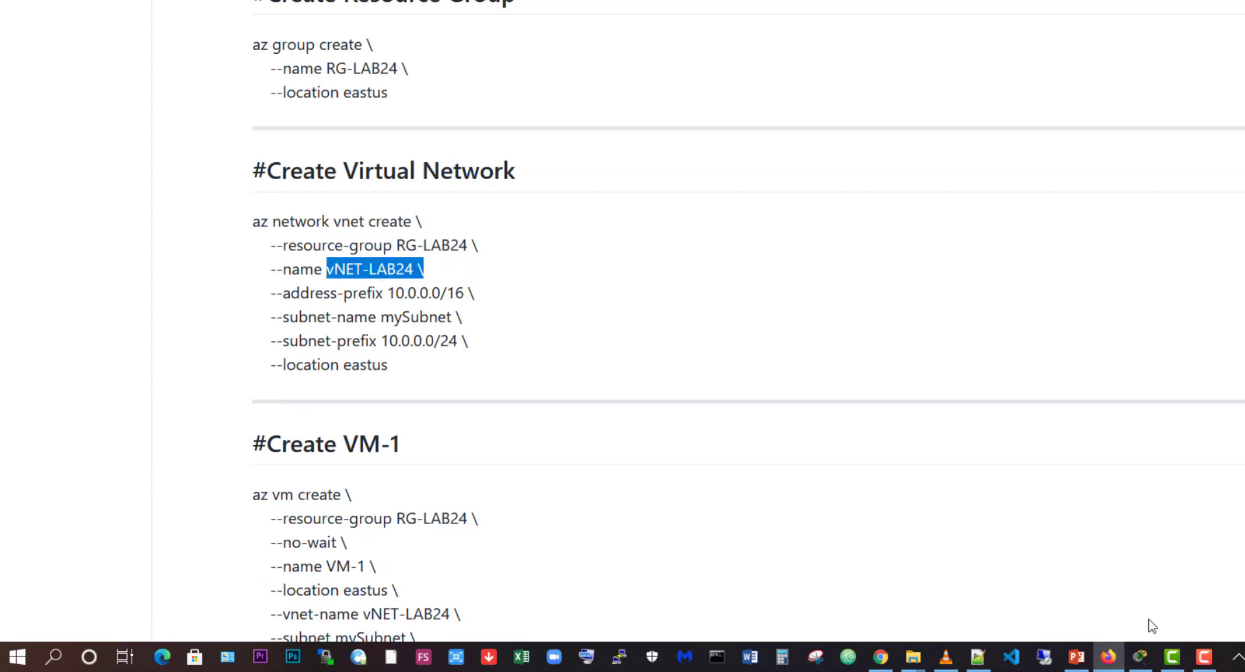
pyautogui.click(1141, 657)
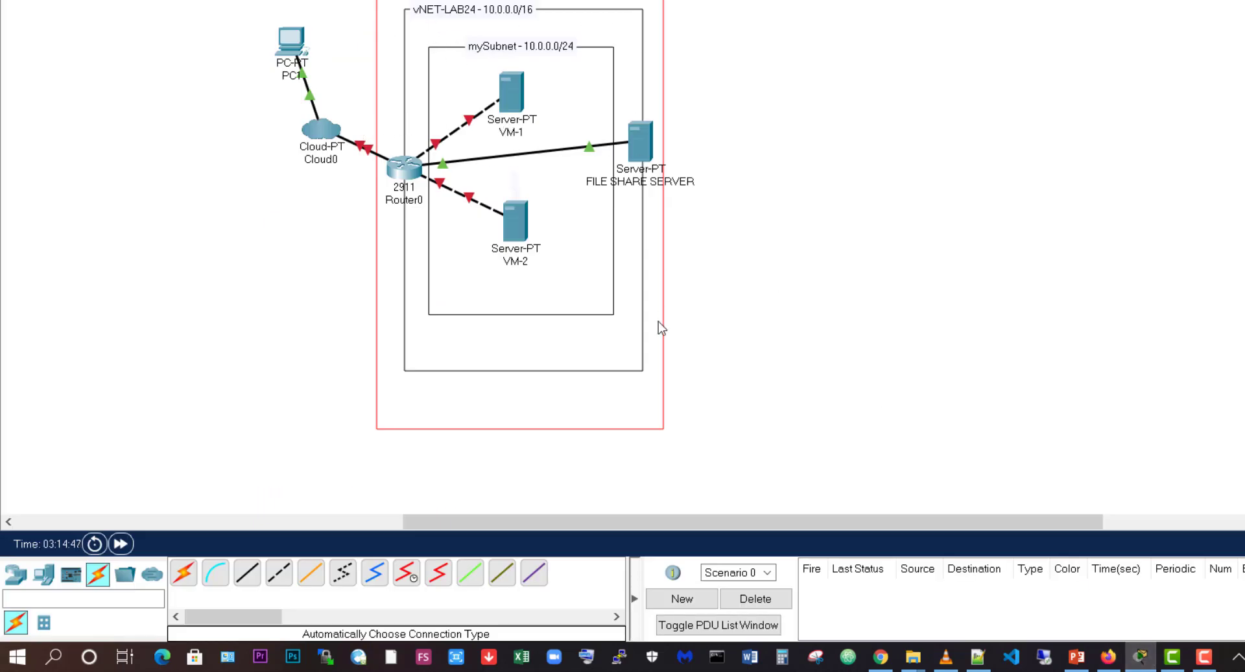
pyautogui.hotkey('alt', 'Tab')
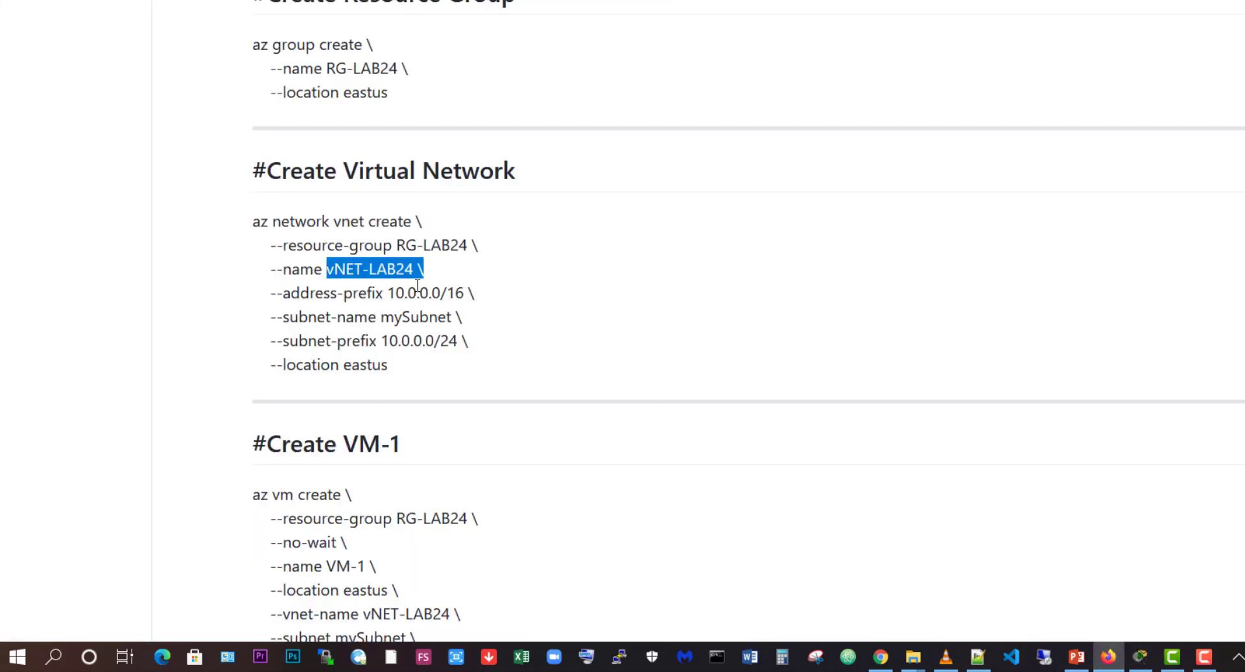
# - Highlight the address prefix 10.0.0.0/16 and subnet name mySubnet in the virtual network command and check them against the topology diagram
pyautogui.moveTo(476, 294); pyautogui.dragTo(385, 289)
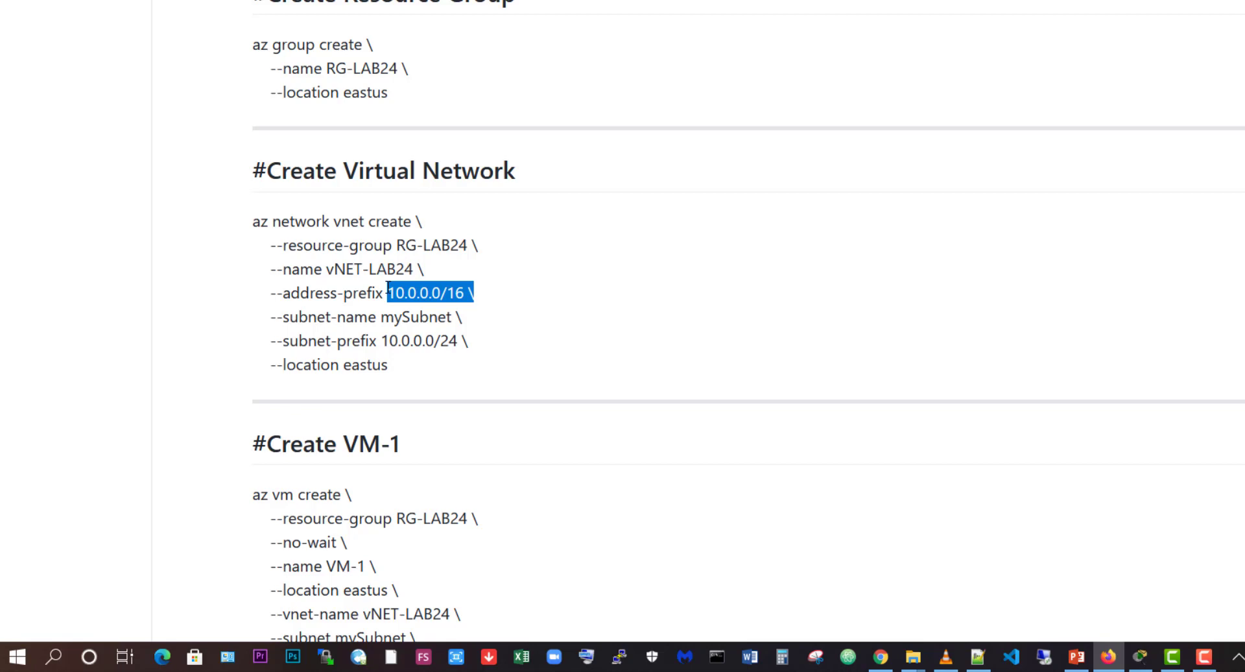
pyautogui.moveTo(327, 271); pyautogui.dragTo(378, 286)
pyautogui.moveTo(483, 319); pyautogui.dragTo(382, 316)
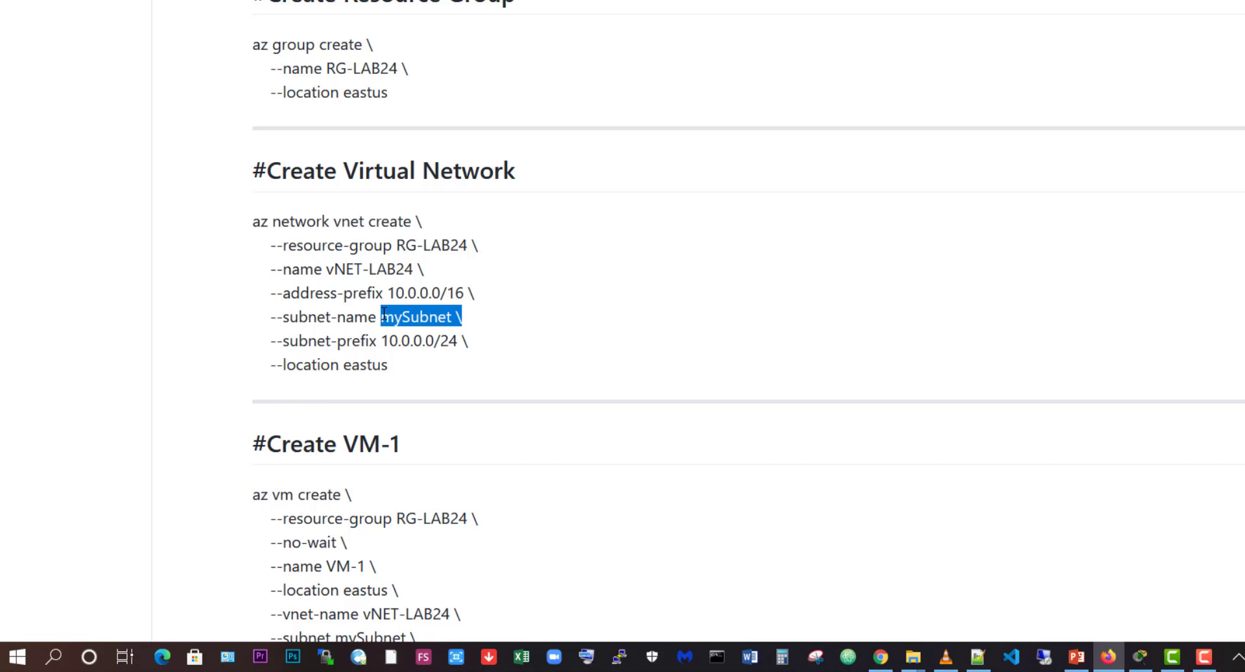
pyautogui.click(1140, 656)
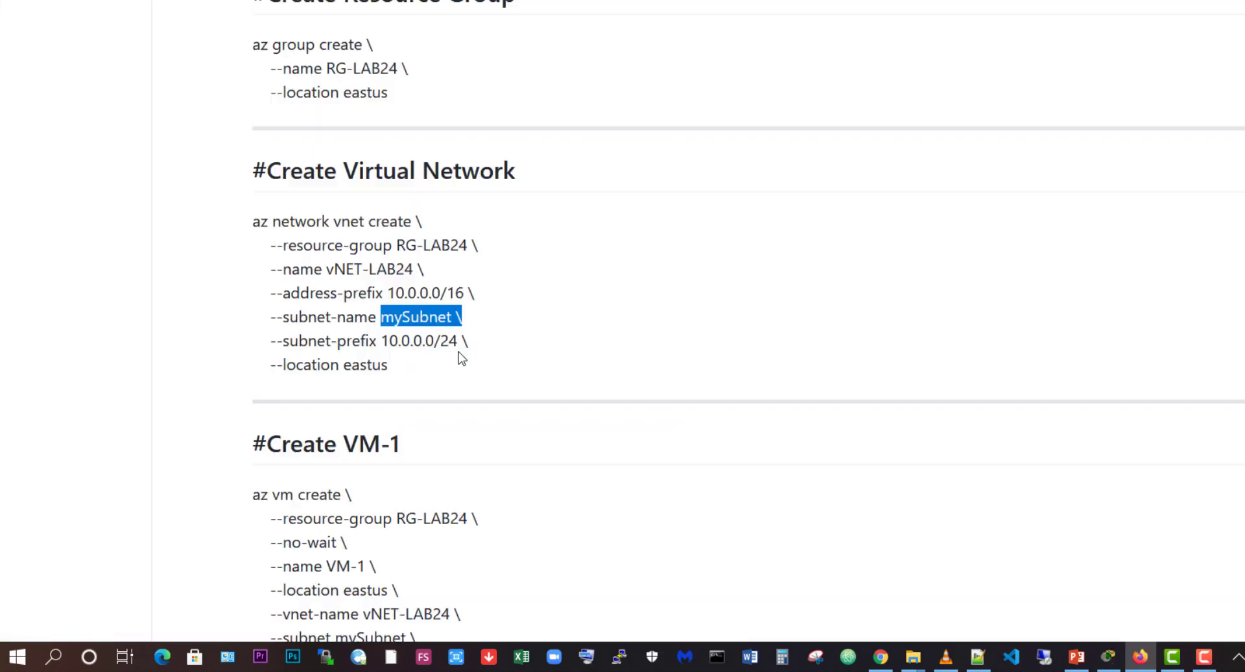
# - Highlight the subnet prefix 10.0.0.0/24 and location eastus in the virtual network command, and check the topology diagram again
pyautogui.click(488, 341)
pyautogui.moveTo(433, 344); pyautogui.dragTo(386, 342)
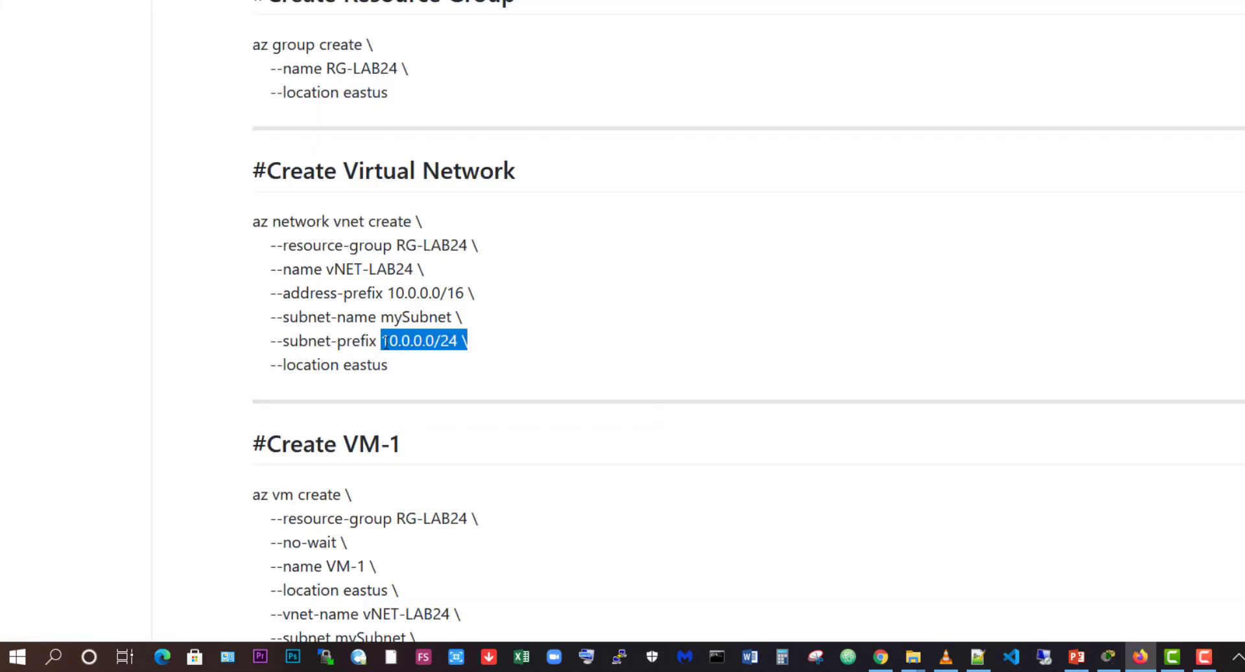
pyautogui.moveTo(477, 319); pyautogui.dragTo(389, 313)
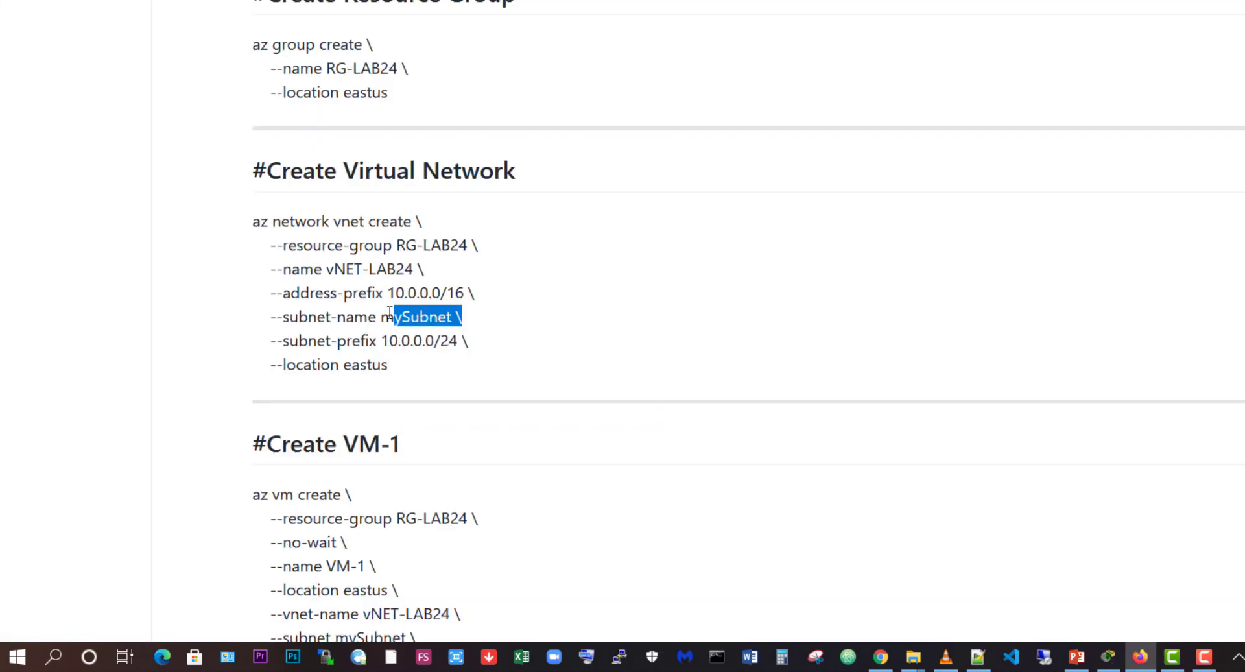
pyautogui.moveTo(474, 344); pyautogui.dragTo(346, 370)
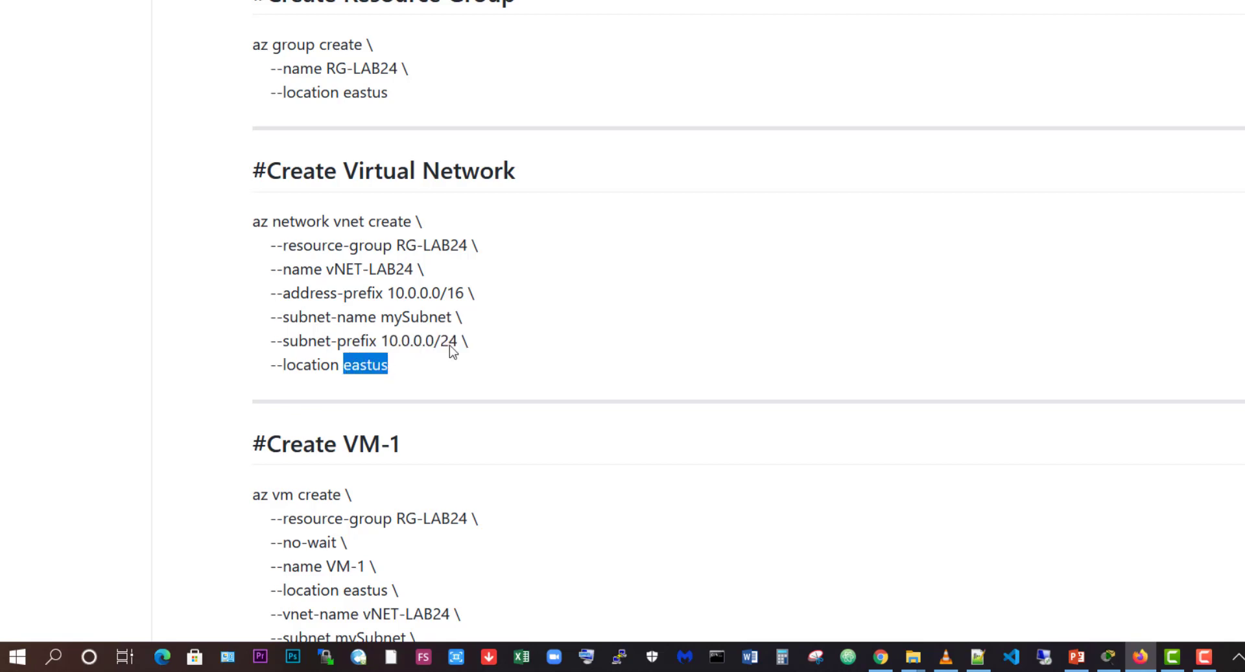
pyautogui.click(1110, 657)
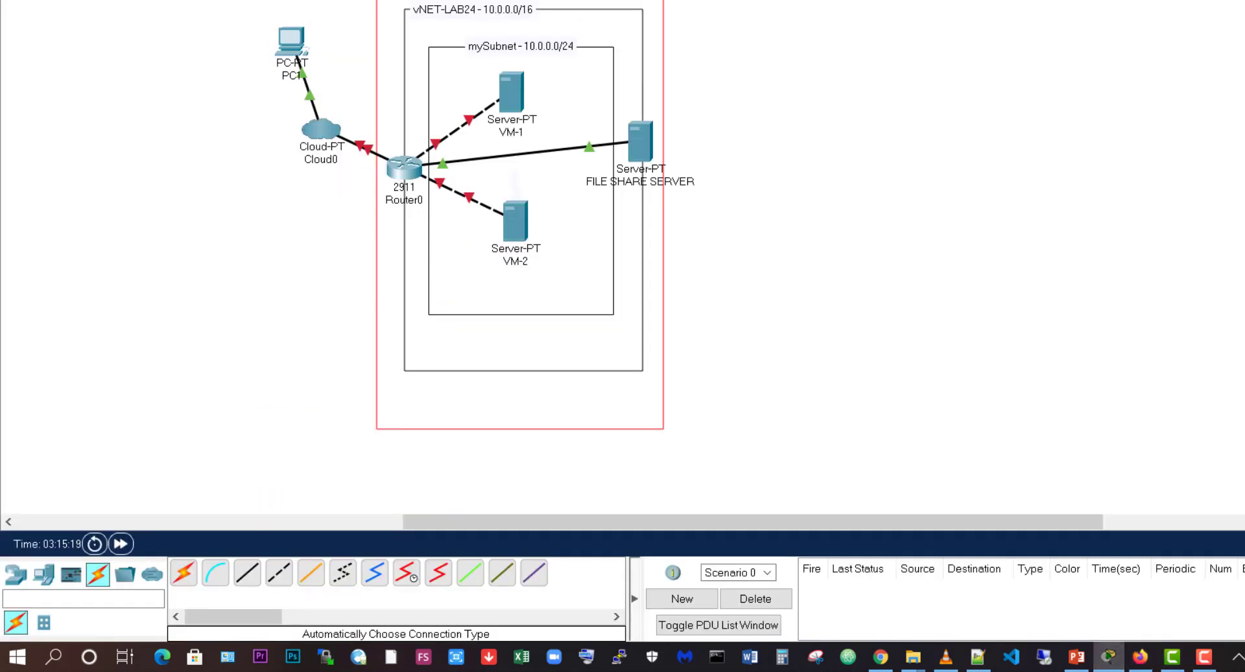
pyautogui.hotkey('alt', 'Tab')
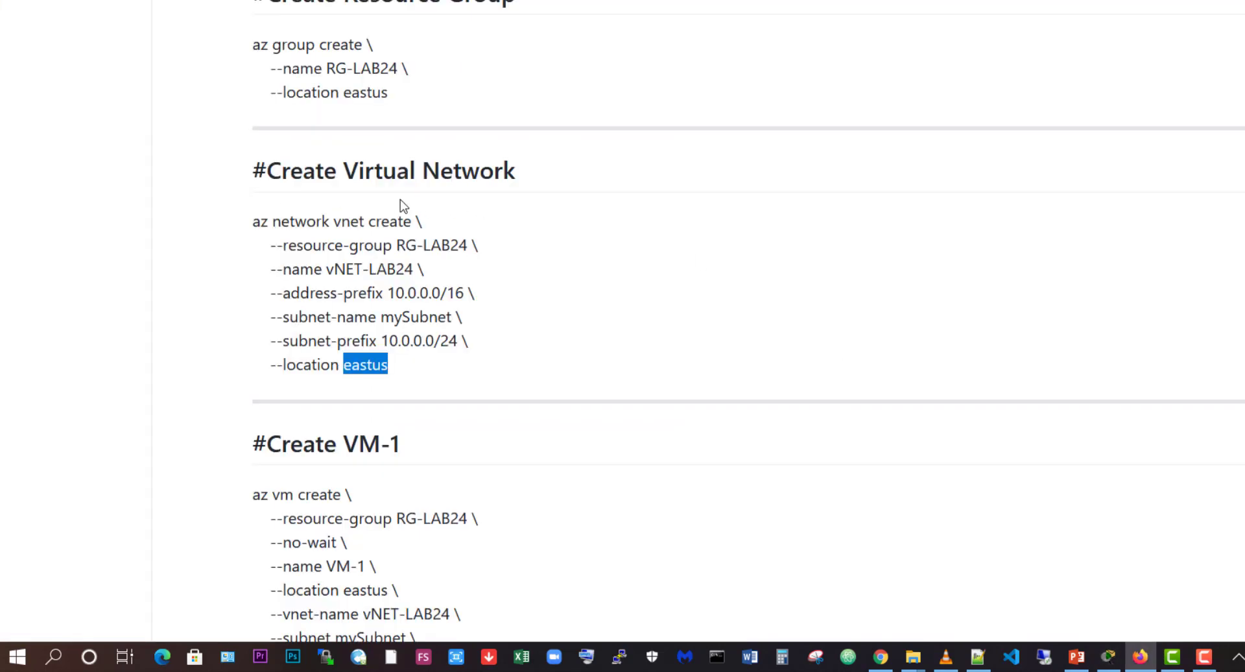
# - Switch to Azure Cloud Shell, list the deploy-file-share scripts and run create-vnet.sh with bash to create the virtual network
pyautogui.hotkey('alt', 'Tab')
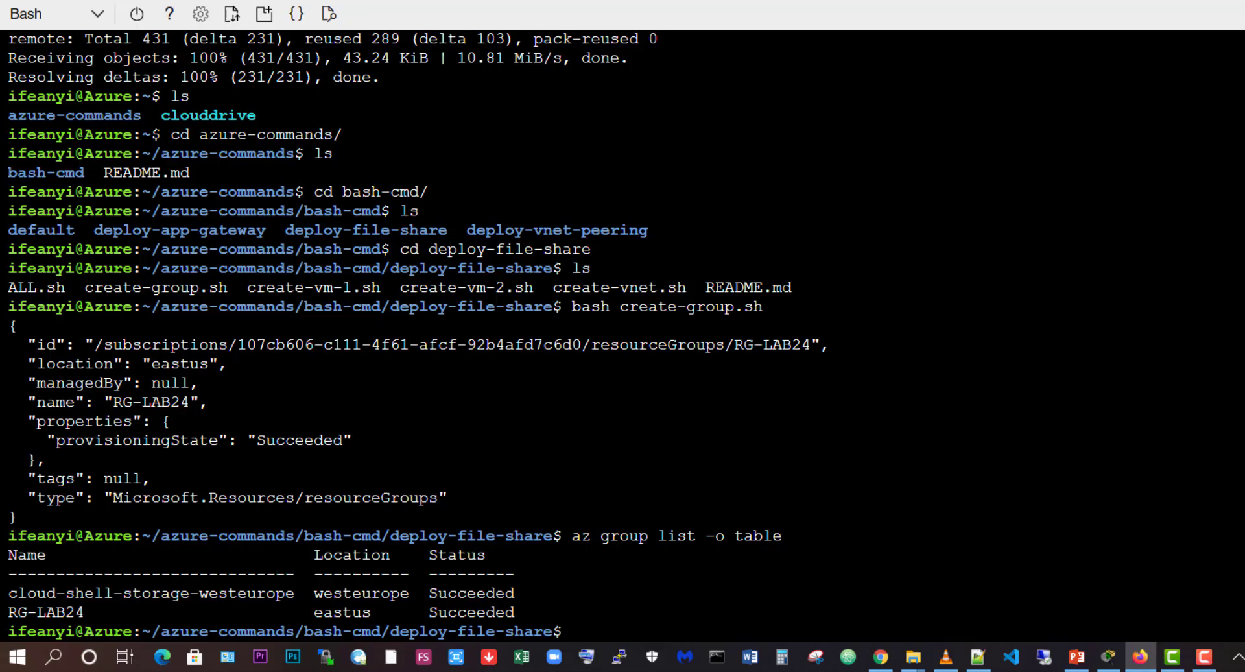
pyautogui.write('ls')
pyautogui.press('Return')
pyautogui.press('Return')
pyautogui.press('Return')
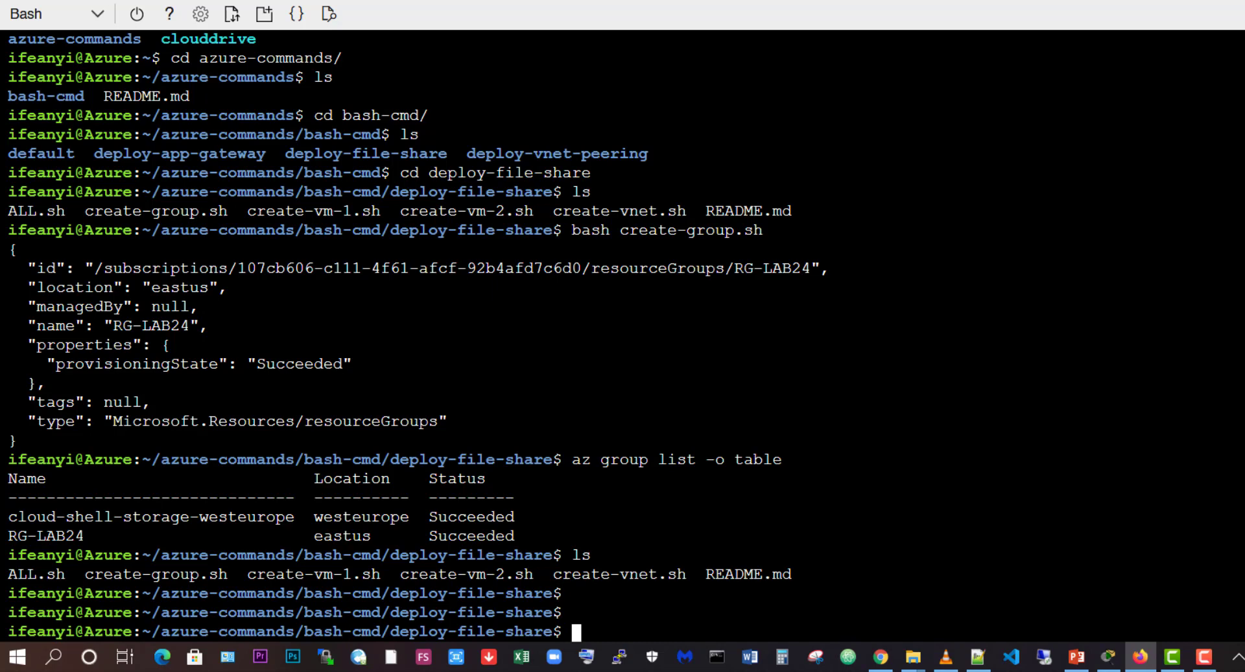
pyautogui.write('bash create-')
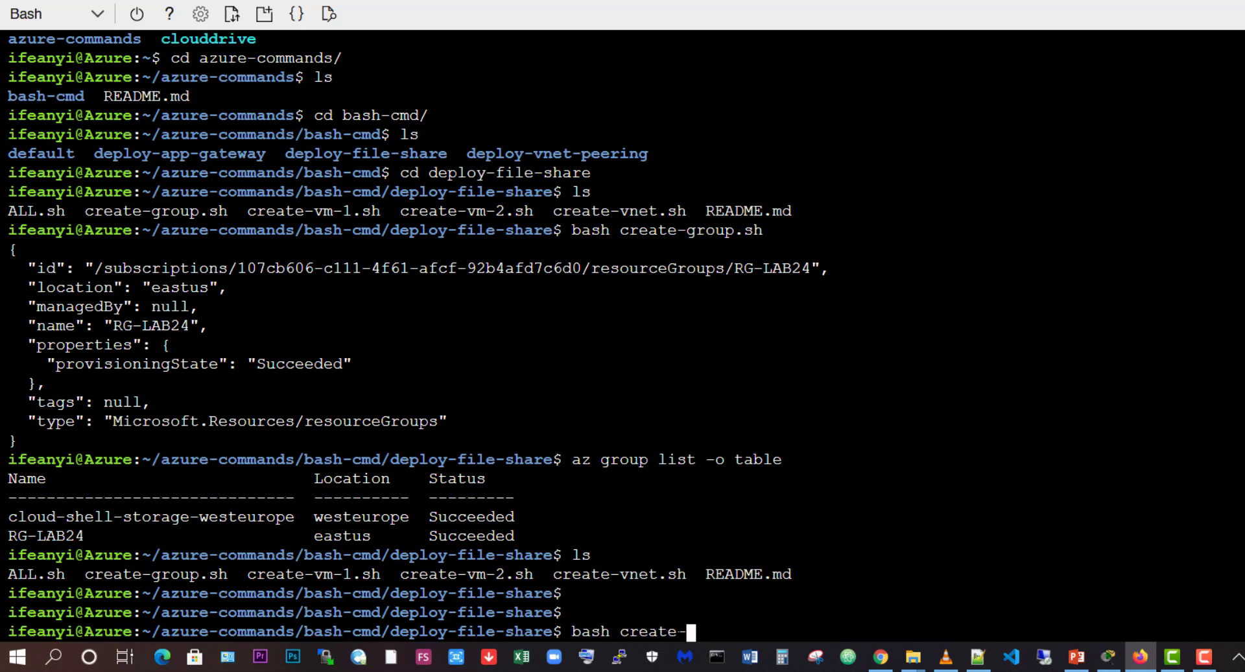
pyautogui.write('vnet')
pyautogui.press('Tab')
pyautogui.press('Return')
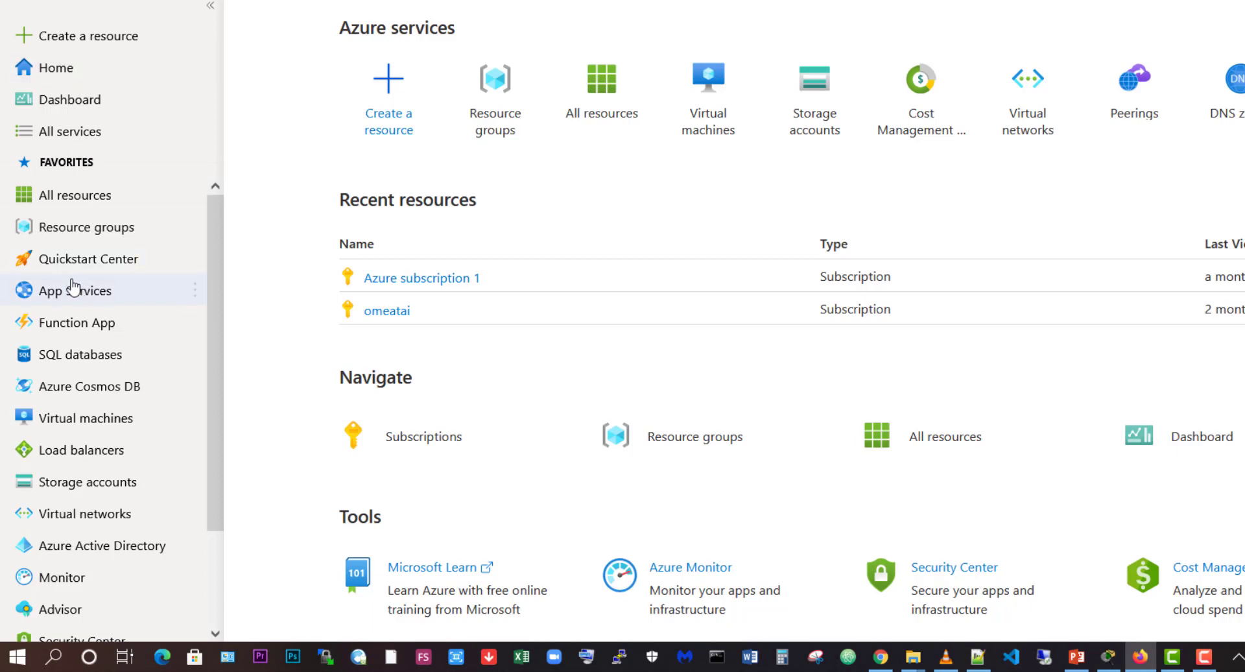
# - Open the RG-LAB24 resource group in the Azure portal and refresh its resource list to check for the virtual network
pyautogui.click(63, 195)
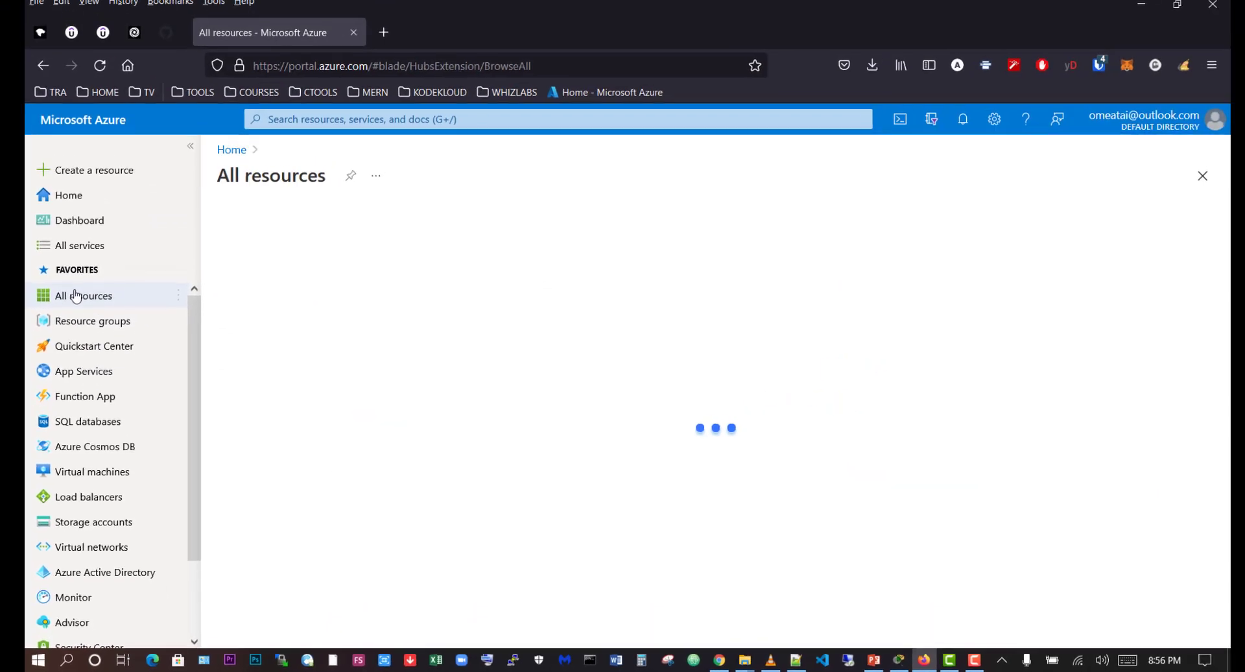
pyautogui.click(130, 324)
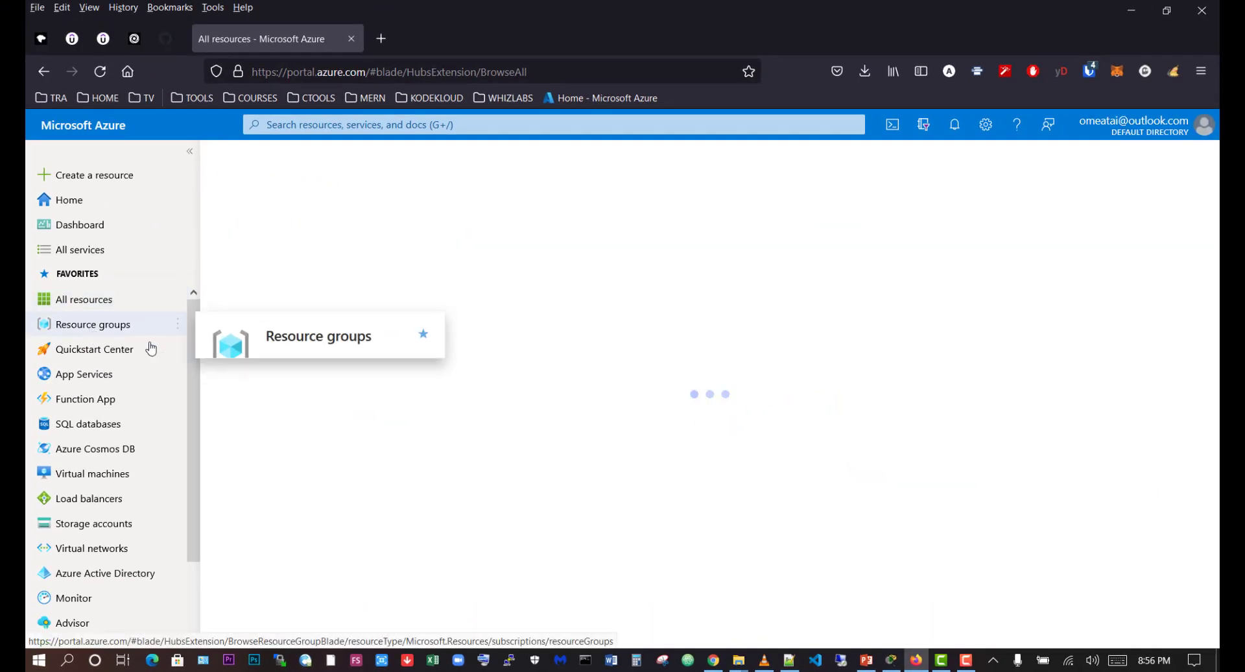
pyautogui.click(264, 375)
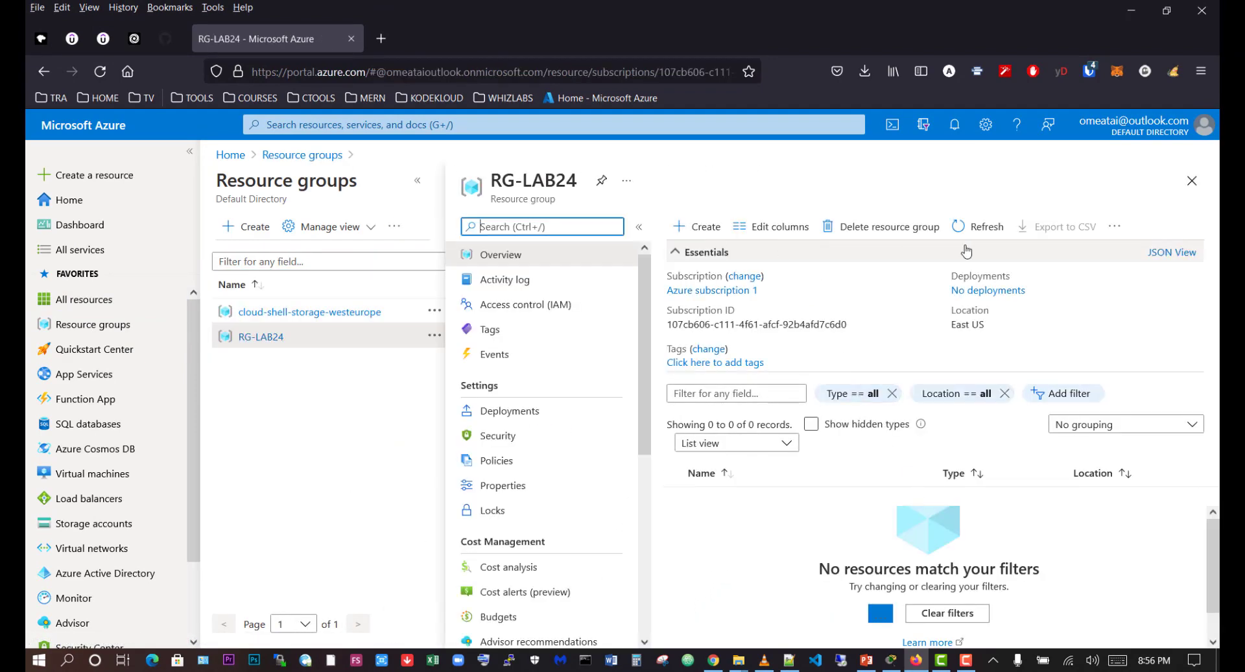
pyautogui.click(982, 236)
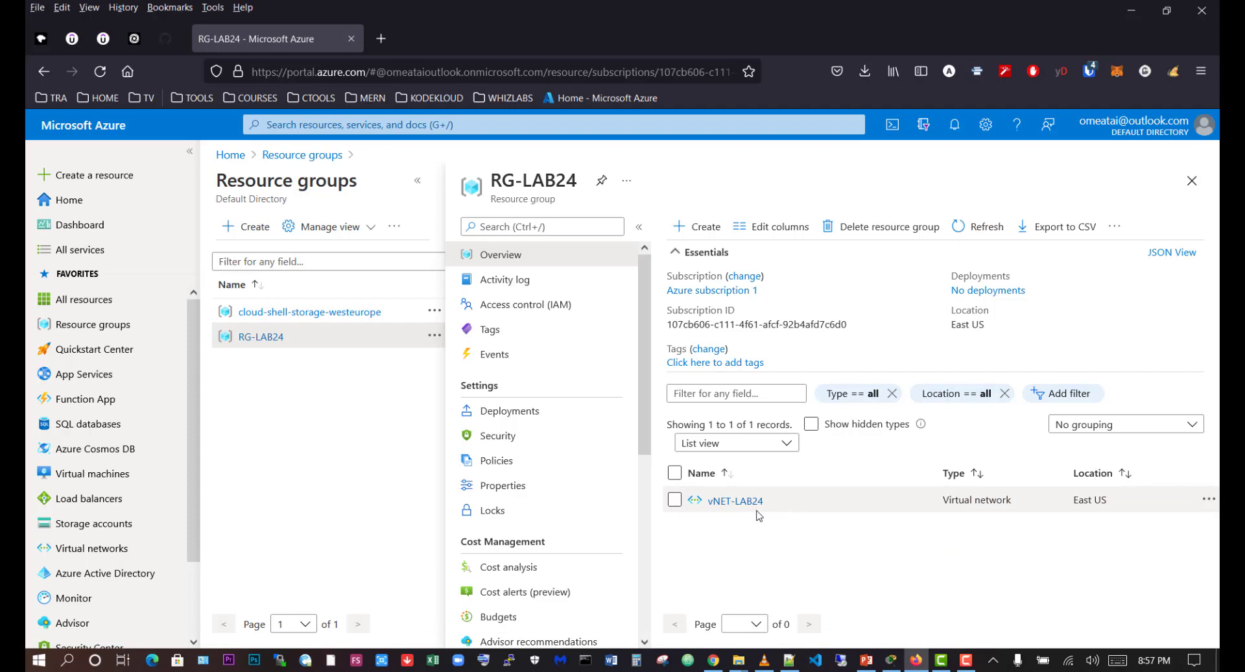
# - Return to Cloud Shell and list the scripts in deploy-file-share again, adding a few blank prompt lines
pyautogui.click(892, 125)
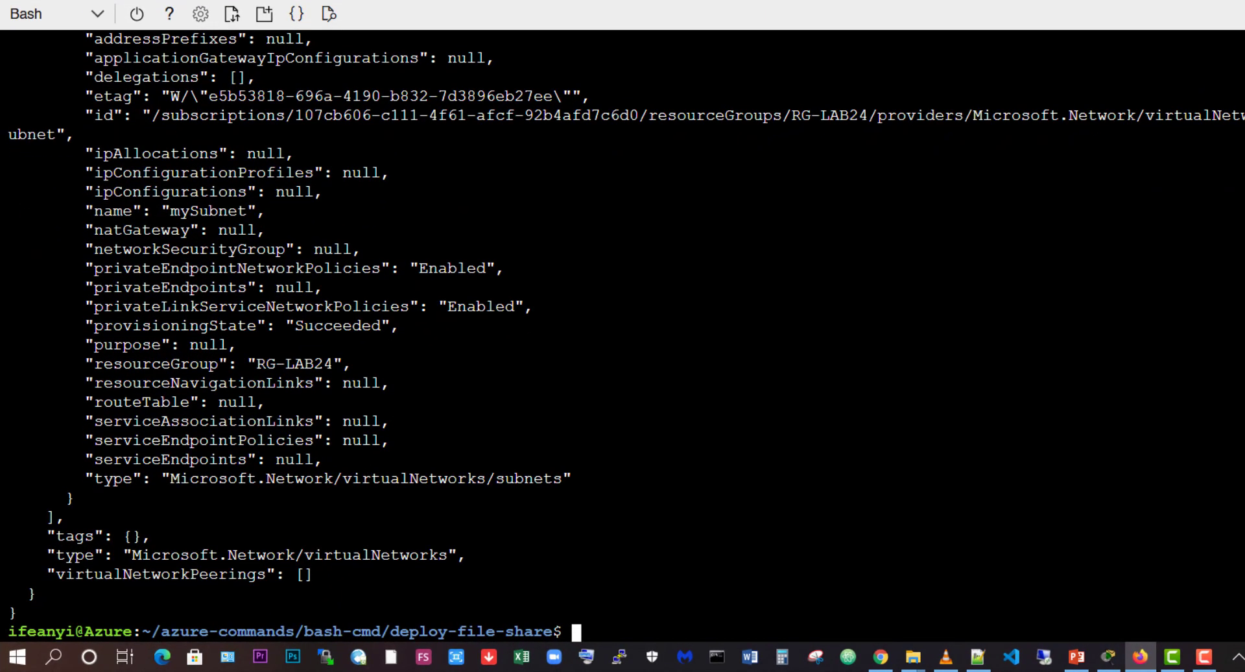
pyautogui.write('ls')
pyautogui.press('Return')
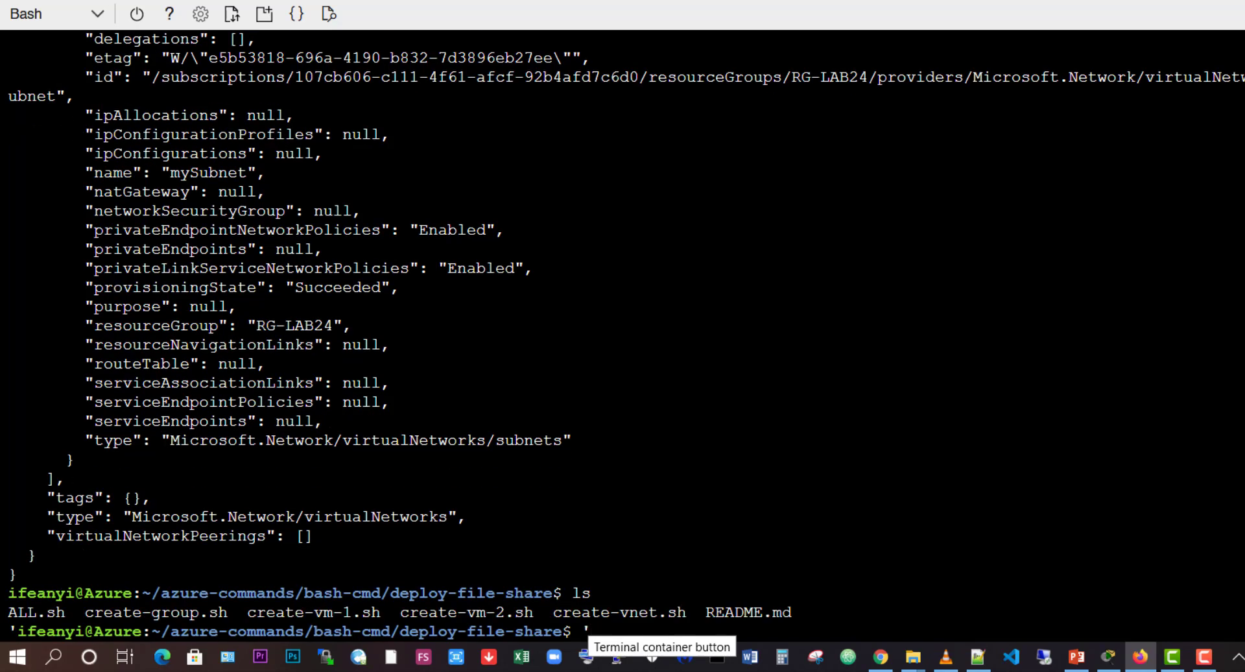
pyautogui.press('Return')
pyautogui.press('Return')
pyautogui.press('Return')
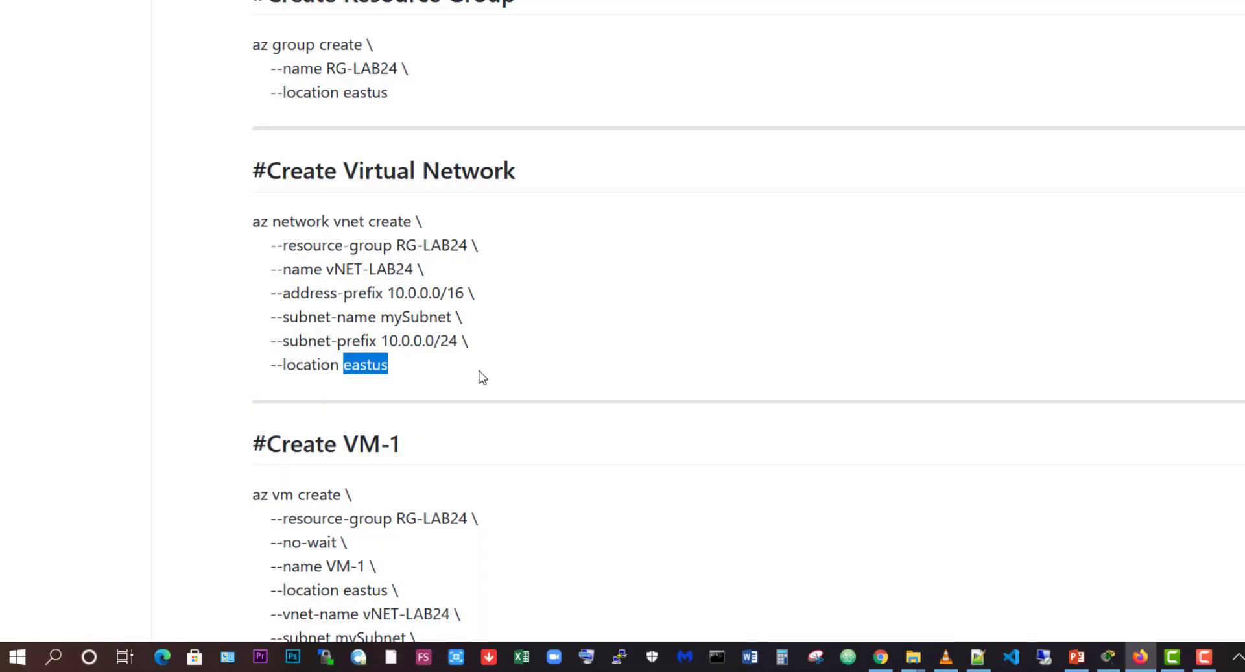
# - Go back to the GitHub README and review the Create VM-1 and Create VM-2 command blocks
pyautogui.scroll(-3, 479, 372)
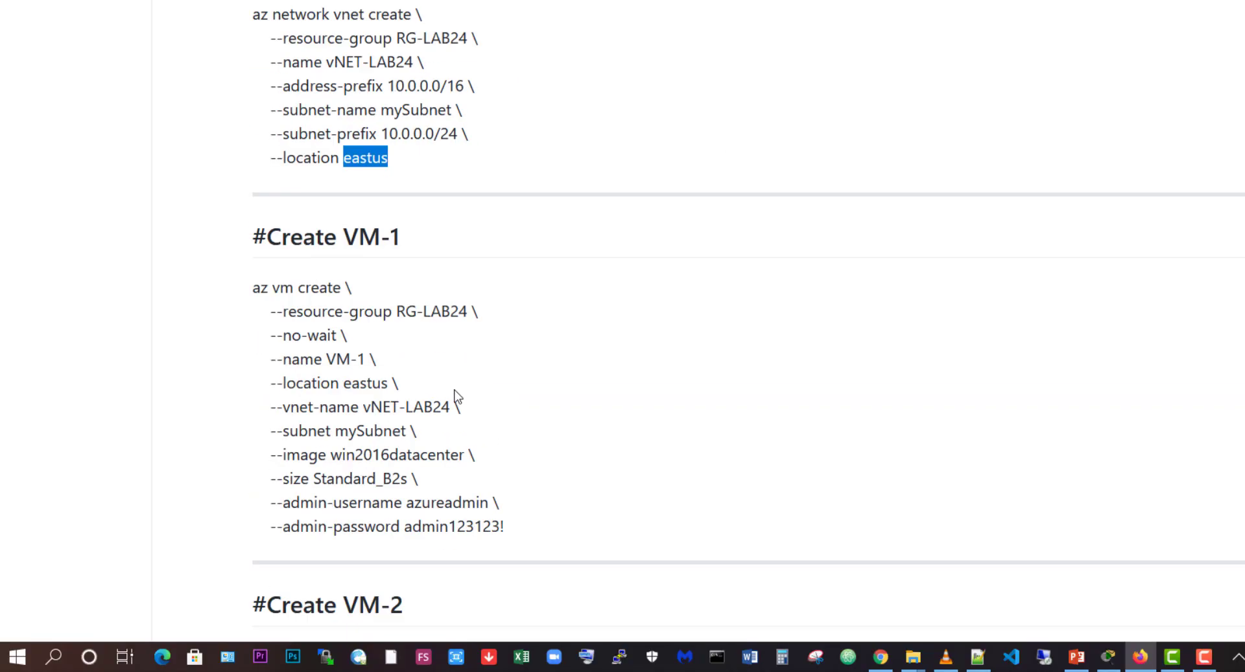
pyautogui.moveTo(263, 233); pyautogui.dragTo(558, 519)
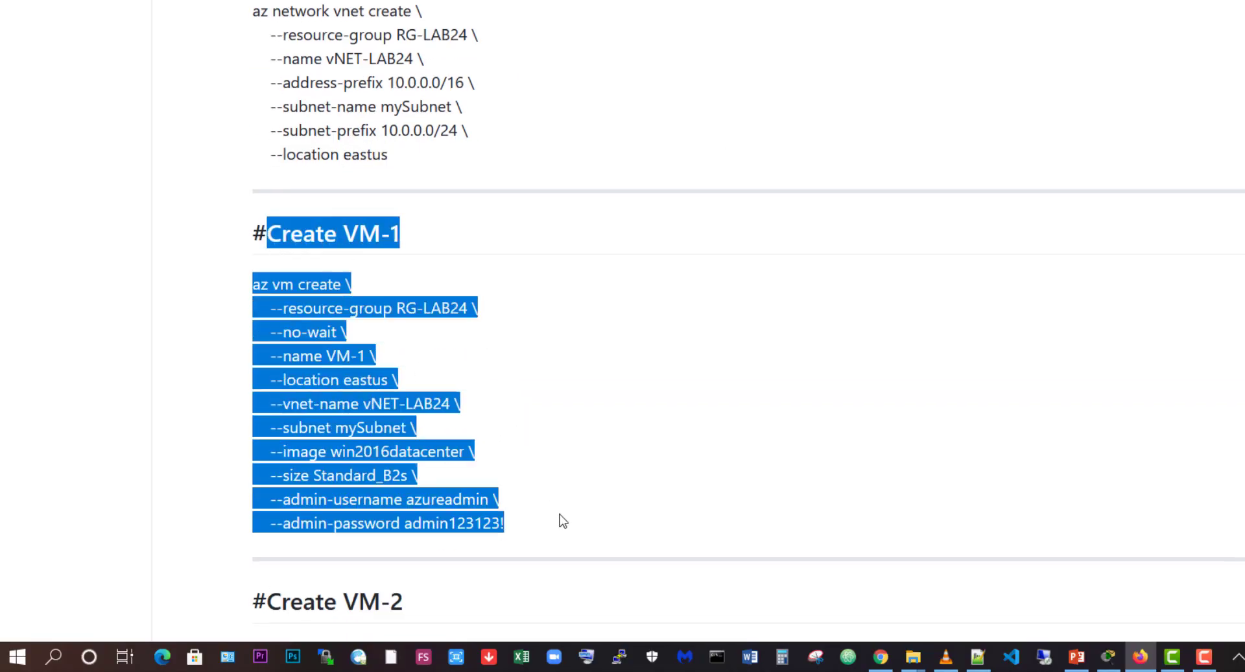
pyautogui.scroll(-5, 426, 497)
pyautogui.moveTo(331, 337); pyautogui.dragTo(486, 550)
pyautogui.click(594, 559)
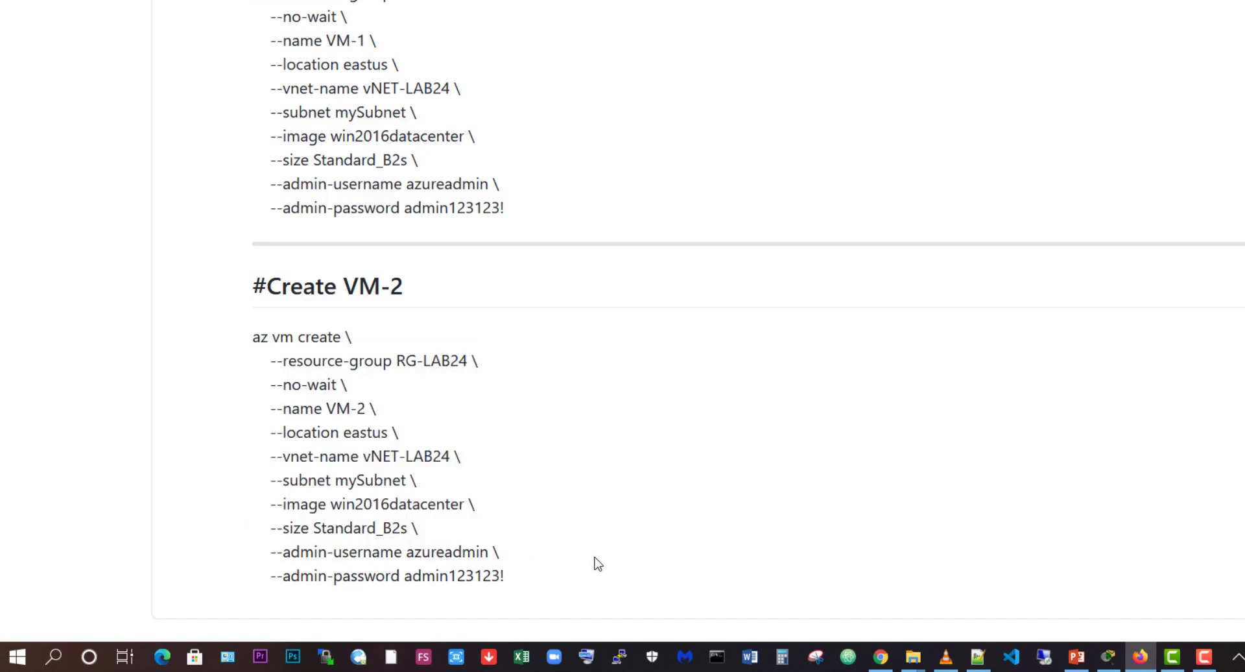
pyautogui.scroll(-2, 594, 559)
pyautogui.scroll(6, 470, 371)
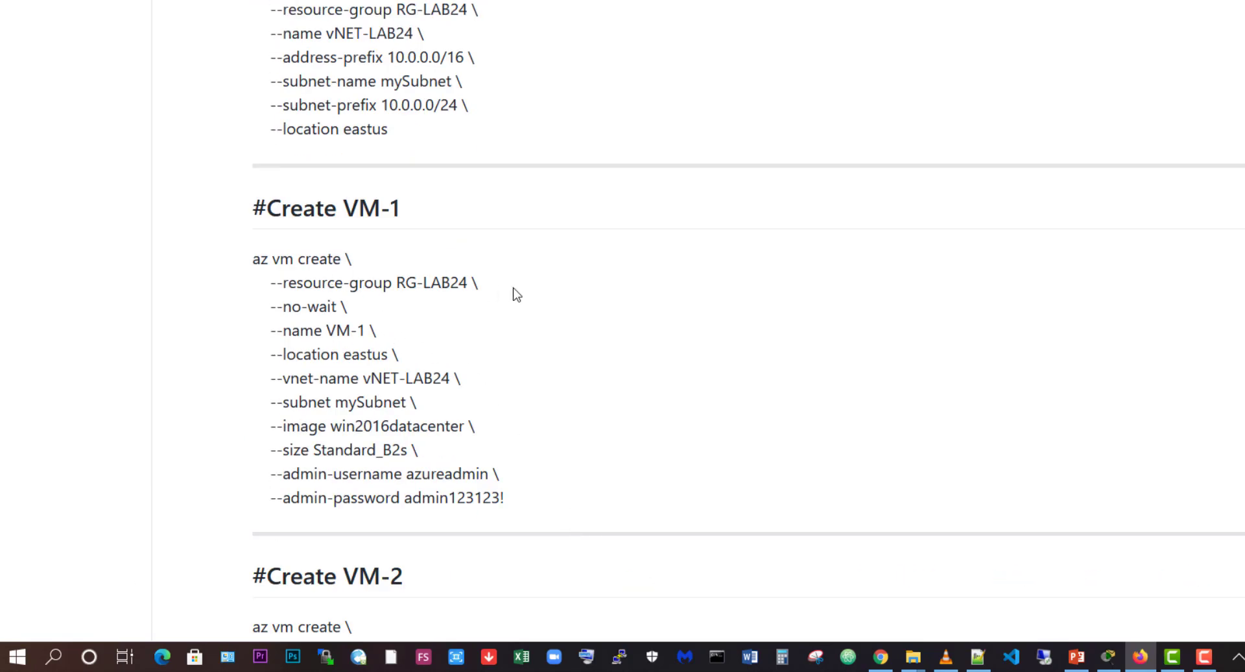
# - Highlight the no-wait option, name VM-1, location eastus and virtual network vNET-LAB24 in the README's Create VM-1 command
pyautogui.moveTo(467, 283); pyautogui.dragTo(252, 312)
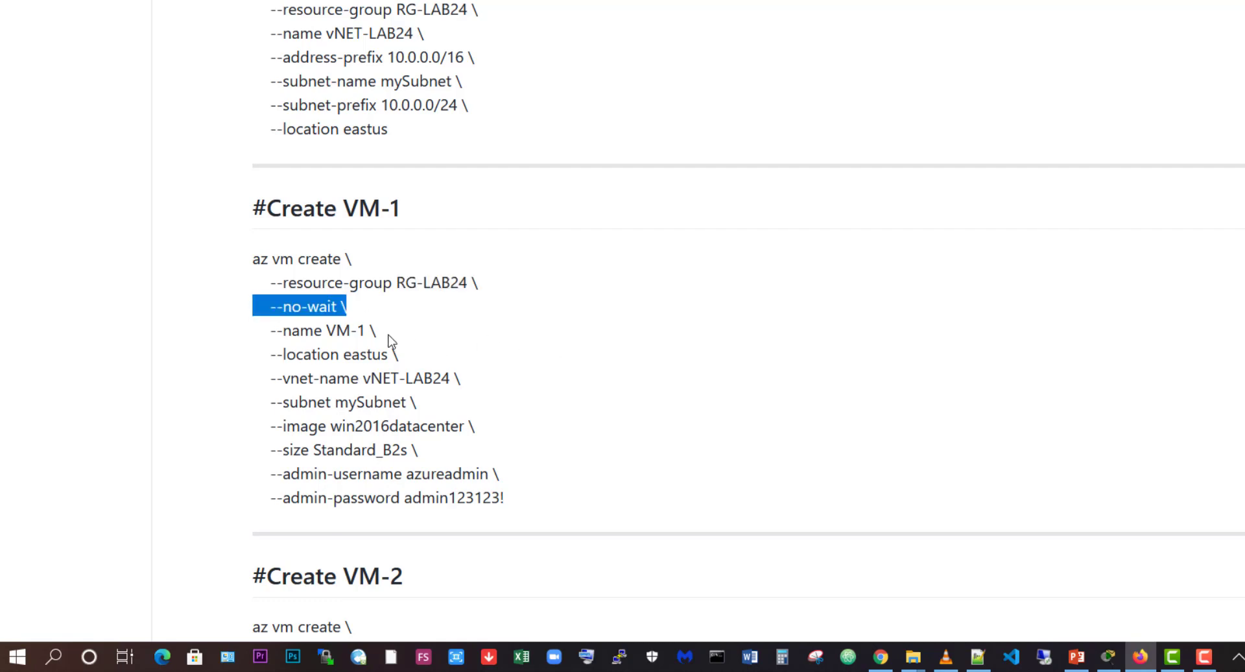
pyautogui.moveTo(378, 332); pyautogui.dragTo(320, 334)
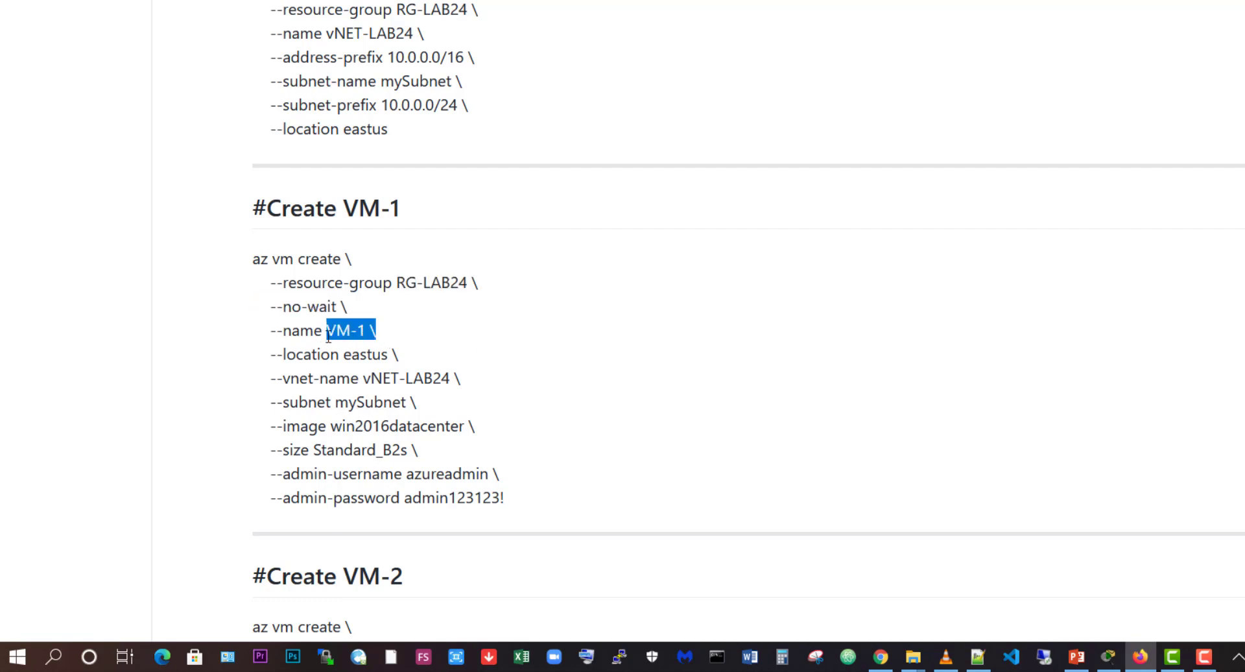
pyautogui.click(401, 345)
pyautogui.moveTo(421, 359); pyautogui.dragTo(343, 354)
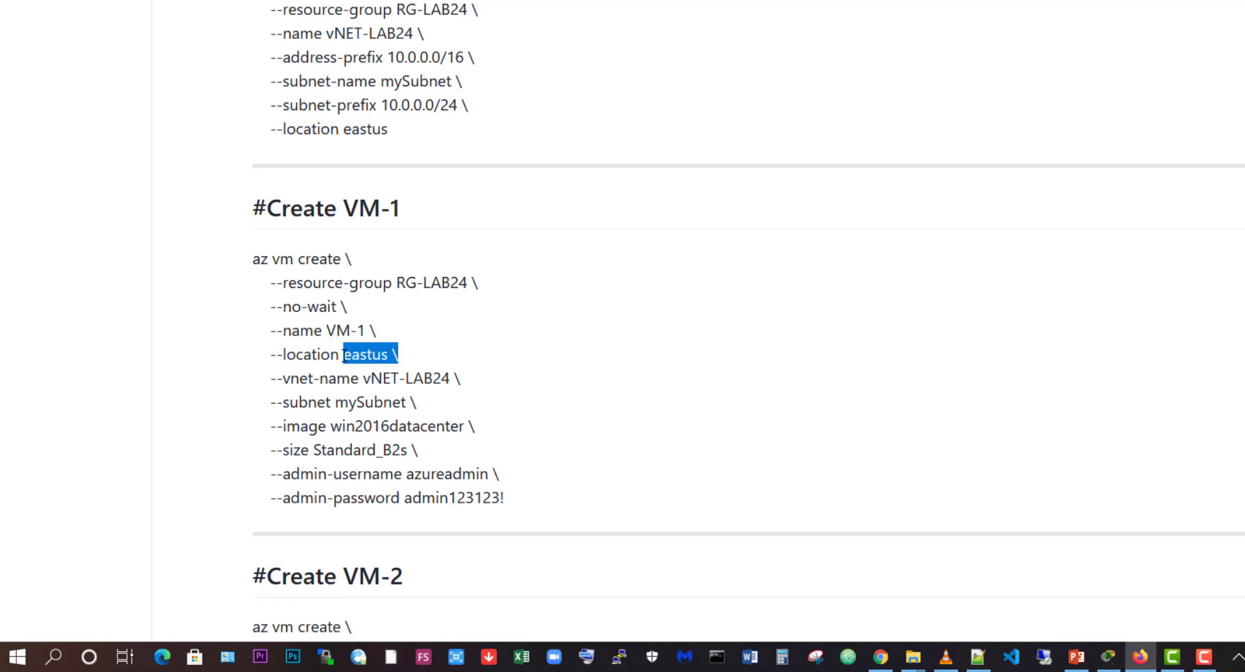
pyautogui.moveTo(464, 380); pyautogui.dragTo(360, 381)
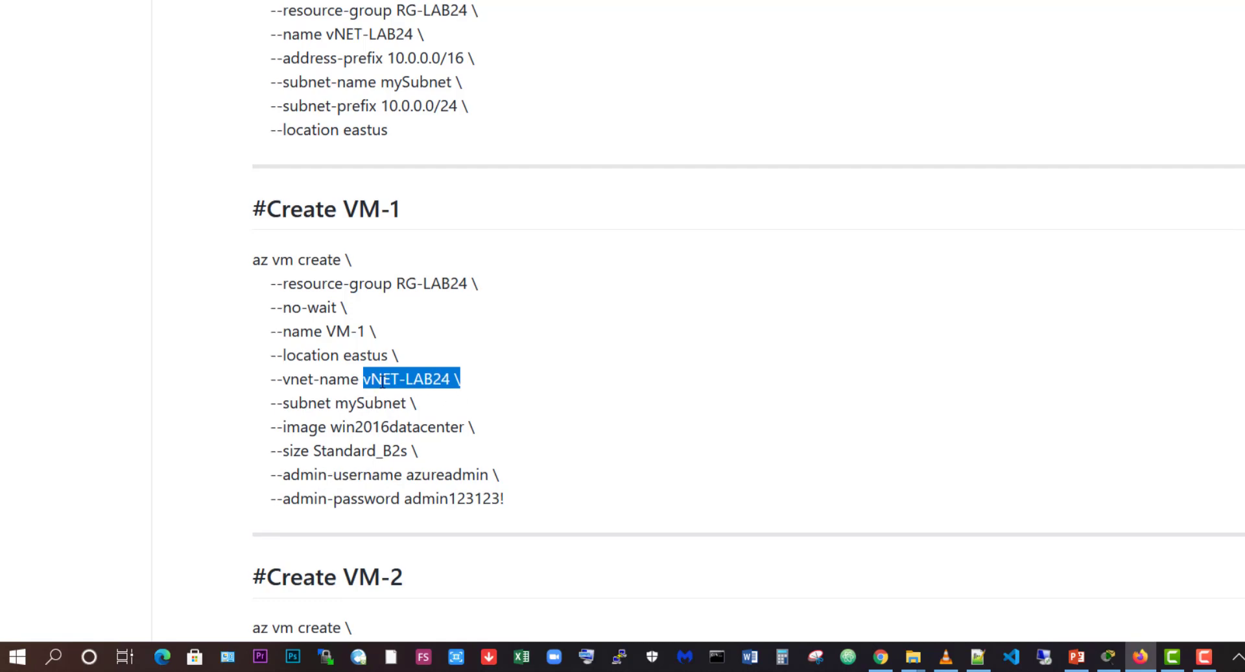
# - Compare with the Create Virtual Network section, and highlight the subnet mySubnet and image win2016datacenter in the VM-1 command
pyautogui.scroll(5, 360, 334)
pyautogui.scroll(-2, 509, 381)
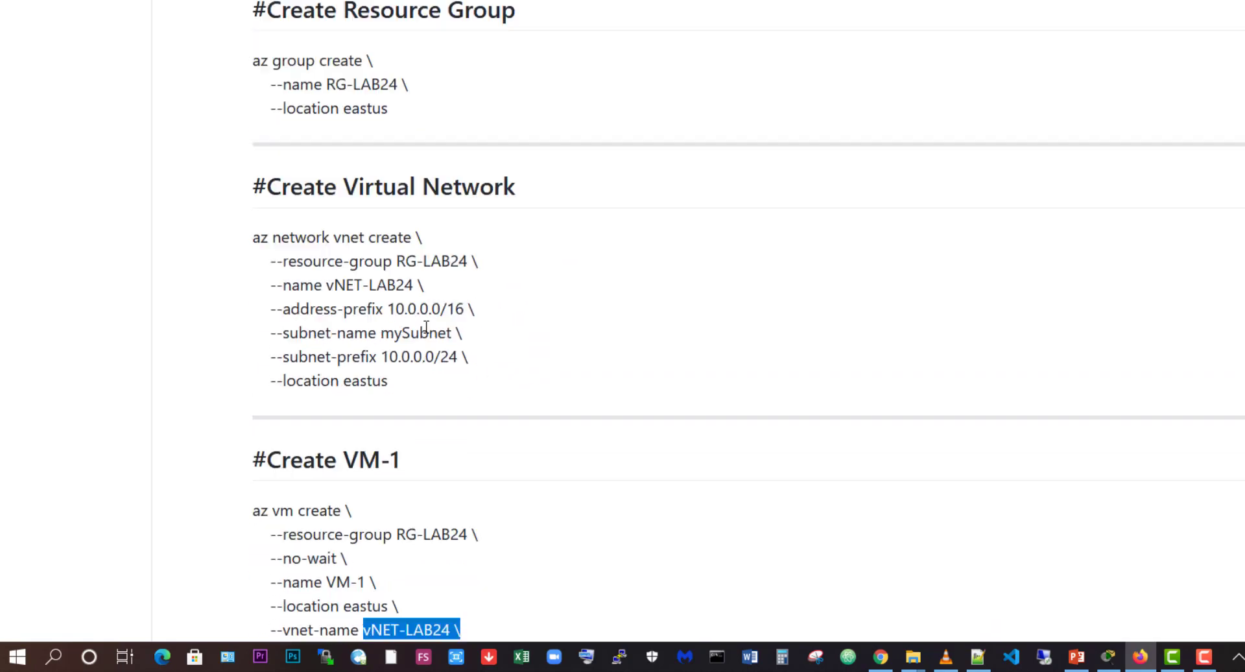
pyautogui.scroll(-5, 481, 482)
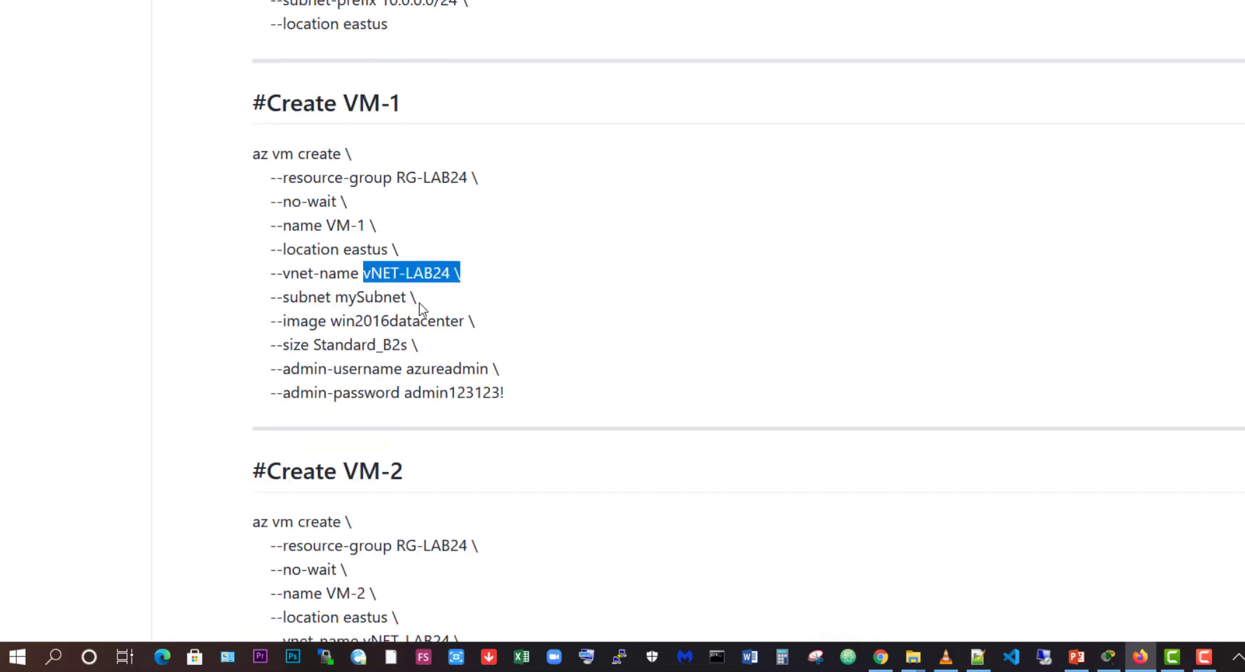
pyautogui.moveTo(419, 298); pyautogui.dragTo(333, 301)
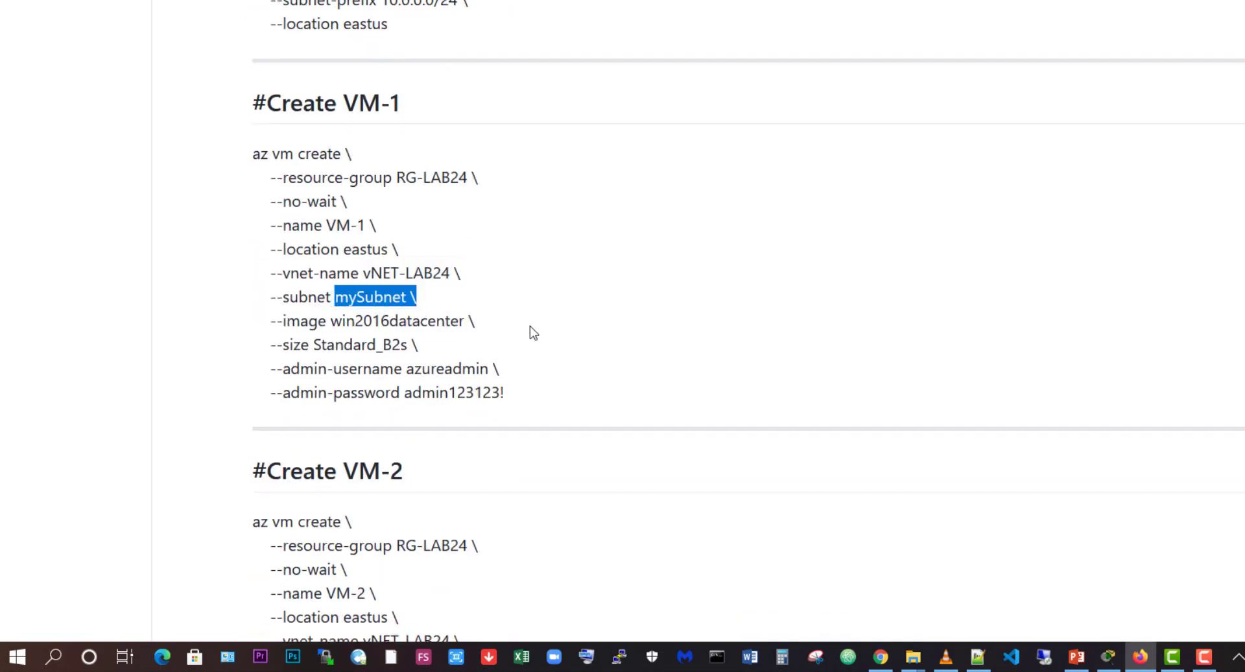
pyautogui.moveTo(516, 328); pyautogui.dragTo(334, 323)
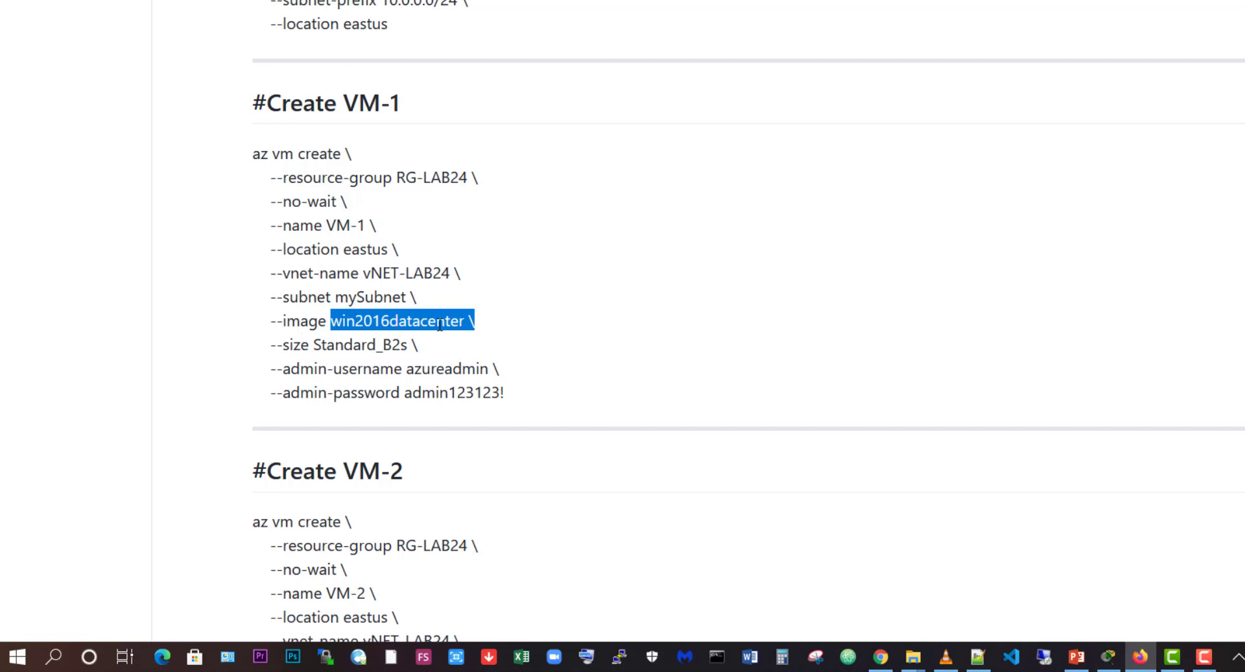
# - Highlight the size Standard_B2s and the admin username and password lines in the README's Create VM-1 command
pyautogui.click(495, 329)
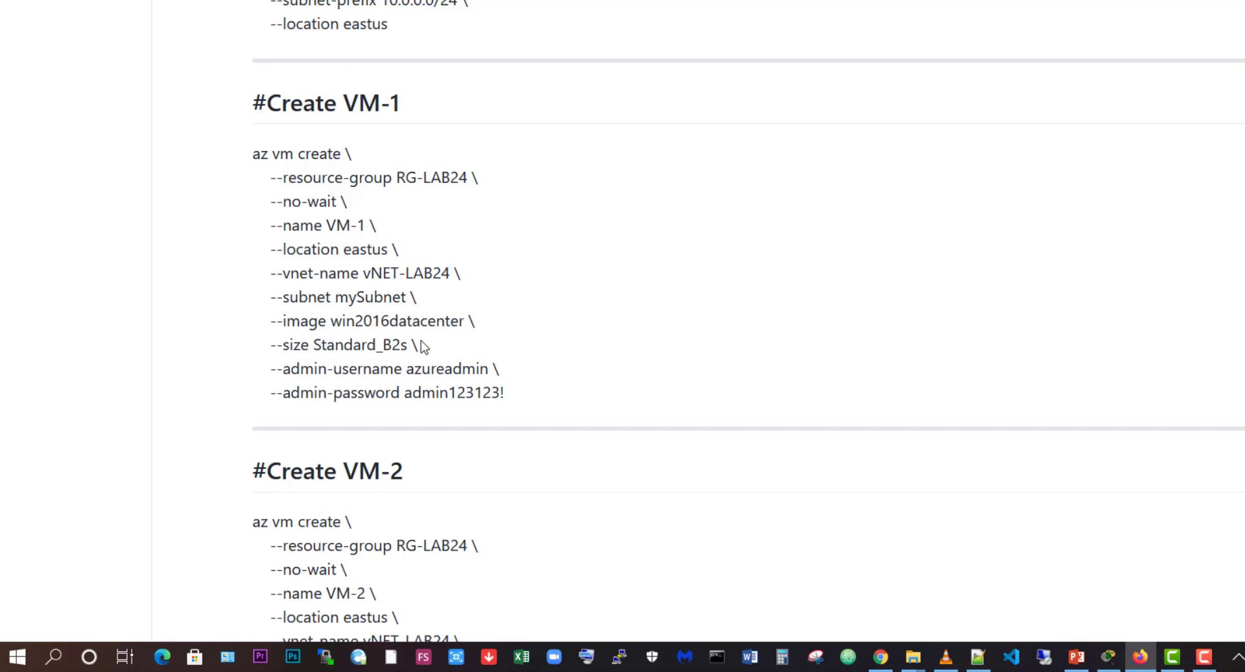
pyautogui.moveTo(420, 345); pyautogui.dragTo(317, 346)
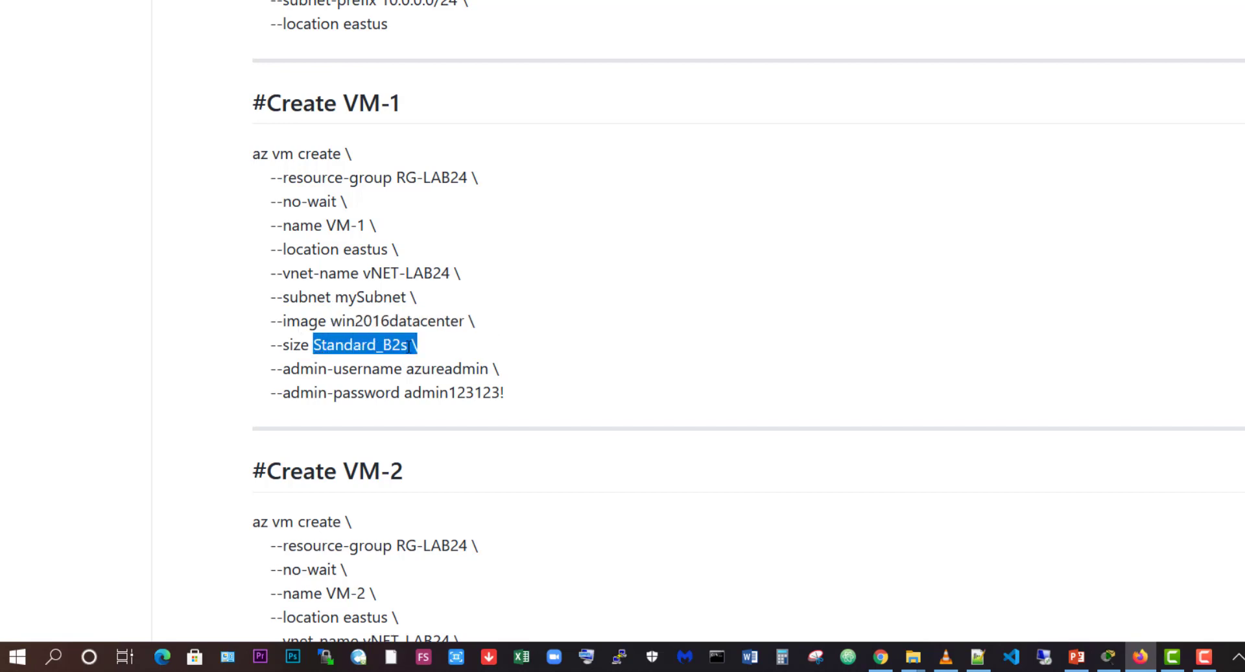
pyautogui.click(408, 345)
pyautogui.moveTo(404, 345); pyautogui.dragTo(391, 345)
pyautogui.click(366, 349)
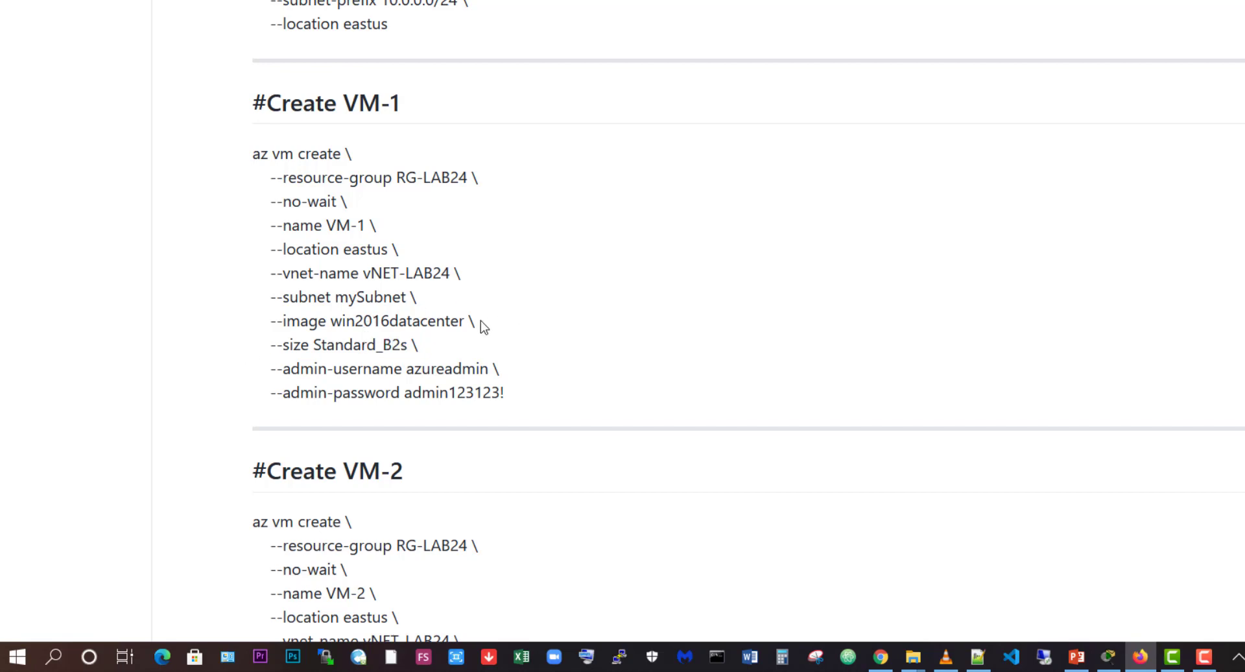
pyautogui.scroll(-2, 497, 353)
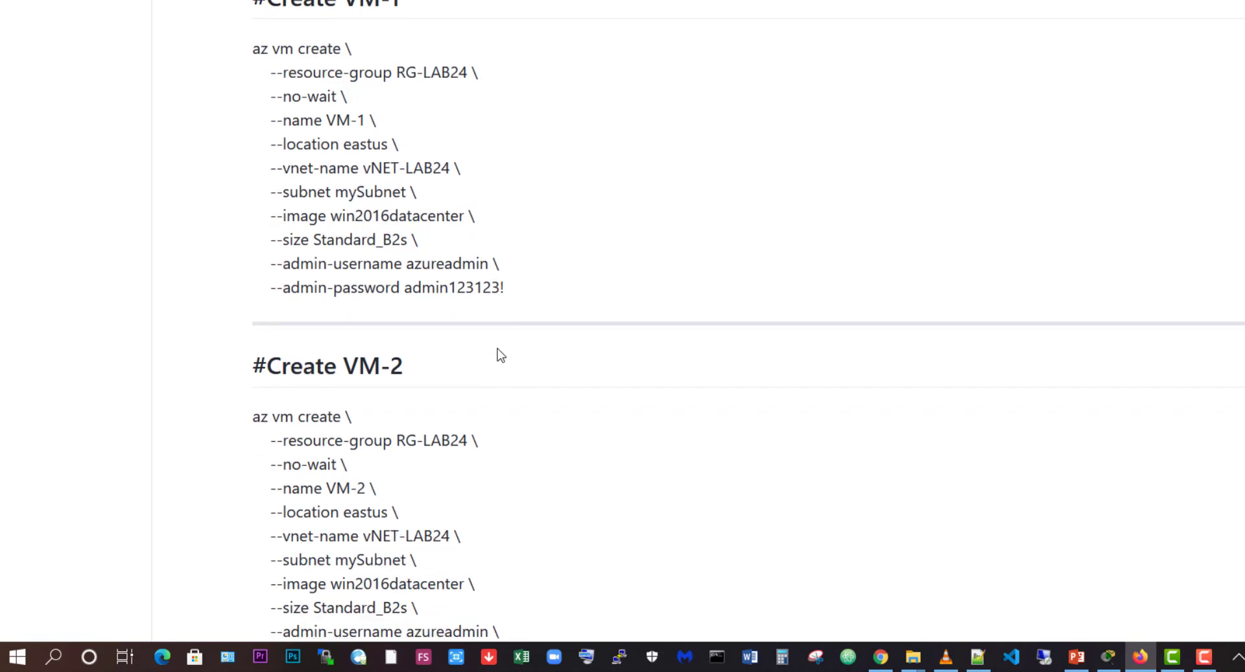
pyautogui.moveTo(488, 269); pyautogui.dragTo(351, 306)
pyautogui.click(579, 293)
# - Check the script files listed in the repository folder against the README's Create VM-1 and Create VM-2 sections
pyautogui.scroll(4, 506, 303)
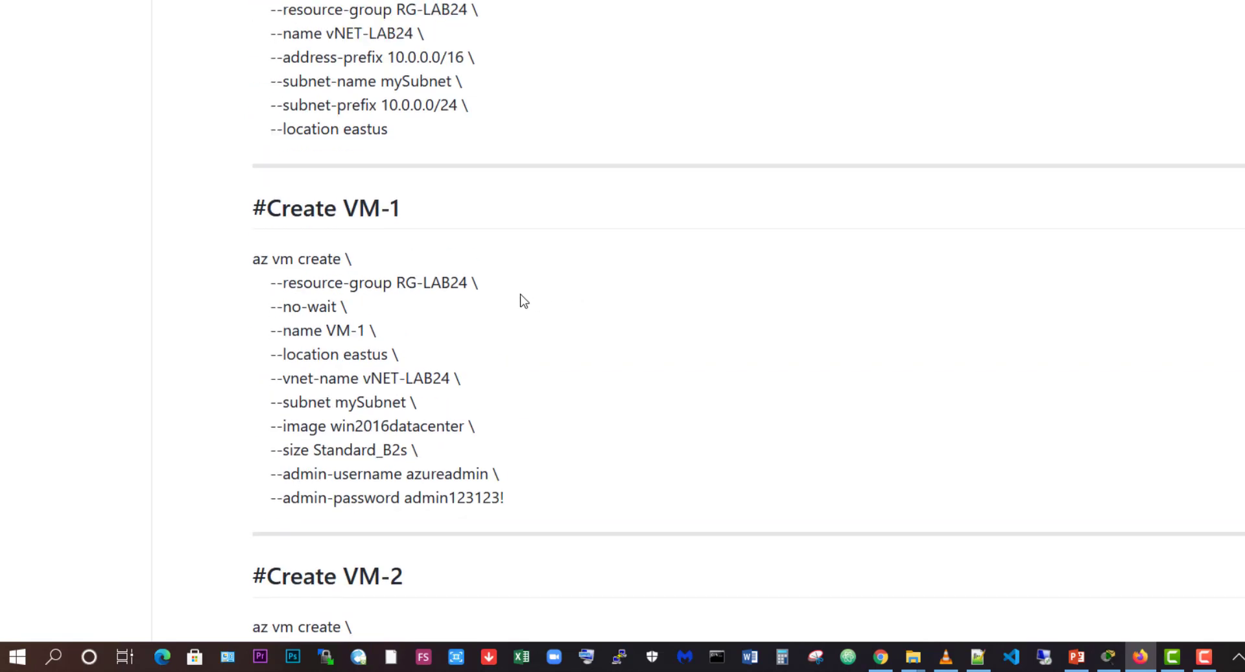
pyautogui.scroll(4, 406, 249)
pyautogui.scroll(4, 406, 248)
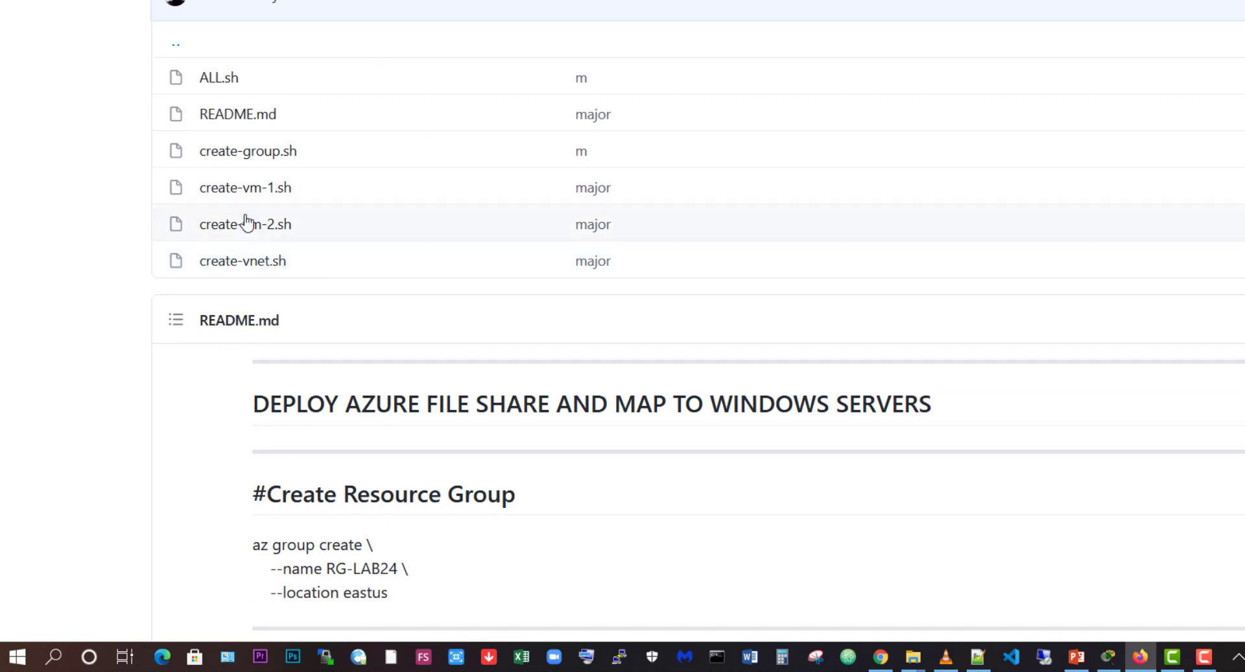
pyautogui.scroll(-10, 658, 418)
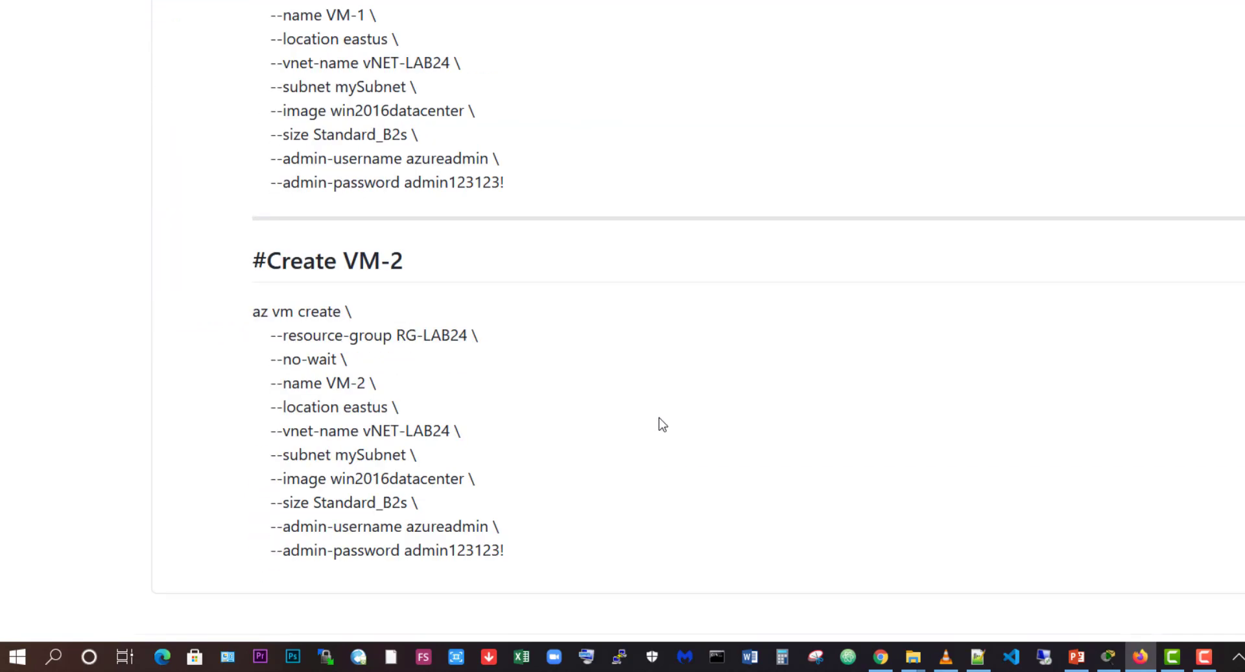
pyautogui.scroll(3, 657, 417)
pyautogui.scroll(1, 657, 417)
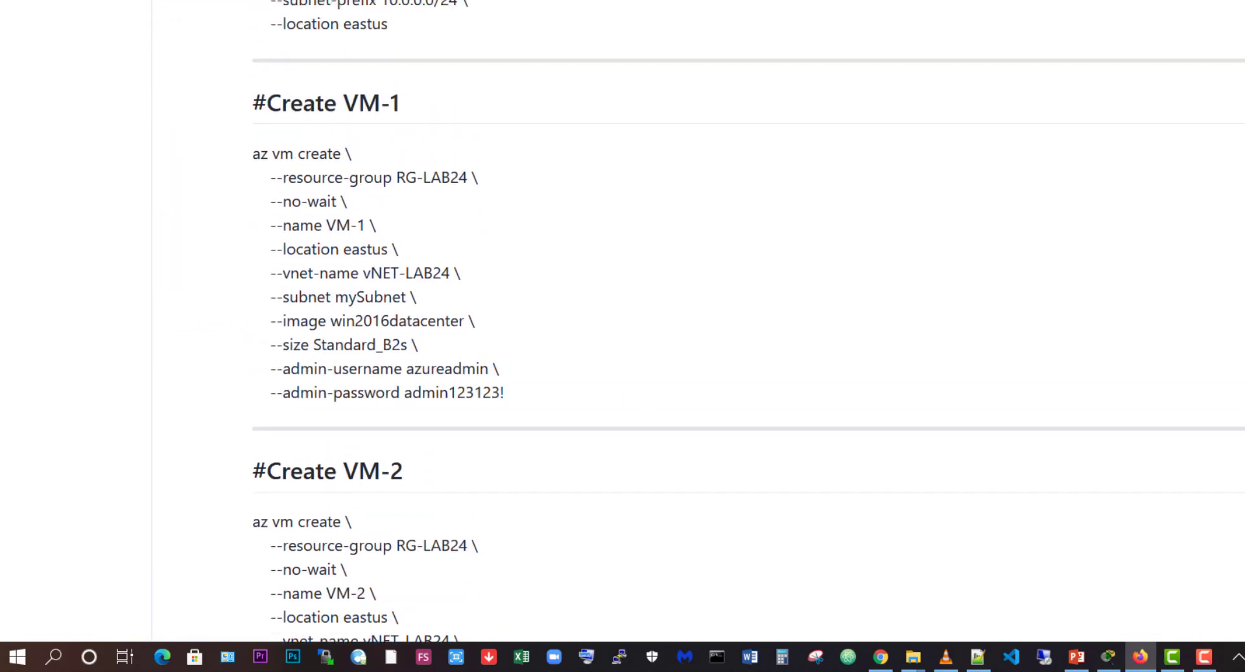
# - Switch to Cloud Shell and list the deploy-file-share scripts once more, followed by three blank prompt lines
pyautogui.hotkey('alt', 'Tab')
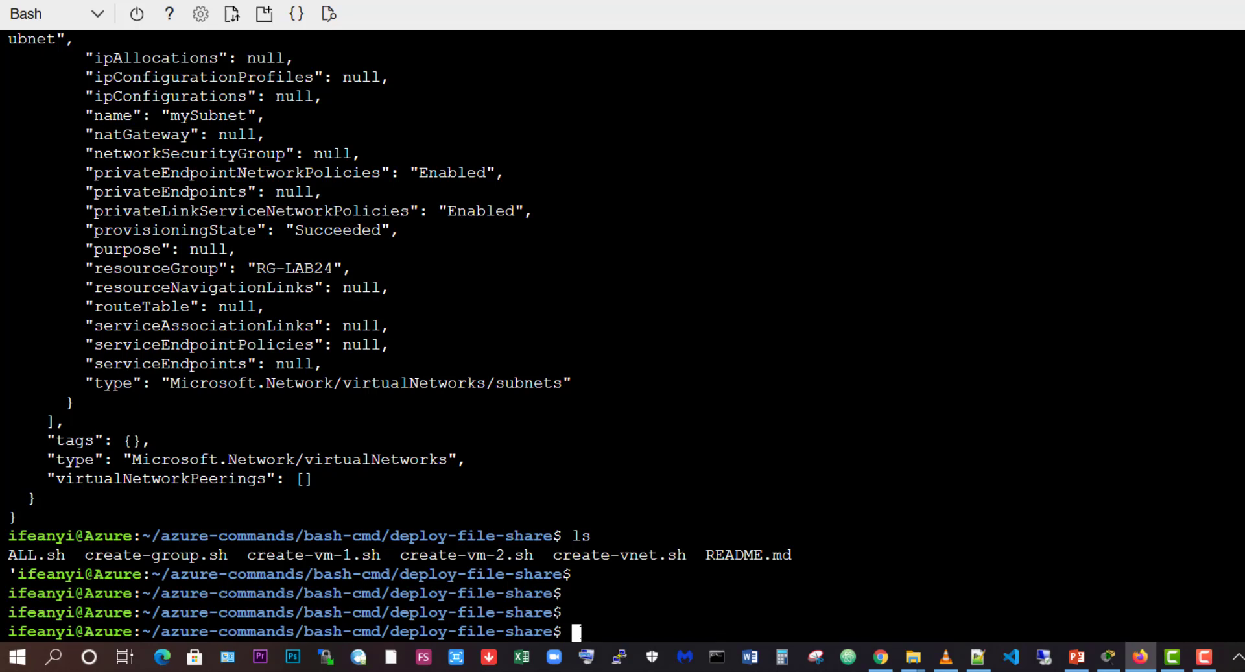
pyautogui.write('ls')
pyautogui.press('Return')
pyautogui.press('Return')
pyautogui.press('Return')
pyautogui.press('Return')
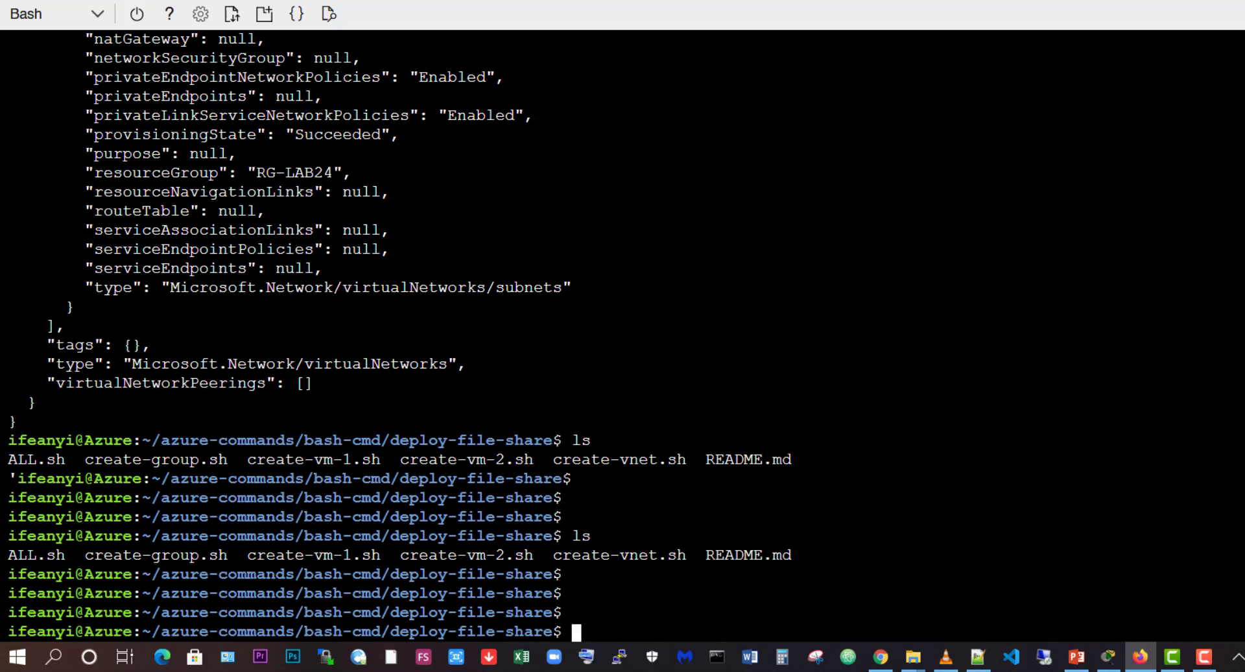
# - Run create-vm-1.sh with bash to deploy VM-1, and add four blank prompt lines below the output
pyautogui.write('bash create')
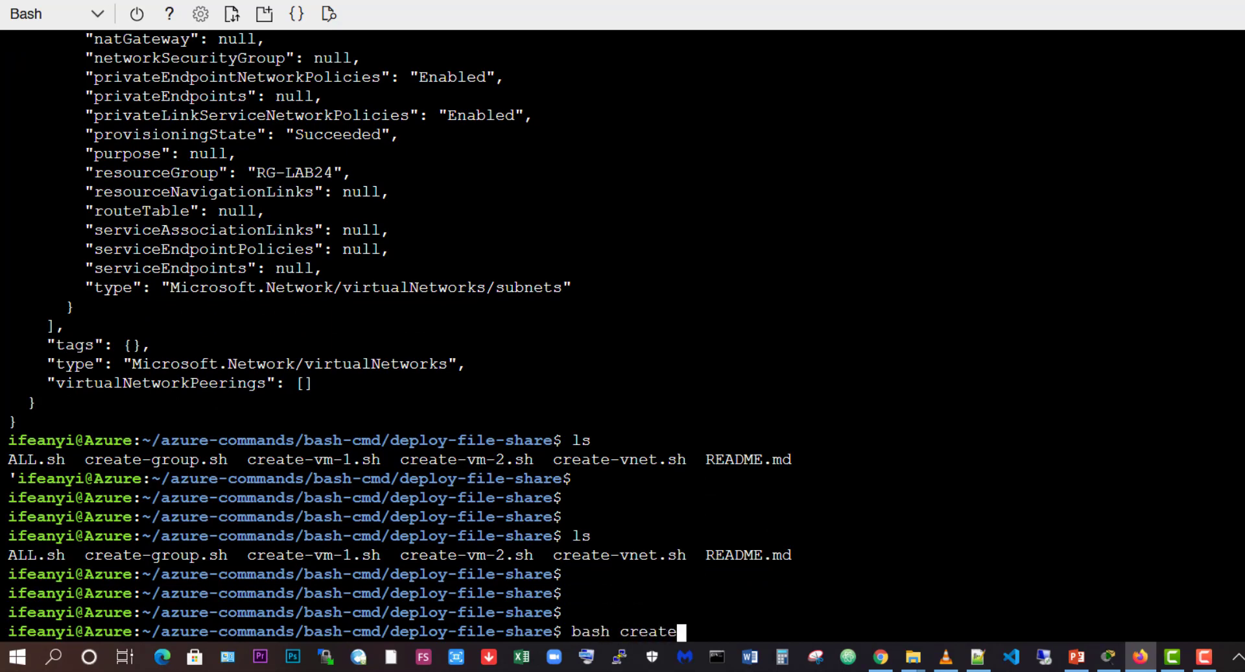
pyautogui.write('-vm-1')
pyautogui.press('Tab')
pyautogui.press('Return')
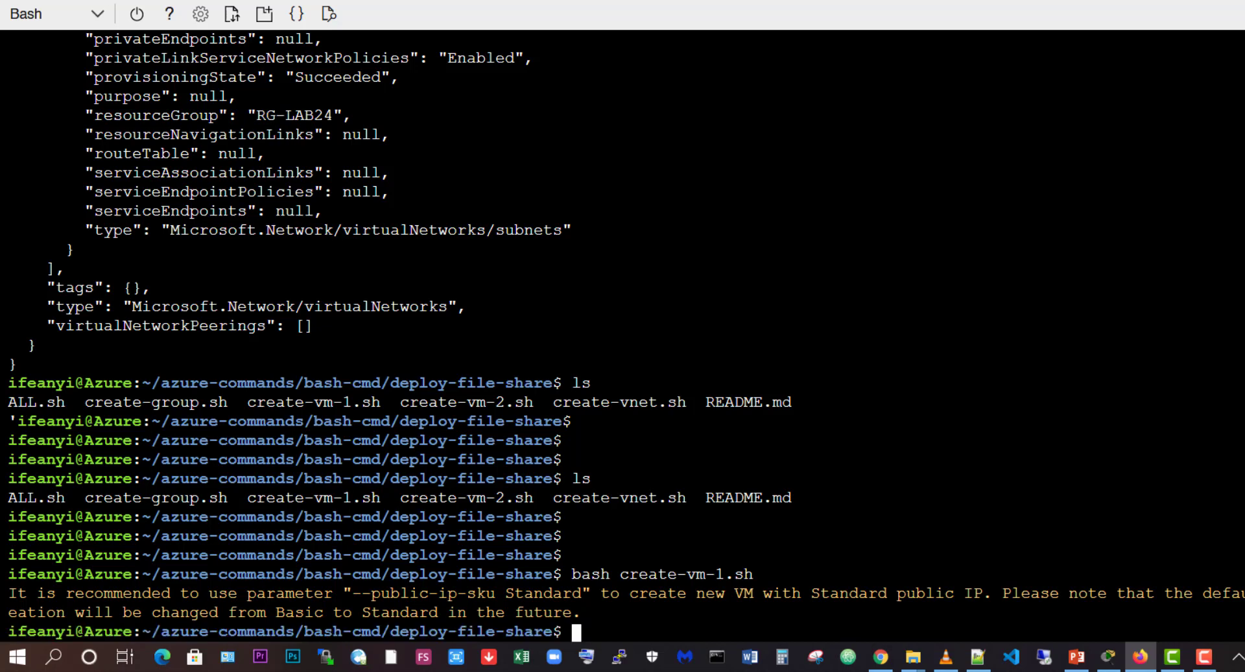
pyautogui.press('Return')
pyautogui.press('Return')
pyautogui.press('Return')
pyautogui.press('Return')
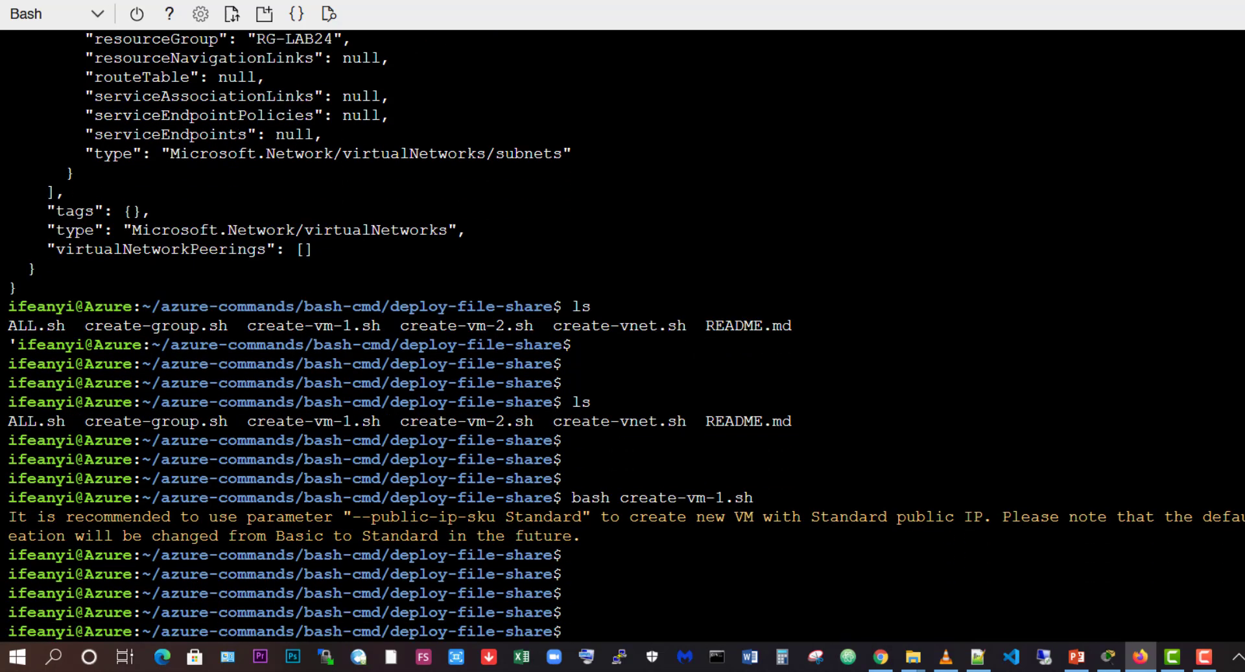
# - Return to the GitHub README and highlight the resource group, the name VM-2 and the remaining options in the Create VM-2 command
pyautogui.hotkey('alt', 'Tab')
pyautogui.scroll(-3, 318, 372)
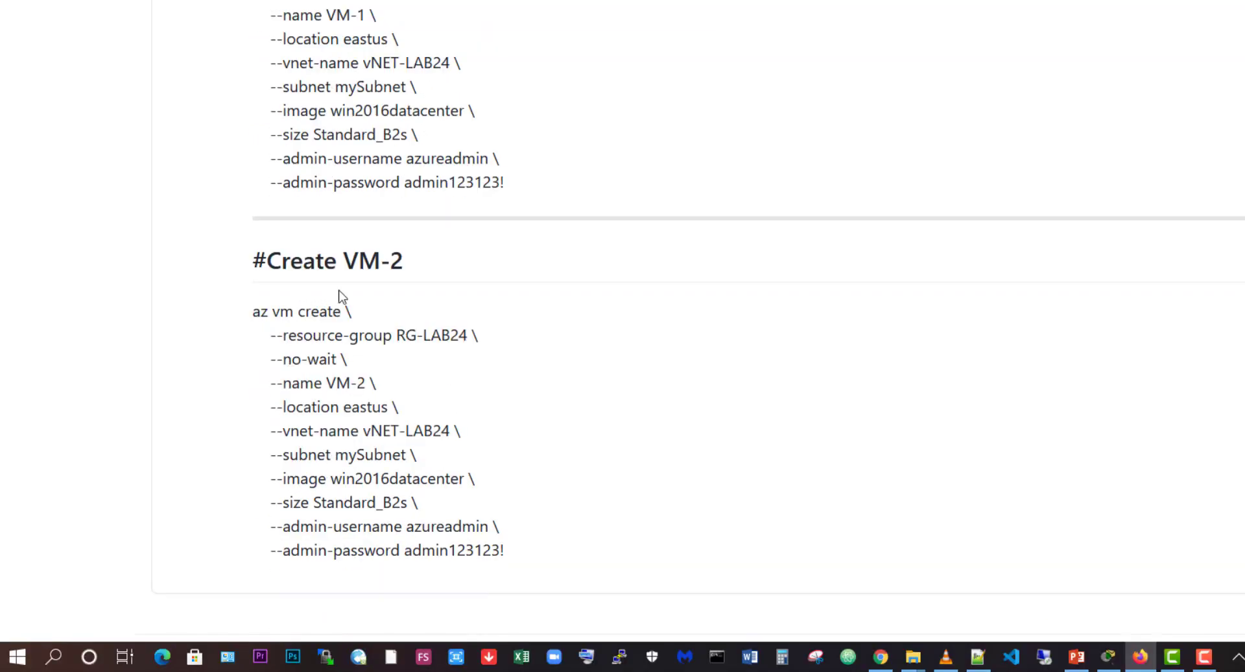
pyautogui.moveTo(238, 313); pyautogui.dragTo(252, 334)
pyautogui.click(436, 338)
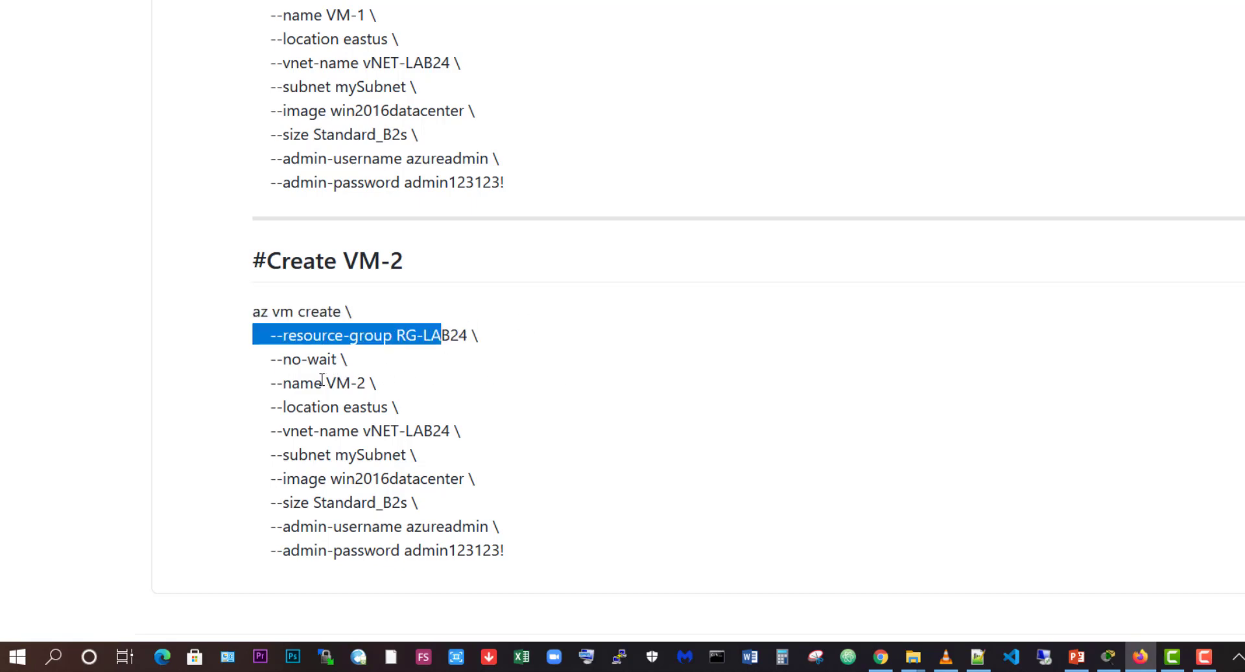
pyautogui.moveTo(323, 381); pyautogui.dragTo(388, 383)
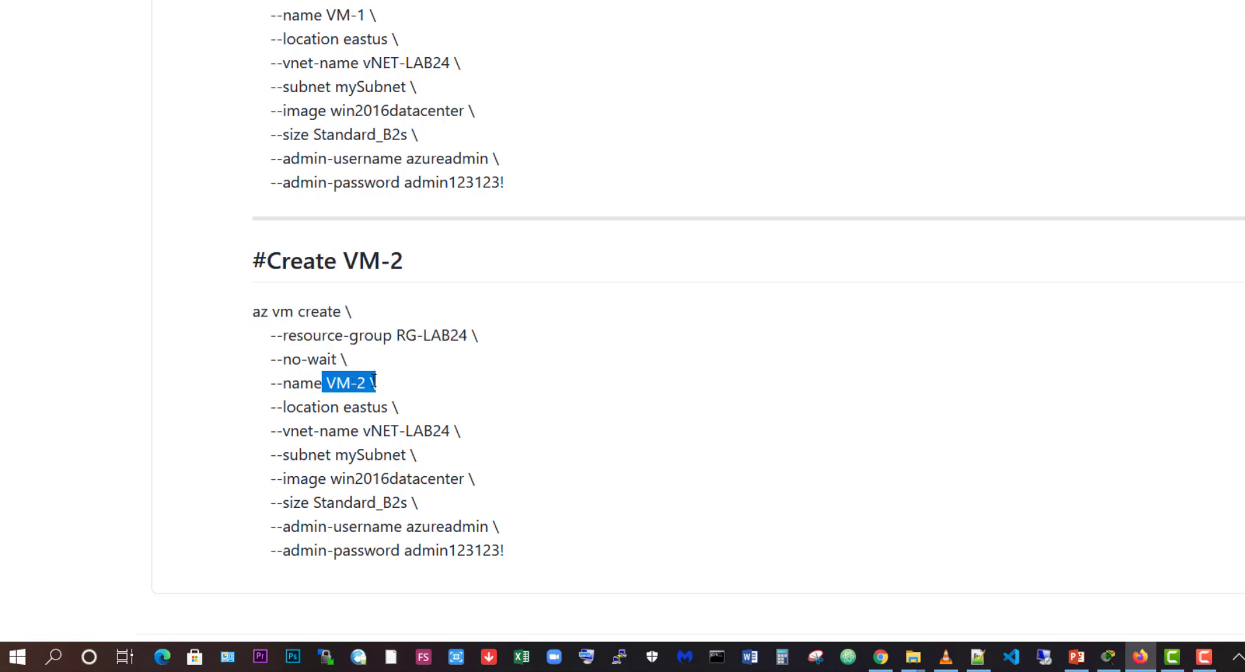
pyautogui.moveTo(460, 412); pyautogui.dragTo(511, 581)
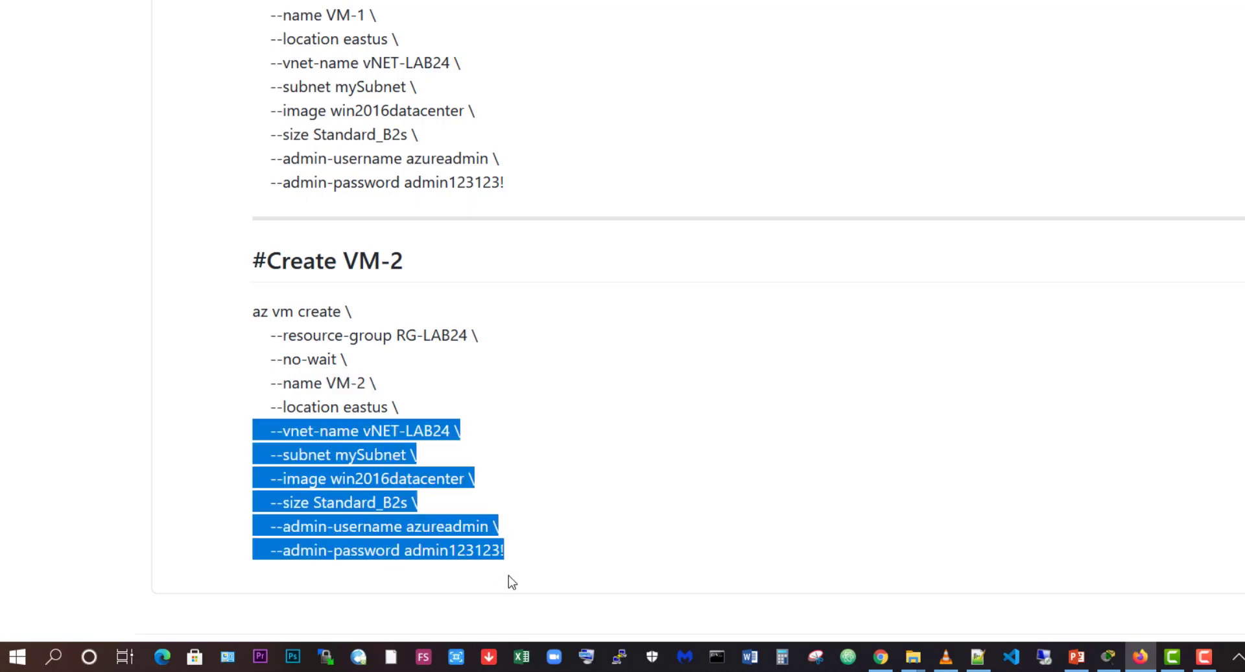
pyautogui.click(539, 561)
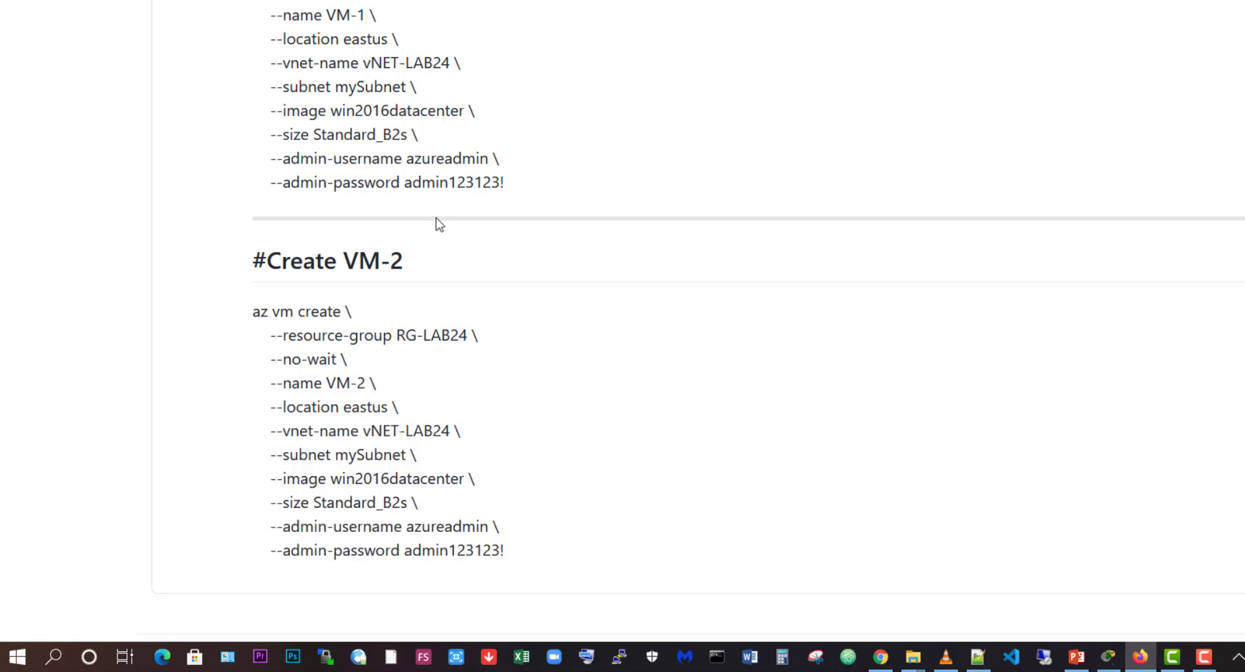
# - Switch back to Cloud Shell, run create-vm-2.sh with bash to deploy VM-2, and add four blank prompt lines
pyautogui.hotkey('ctrl', 'Tab')
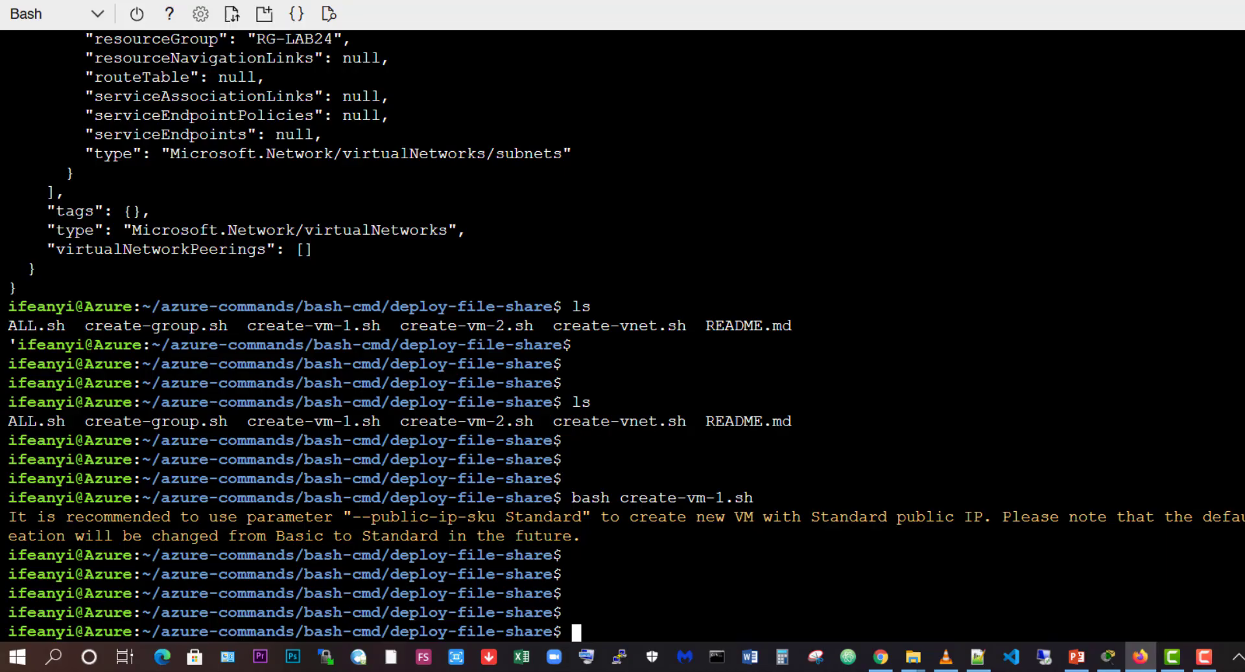
pyautogui.write('bash ')
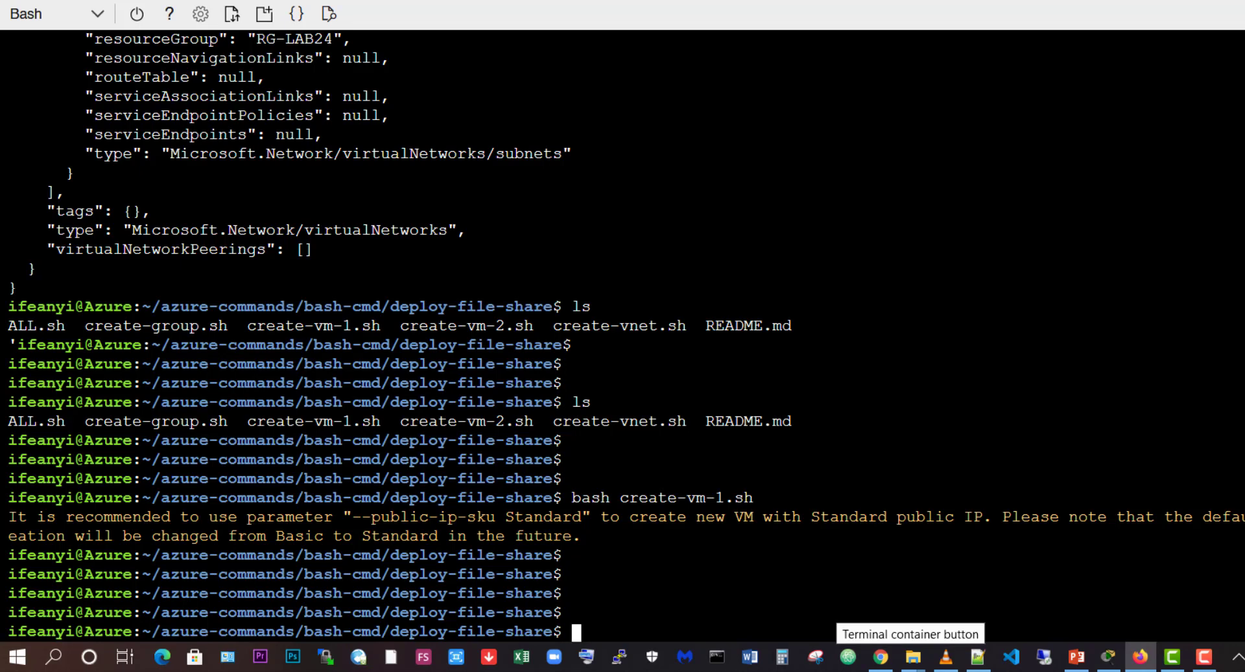
pyautogui.write('create-')
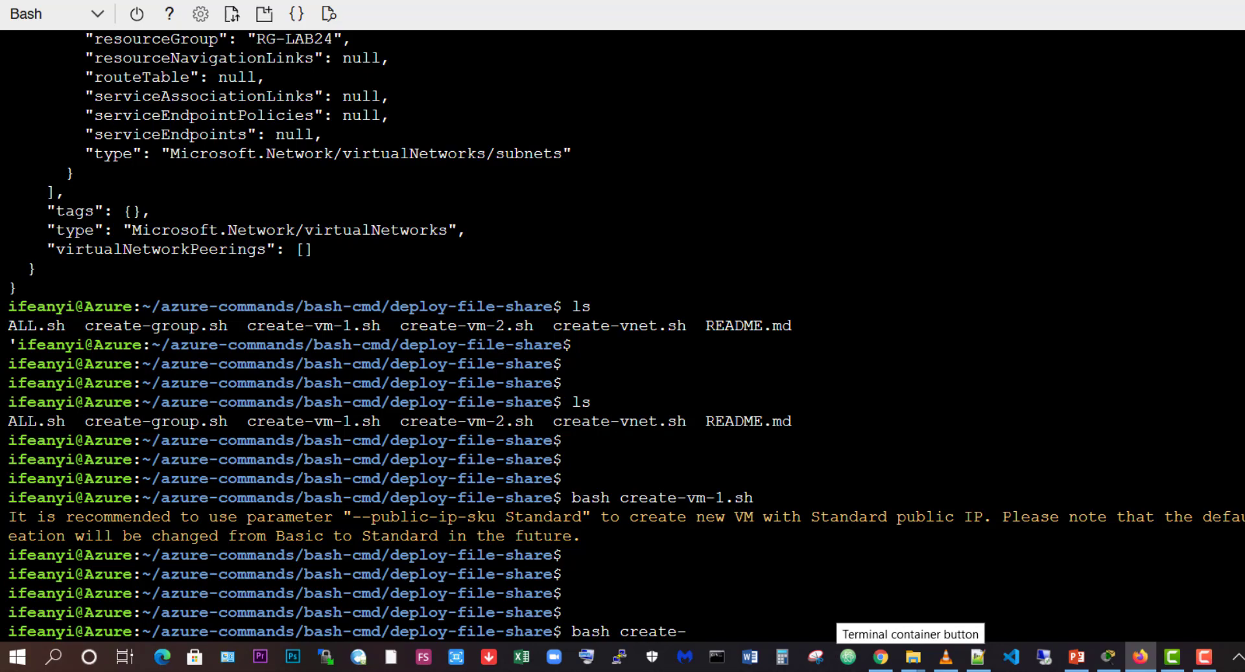
pyautogui.write('vm-2')
pyautogui.press('Tab')
pyautogui.press('Return')
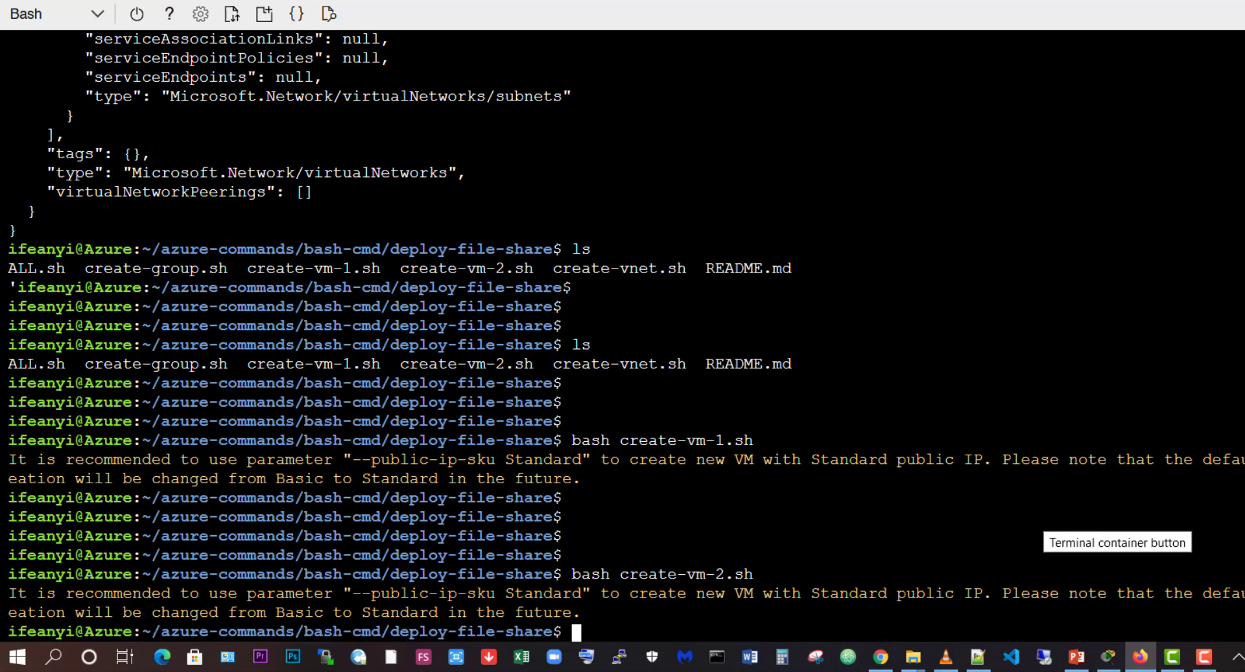
pyautogui.press('Return')
pyautogui.press('Return')
pyautogui.press('Return')
pyautogui.press('Return')
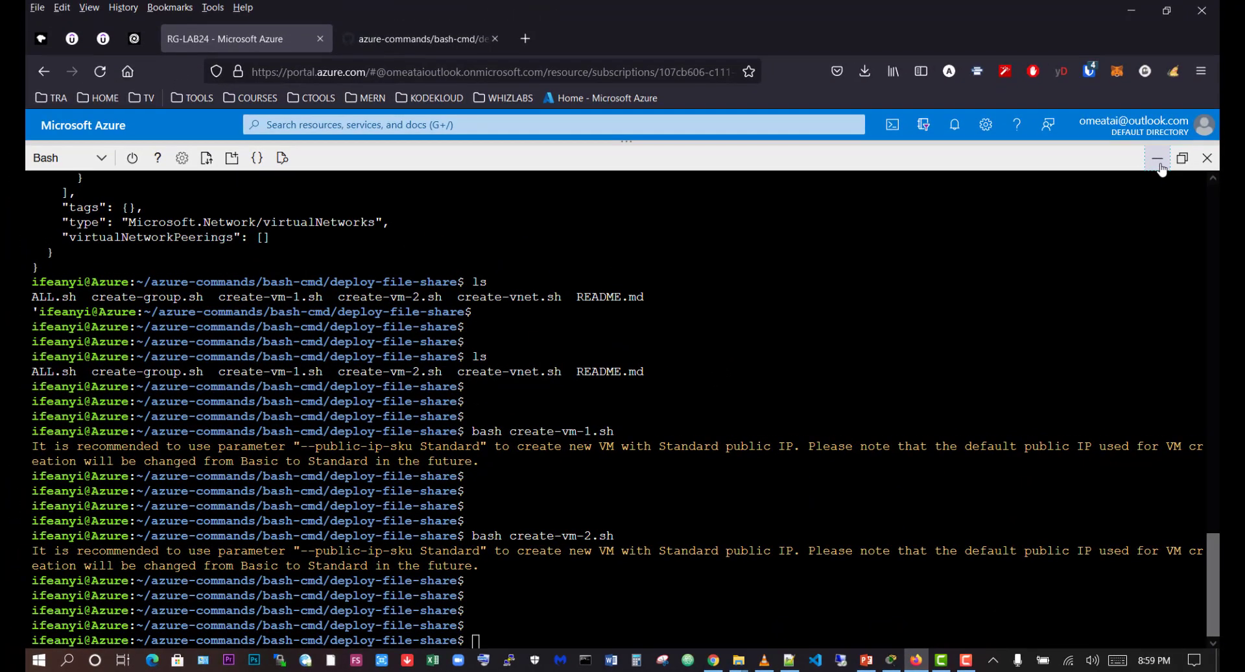
# - Minimize Cloud Shell and reopen the RG-LAB24 resource group from the Azure portal's resource groups list
pyautogui.click(1159, 162)
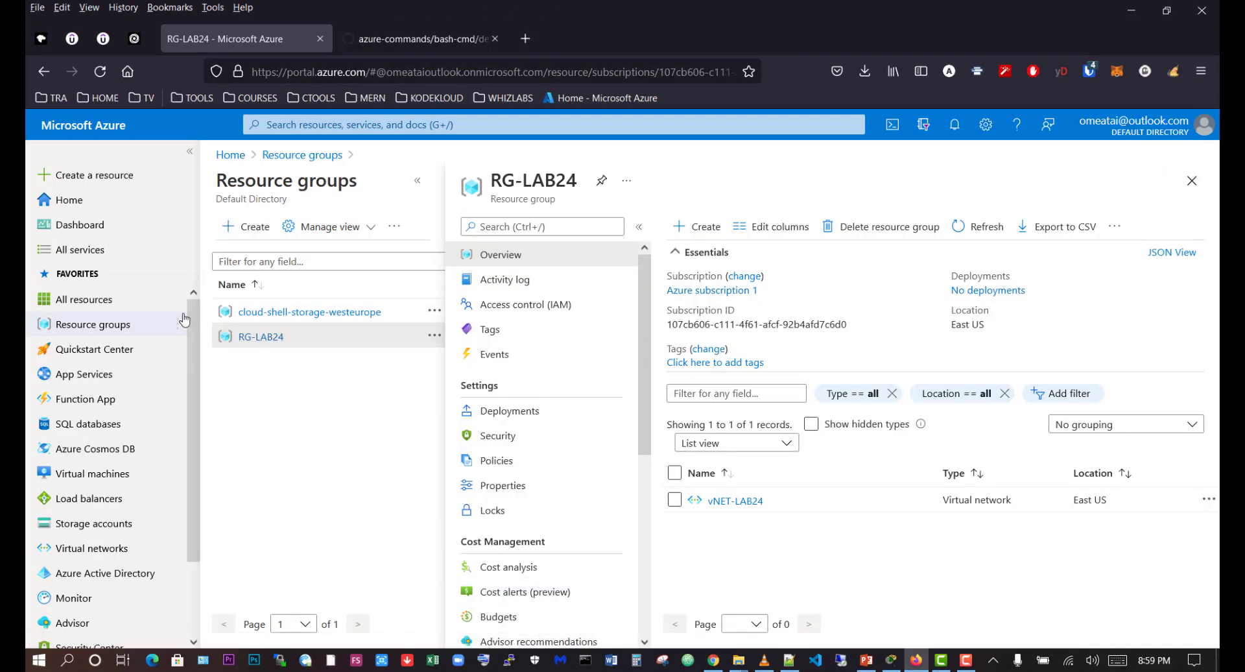
pyautogui.click(133, 324)
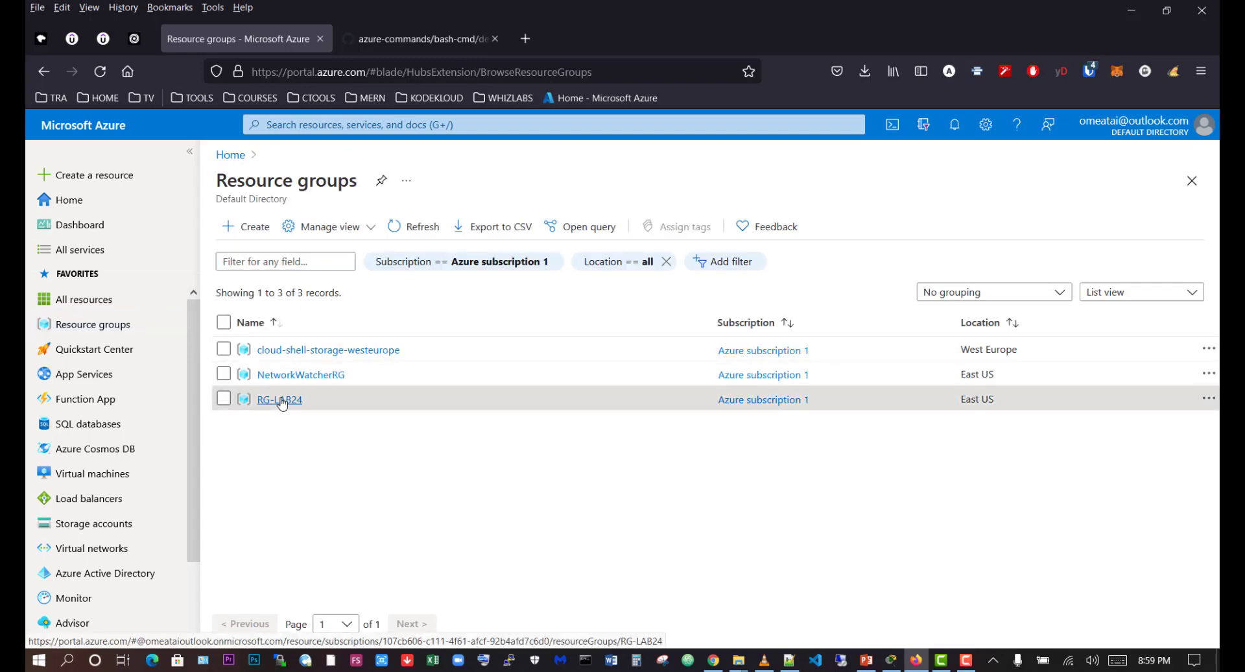
pyautogui.click(280, 399)
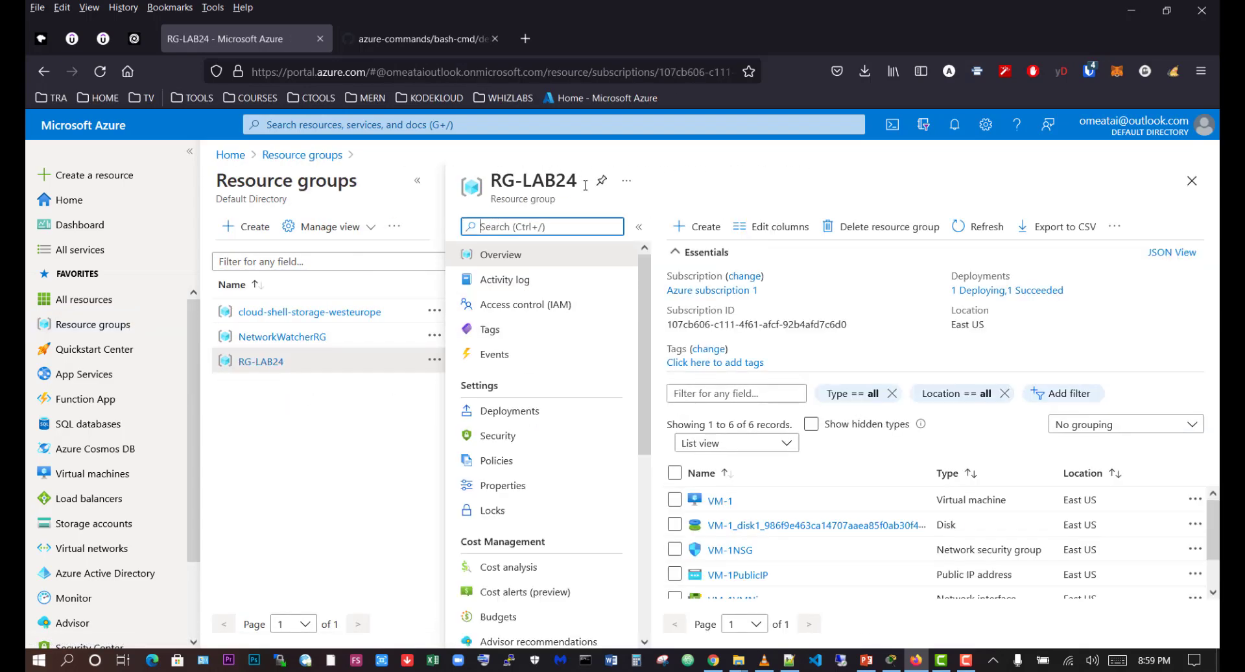
# - Examine the resources deployed in RG-LAB24, refreshing the list to check for new ones
pyautogui.scroll(-2, 710, 494)
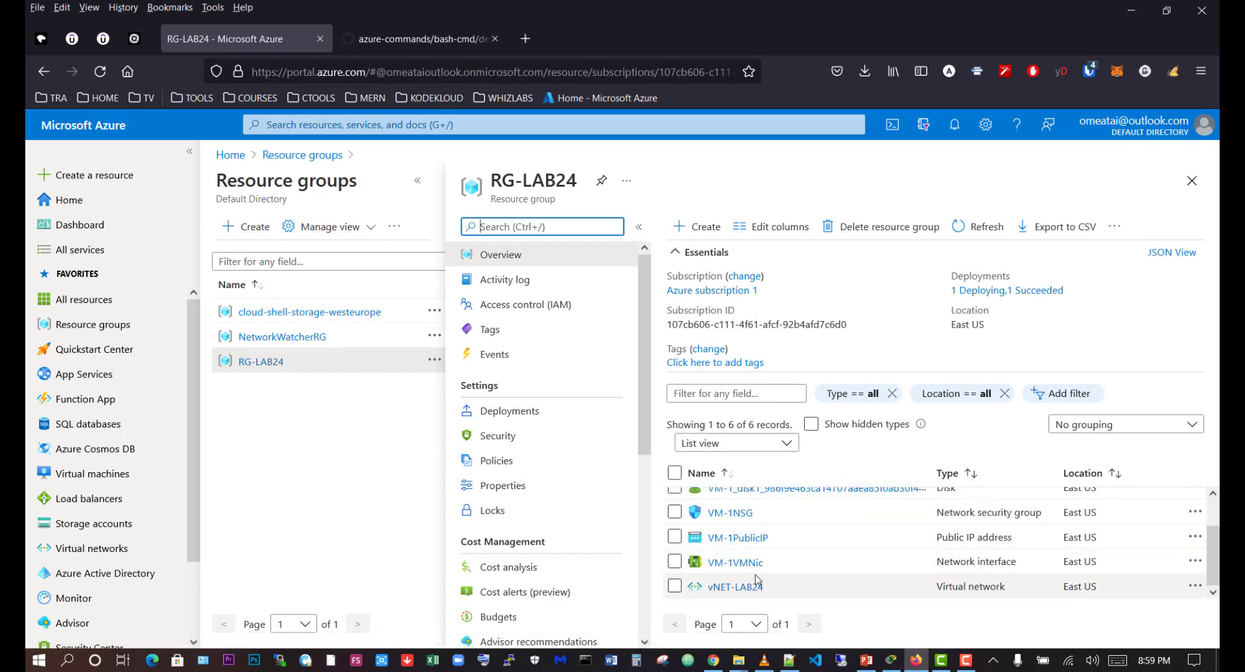
pyautogui.scroll(2, 758, 579)
pyautogui.scroll(-2, 757, 579)
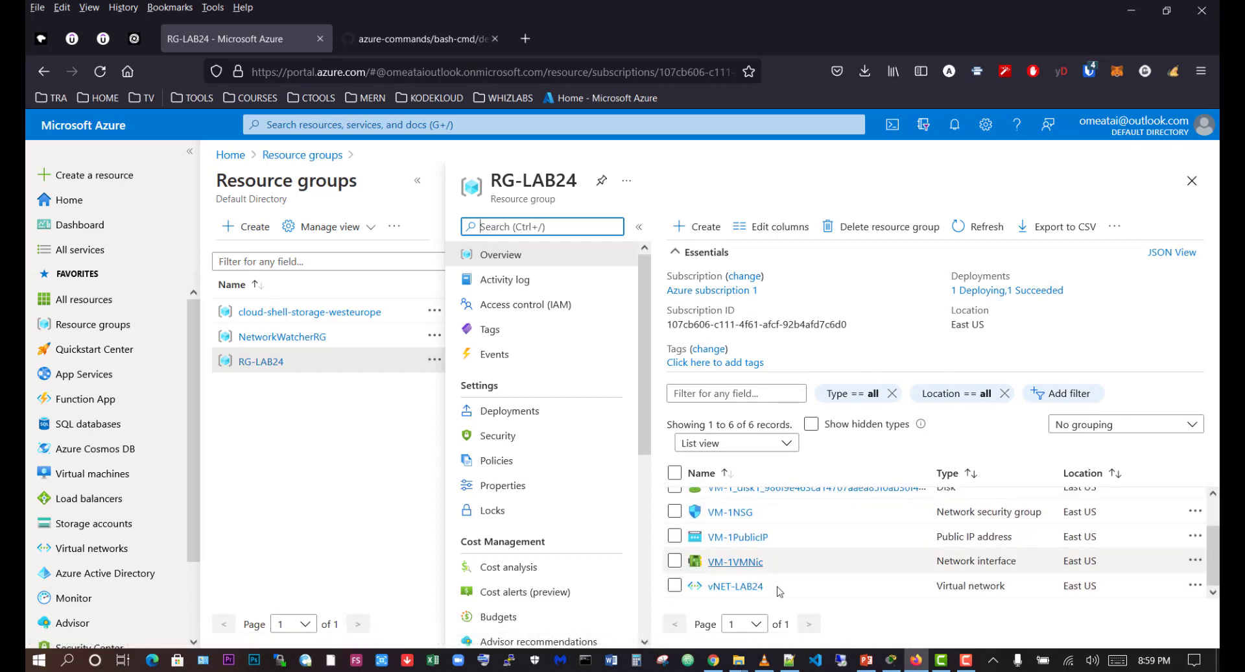
pyautogui.scroll(2, 760, 574)
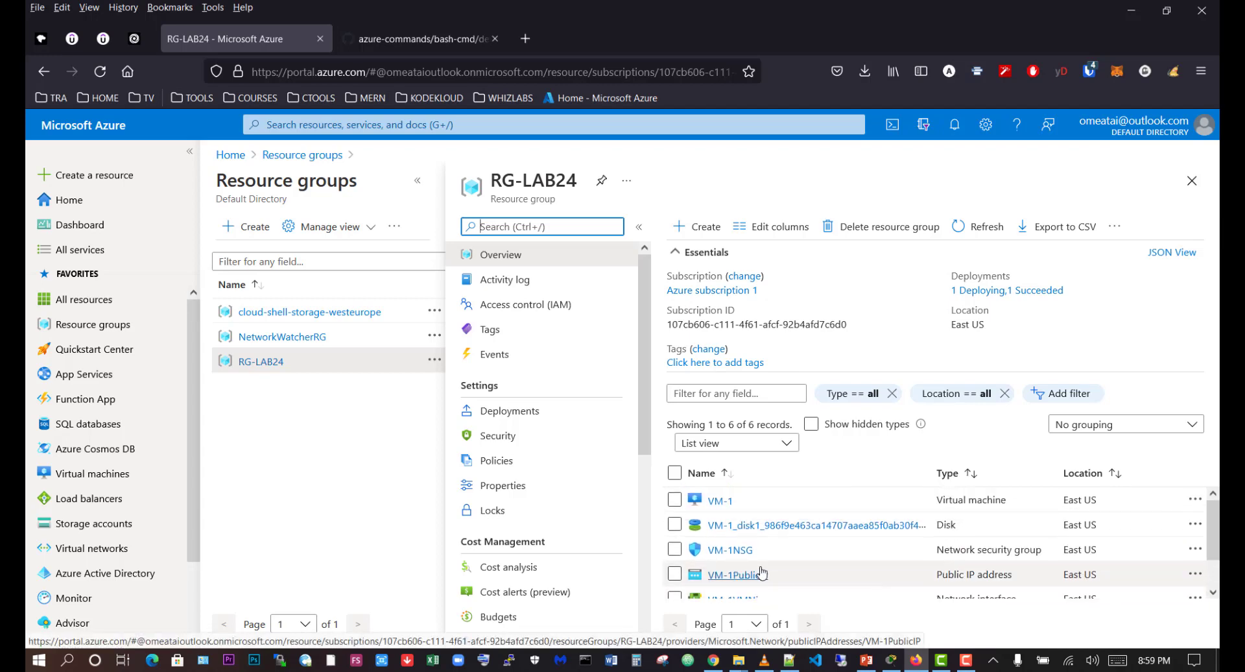
pyautogui.click(979, 226)
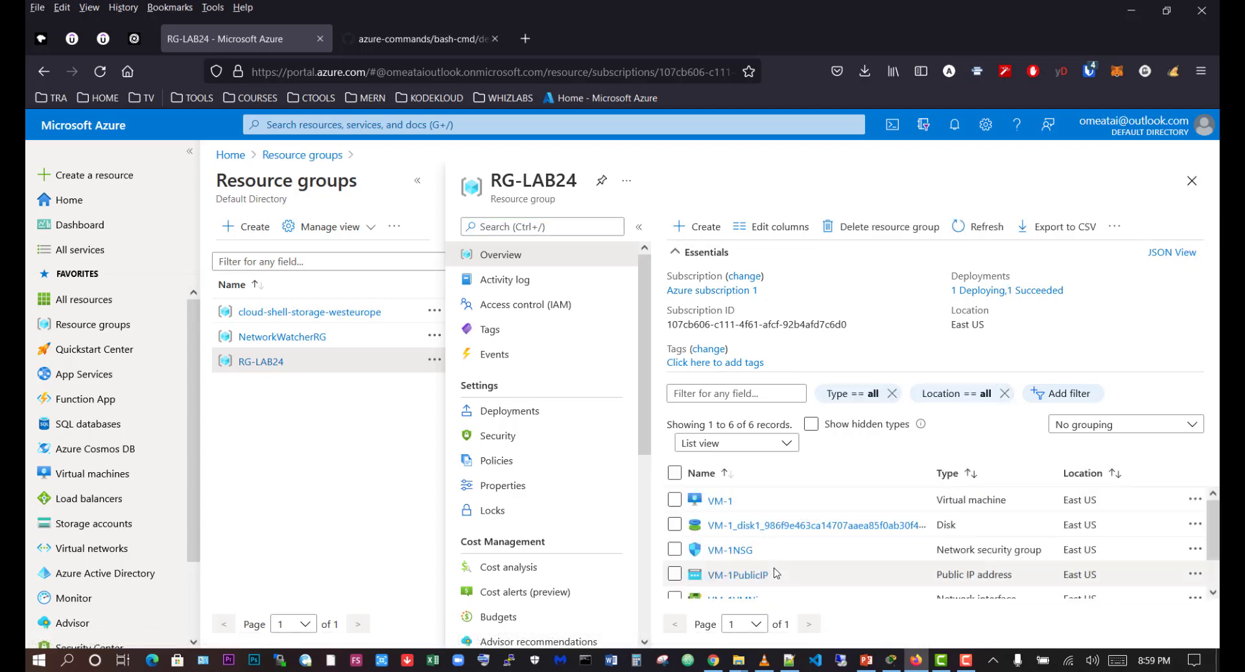
pyautogui.scroll(-2, 776, 572)
pyautogui.scroll(2, 781, 571)
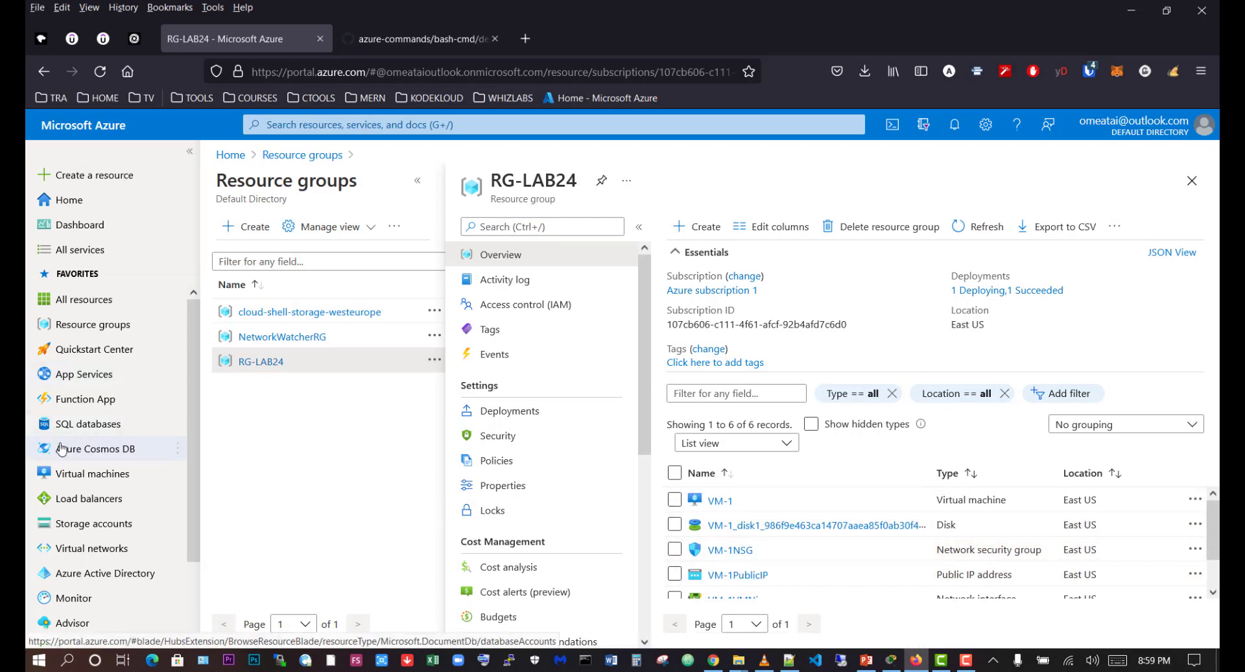
# - Open the virtual machines list, inspect all its columns, and refresh it to check both VMs' status and public IP addresses
pyautogui.click(112, 474)
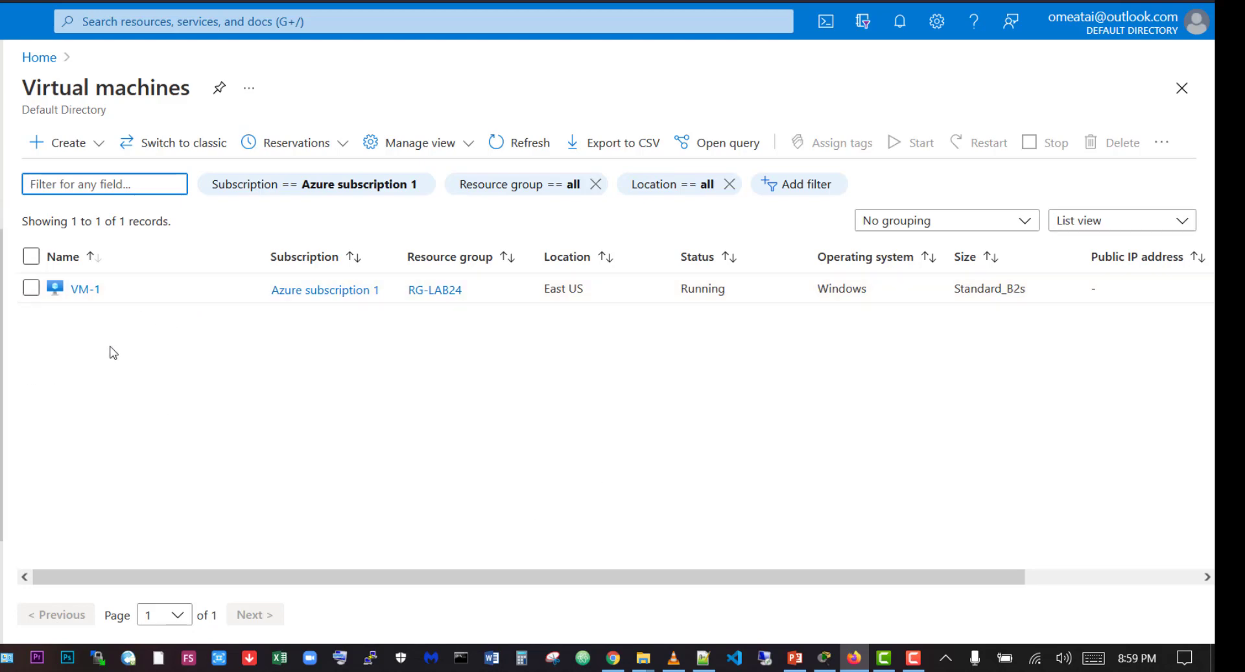
pyautogui.moveTo(729, 579); pyautogui.dragTo(1182, 580)
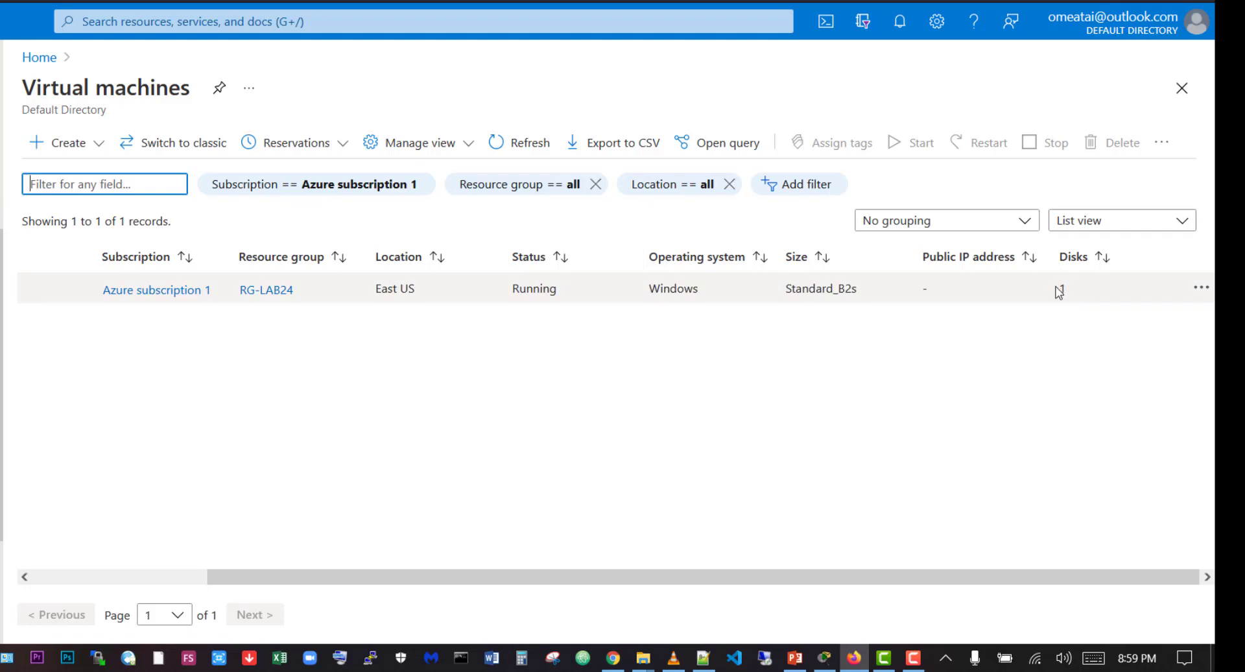
pyautogui.moveTo(994, 581); pyautogui.dragTo(645, 581)
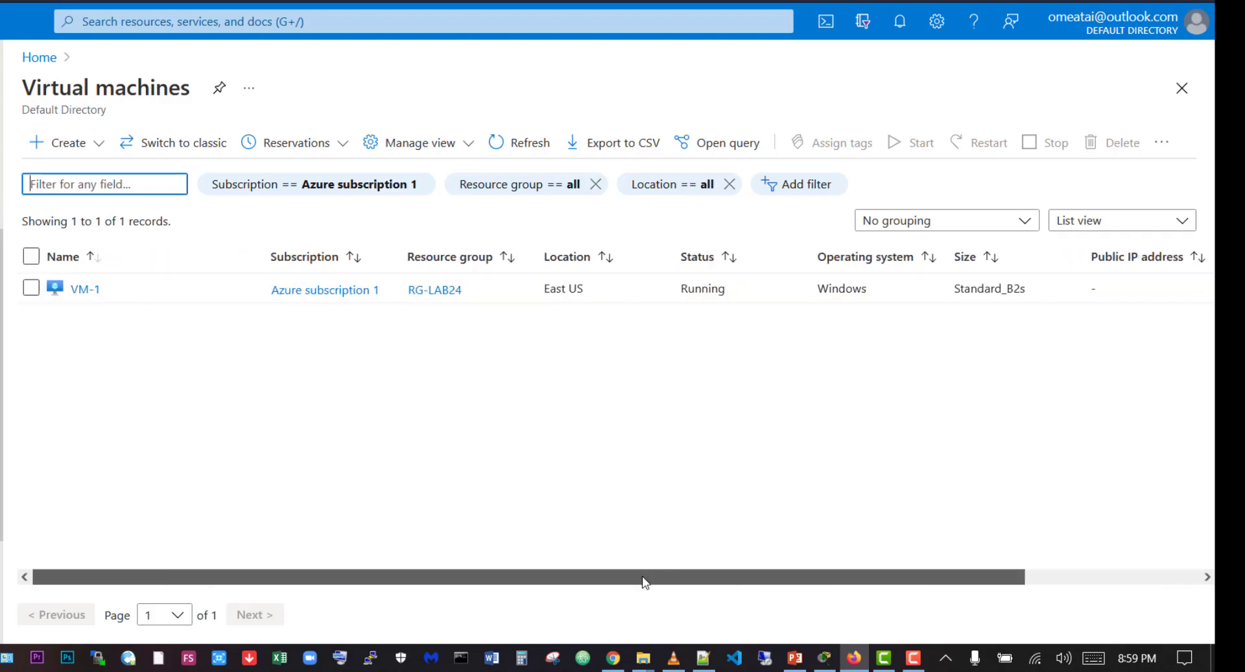
pyautogui.click(520, 146)
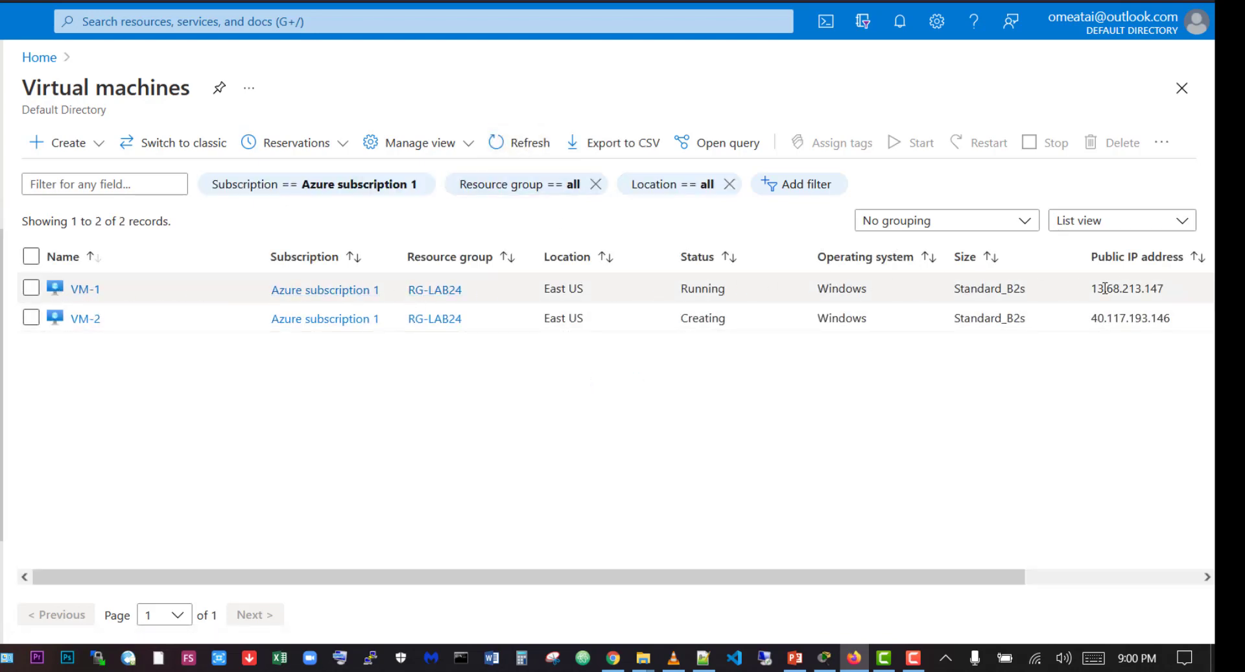
# - Check the public IP addresses of VM-1 and VM-2, and review the lab's network diagram in Cisco Packet Tracer before returning to Firefox
pyautogui.moveTo(1096, 288); pyautogui.dragTo(1212, 290)
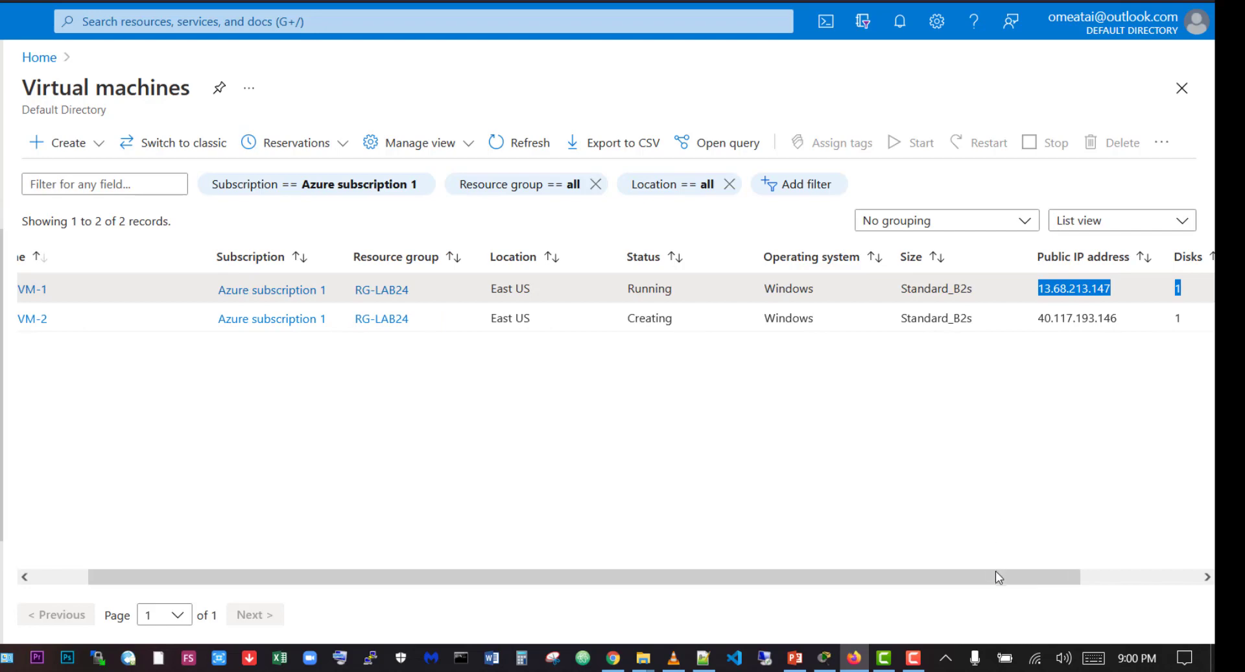
pyautogui.moveTo(999, 577); pyautogui.dragTo(689, 563)
pyautogui.click(403, 370)
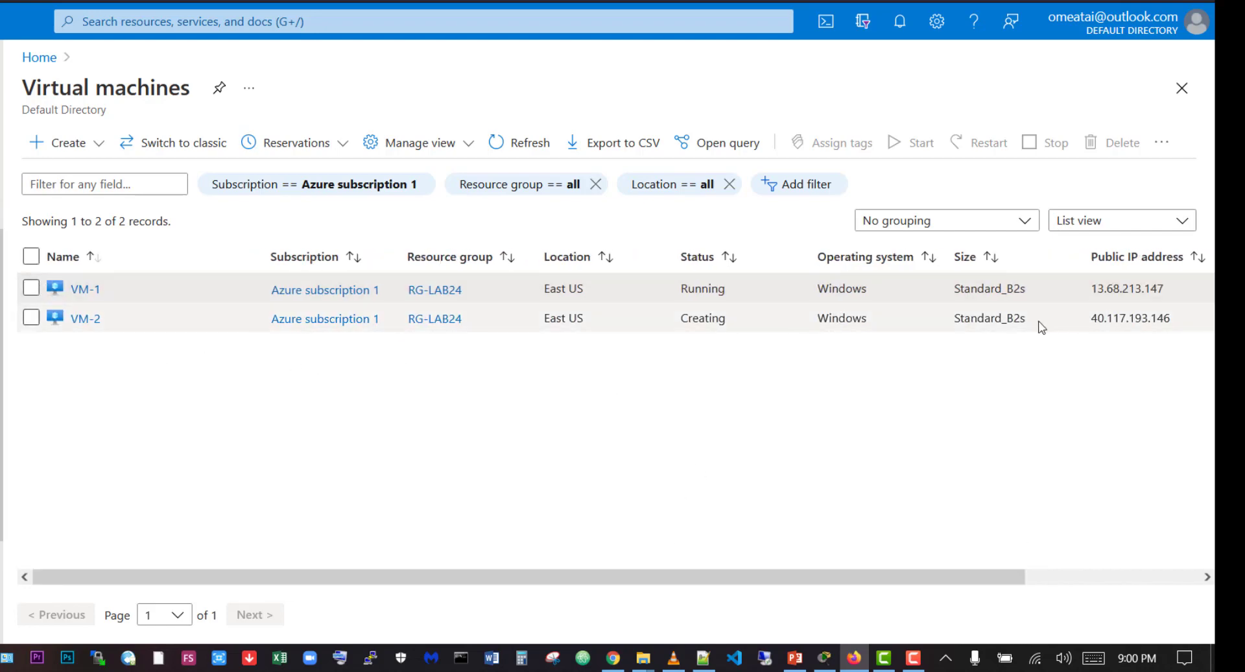
pyautogui.moveTo(1089, 319); pyautogui.dragTo(1173, 318)
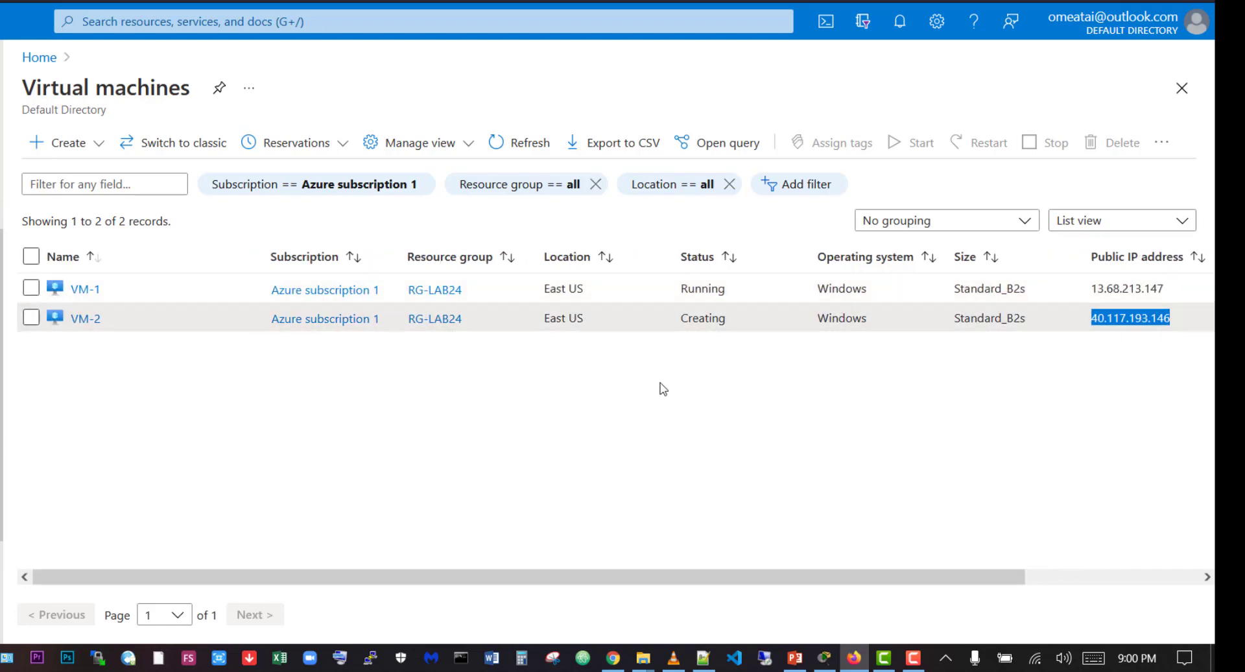
pyautogui.click(555, 382)
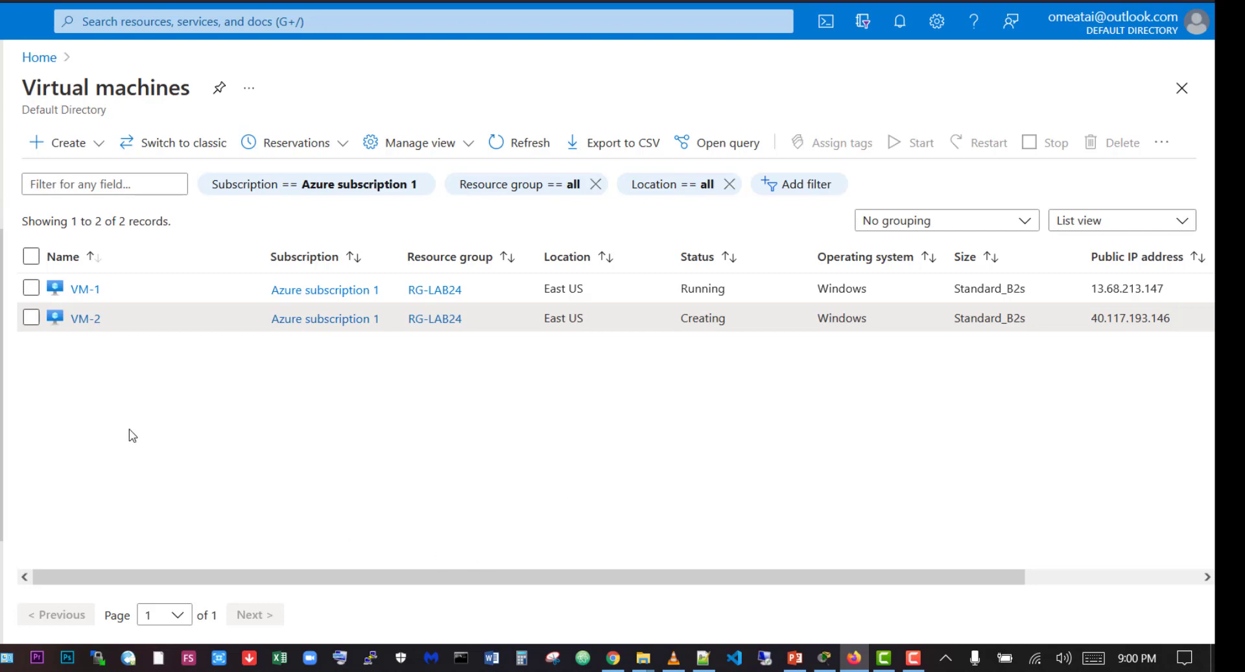
pyautogui.click(824, 658)
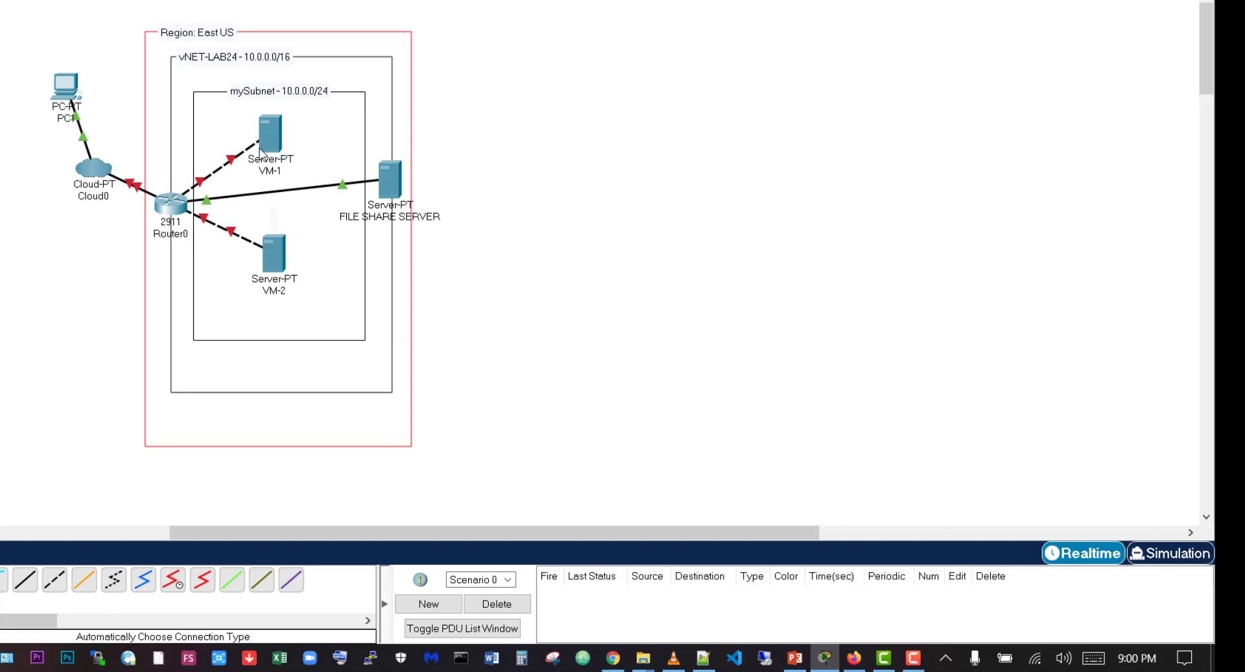
pyautogui.click(853, 658)
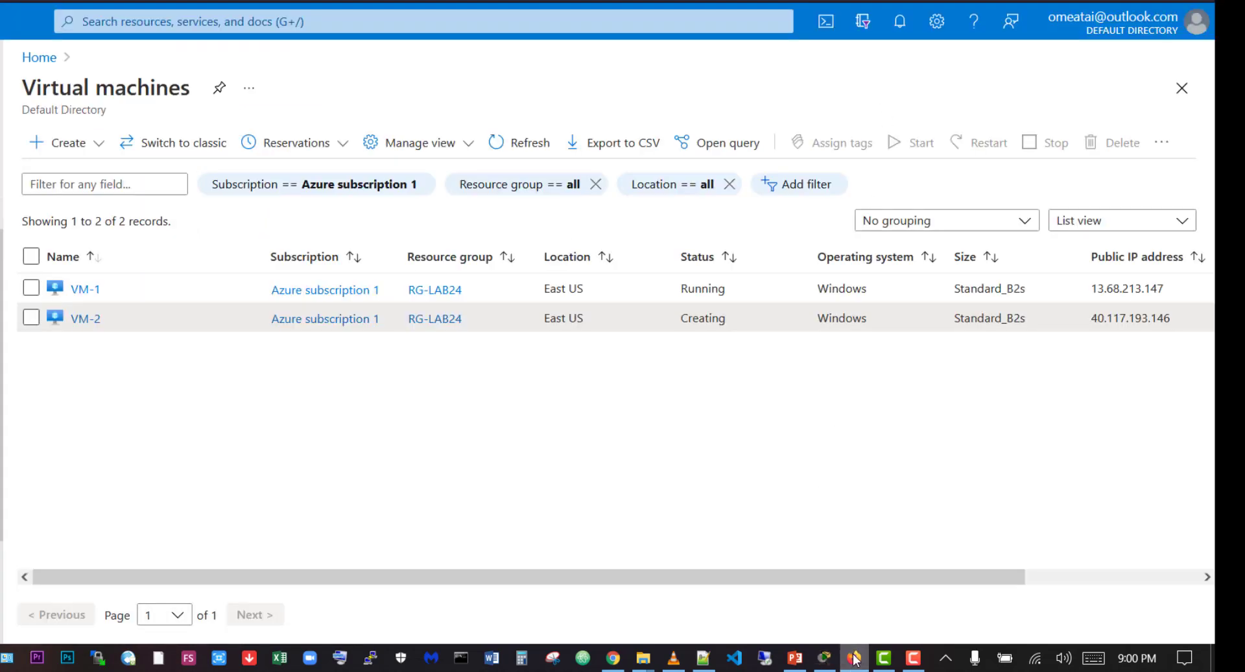
# - Open VM-1 and examine its networking settings, including the inbound port rules
pyautogui.click(85, 290)
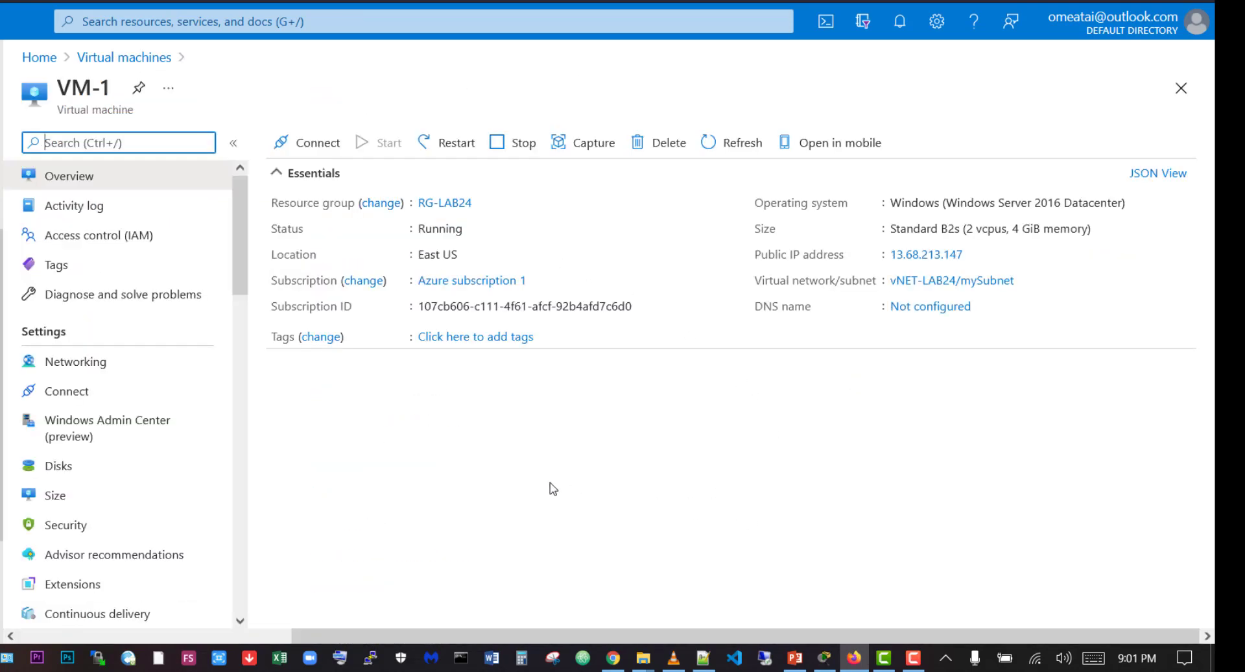
pyautogui.click(103, 362)
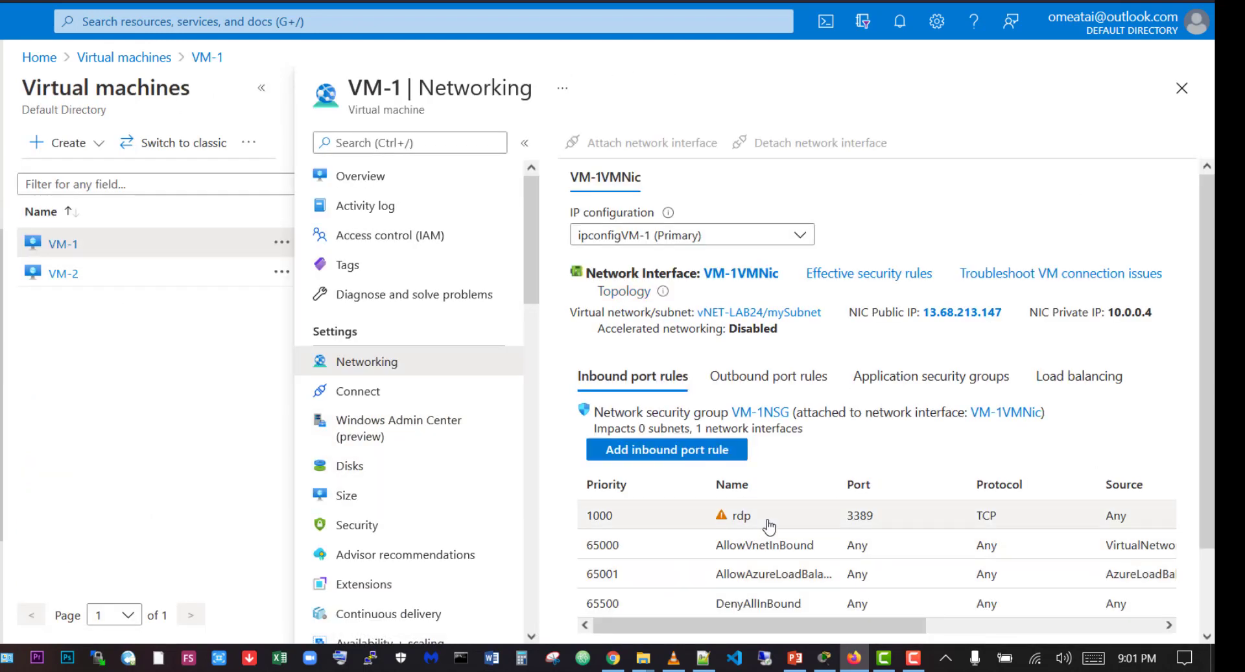
pyautogui.moveTo(735, 625); pyautogui.dragTo(800, 628)
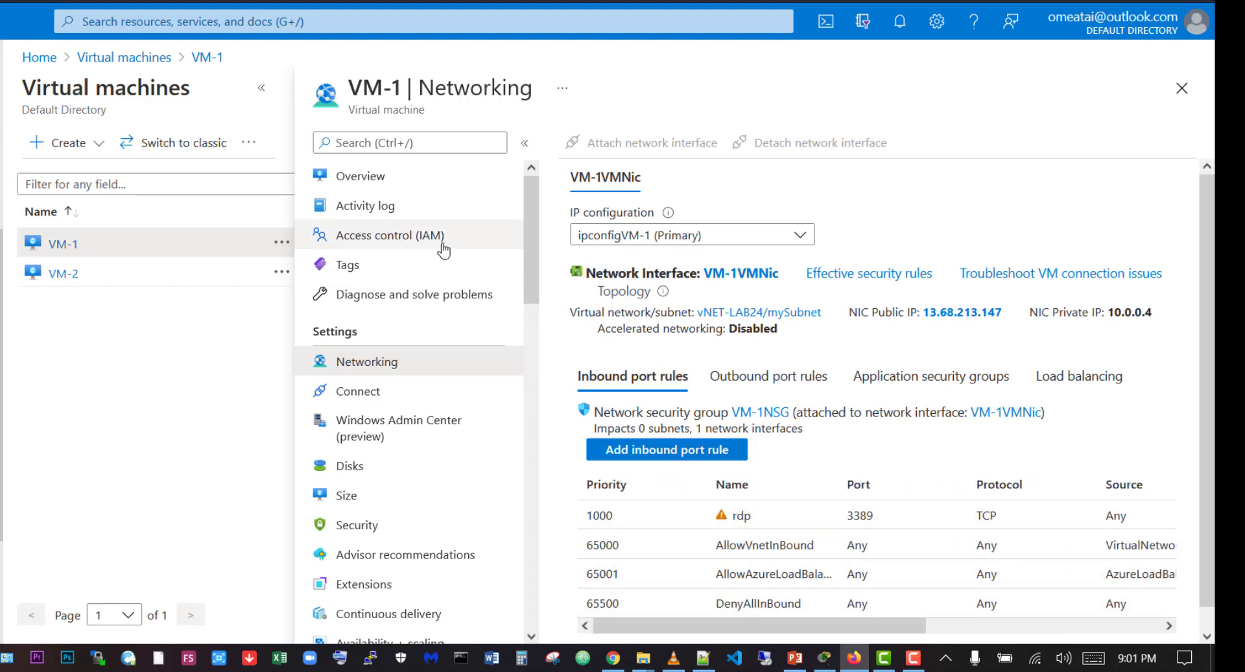
# - Return to VM-1's overview and examine its properties, especially the OS disk and data disk entries
pyautogui.click(364, 174)
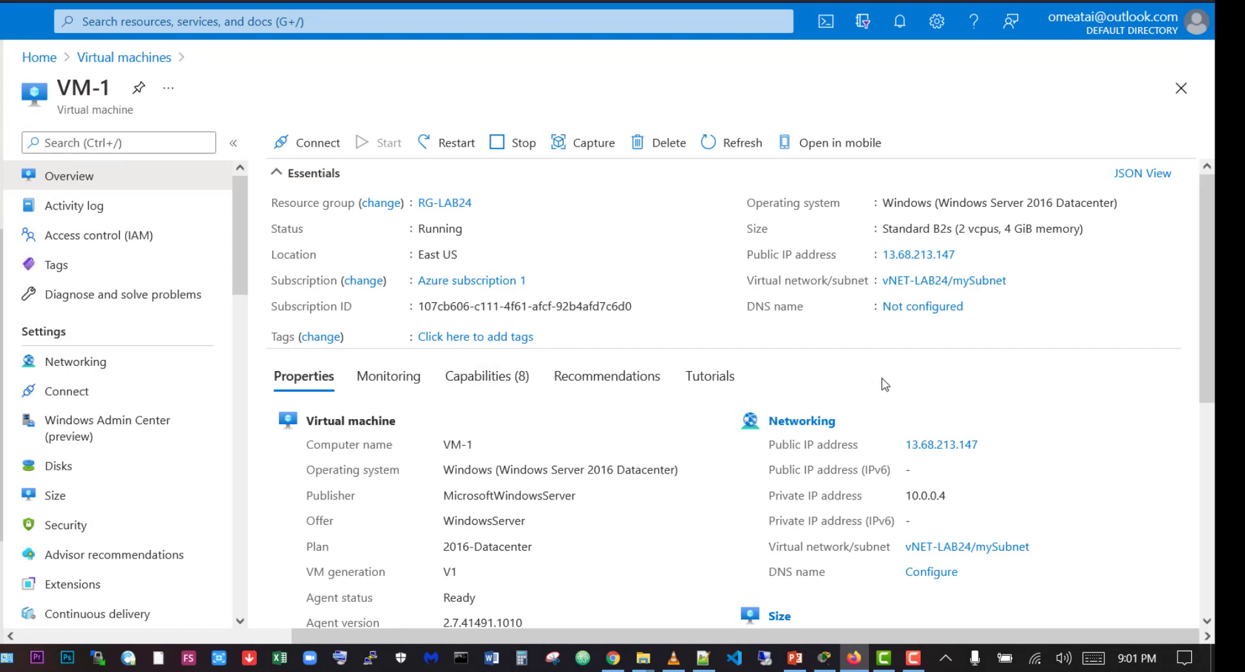
pyautogui.scroll(-5, 882, 384)
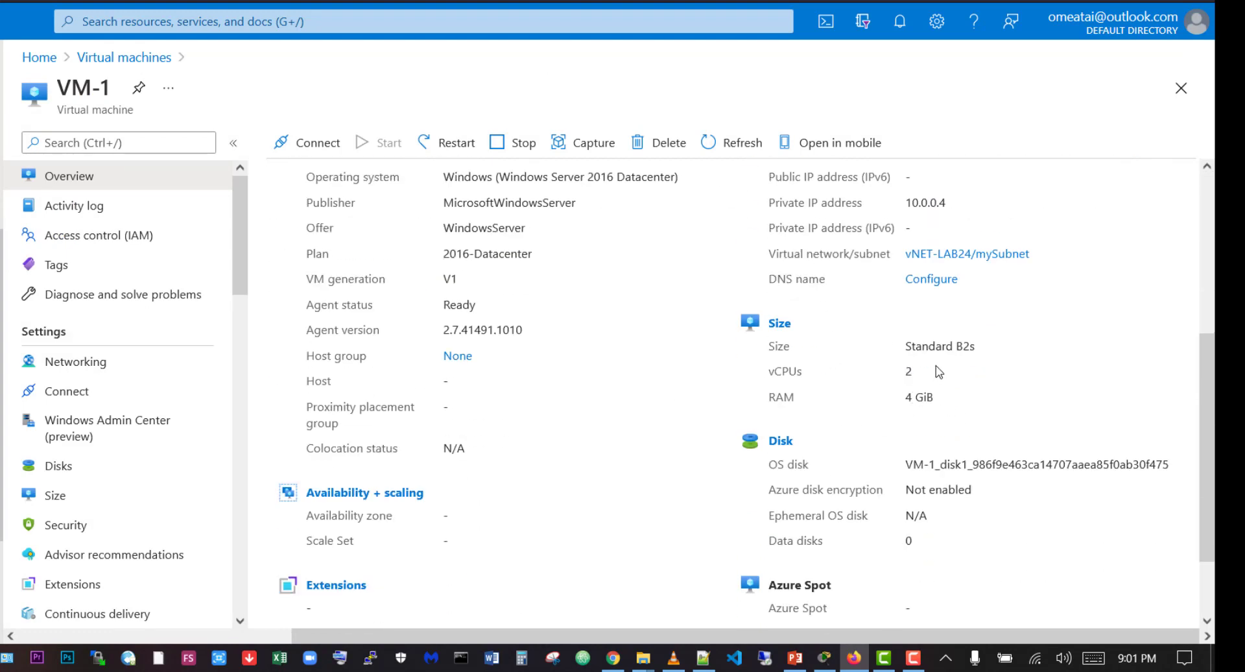
pyautogui.scroll(-2, 939, 371)
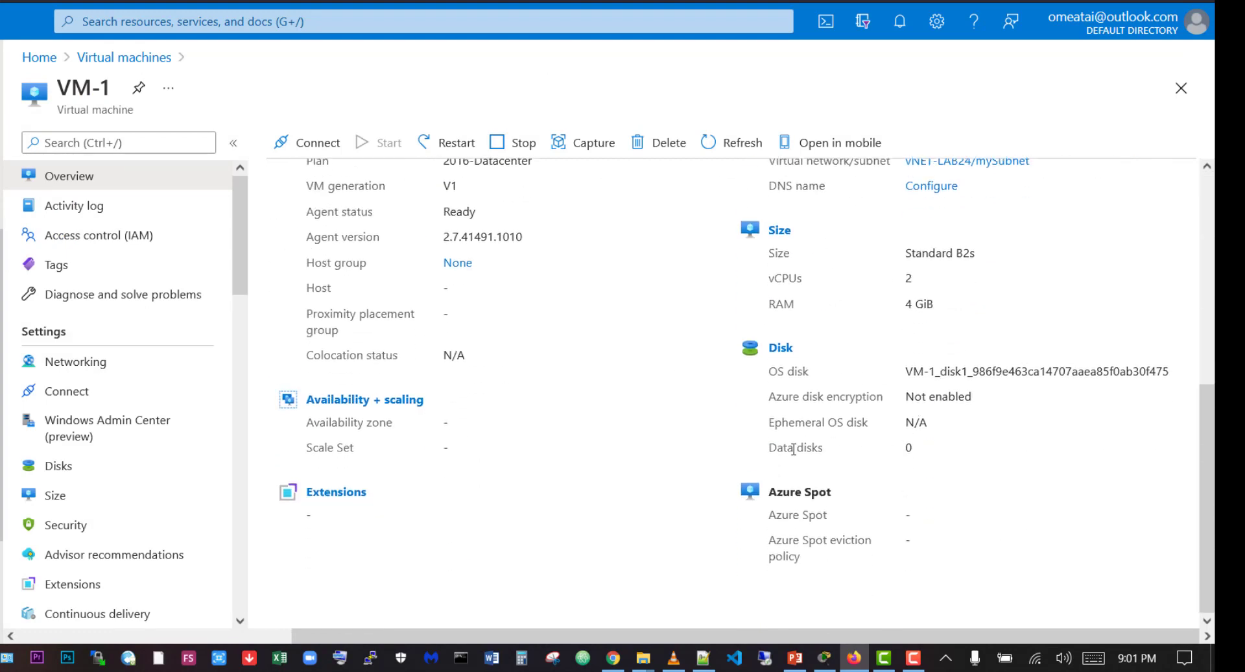
pyautogui.moveTo(793, 448); pyautogui.dragTo(949, 455)
pyautogui.click(917, 453)
pyautogui.moveTo(762, 376); pyautogui.dragTo(1172, 381)
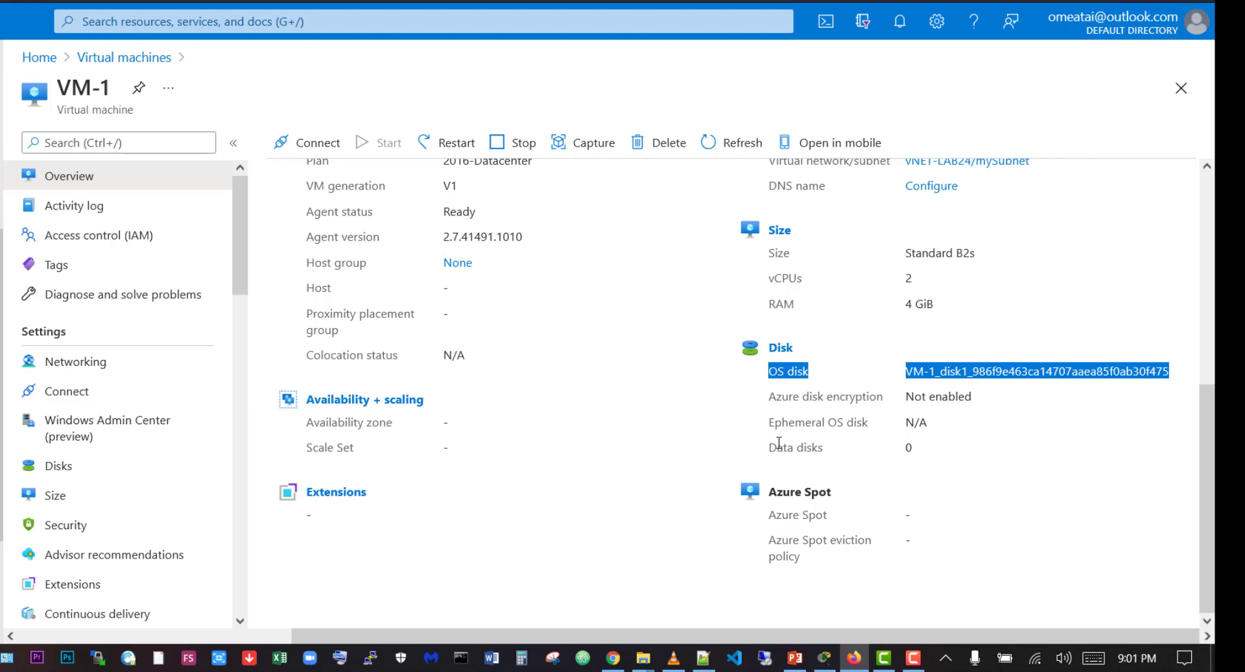
pyautogui.moveTo(767, 447); pyautogui.dragTo(956, 450)
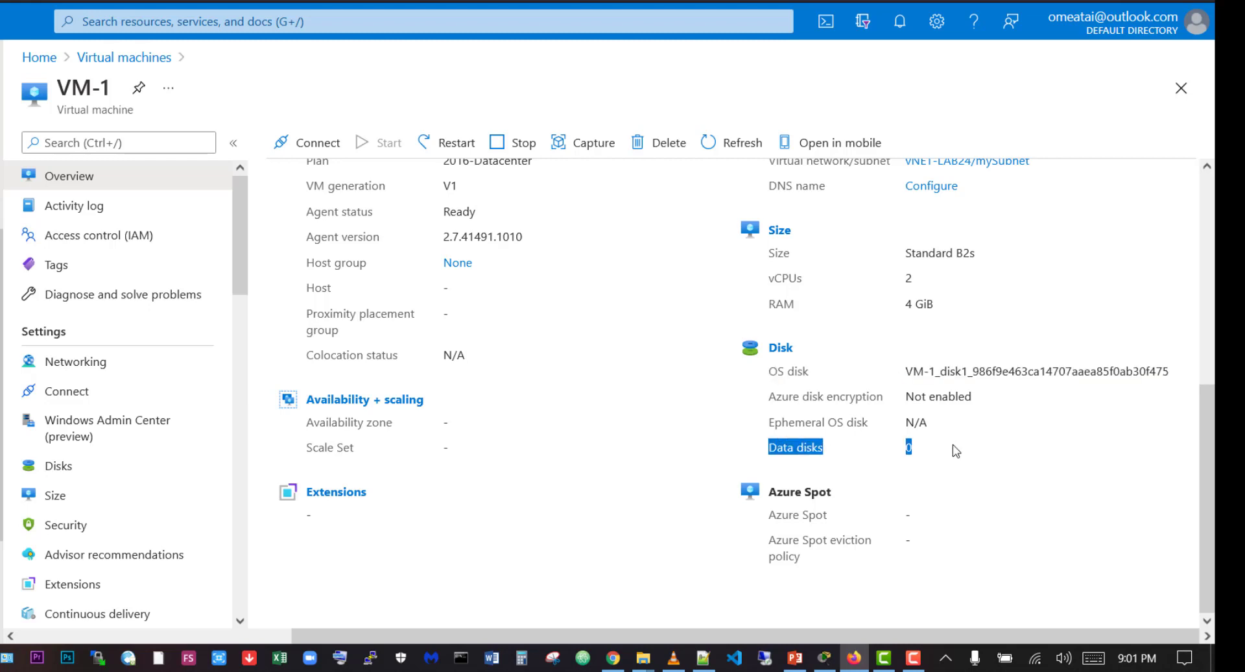
pyautogui.click(956, 450)
pyautogui.scroll(1, 843, 454)
pyautogui.scroll(-1, 843, 454)
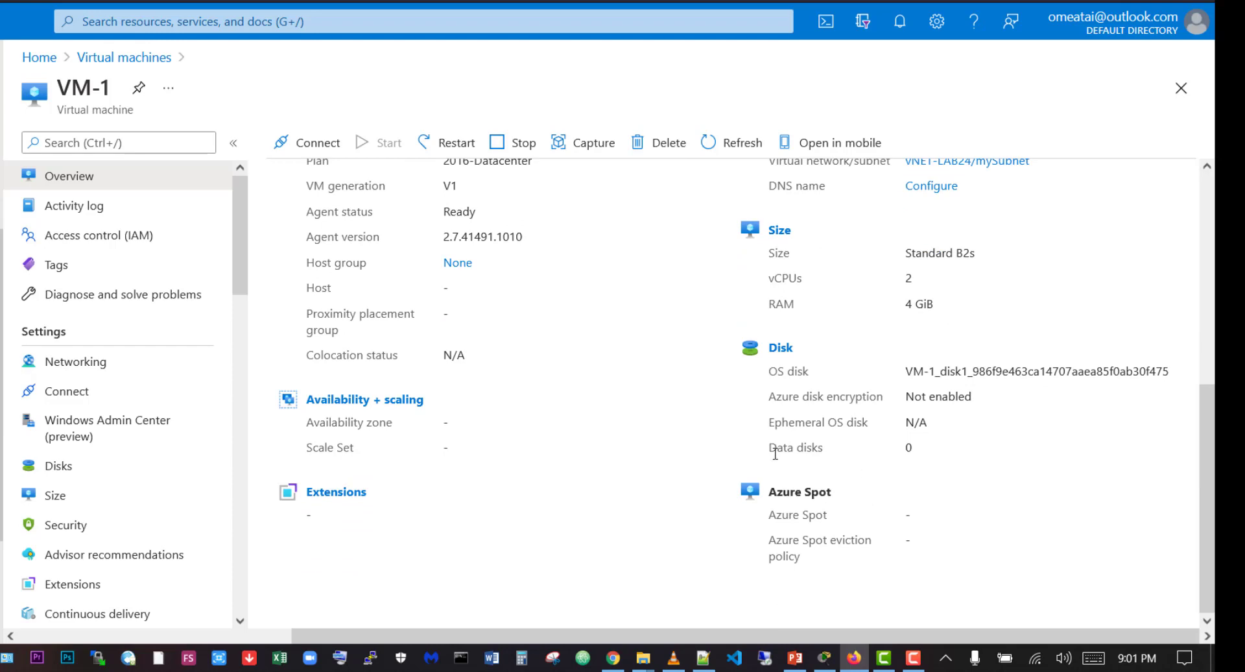
pyautogui.moveTo(927, 453); pyautogui.dragTo(759, 445)
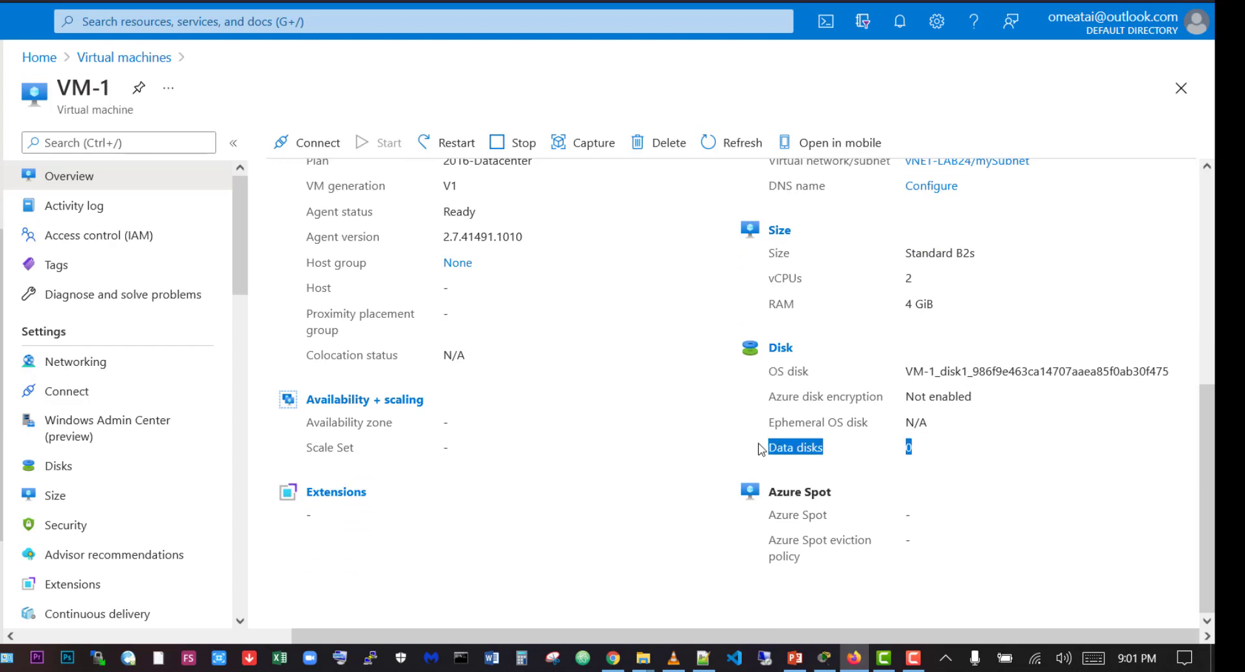
pyautogui.click(930, 450)
pyautogui.scroll(6, 927, 441)
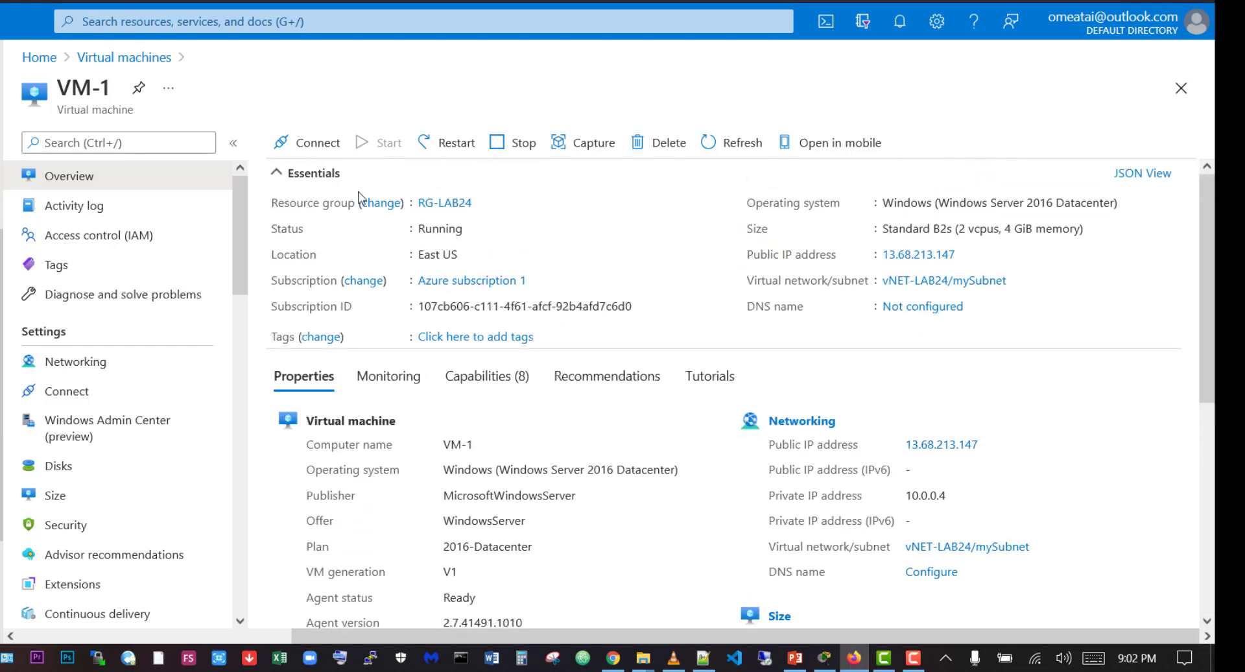
# - Add a new data disk named Data-disk-1 in VM-1's disk settings
pyautogui.click(73, 466)
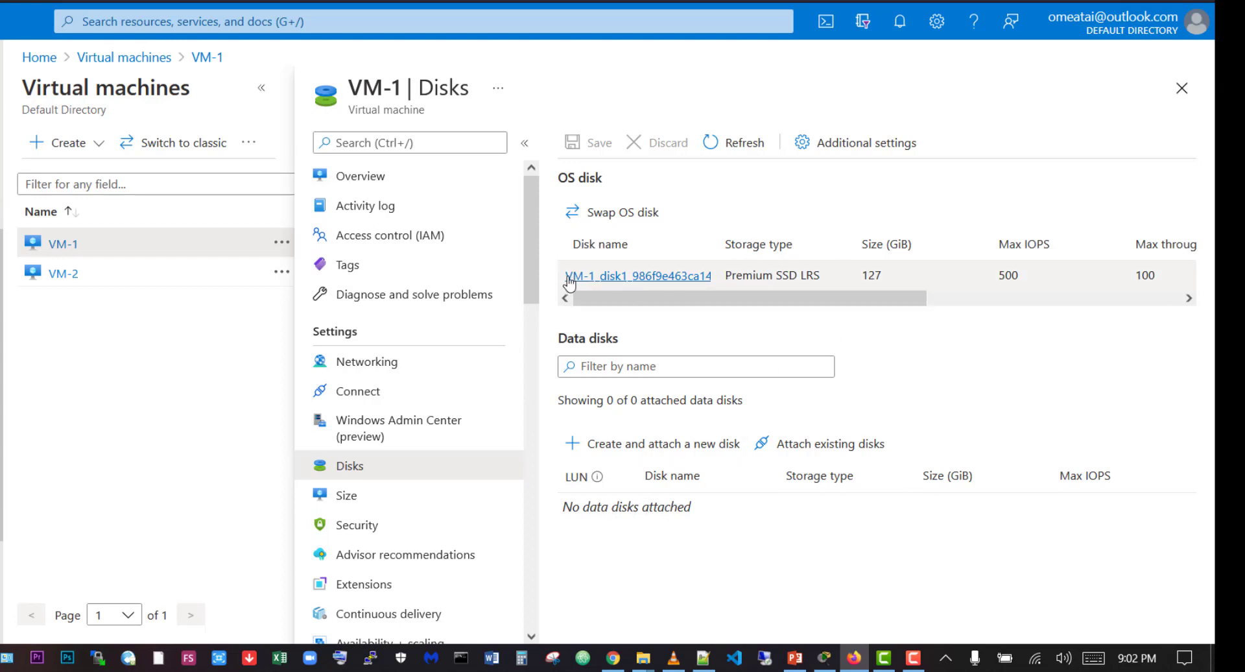
pyautogui.click(662, 448)
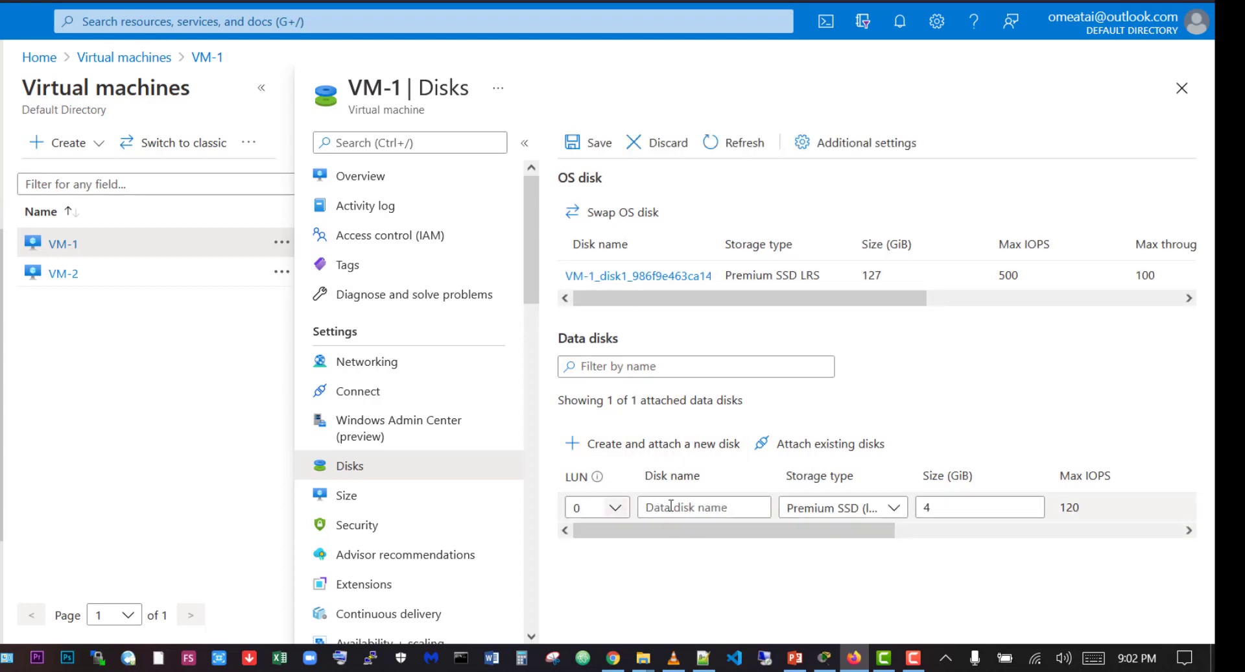
pyautogui.click(704, 507)
pyautogui.click(705, 507)
pyautogui.write('Data')
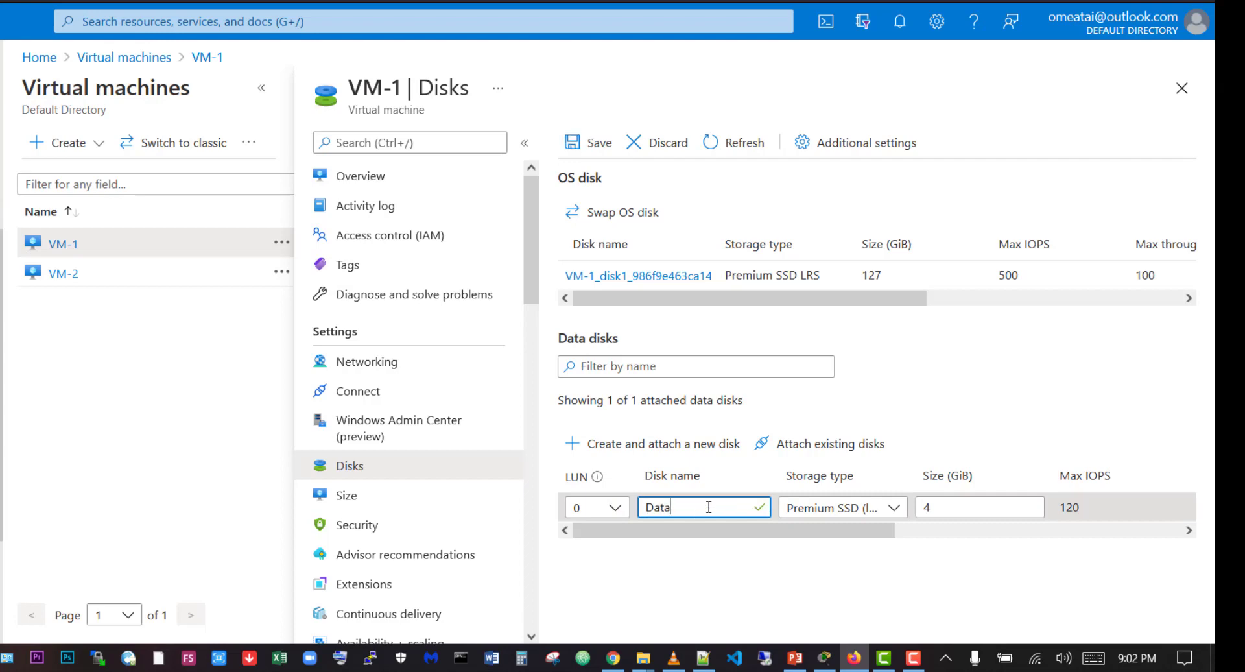
pyautogui.write('-disk-1')
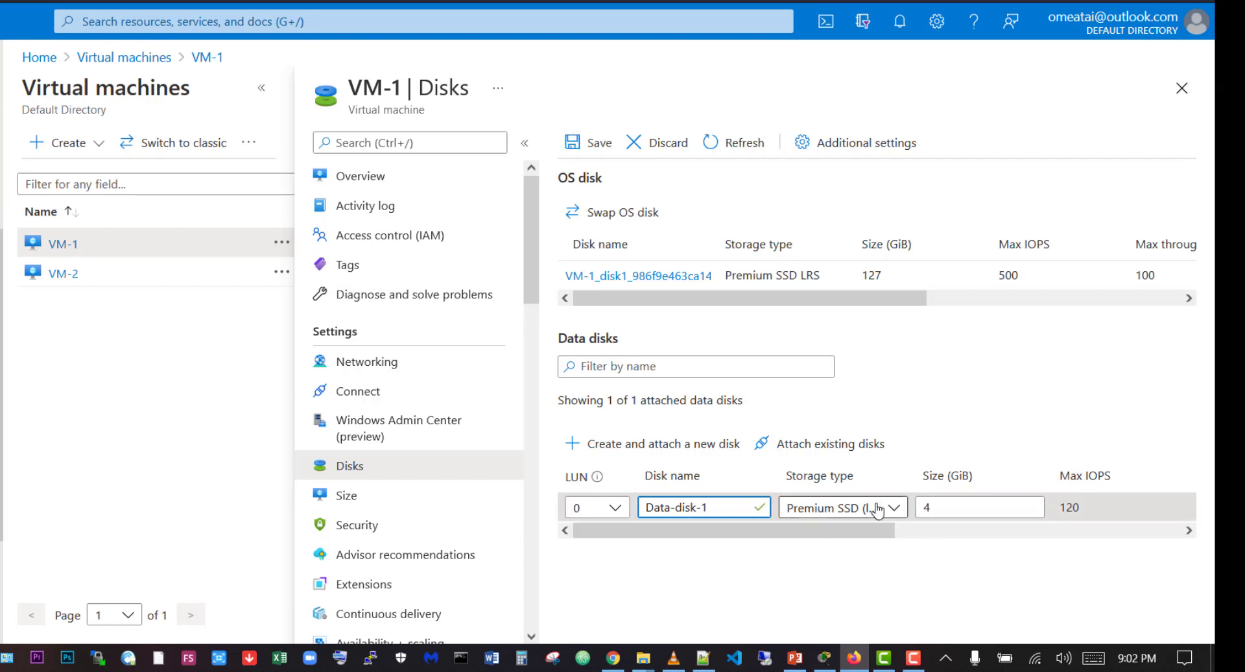
# - Set Data-disk-1's size to 32 GiB and save VM-1's disk configuration
pyautogui.click(945, 506)
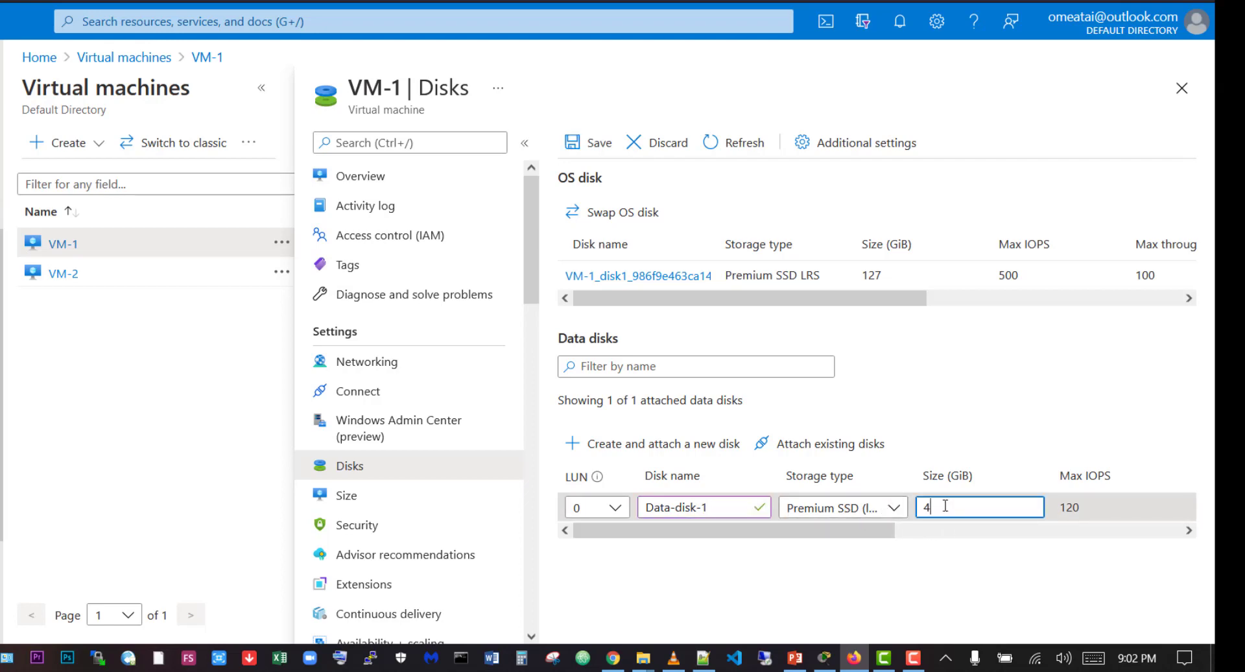
pyautogui.press('BackSpace')
pyautogui.write('32')
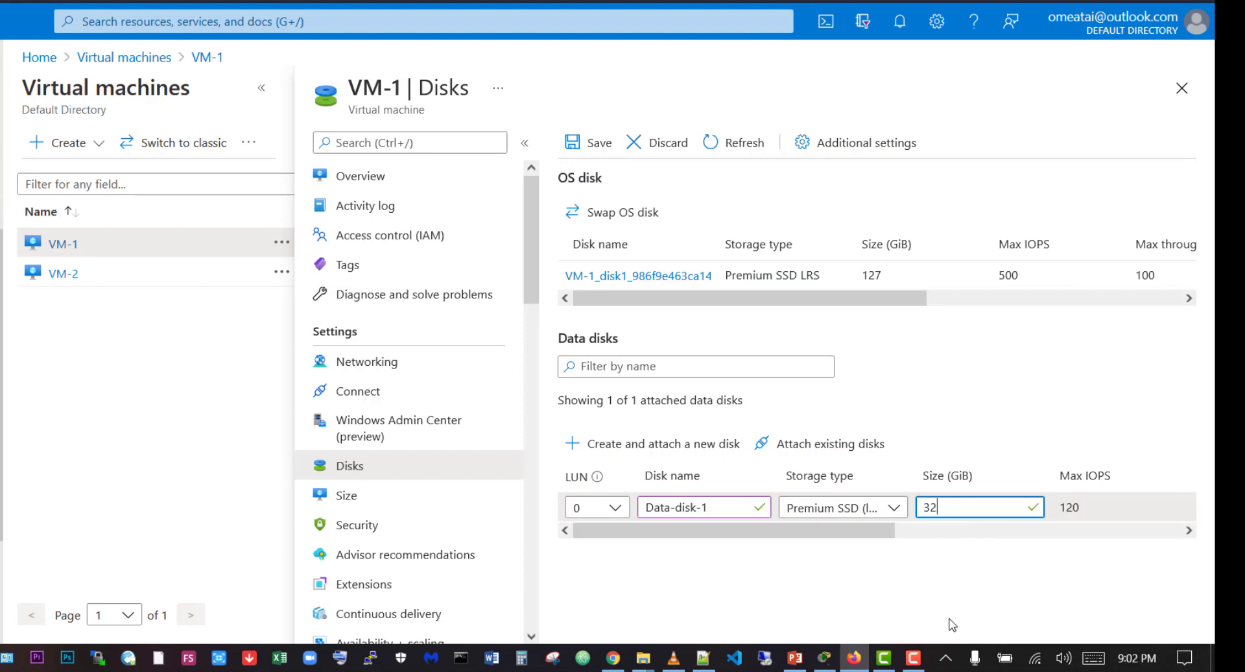
pyautogui.moveTo(861, 532)
pyautogui.mouseDown()
pyautogui.moveTo(1161, 538)
pyautogui.moveTo(880, 536)
pyautogui.mouseUp()
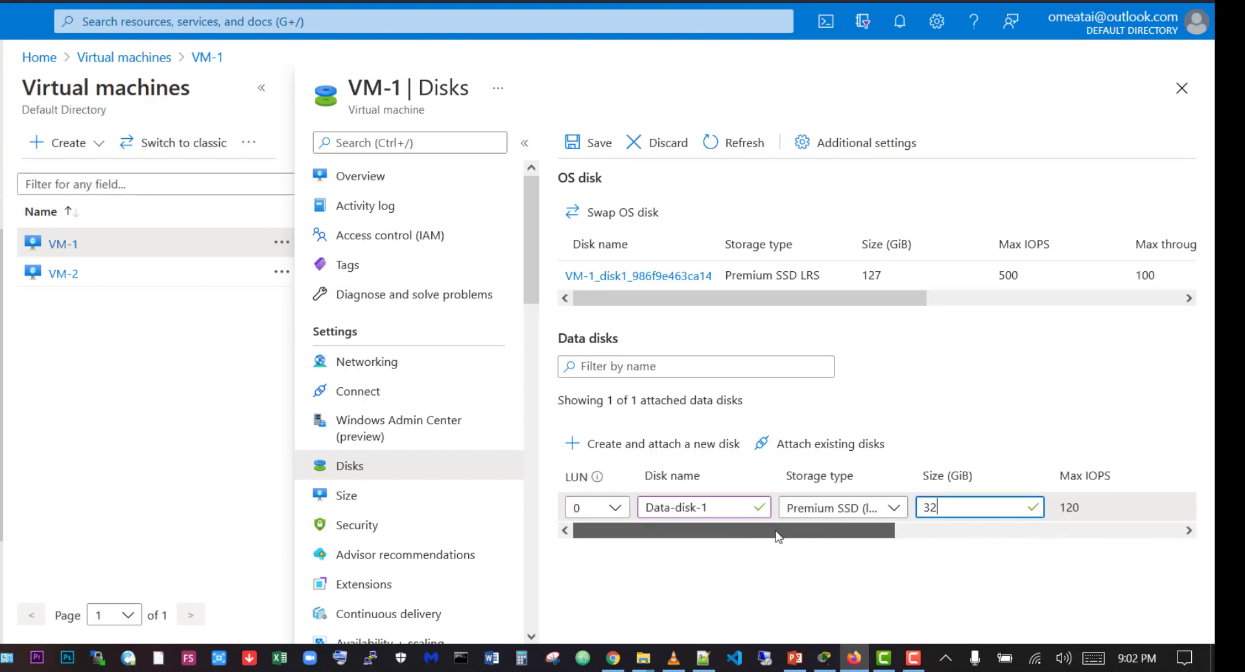
pyautogui.click(579, 141)
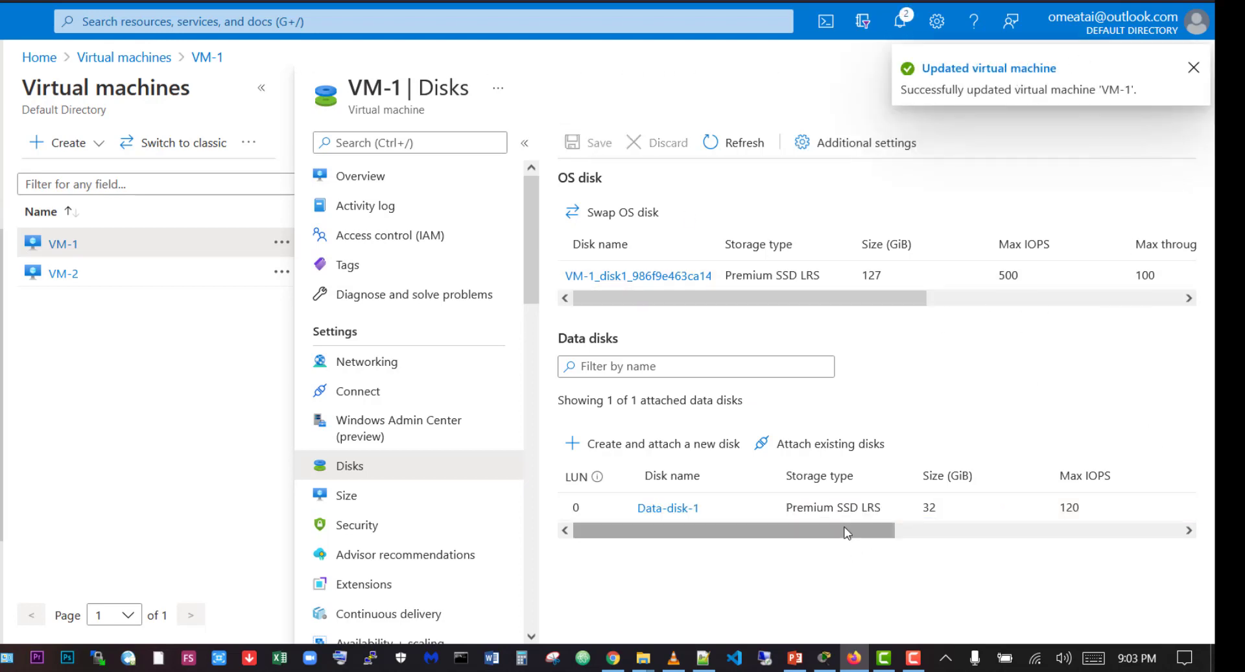
pyautogui.moveTo(856, 532); pyautogui.dragTo(592, 519)
# - Go back to VM-1's overview and check the data disk entry in its disk properties
pyautogui.click(374, 174)
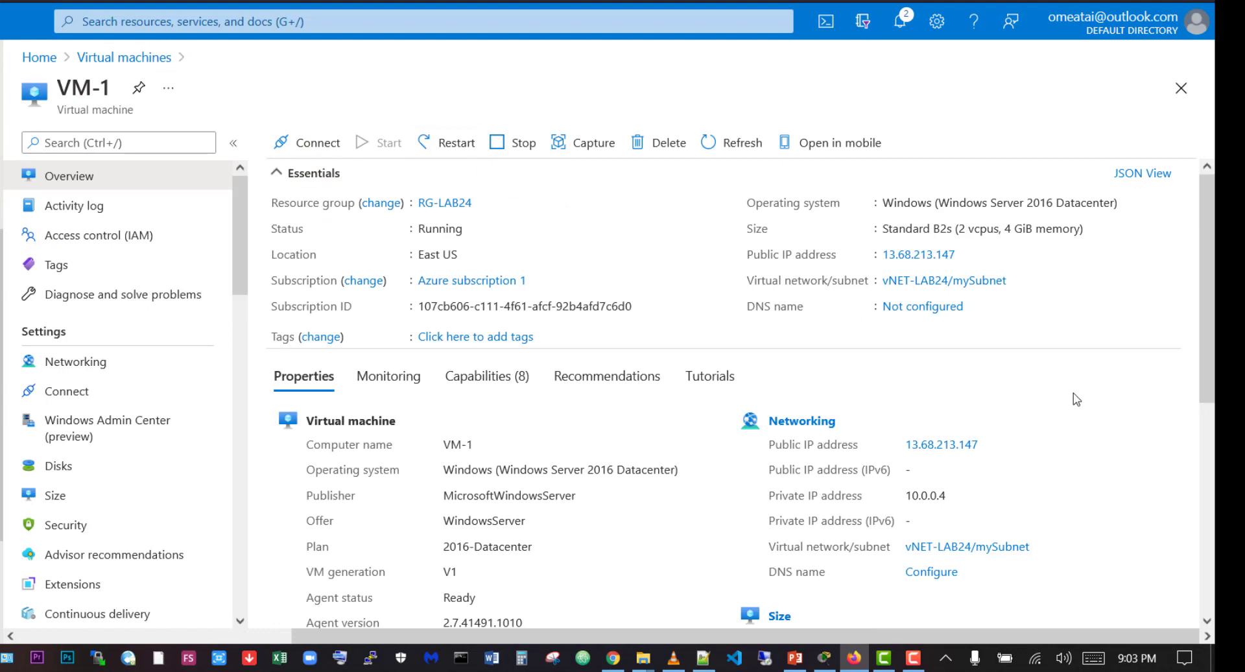
pyautogui.scroll(-5, 1076, 399)
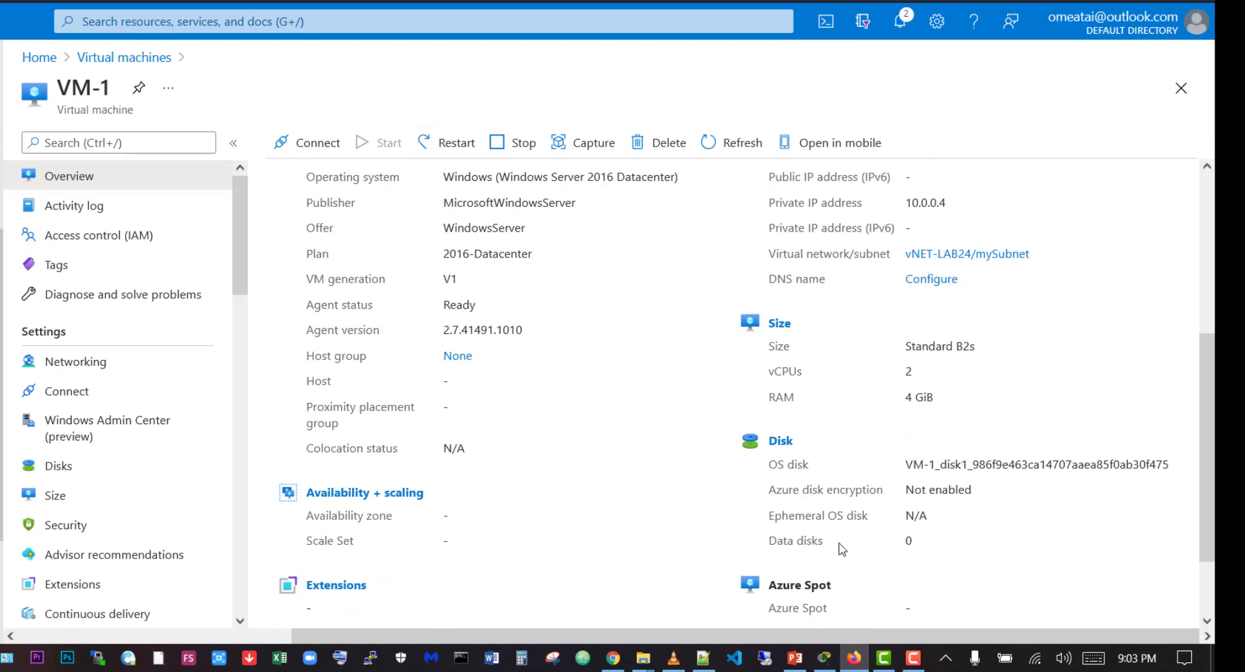
pyautogui.tripleClick(842, 550)
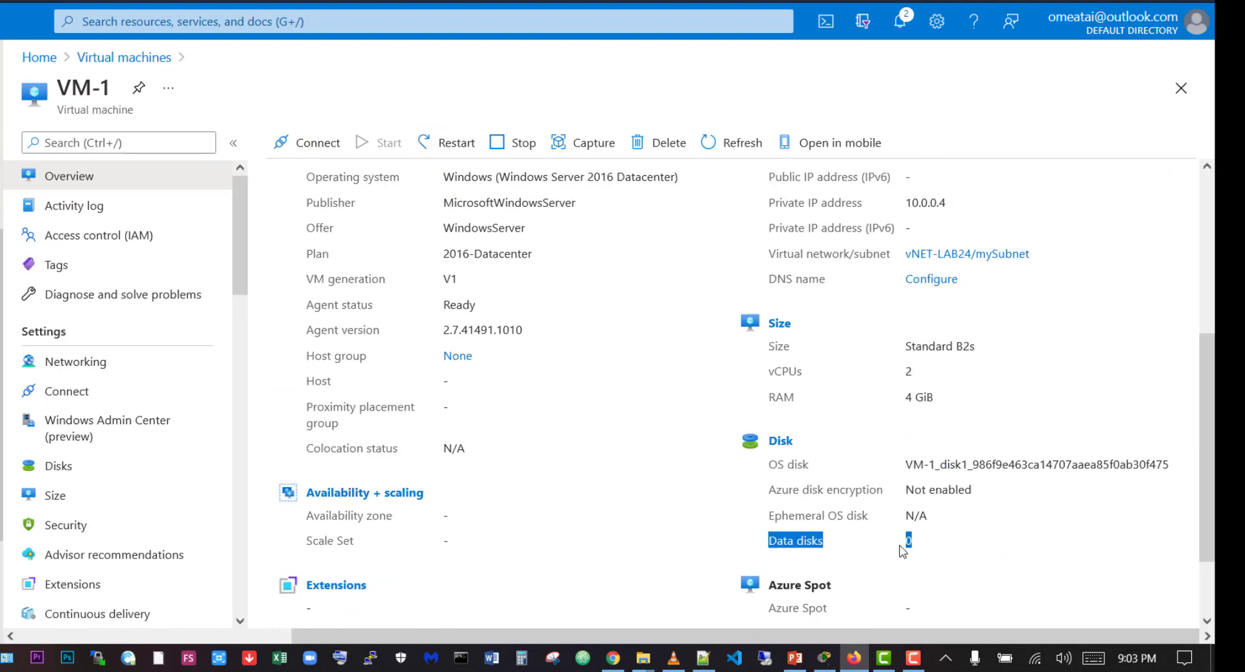
pyautogui.click(903, 551)
pyautogui.tripleClick(840, 543)
pyautogui.click(785, 558)
pyautogui.moveTo(766, 541); pyautogui.dragTo(825, 541)
pyautogui.moveTo(913, 539); pyautogui.dragTo(937, 545)
pyautogui.click(655, 505)
pyautogui.scroll(5, 655, 473)
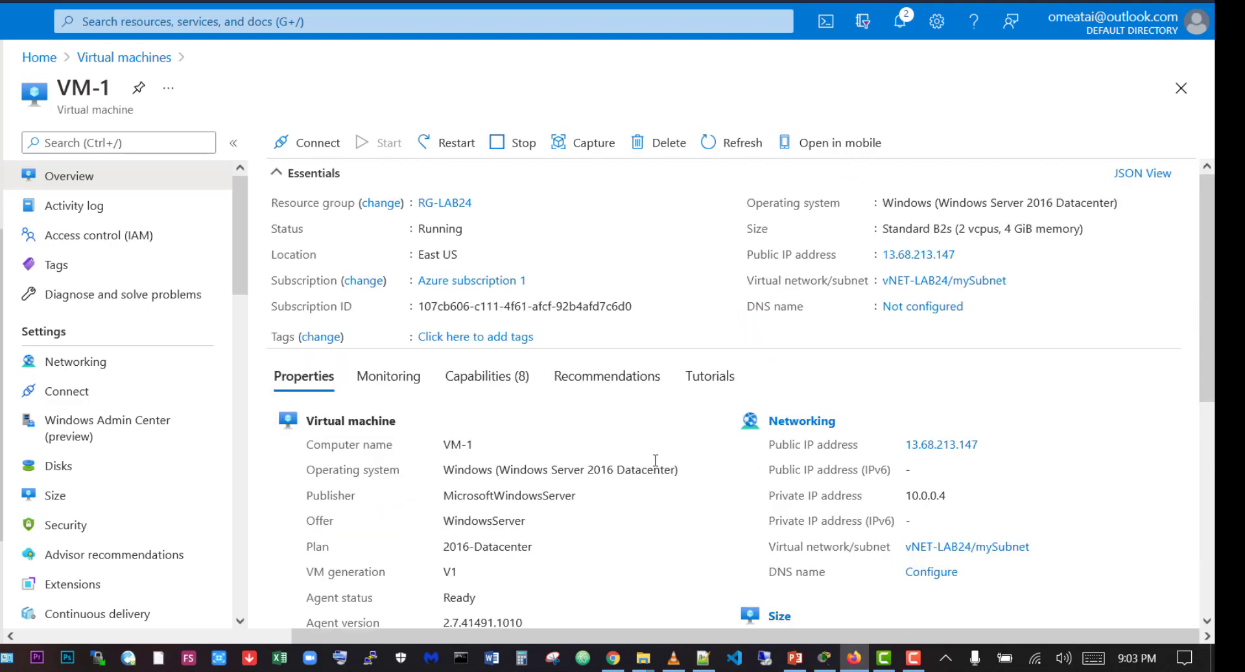
# - Download the RDP file for VM-1's public IP address and port 3389, opening it with Remote Desktop Connection
pyautogui.click(305, 142)
pyautogui.click(288, 175)
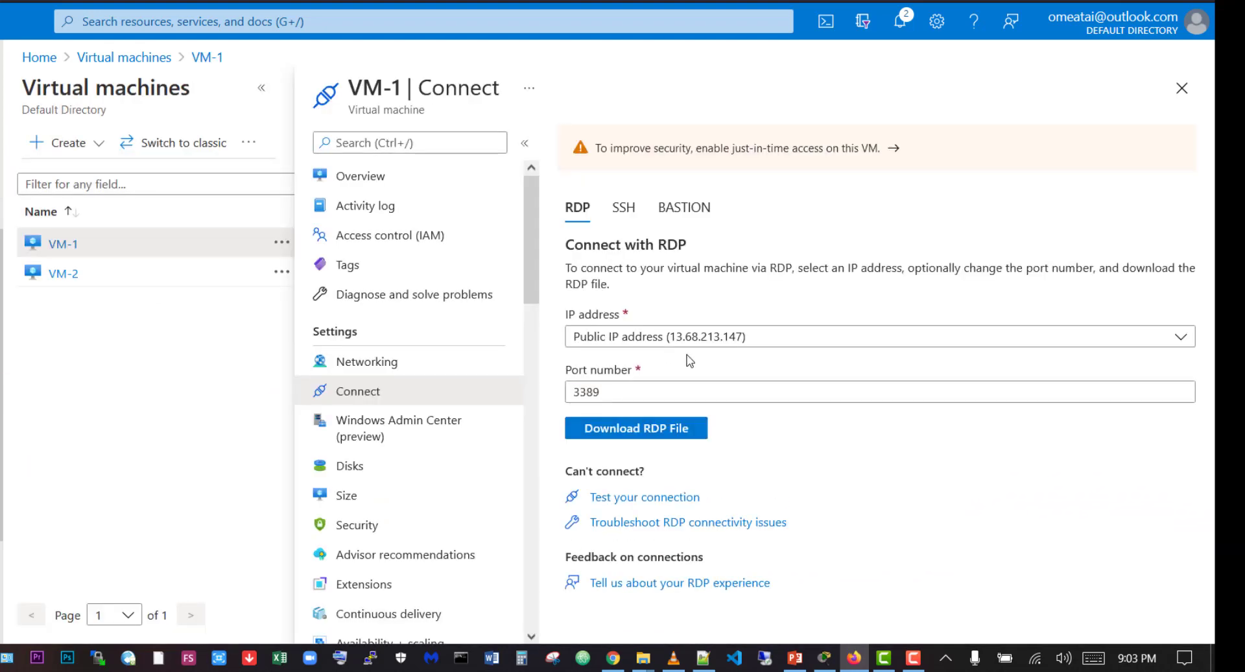
pyautogui.click(655, 431)
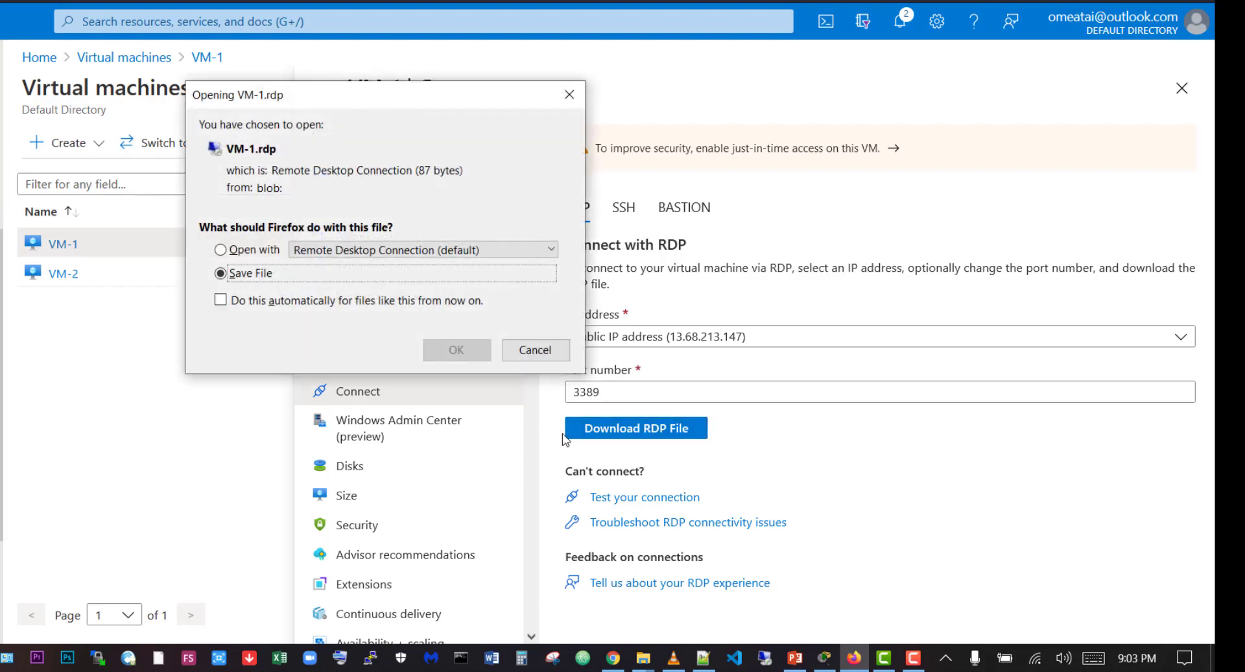
pyautogui.click(224, 251)
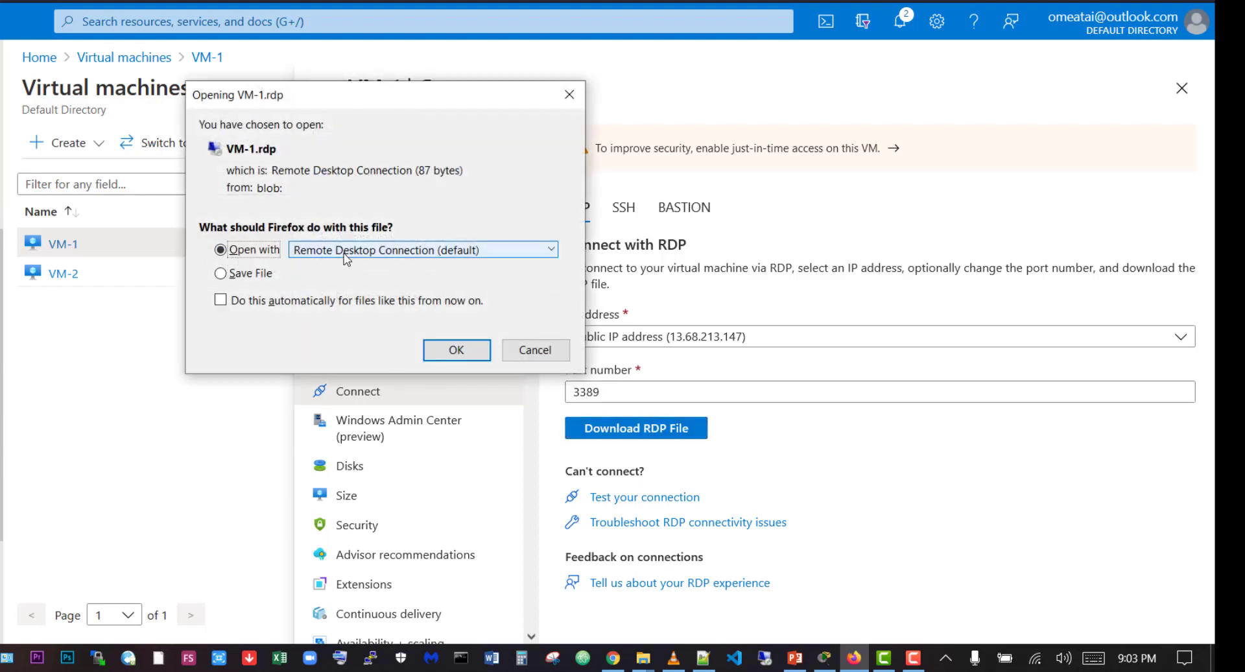
pyautogui.click(457, 350)
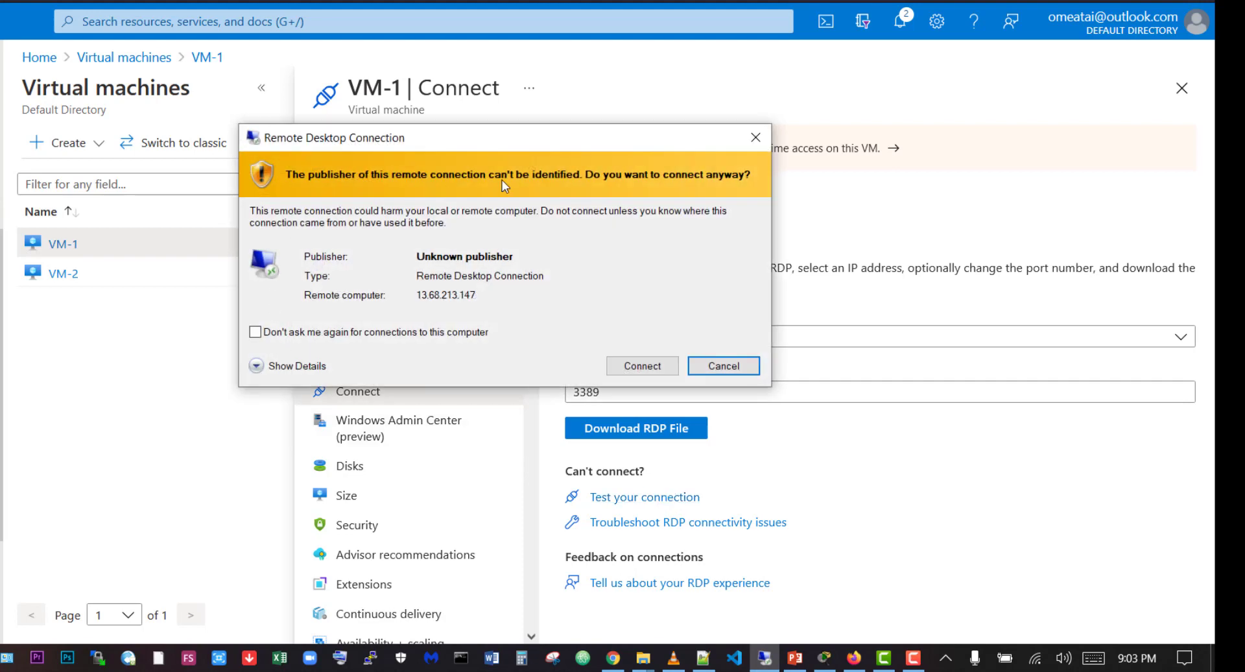
# - Connect to VM-1 over Remote Desktop as azureadmin with the account password, accepting the unknown publisher and the certificate
pyautogui.click(619, 366)
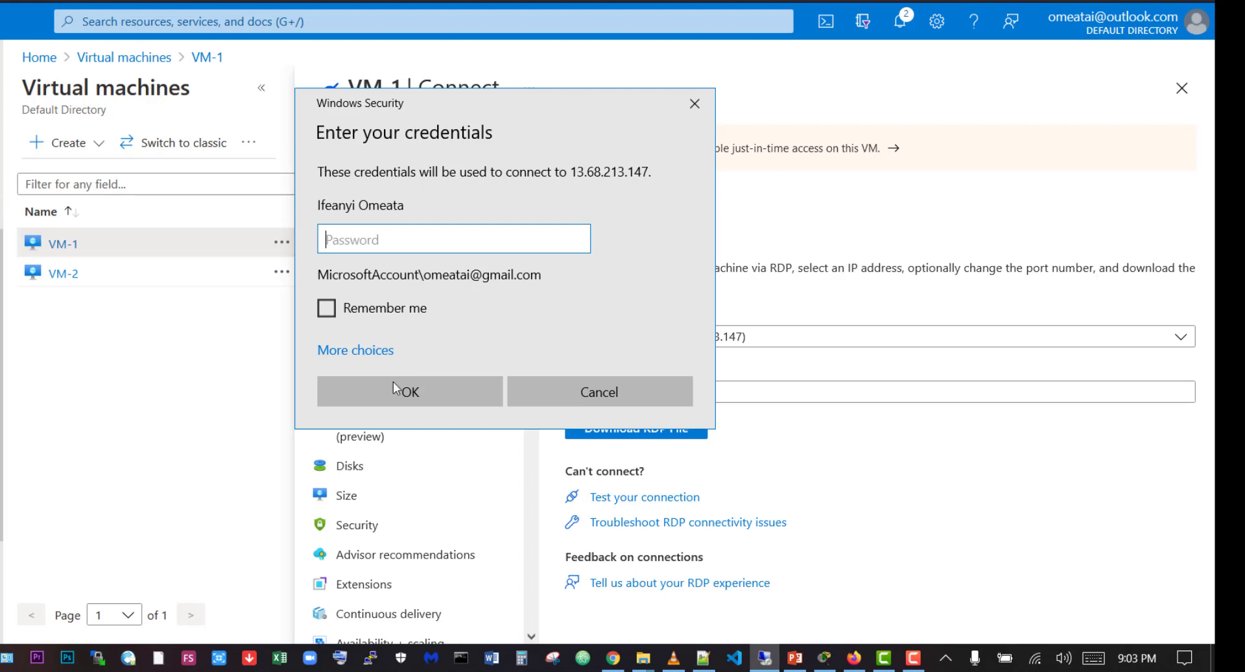
pyautogui.click(363, 351)
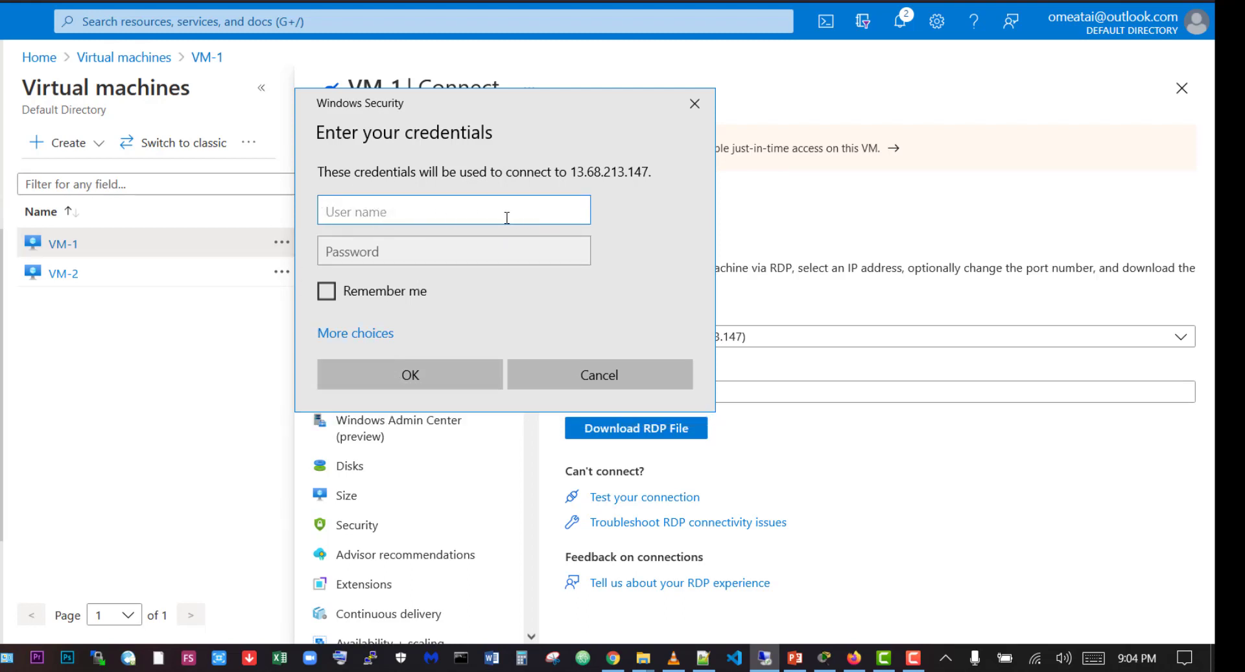
pyautogui.write('azureadmin')
pyautogui.press('Tab')
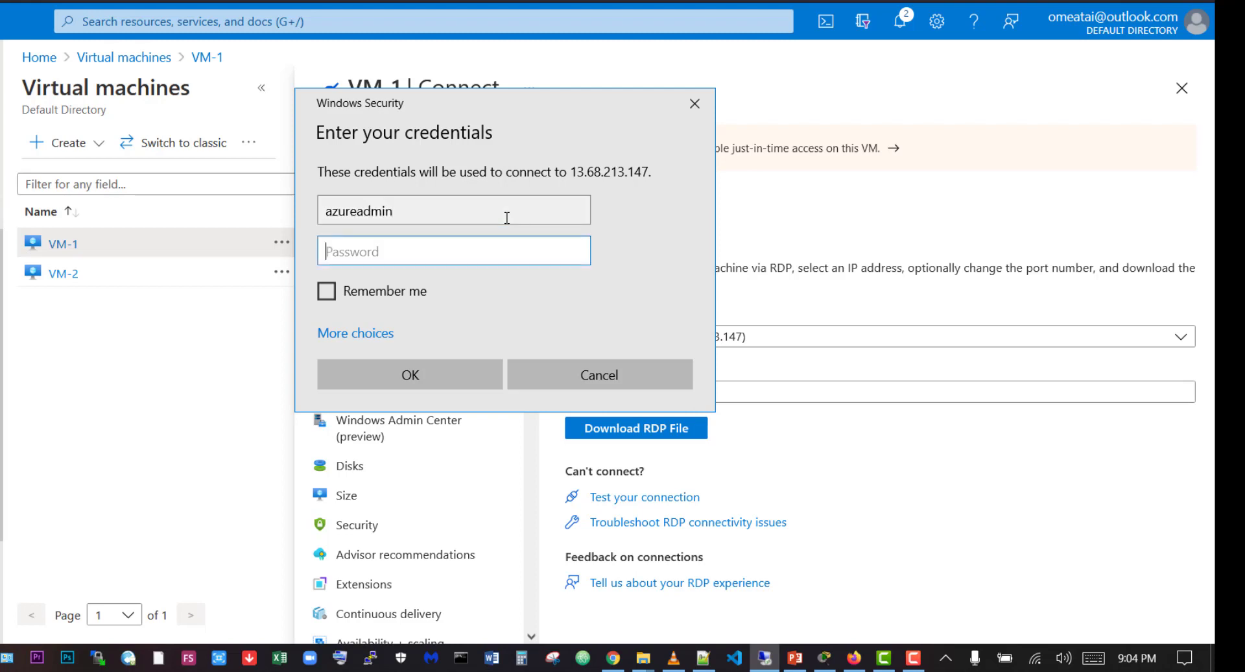
pyautogui.write('••')
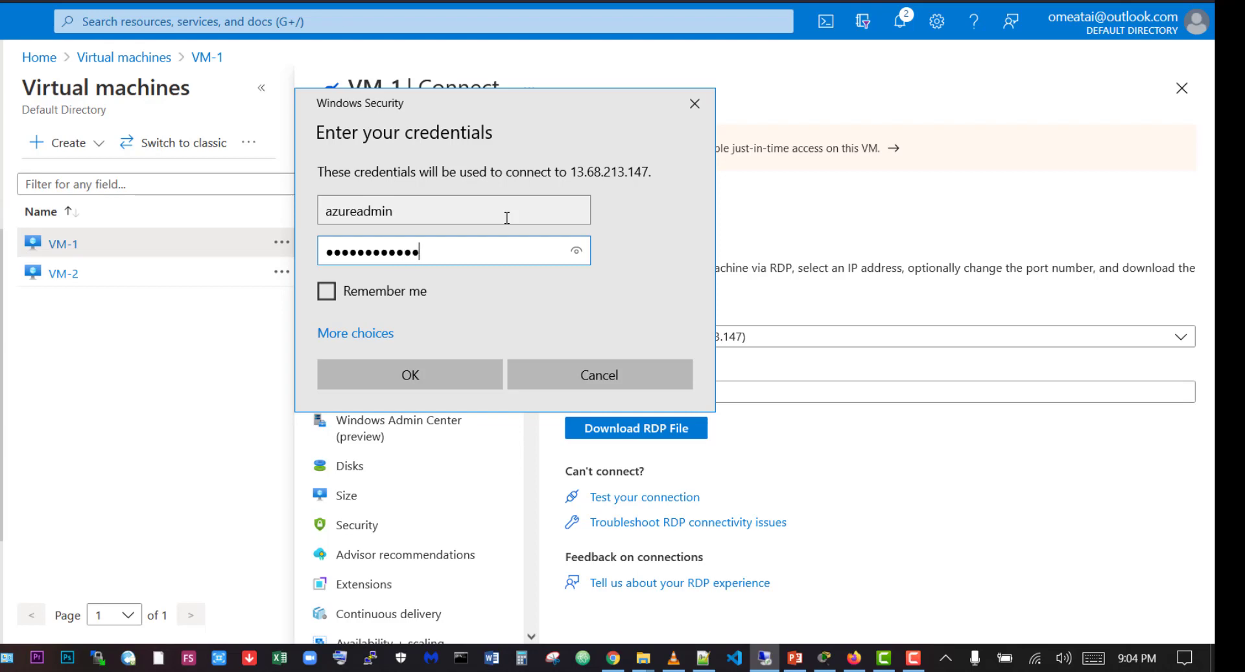
pyautogui.click(441, 367)
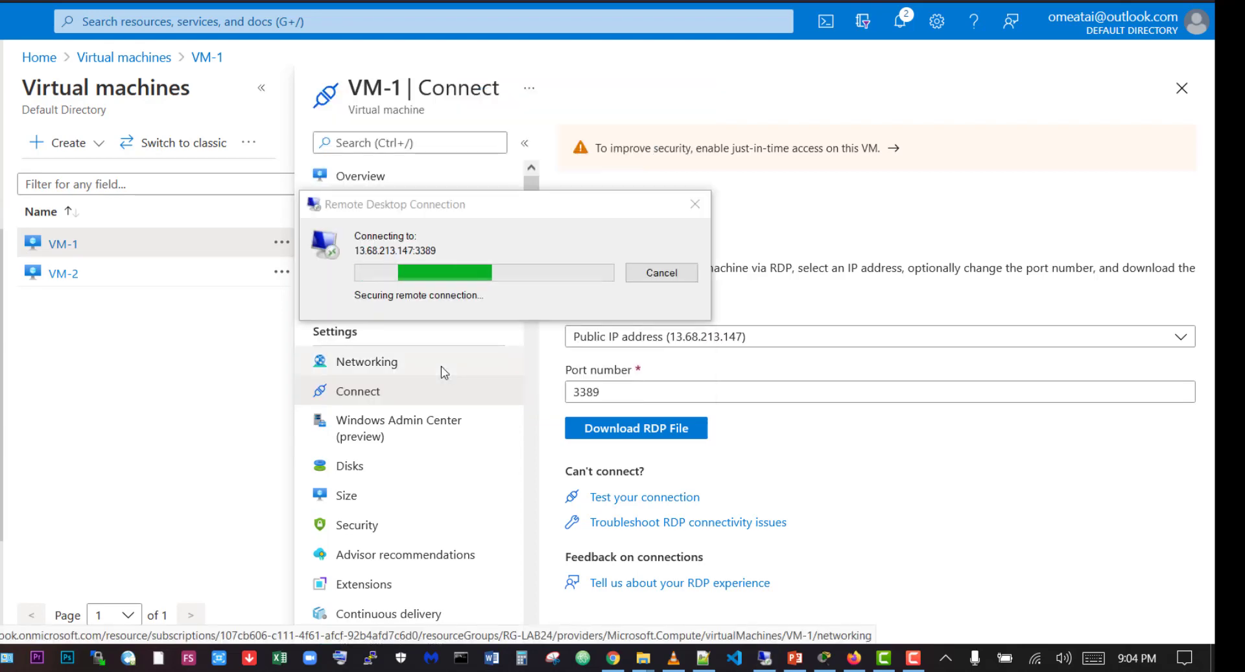
pyautogui.click(569, 414)
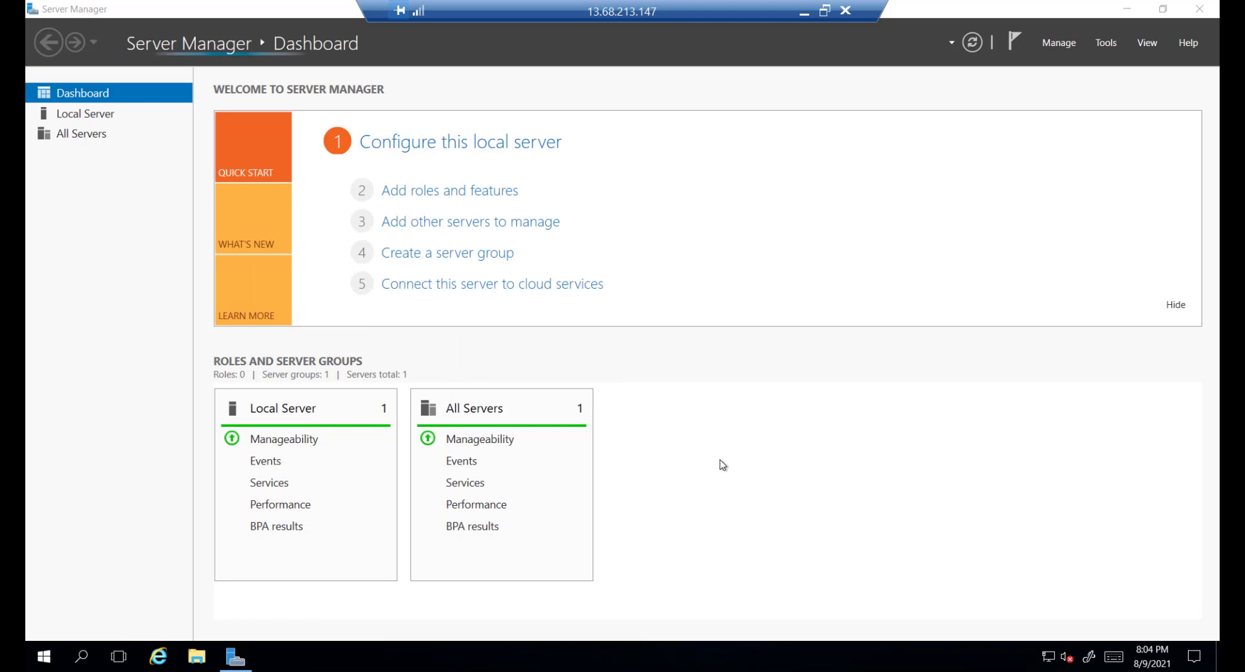
# - Close Server Manager on VM-1 and check the drives listed under This PC
pyautogui.click(1200, 9)
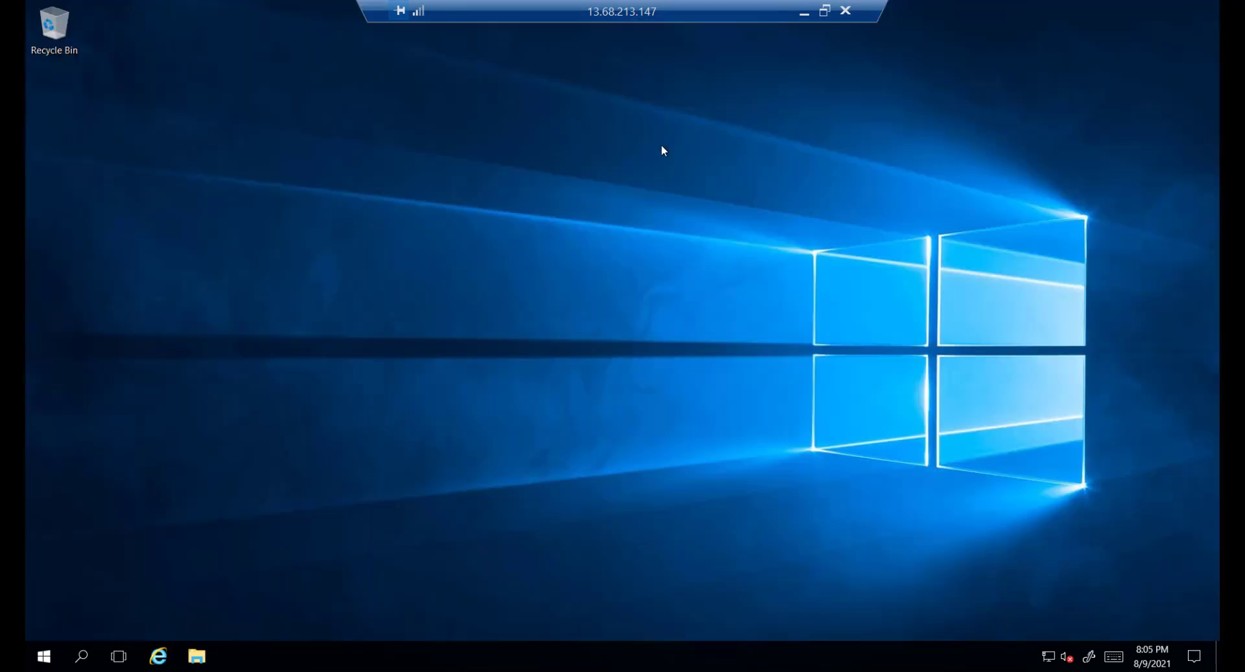
pyautogui.click(199, 657)
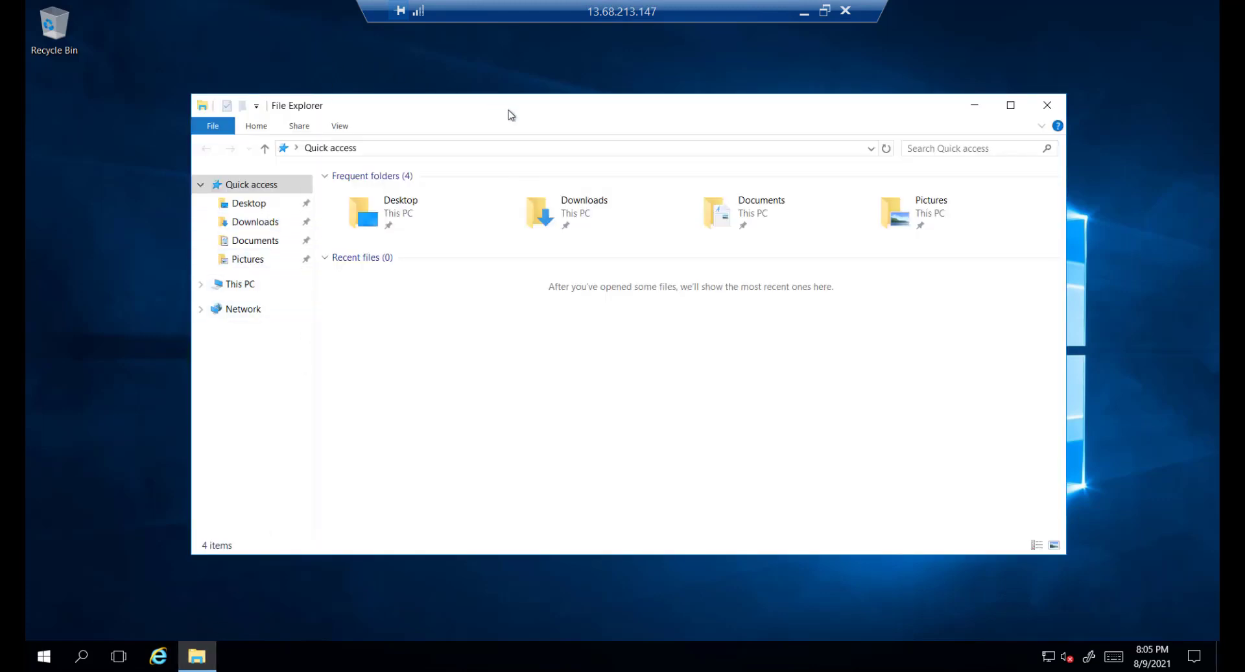
pyautogui.click(245, 286)
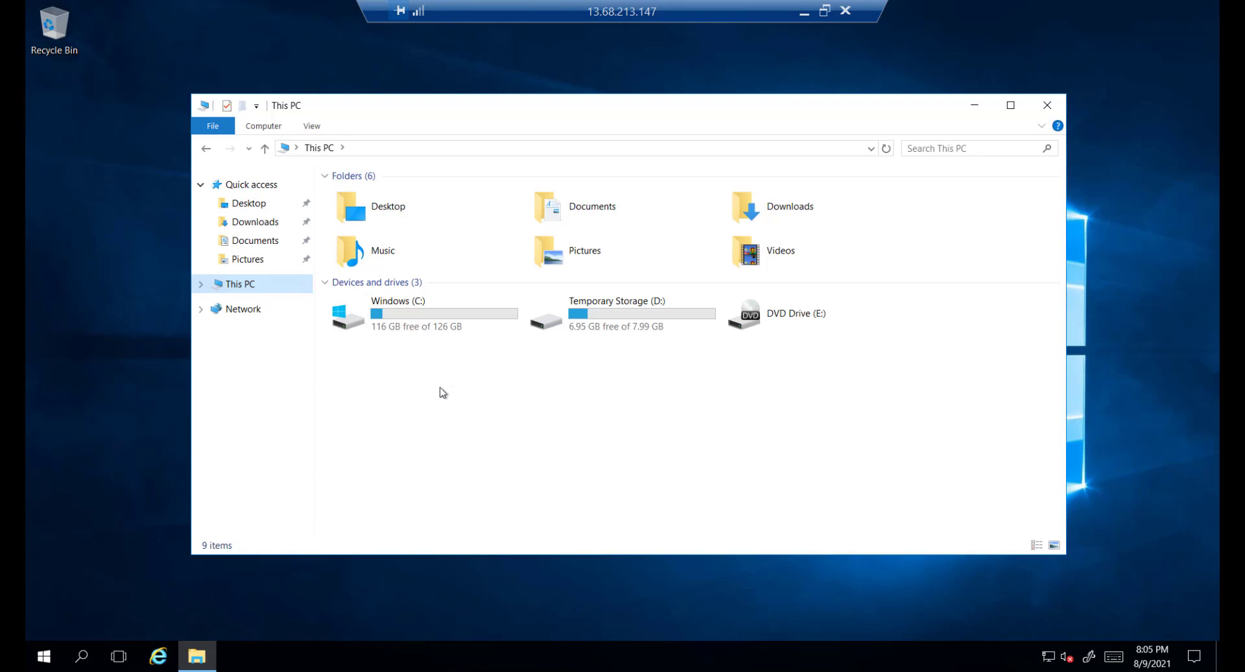
# - Search Windows for diskmgmt, open Disk Management and initialize Disk 2 with the MBR partition style
pyautogui.rightClick(27, 523)
pyautogui.click(83, 657)
pyautogui.click(83, 657)
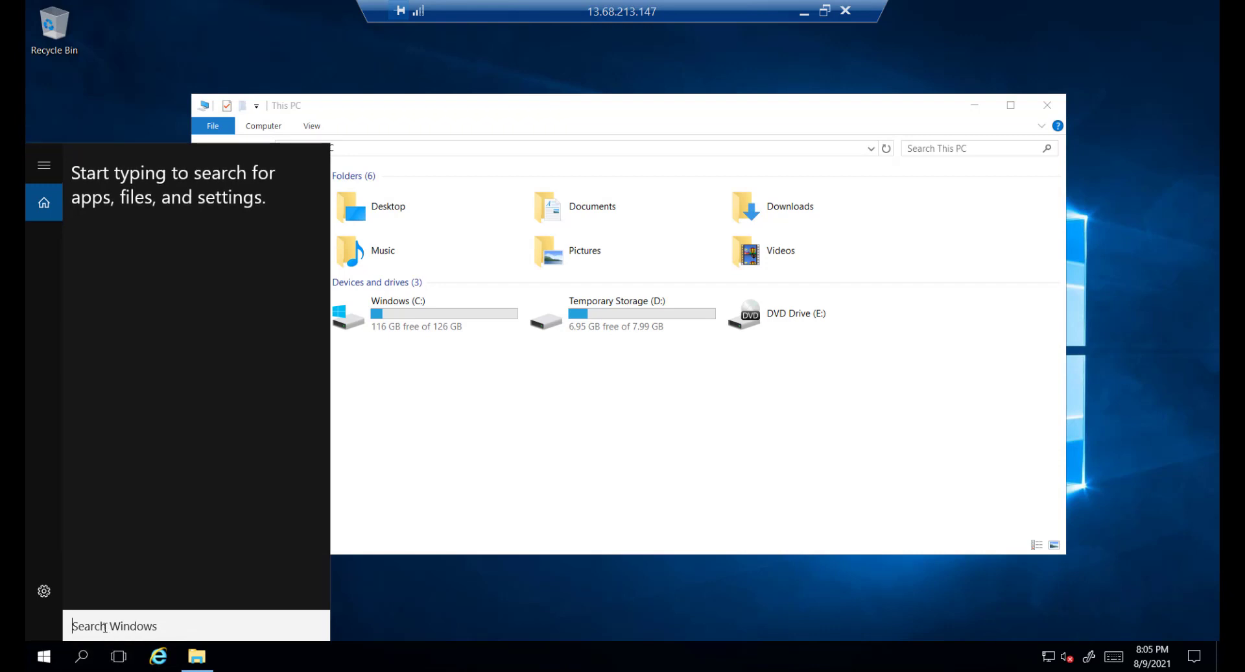
pyautogui.write('d')
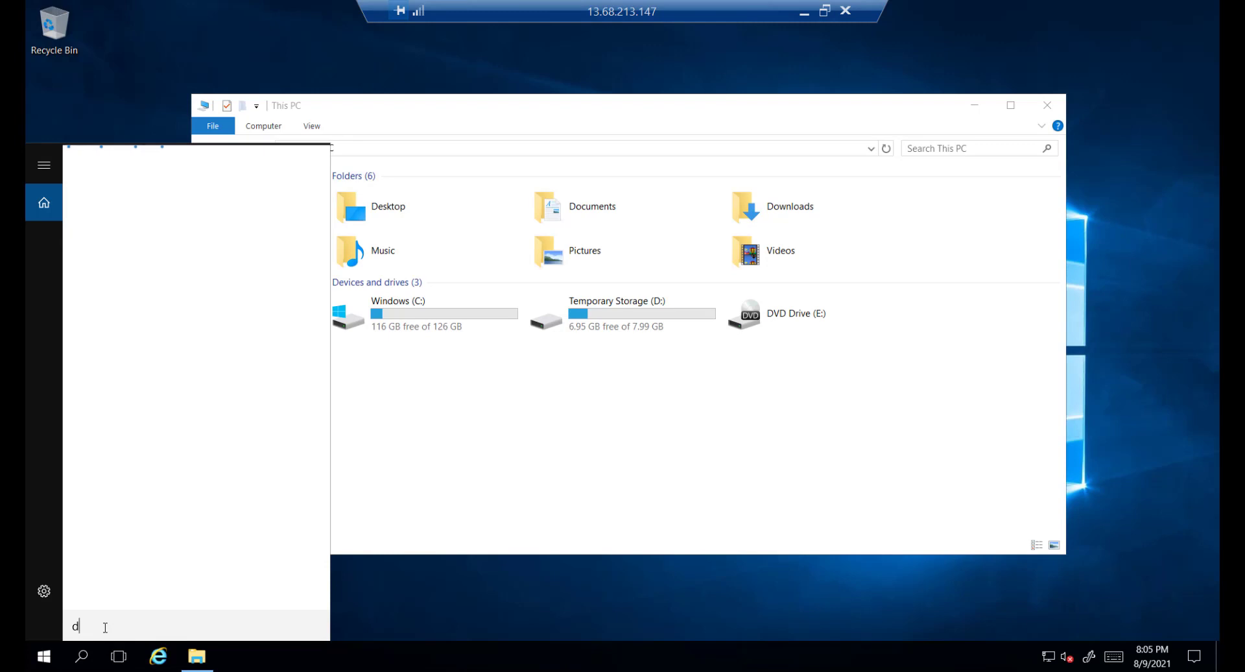
pyautogui.write('isk')
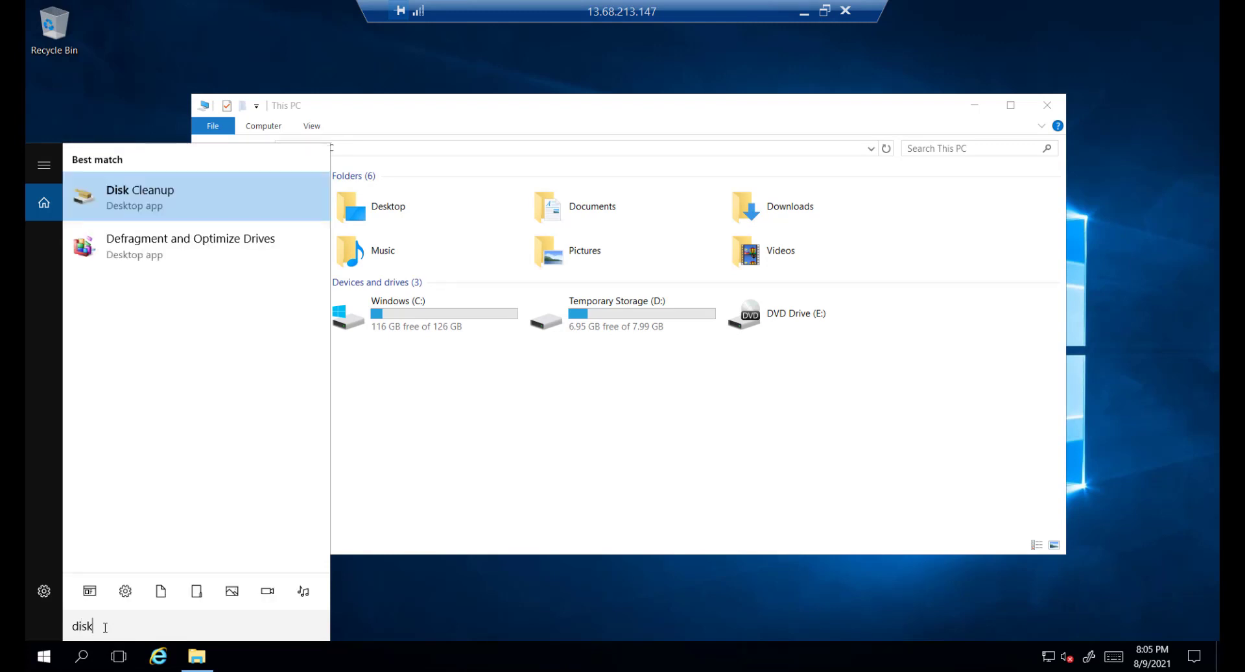
pyautogui.write('mgmt')
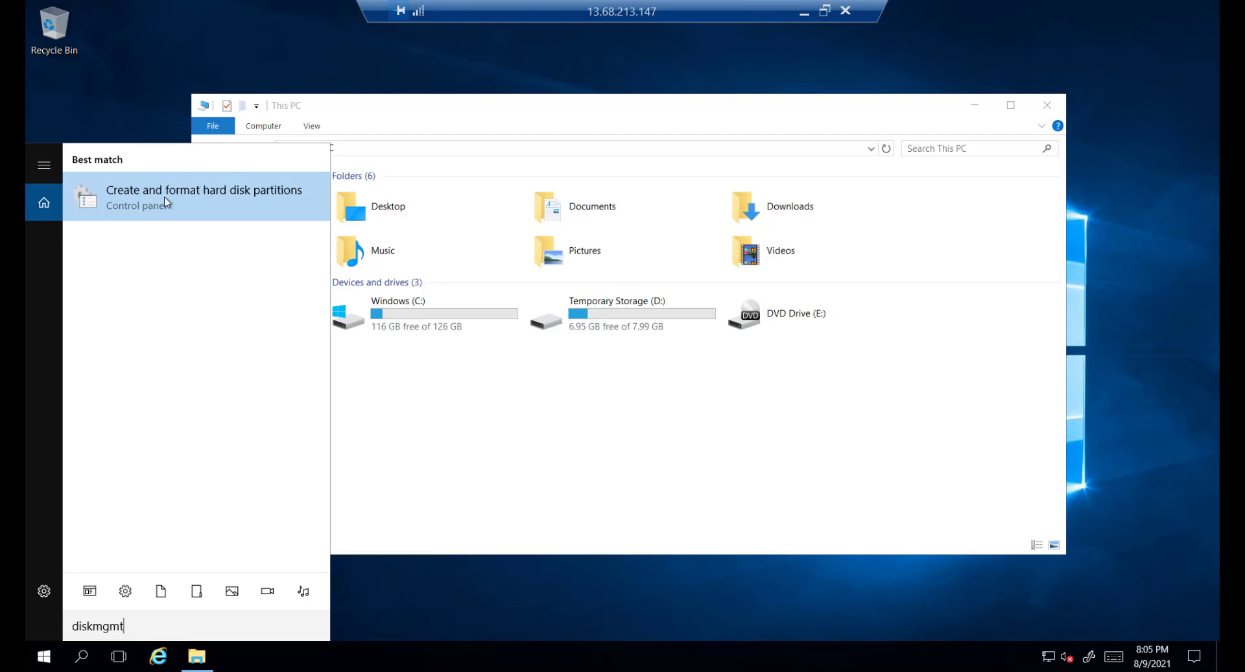
pyautogui.click(229, 199)
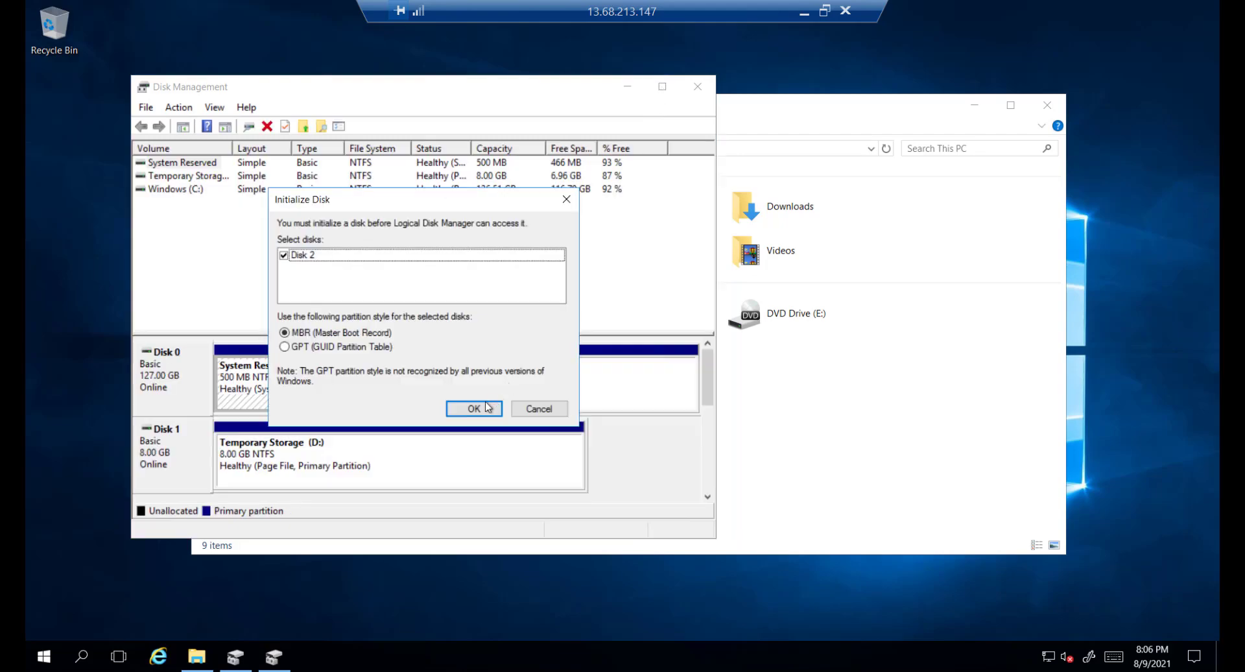
pyautogui.click(480, 409)
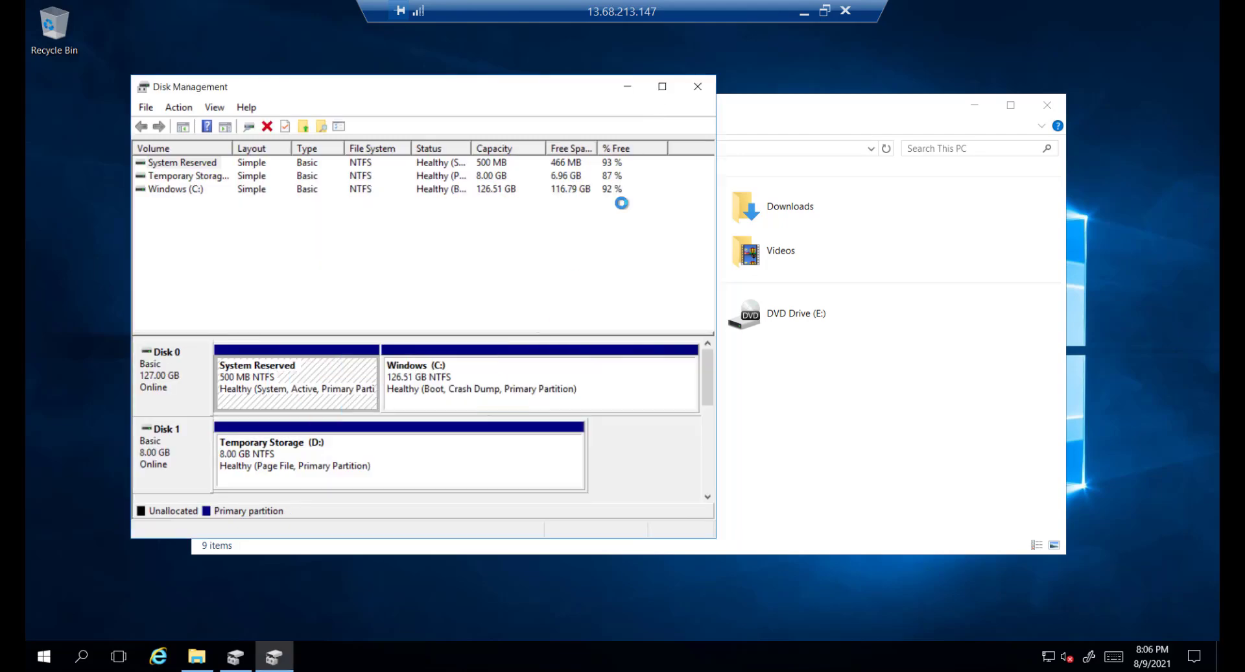
# - Configure a new simple volume on Disk 2's unallocated space with 32765 MB, drive letter F and NTFS quick format
pyautogui.click(664, 88)
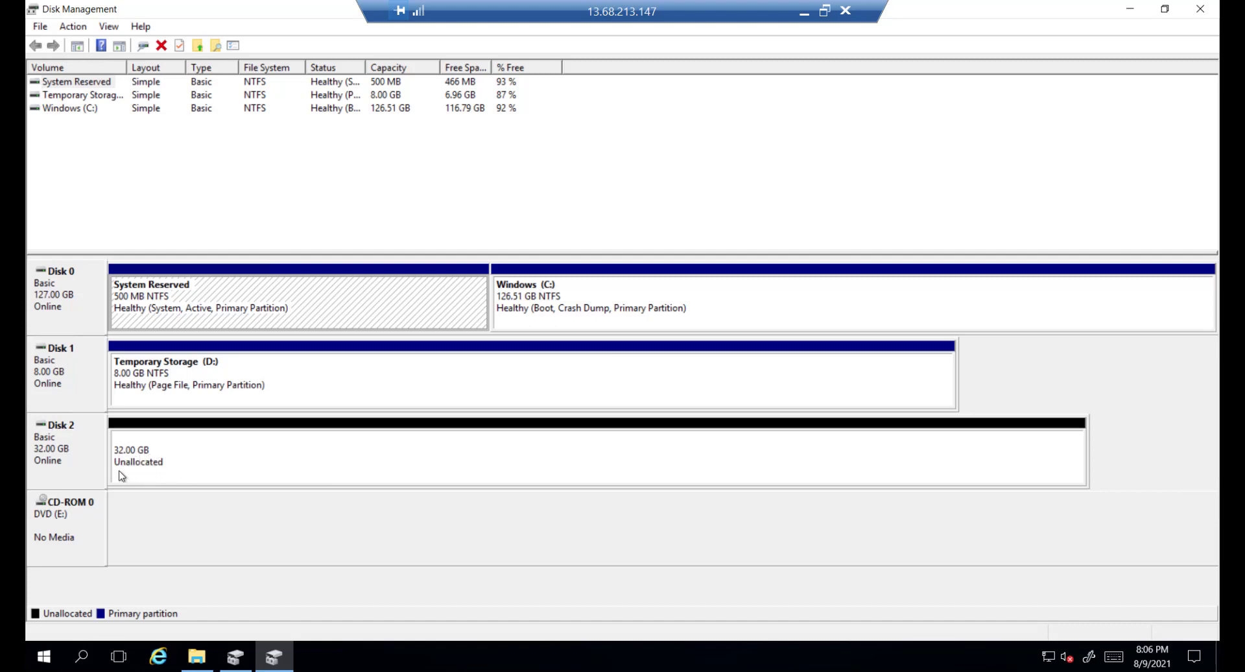
pyautogui.rightClick(232, 461)
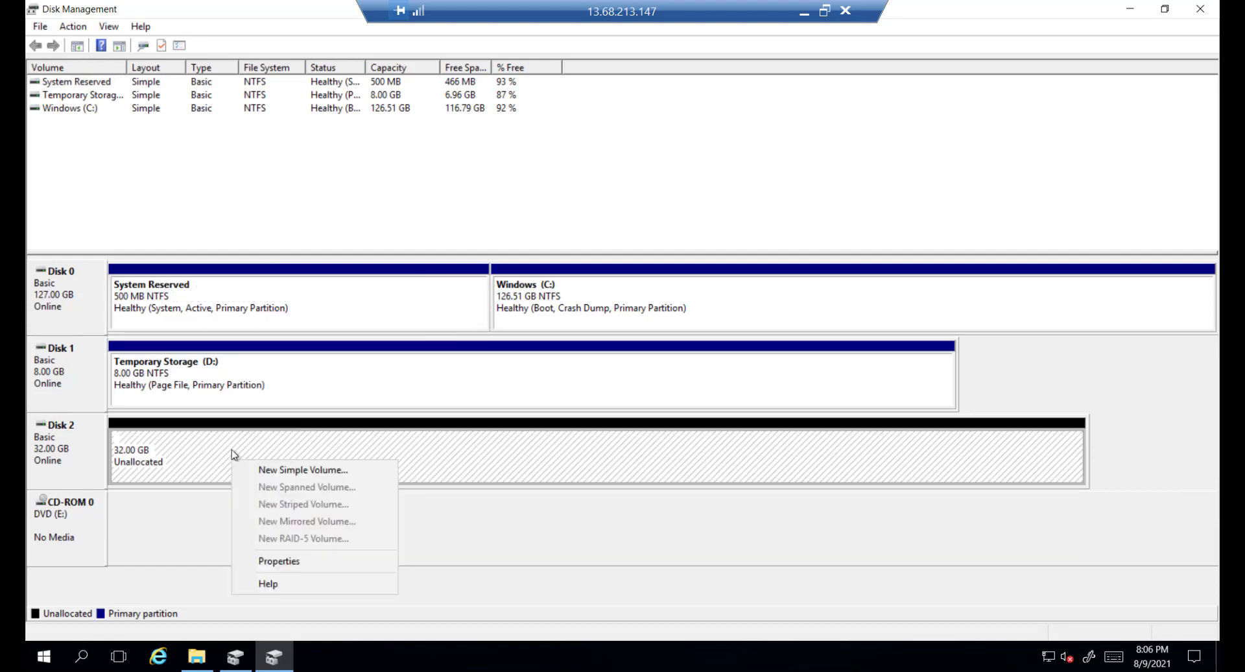
pyautogui.click(347, 471)
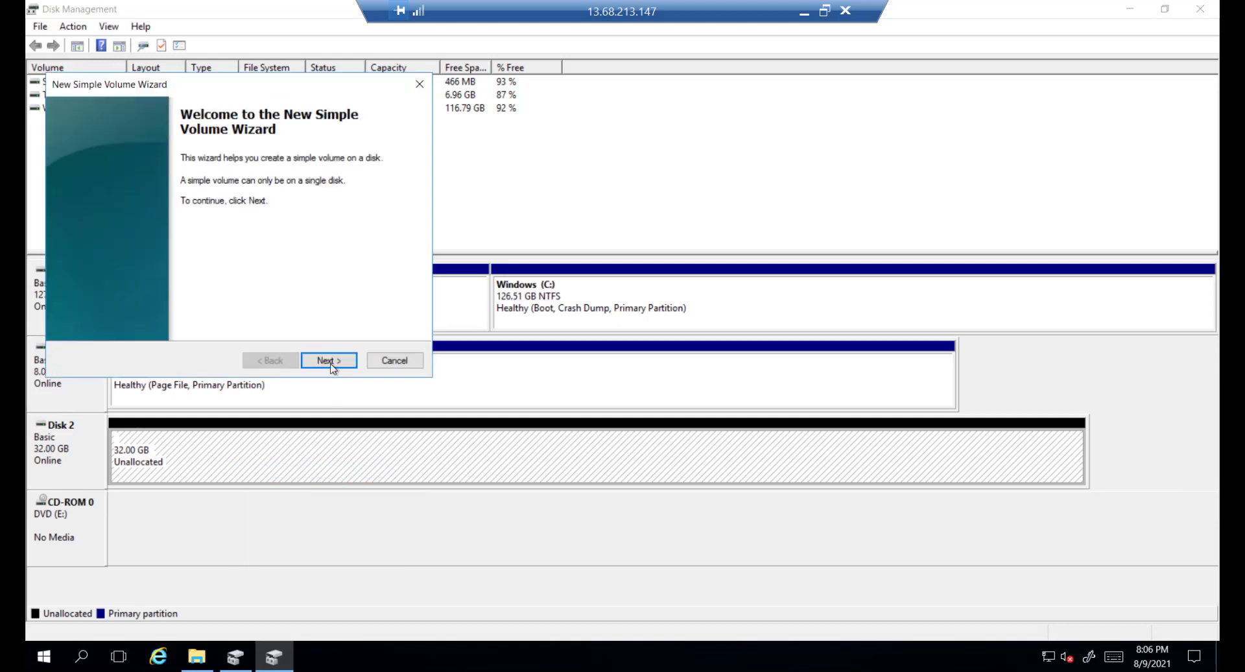
pyautogui.click(331, 365)
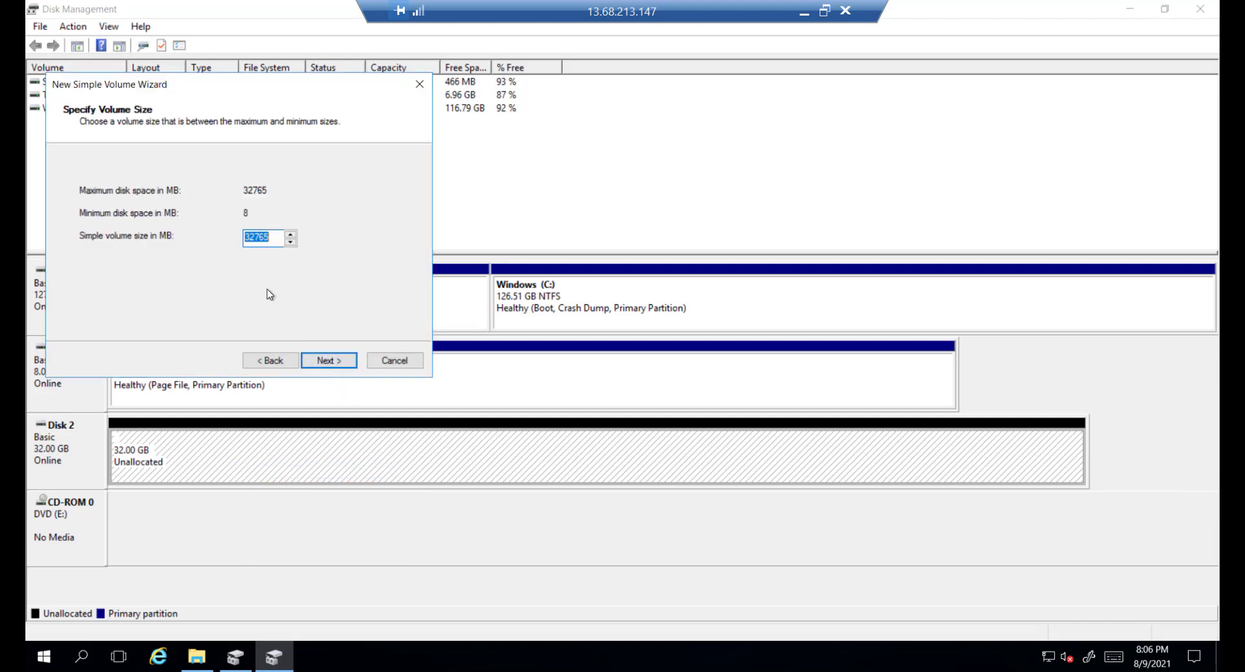
pyautogui.click(329, 363)
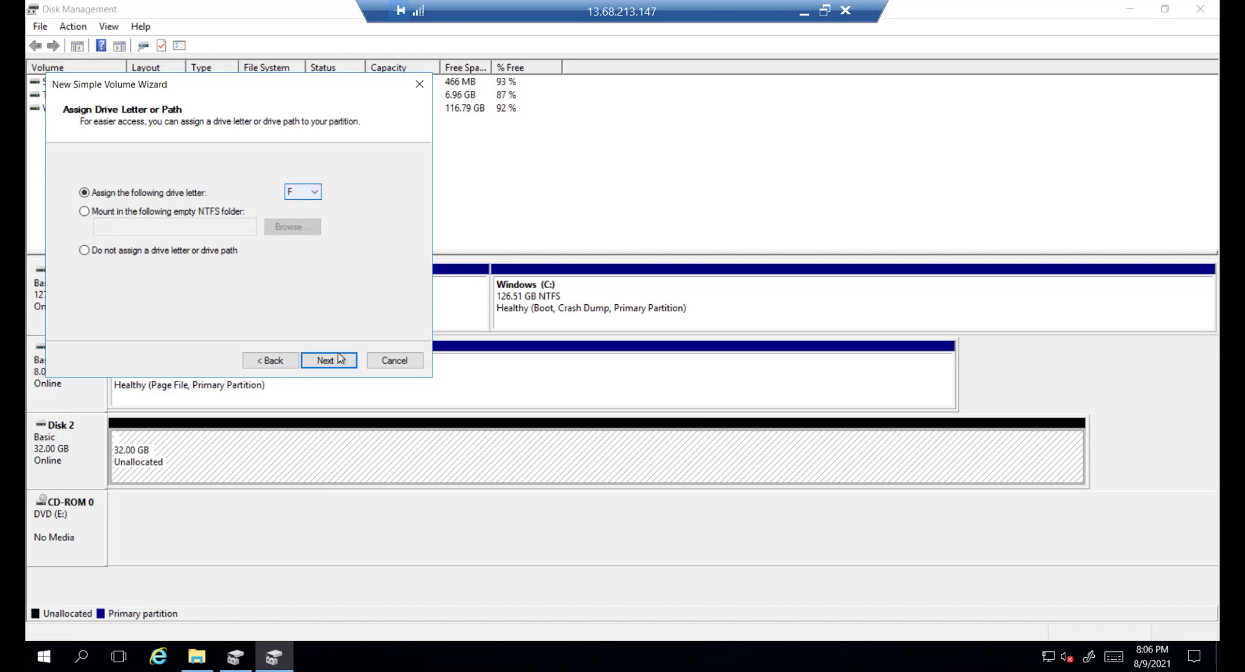
pyautogui.click(338, 360)
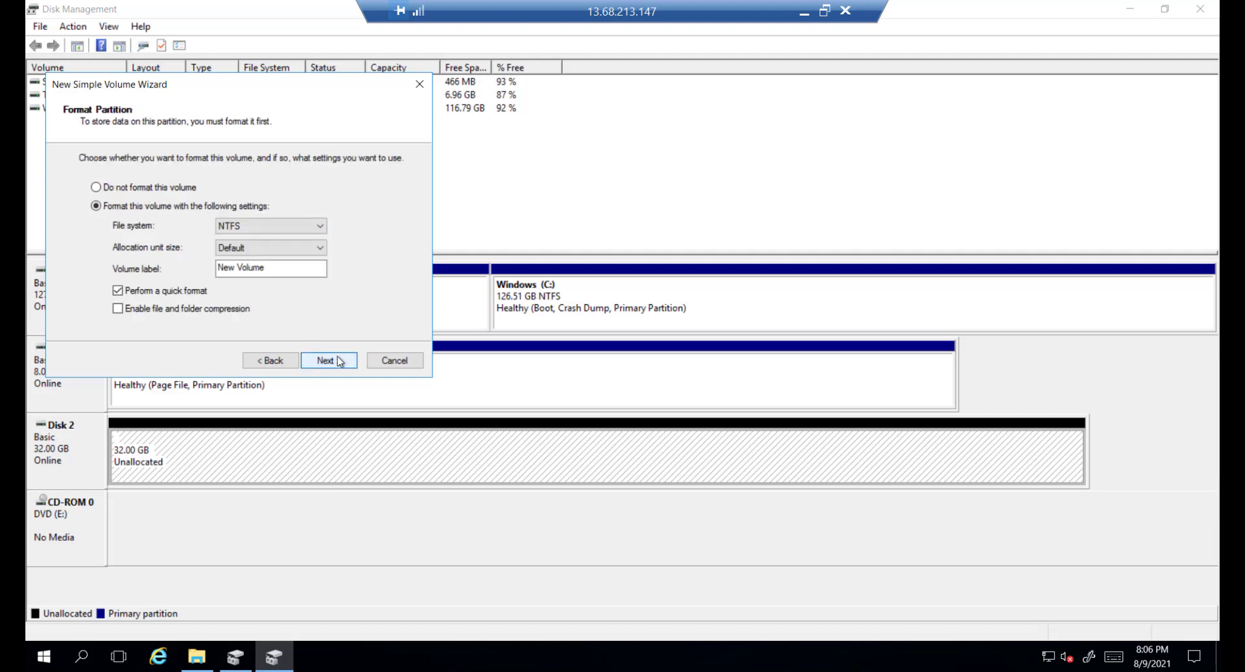
pyautogui.click(337, 360)
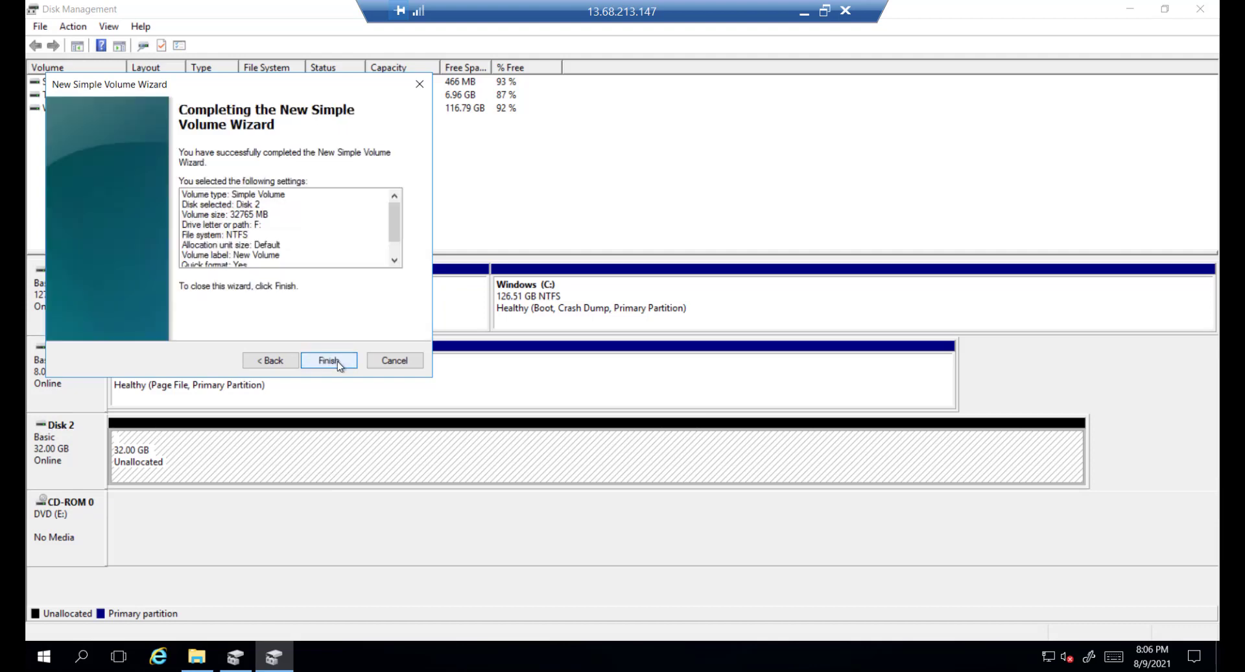
# - Change the new volume's label to Data-Disk-VM1 and finish creating the volume
pyautogui.click(275, 361)
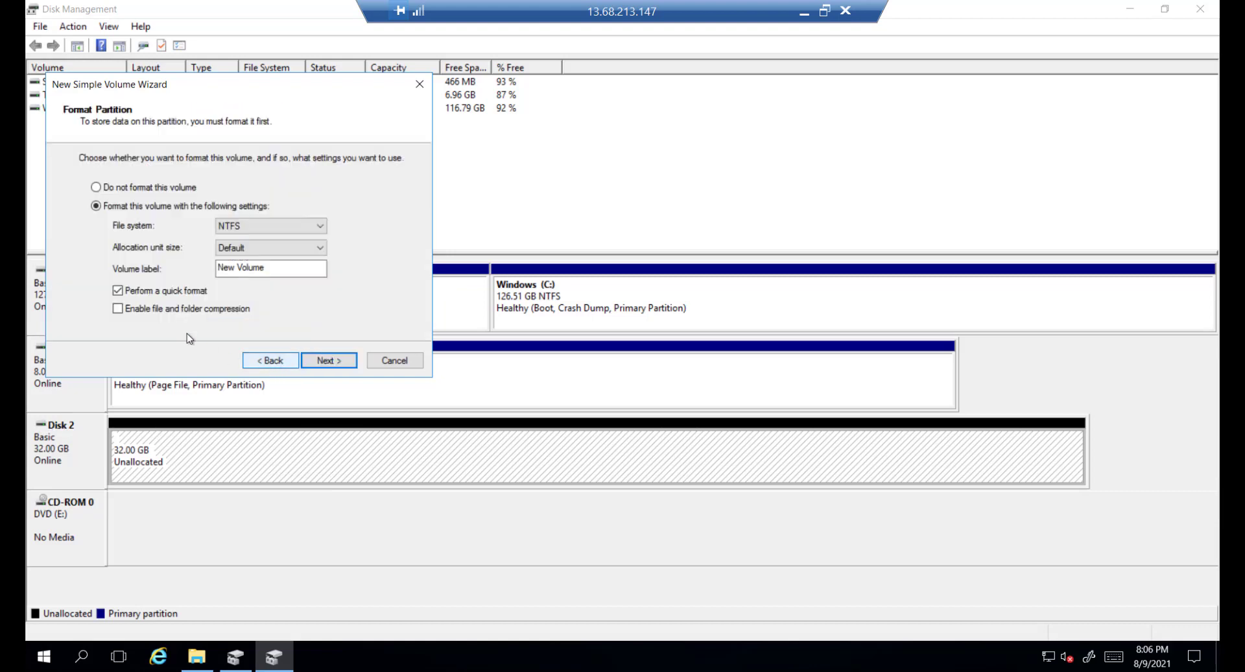
pyautogui.moveTo(261, 270); pyautogui.dragTo(217, 268)
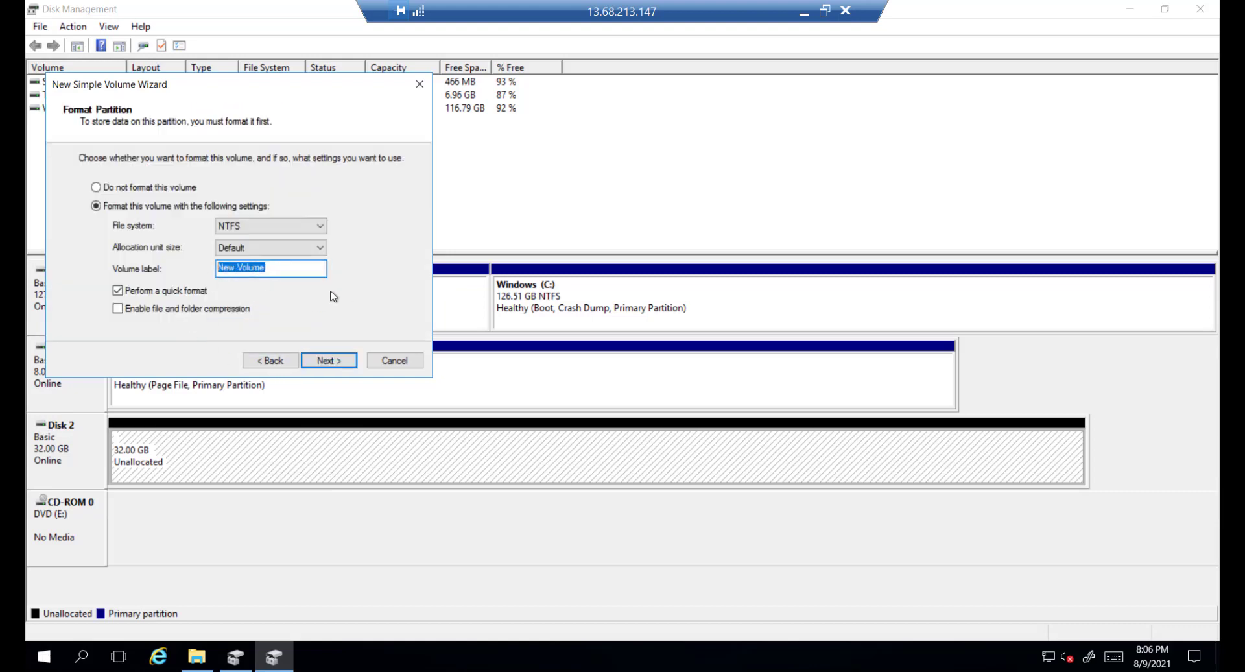
pyautogui.write('Data-Disk-VM1')
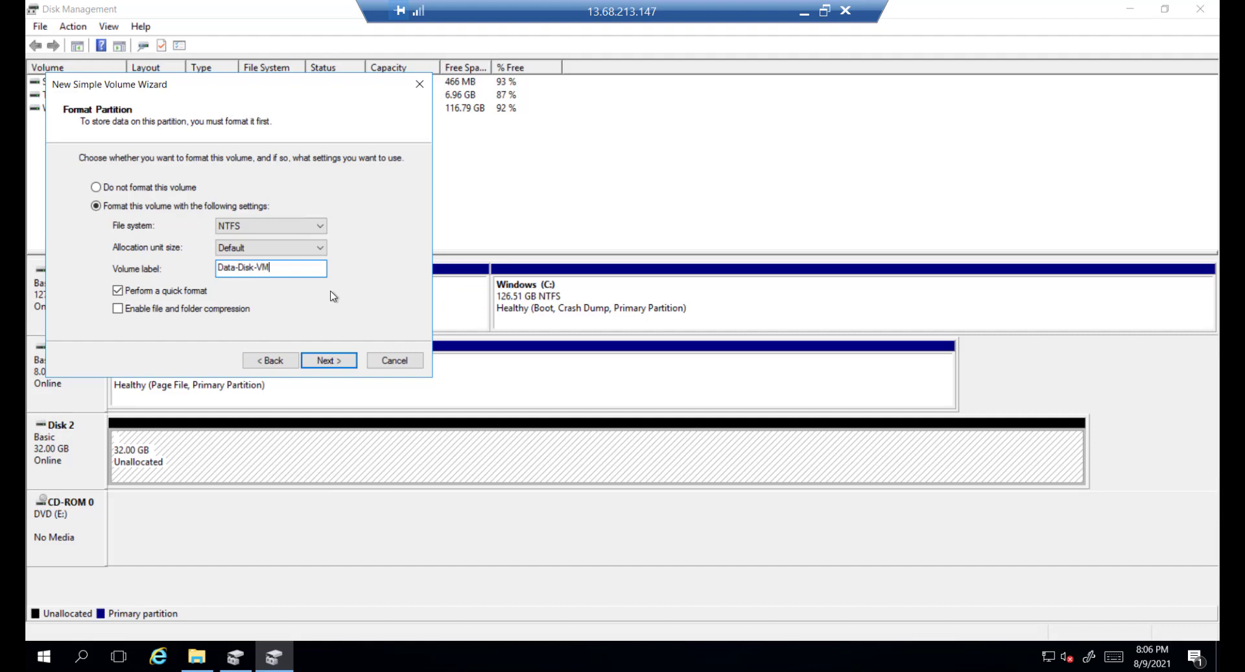
pyautogui.click(337, 364)
pyautogui.click(339, 361)
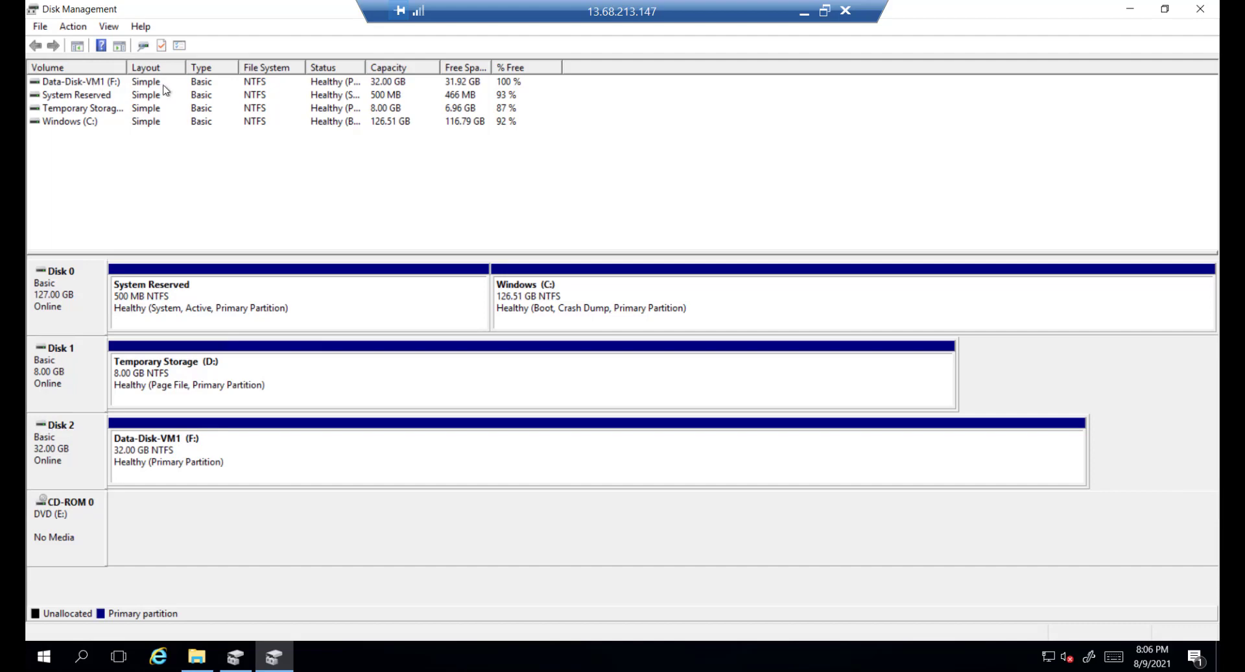
# - Switch from the remote session to the Azure portal and check the data disk entry in VM-1's overview properties
pyautogui.click(804, 12)
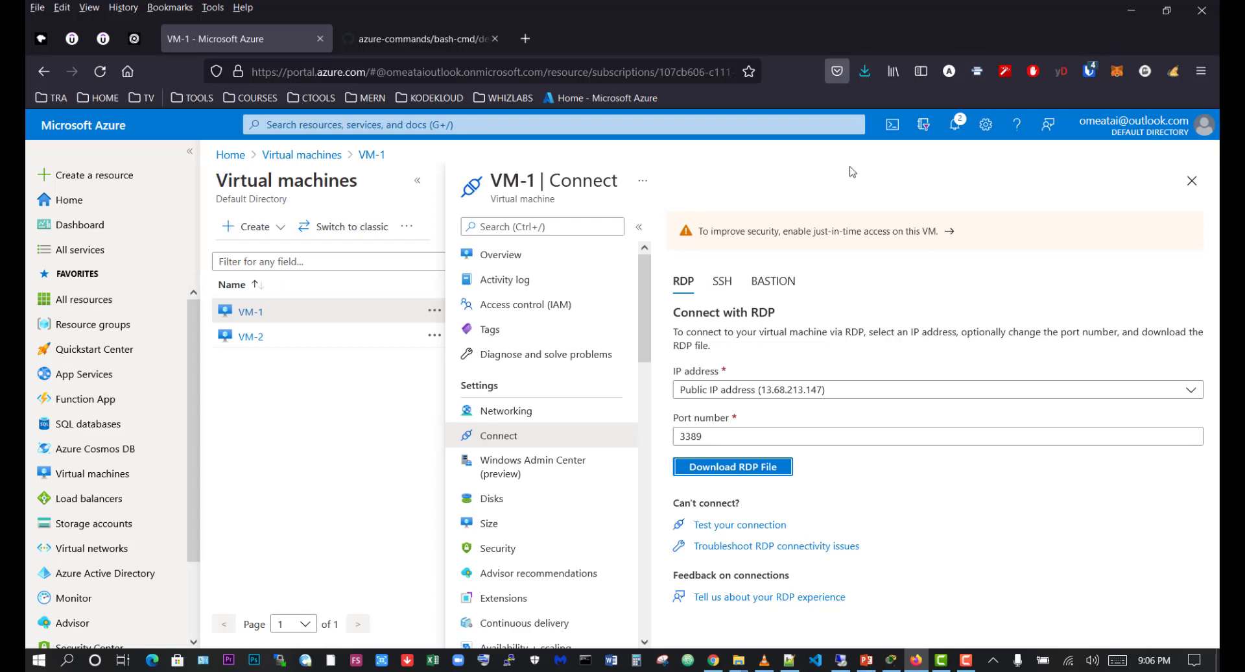
pyautogui.click(479, 254)
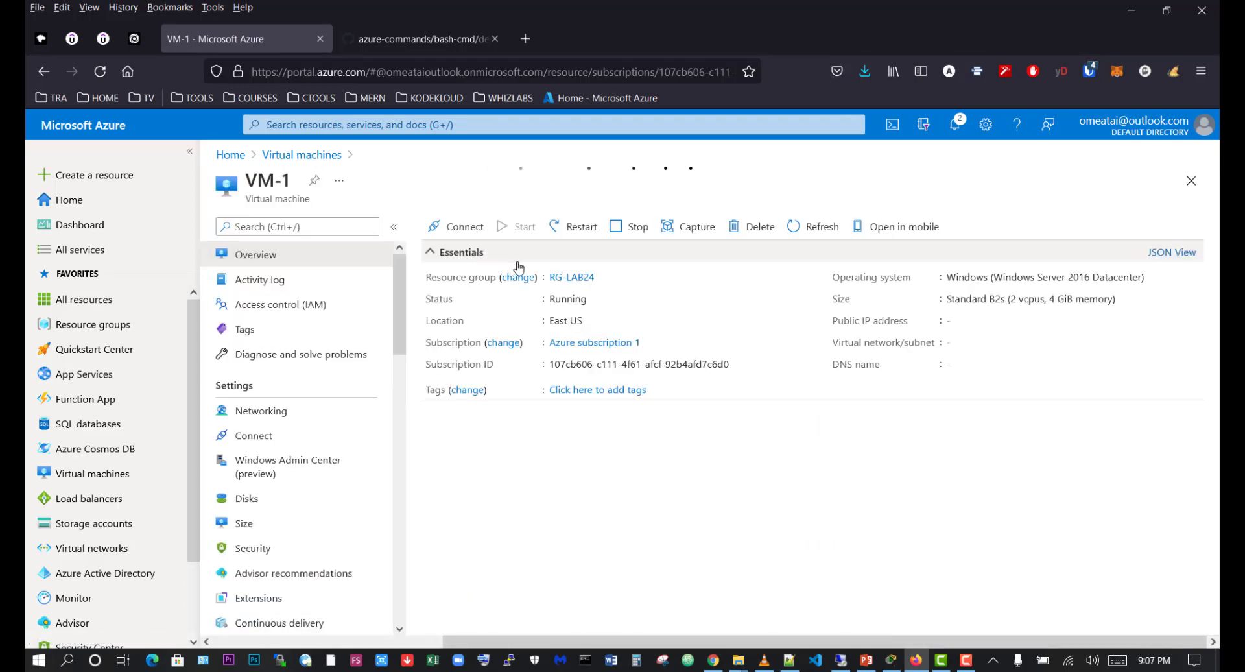
pyautogui.scroll(-5, 818, 364)
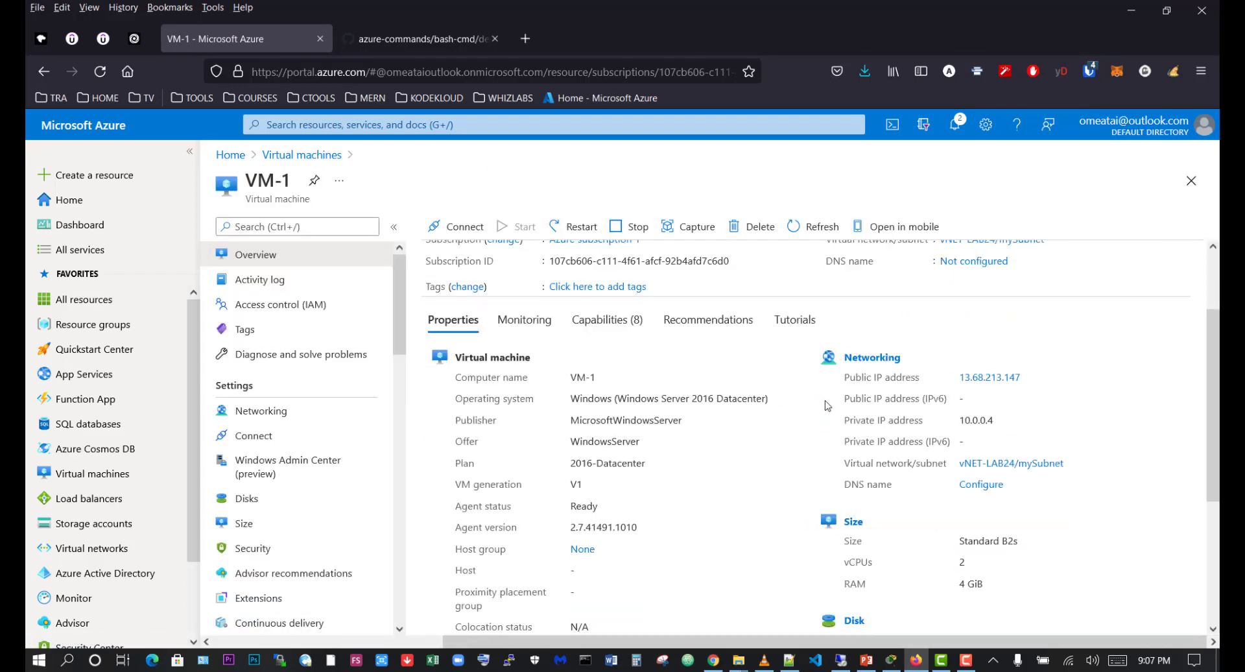
pyautogui.moveTo(840, 491); pyautogui.dragTo(959, 493)
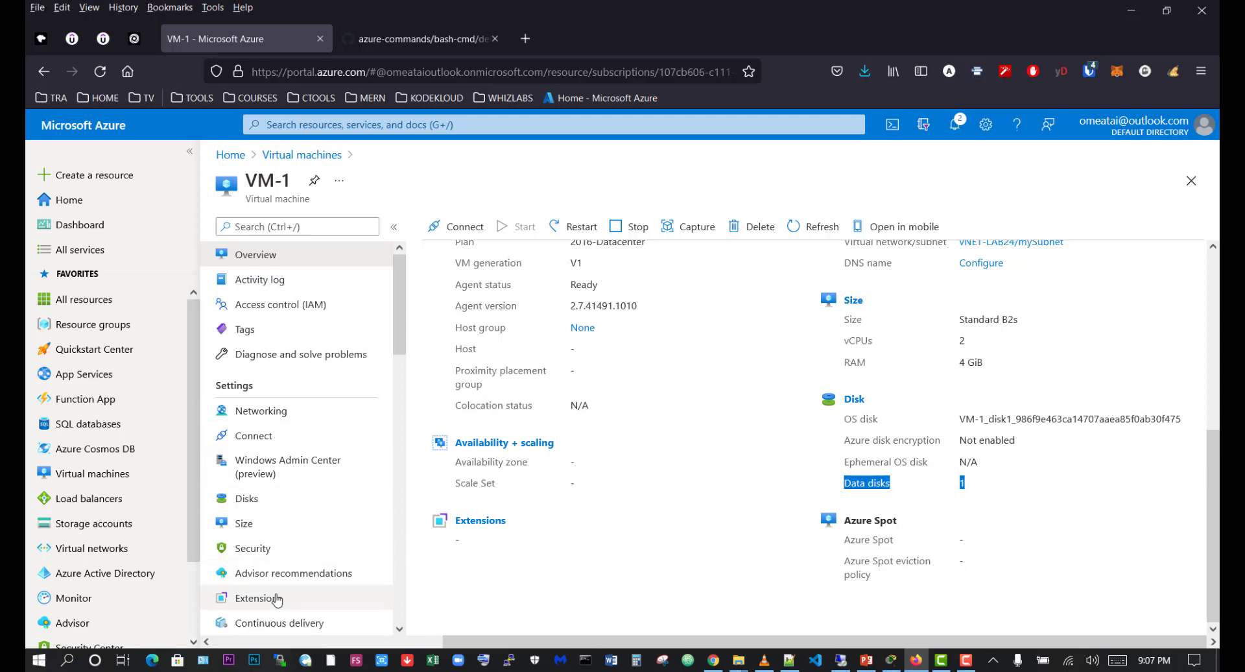
# - Go to the virtual machines list and open the Disks settings of VM-2
pyautogui.click(79, 478)
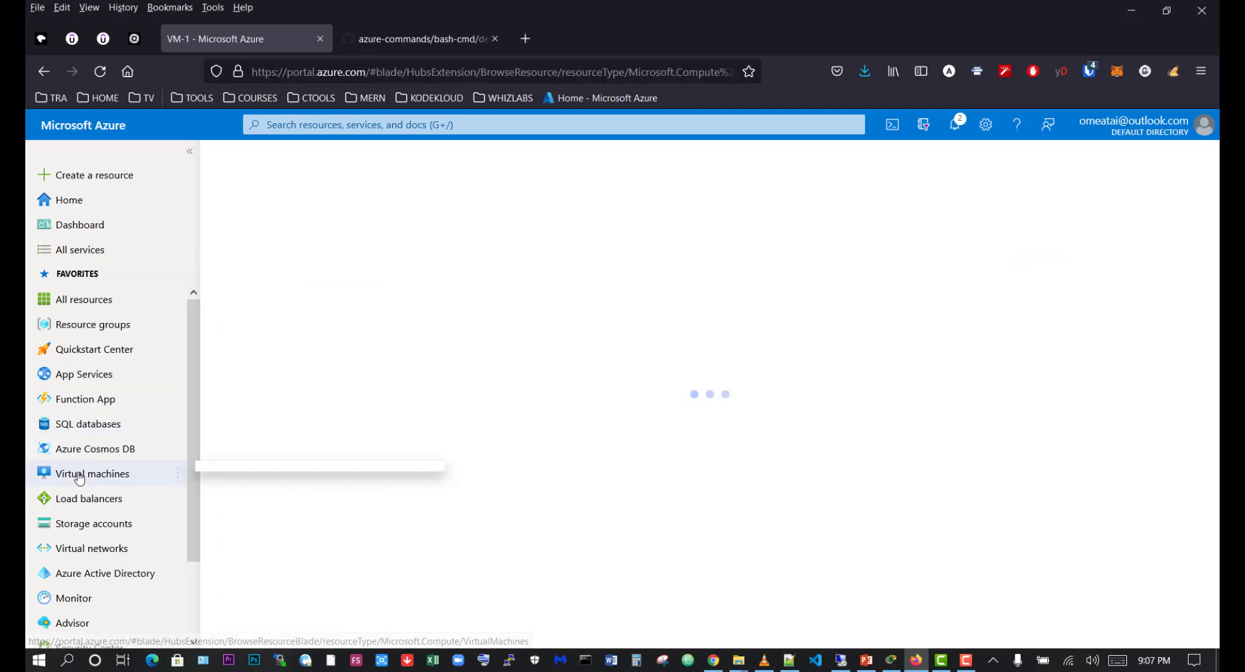
pyautogui.click(276, 382)
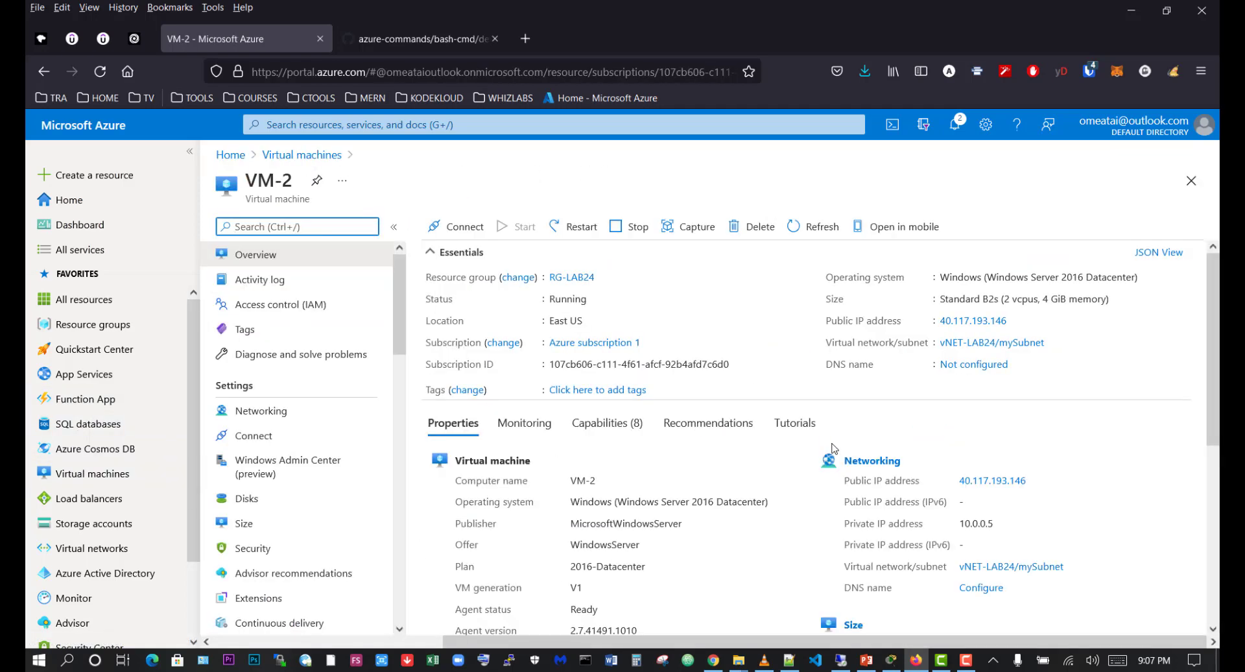
pyautogui.scroll(-3, 297, 466)
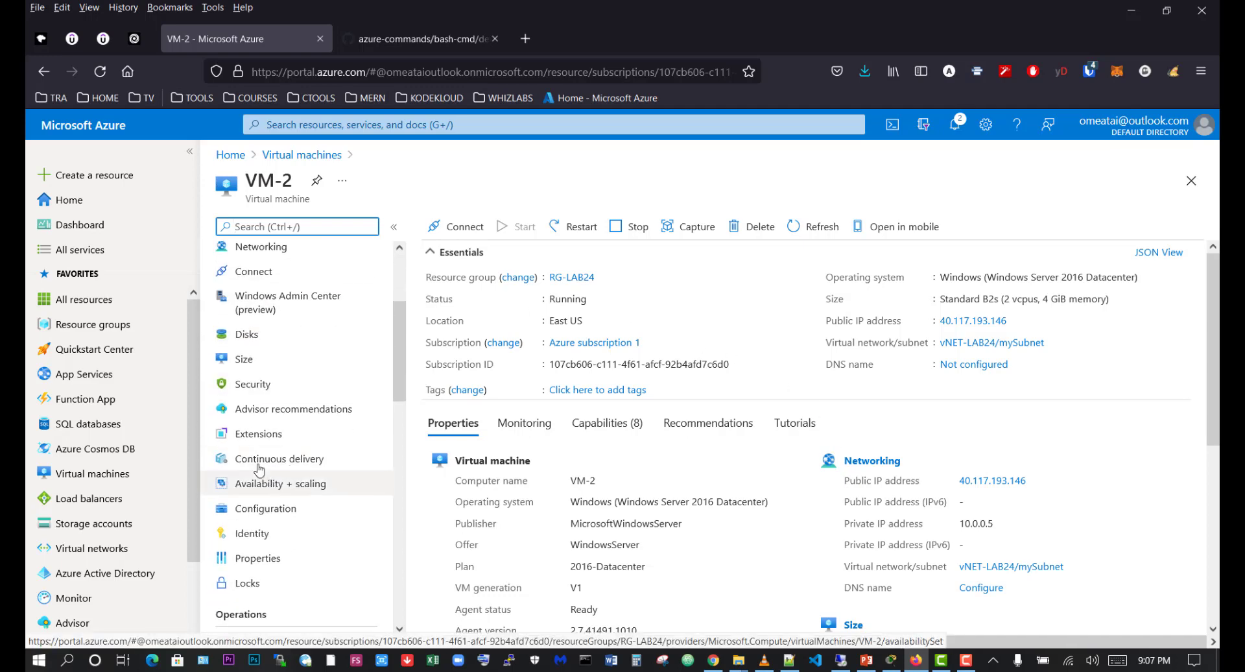
pyautogui.click(251, 334)
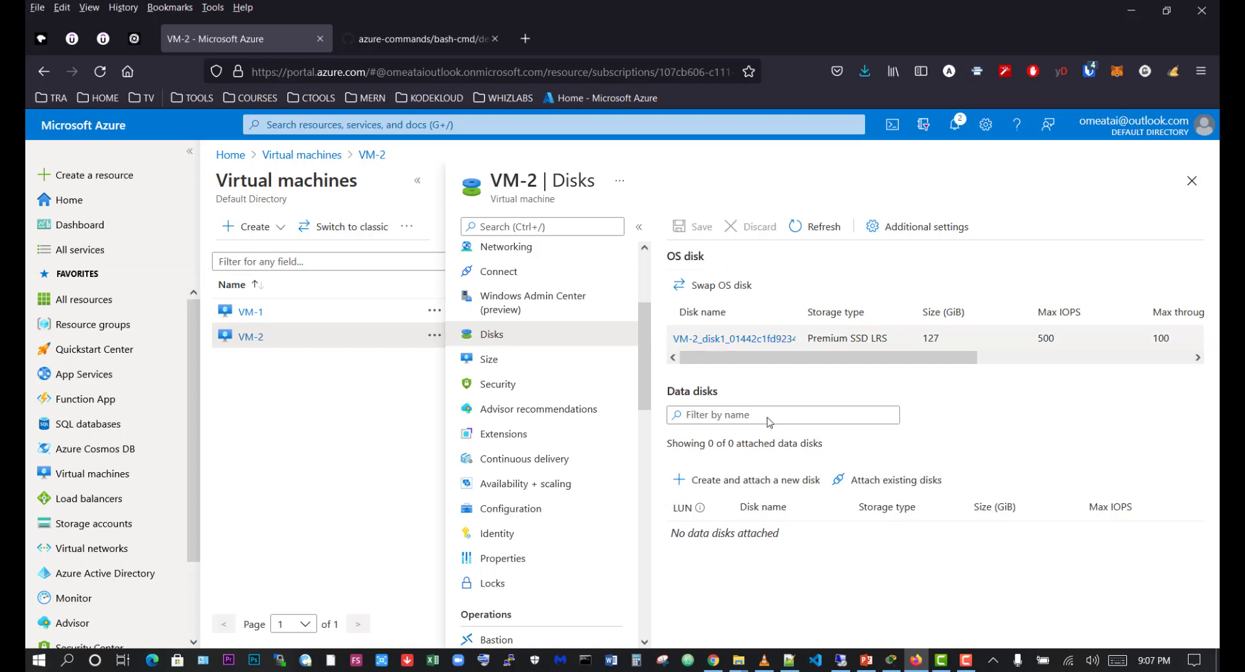
# - Add a new data disk to VM-2 and name it Data-Disk-2
pyautogui.click(721, 485)
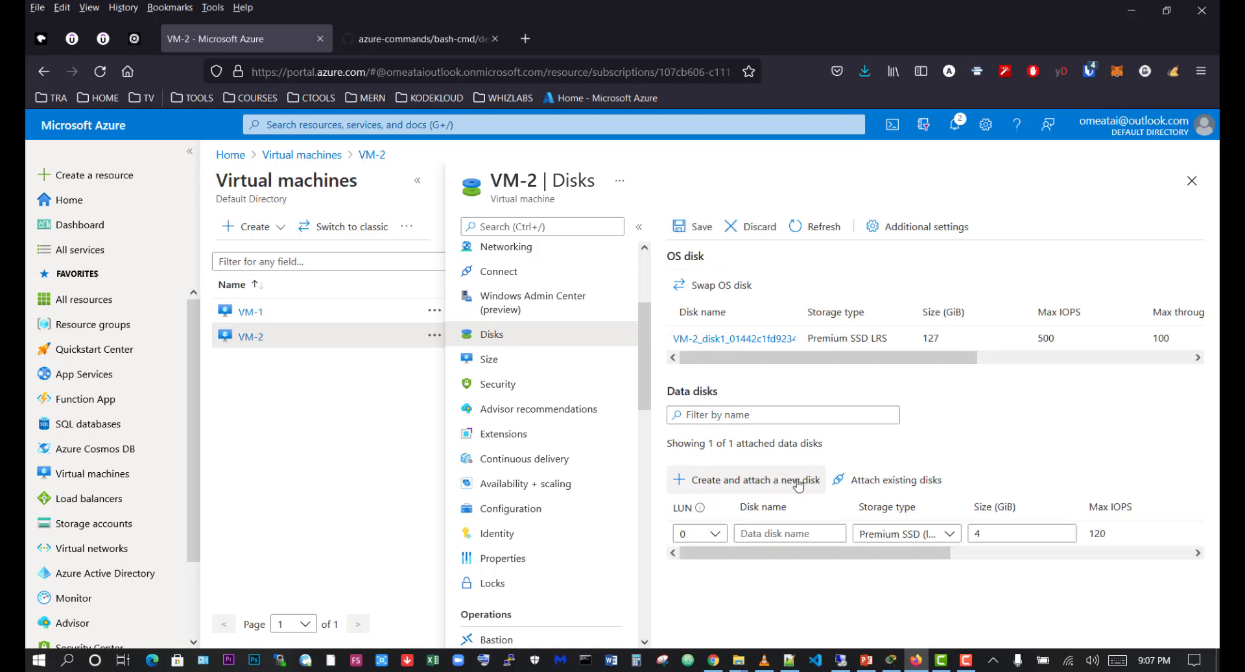
pyautogui.click(800, 535)
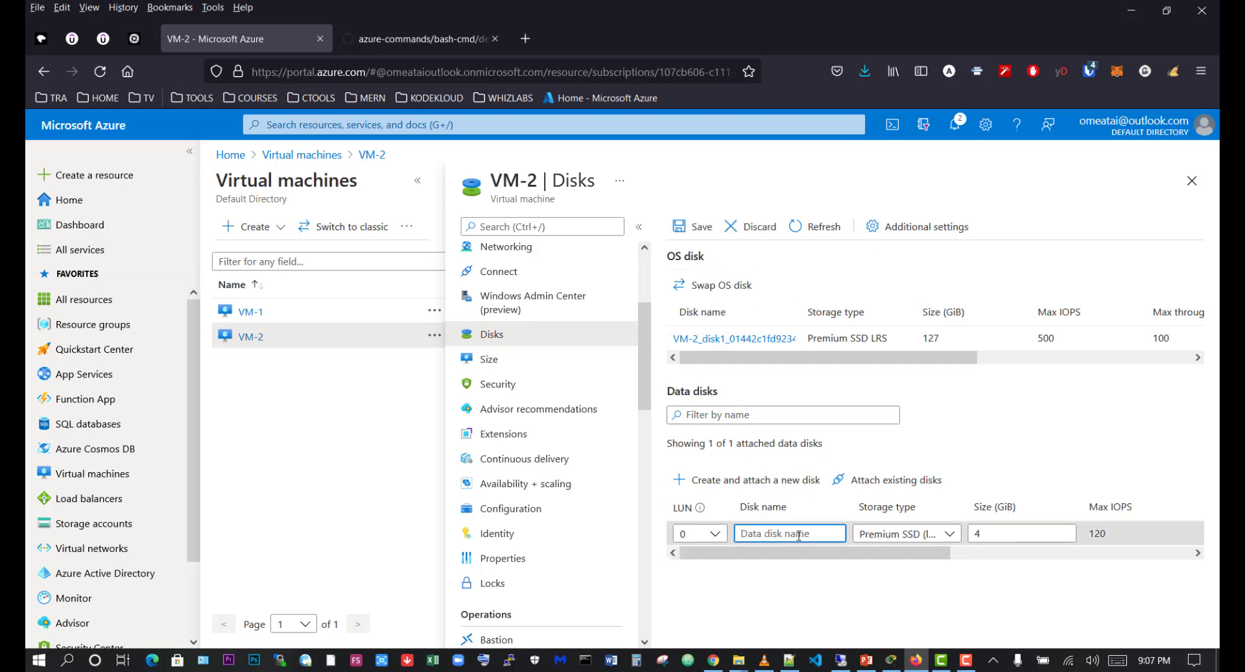
pyautogui.write('Data-')
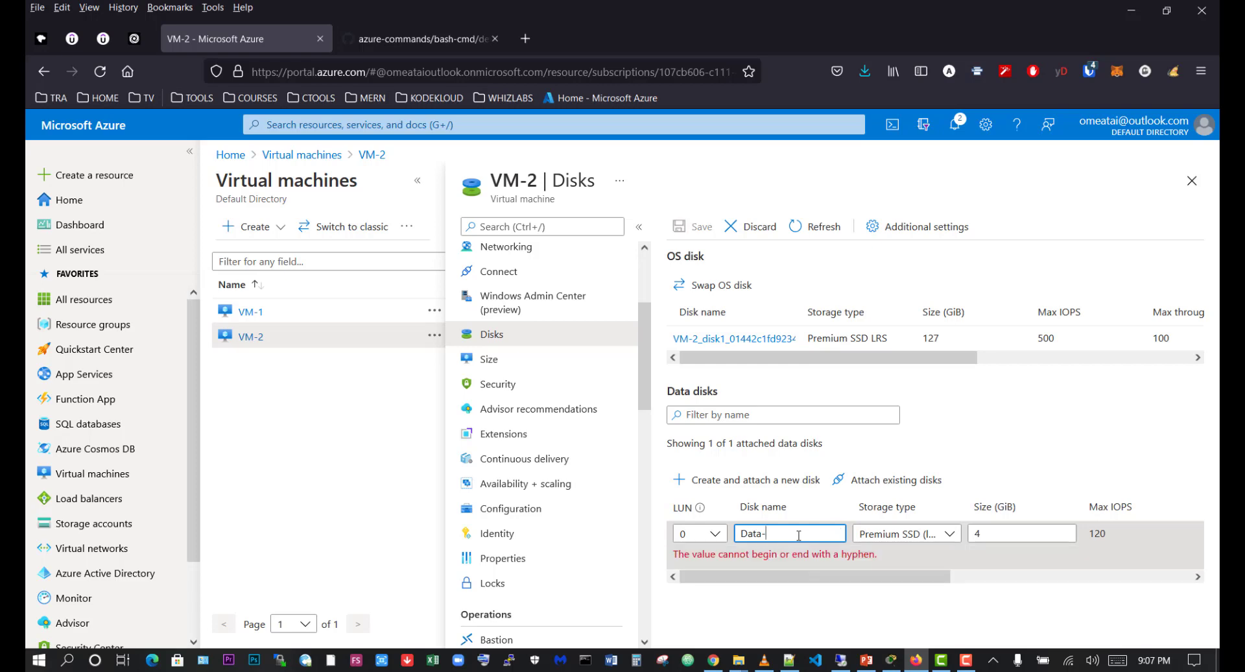
pyautogui.write('Disk')
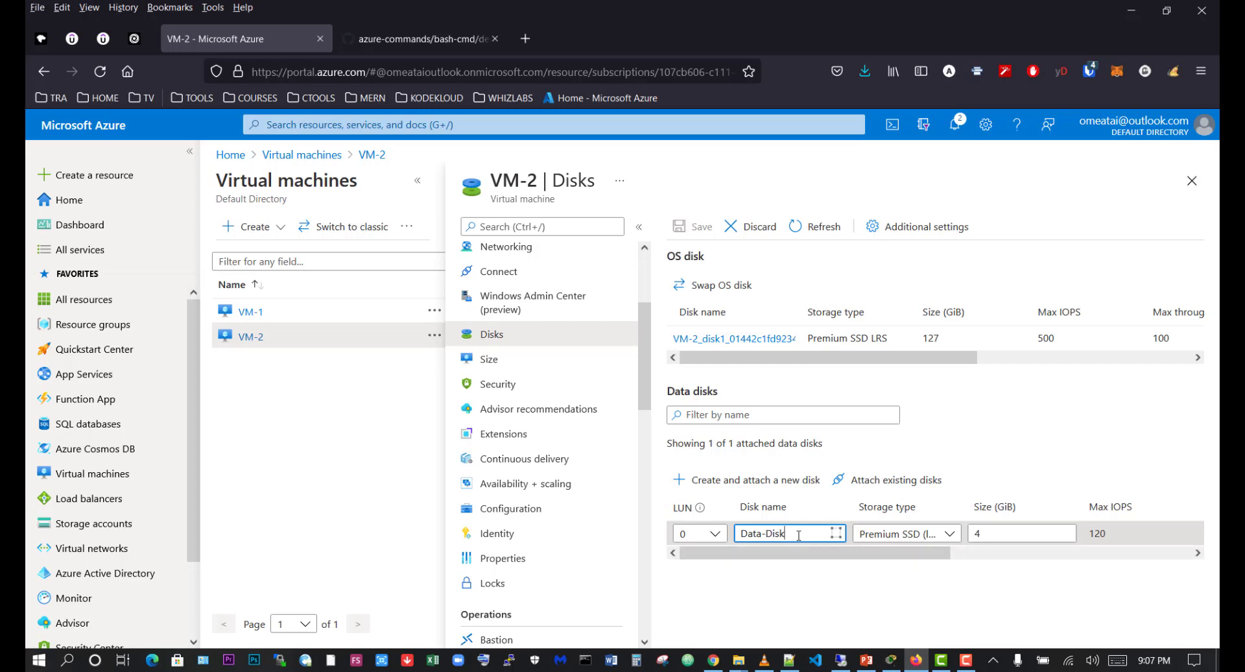
pyautogui.write('-')
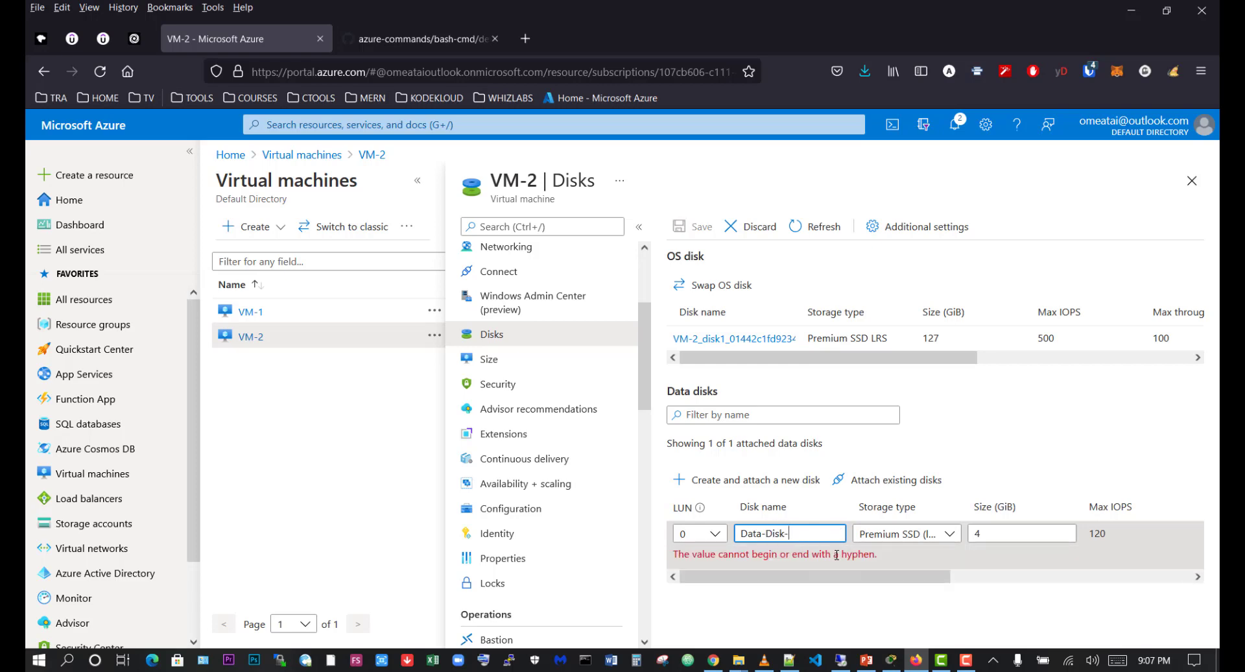
pyautogui.write('1')
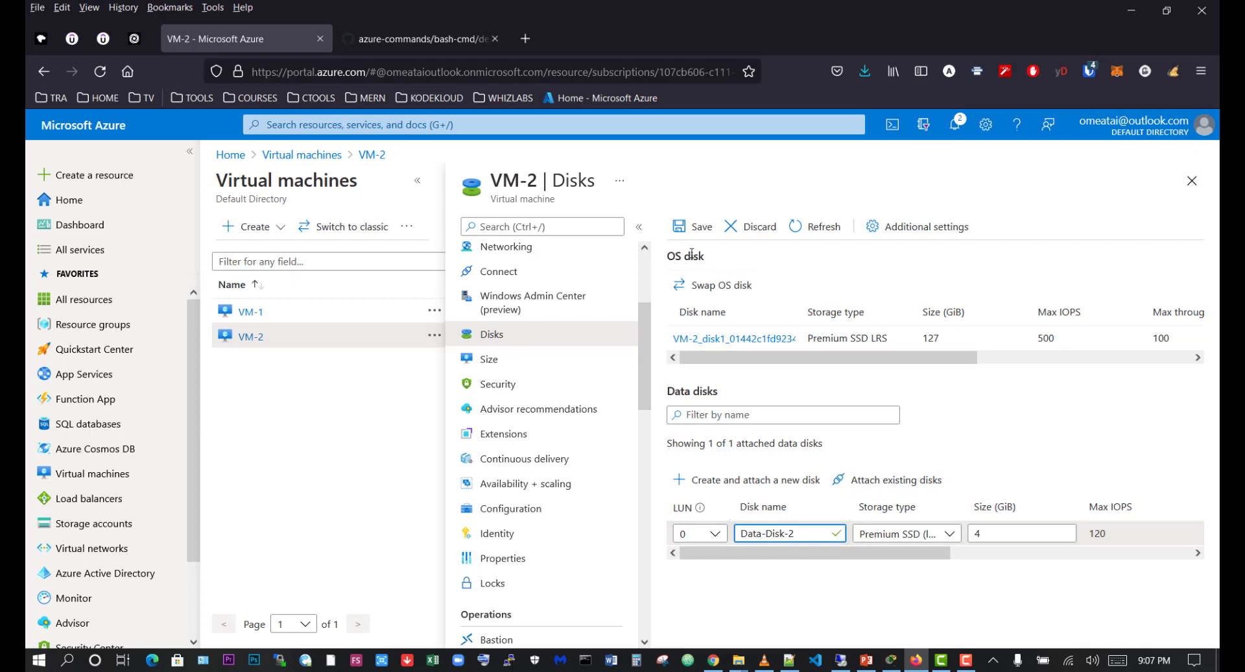
# - Set the new data disk's size to 32 GiB and save VM-2's disk configuration
pyautogui.click(998, 534)
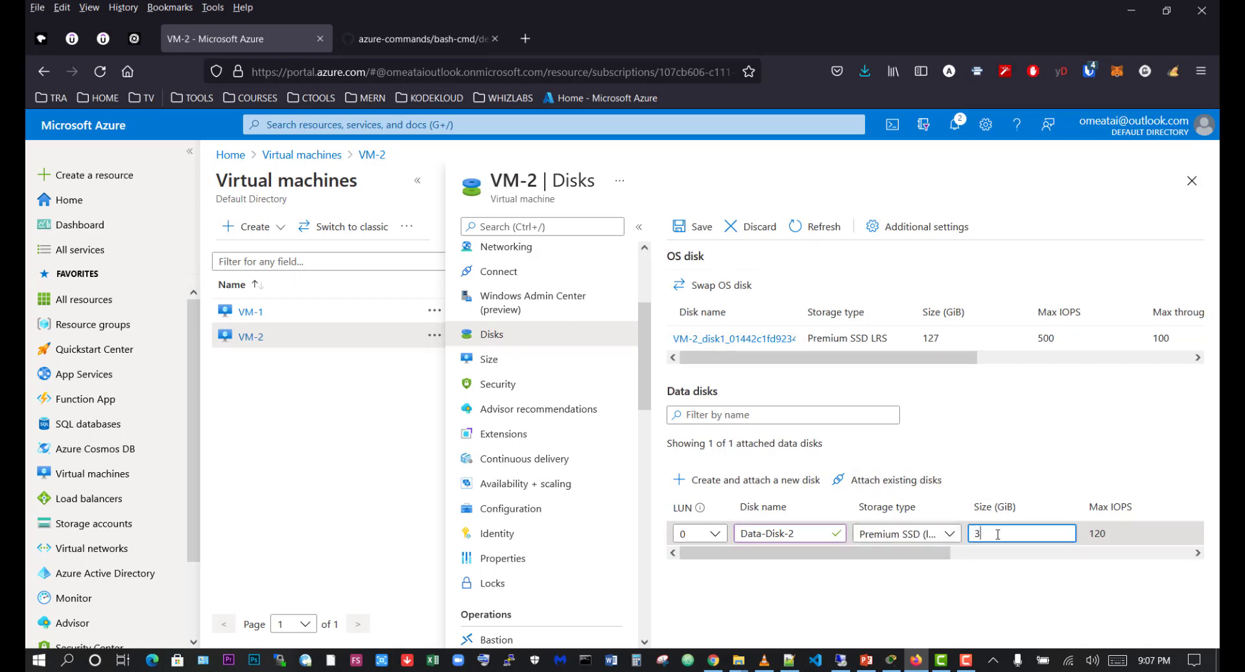
pyautogui.moveTo(935, 553); pyautogui.dragTo(1213, 567)
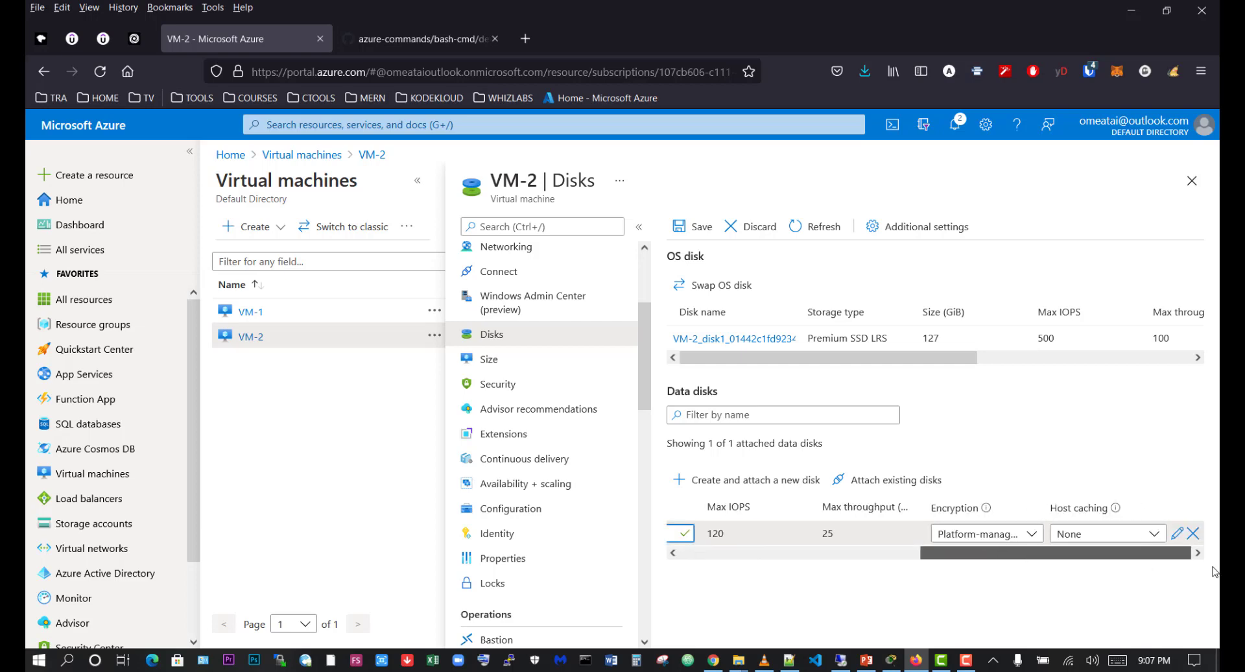
pyautogui.click(682, 228)
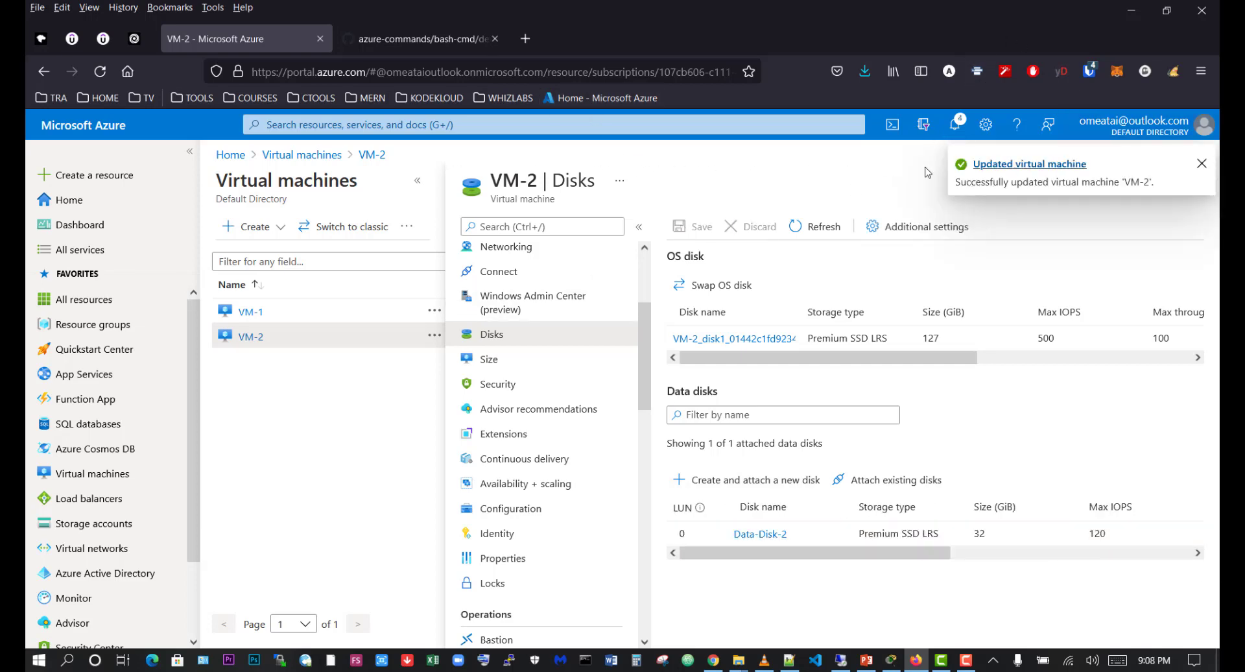
# - Check the data disk and OS disk entries in VM-2's overview properties
pyautogui.scroll(3, 598, 318)
pyautogui.click(514, 254)
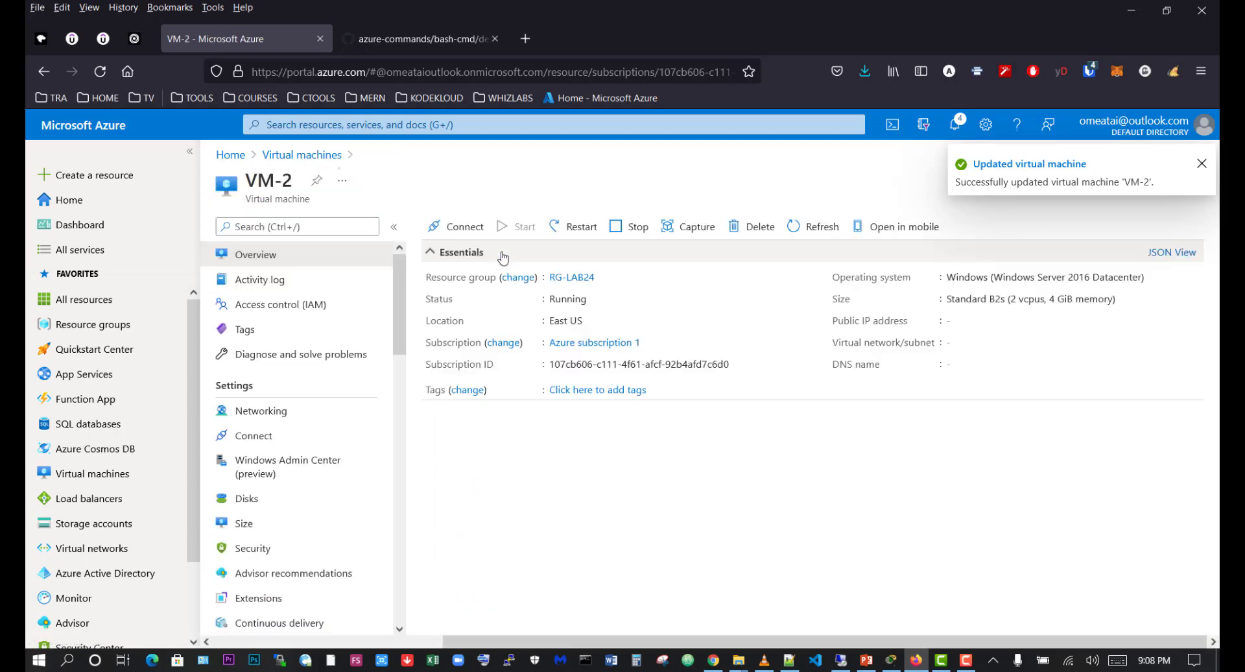
pyautogui.scroll(-5, 927, 388)
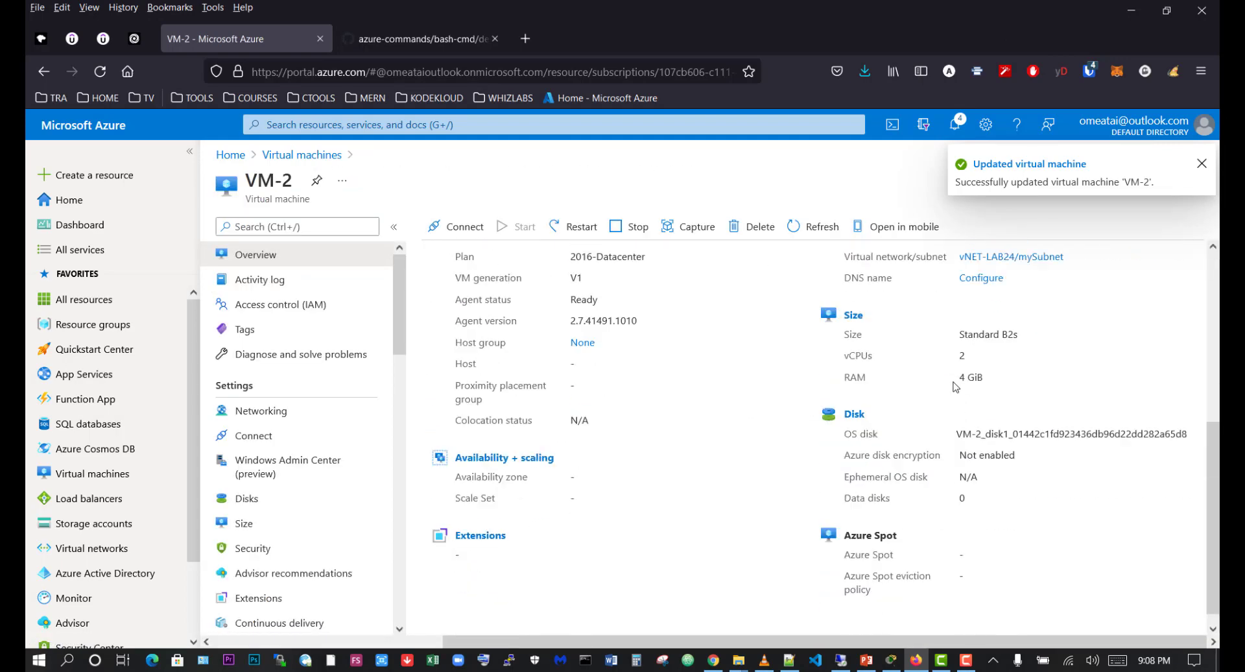
pyautogui.moveTo(840, 487); pyautogui.dragTo(1011, 499)
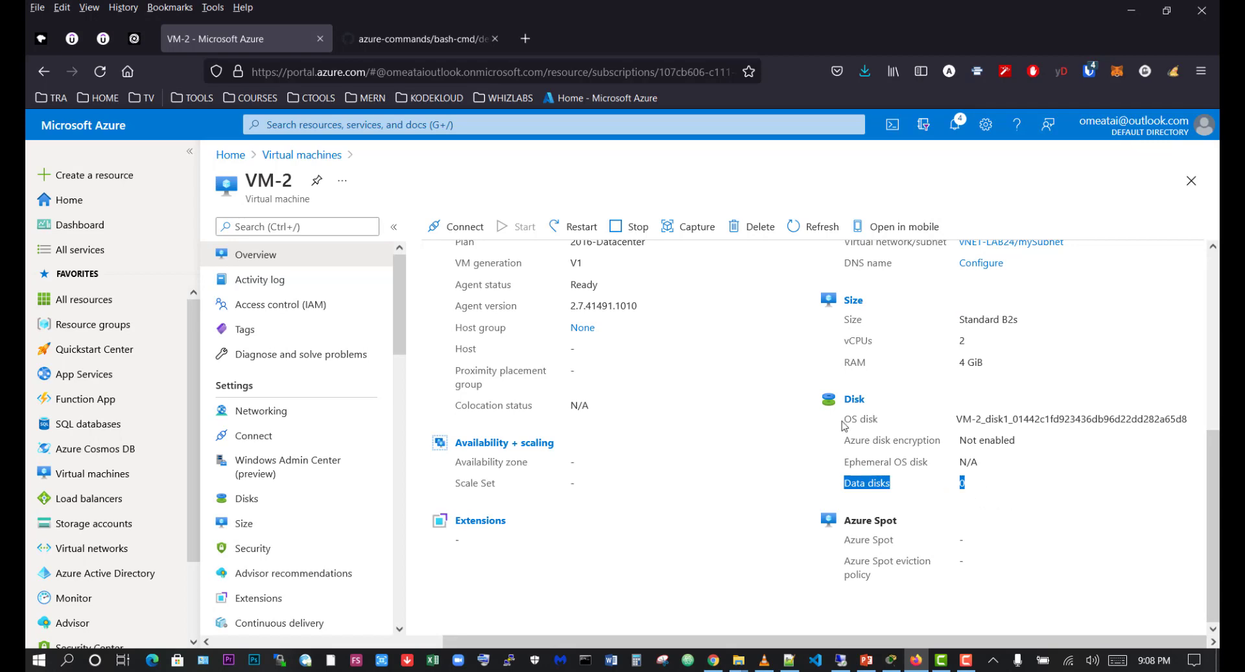
pyautogui.moveTo(841, 420); pyautogui.dragTo(1153, 418)
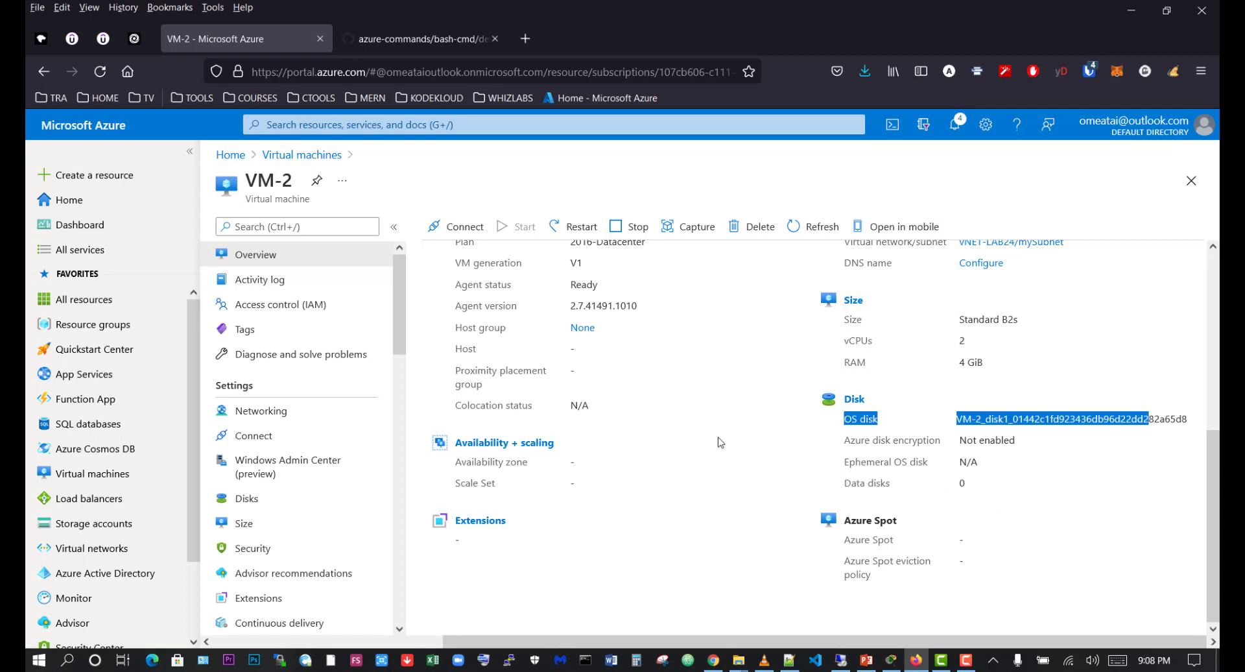
pyautogui.click(732, 464)
pyautogui.scroll(5, 714, 454)
# - Download VM-2's RDP file, open it with Remote Desktop Connection and start connecting
pyautogui.click(457, 226)
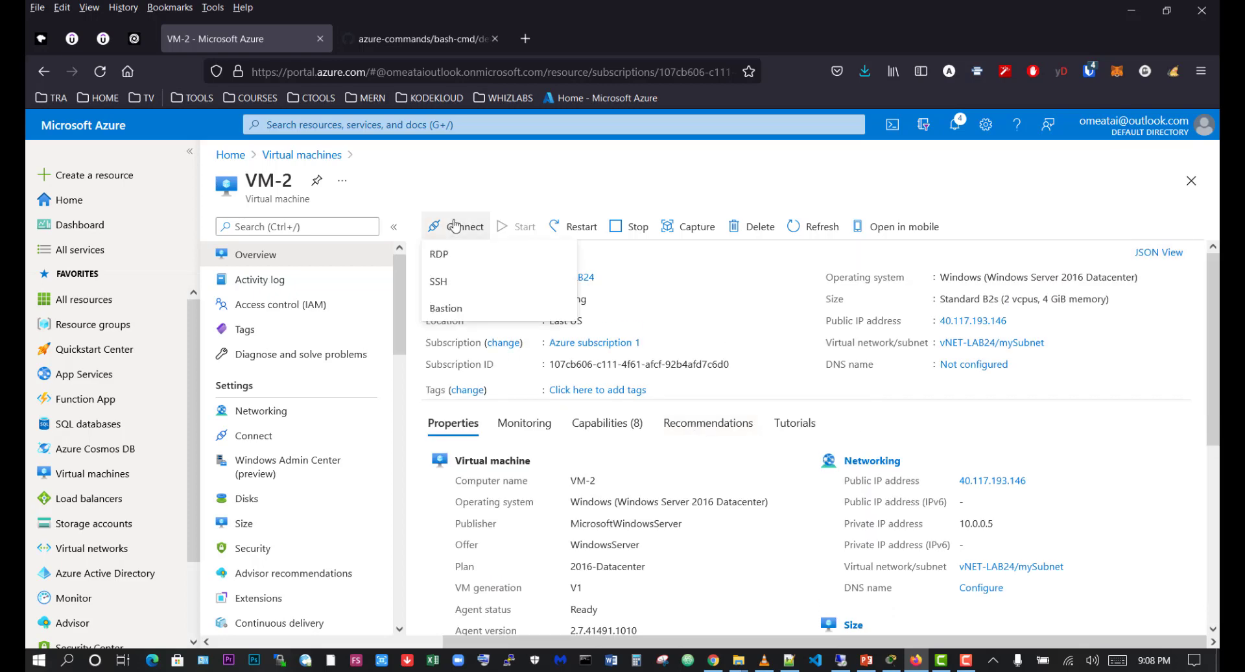
pyautogui.click(443, 261)
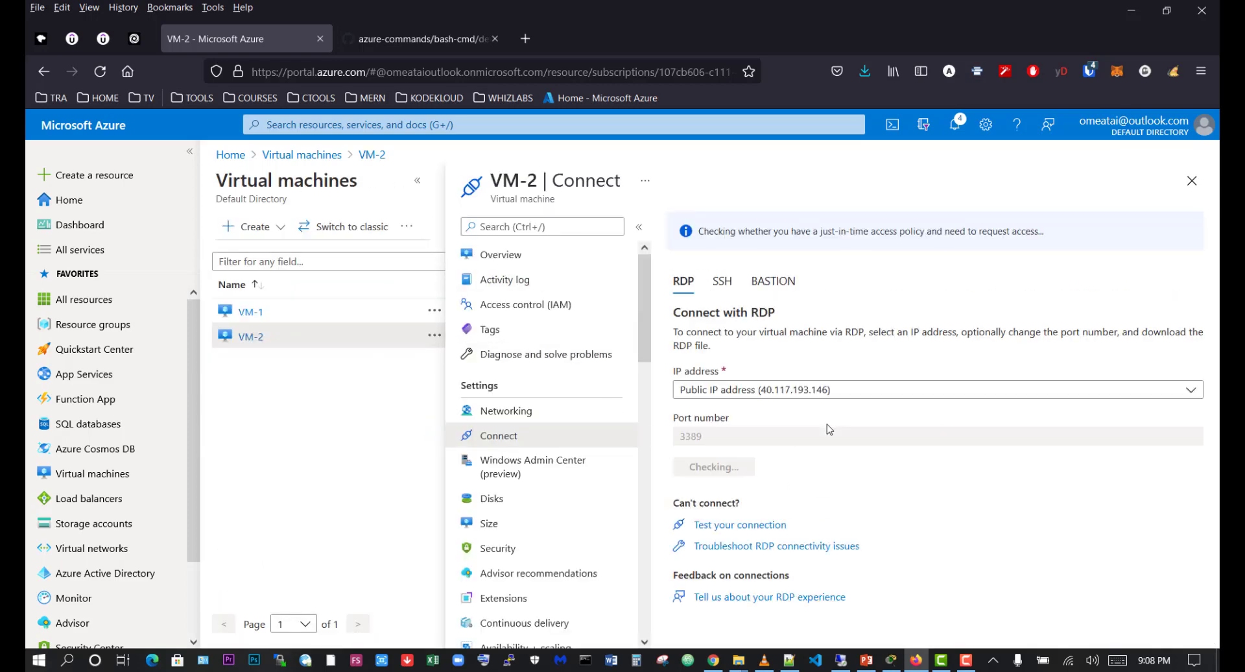
pyautogui.click(732, 467)
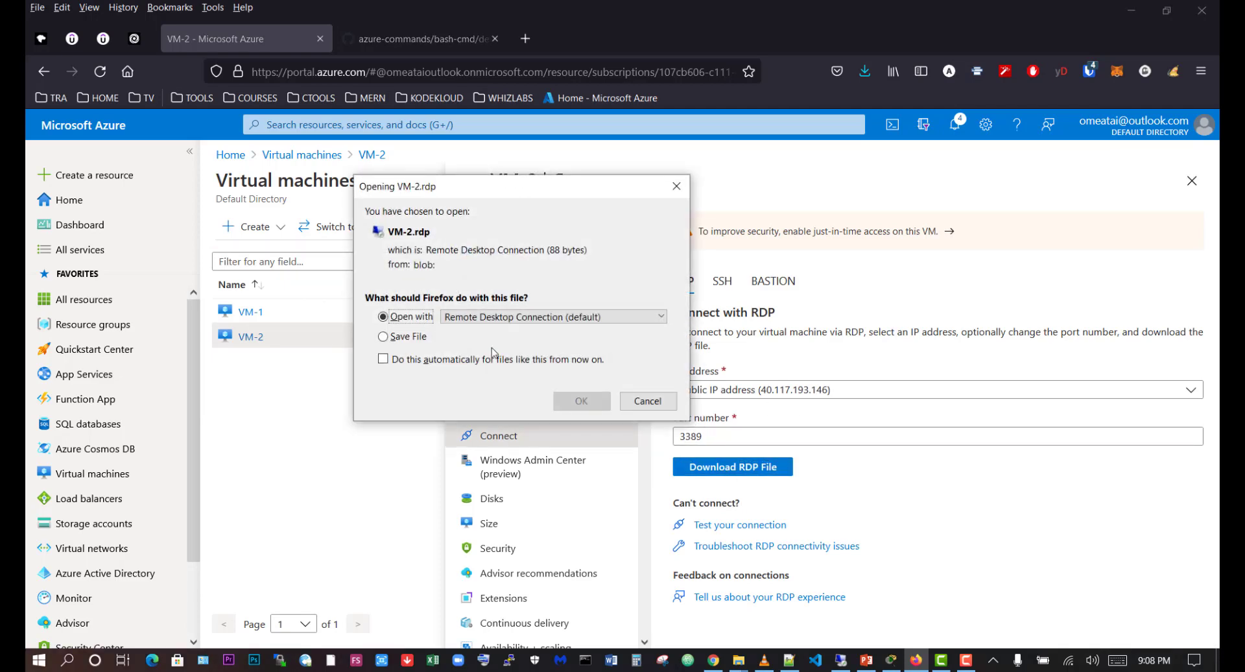
pyautogui.click(566, 403)
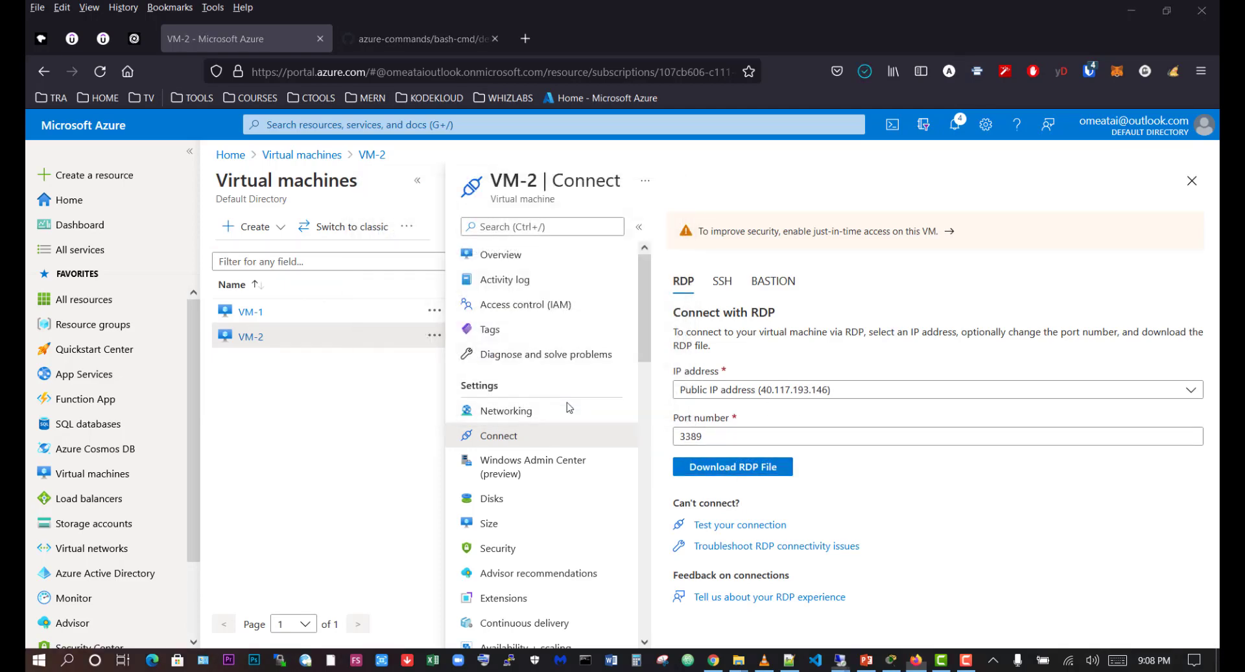
pyautogui.click(718, 412)
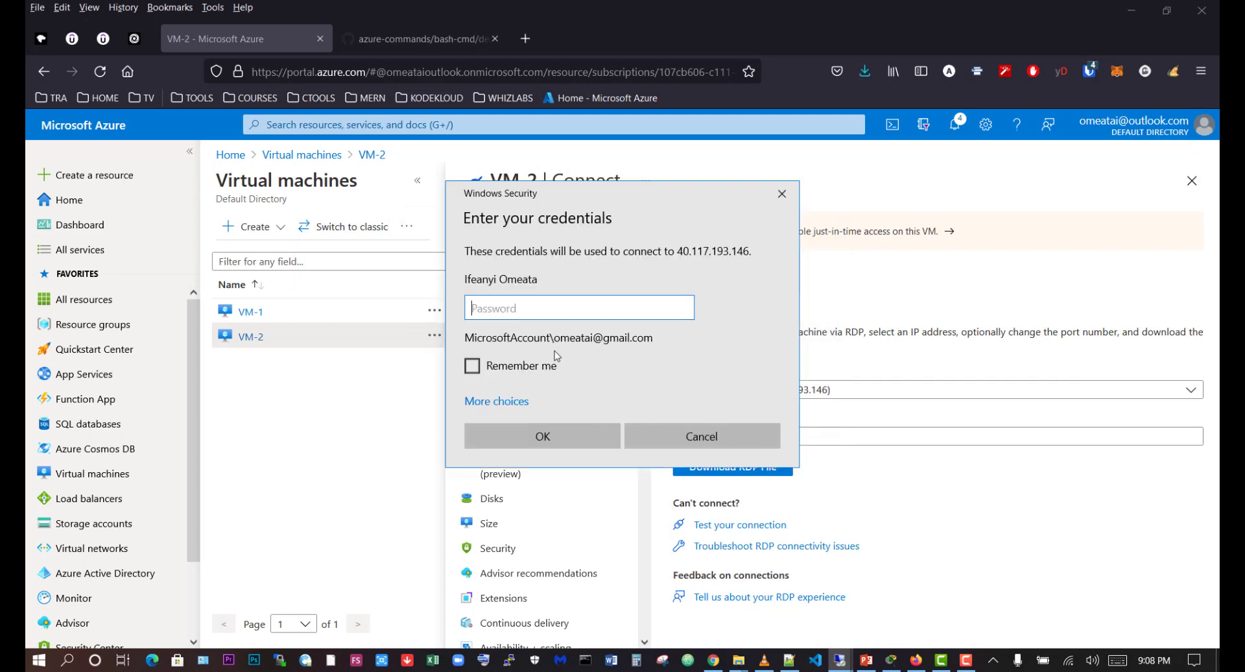
# - Sign in to VM-2 with a different account, using the username azureadmin and the account password, and accept the certificate warning
pyautogui.click(513, 402)
pyautogui.write('azureadmin')
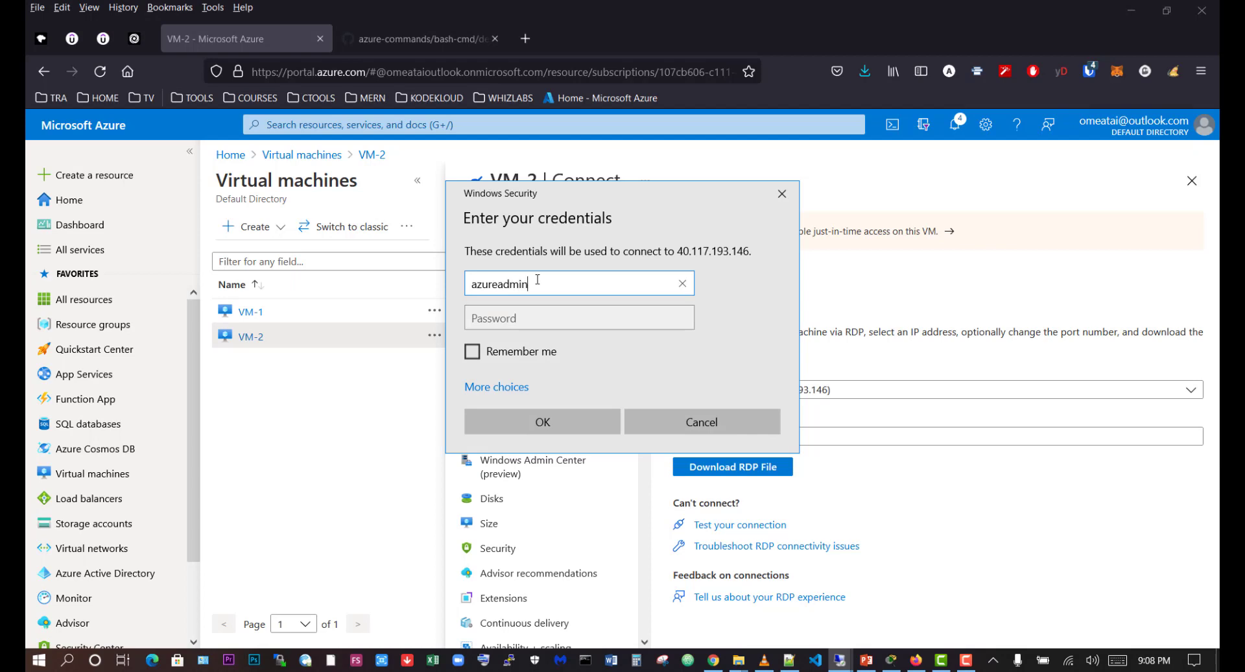
pyautogui.press('Tab')
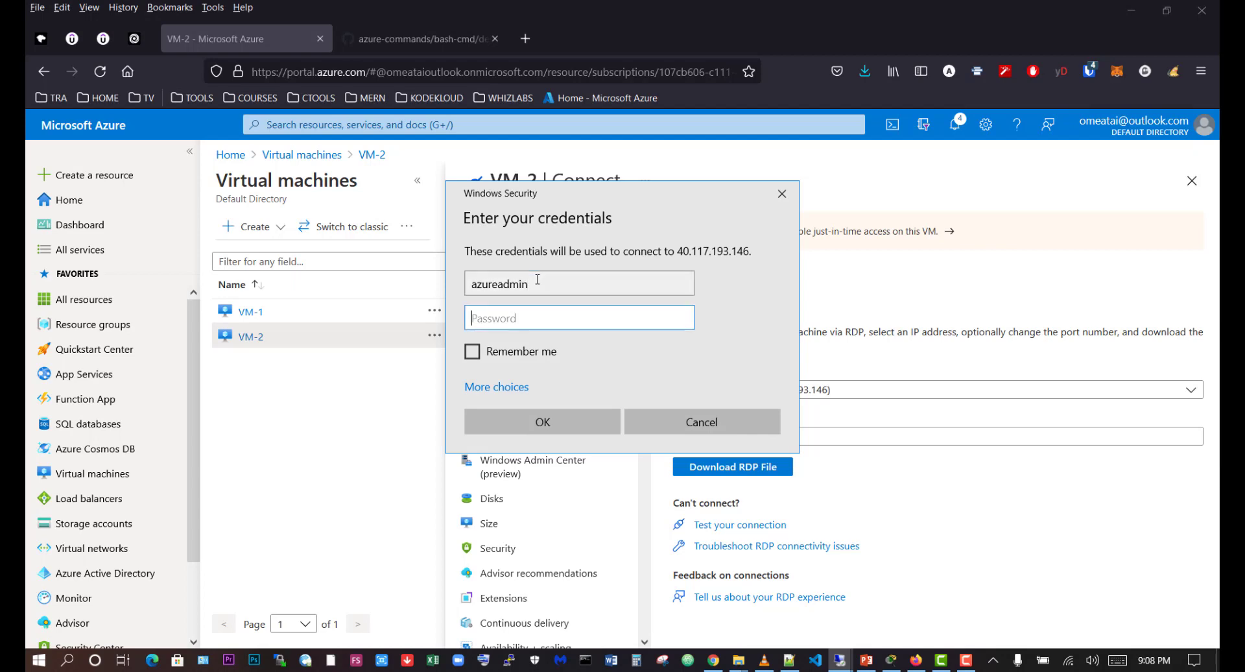
pyautogui.write('****')
pyautogui.click(551, 417)
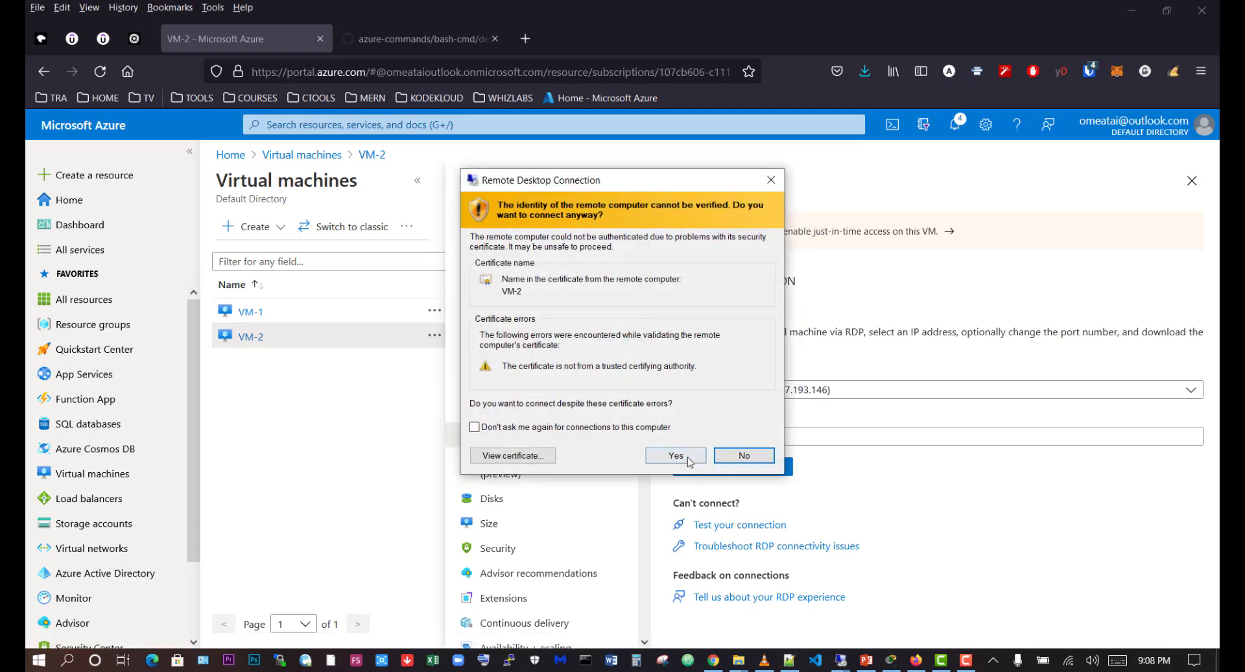
pyautogui.click(688, 456)
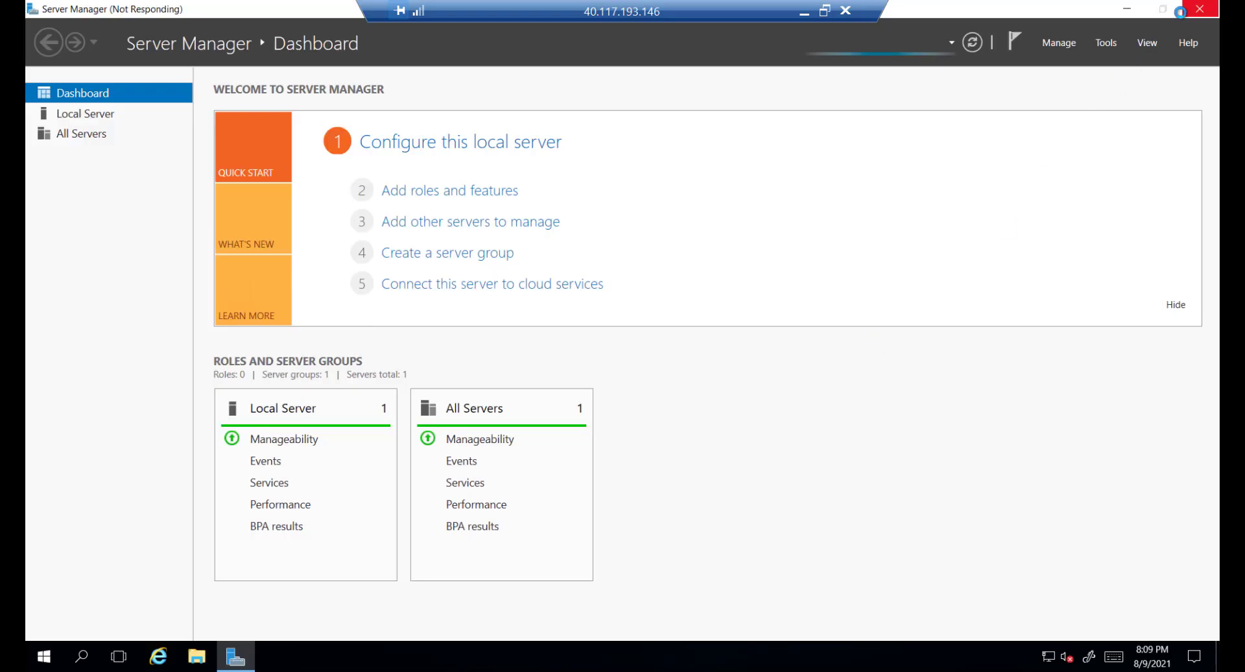
# - Close Server Manager on VM-2 and check the available drives under This PC in File Explorer
pyautogui.click(1201, 9)
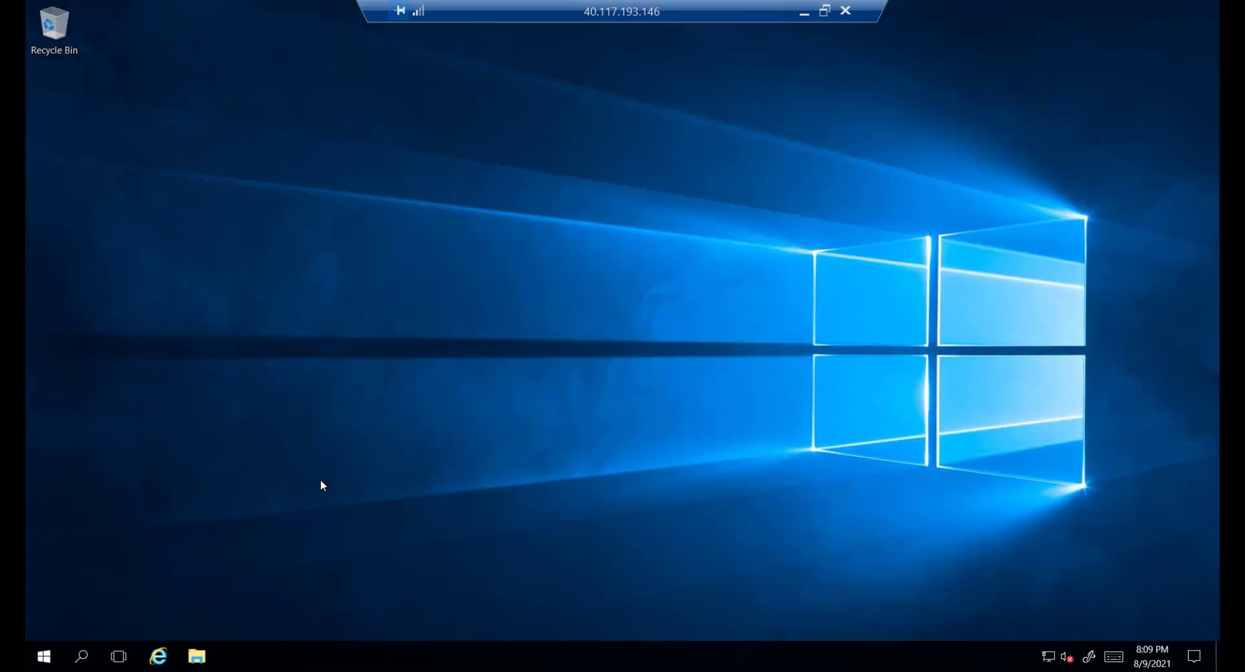
pyautogui.click(197, 656)
pyautogui.moveTo(380, 114); pyautogui.dragTo(517, 110)
pyautogui.click(327, 280)
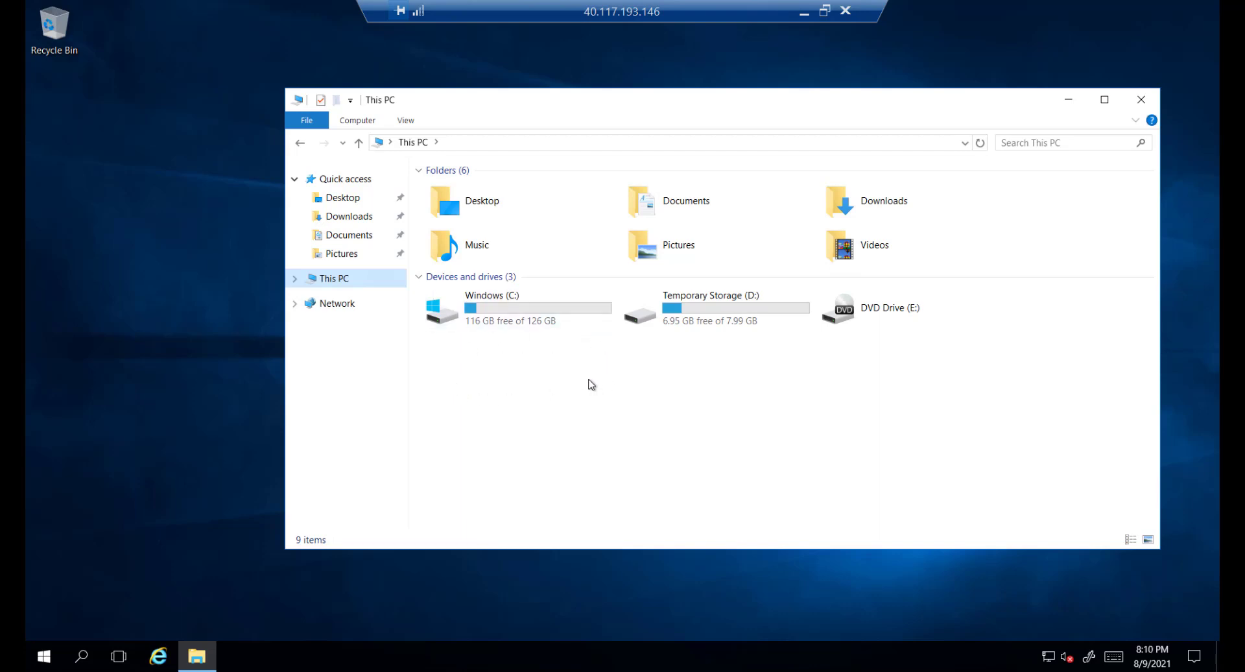
# - Search Windows for diskmgmt on VM-2, initialize Disk 2 with the MBR partition style and maximize Disk Management
pyautogui.click(81, 656)
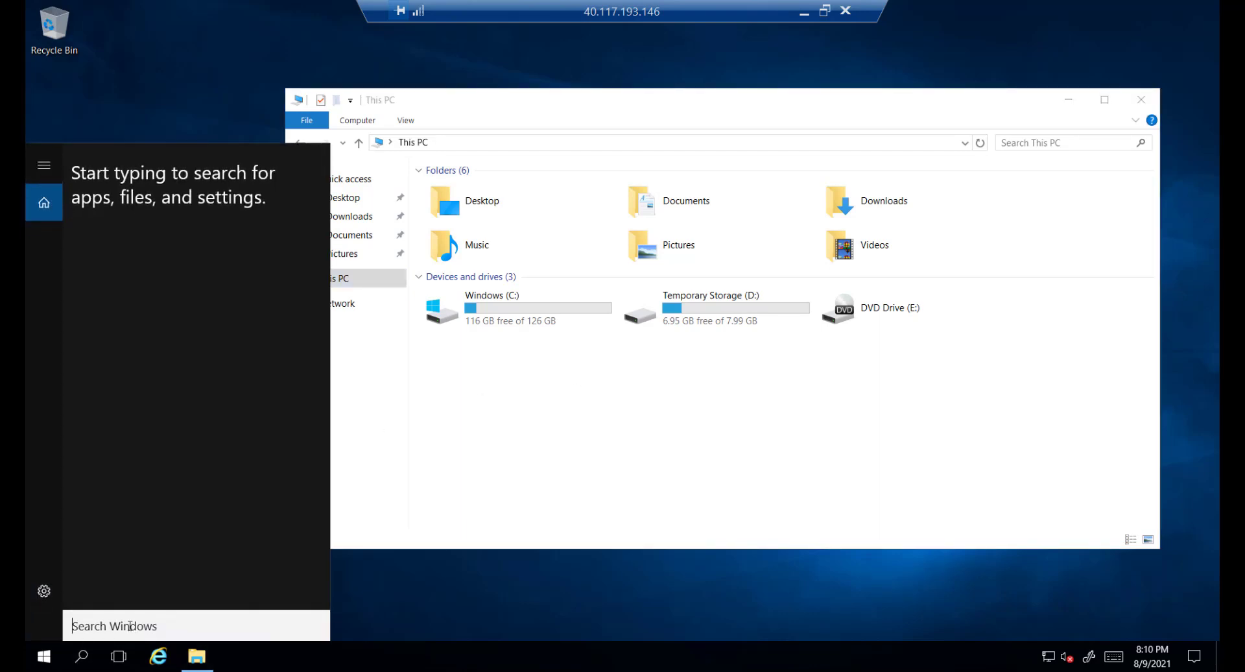
pyautogui.write('diskmgmt')
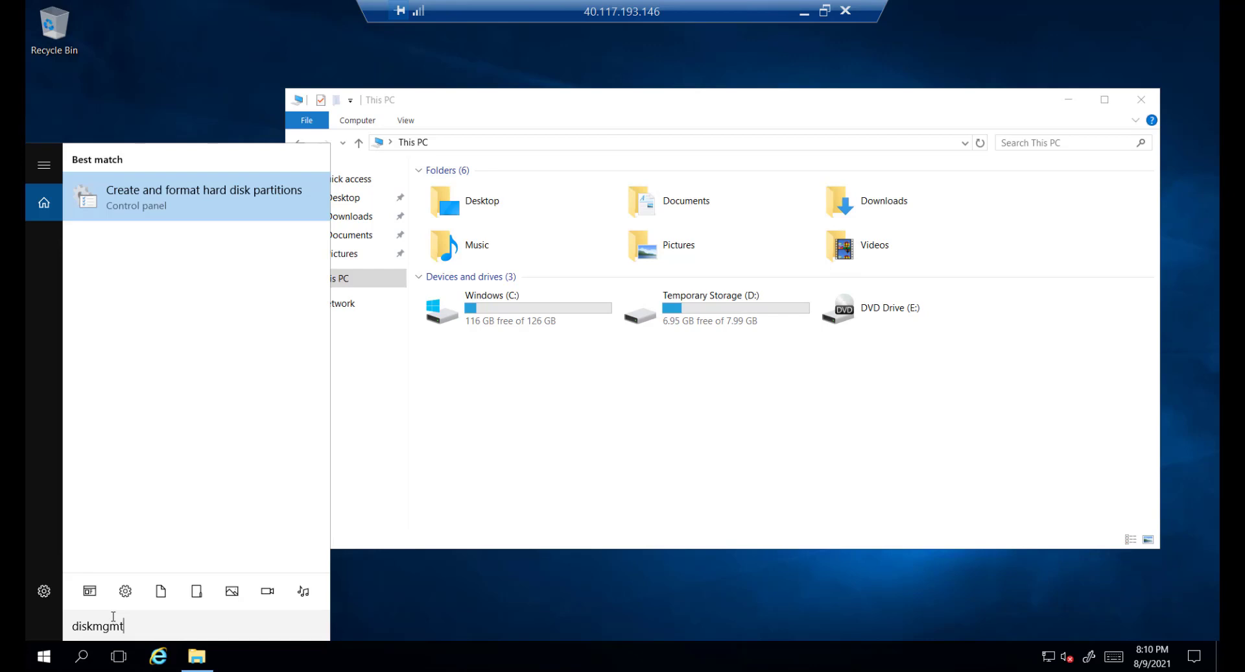
pyautogui.click(185, 205)
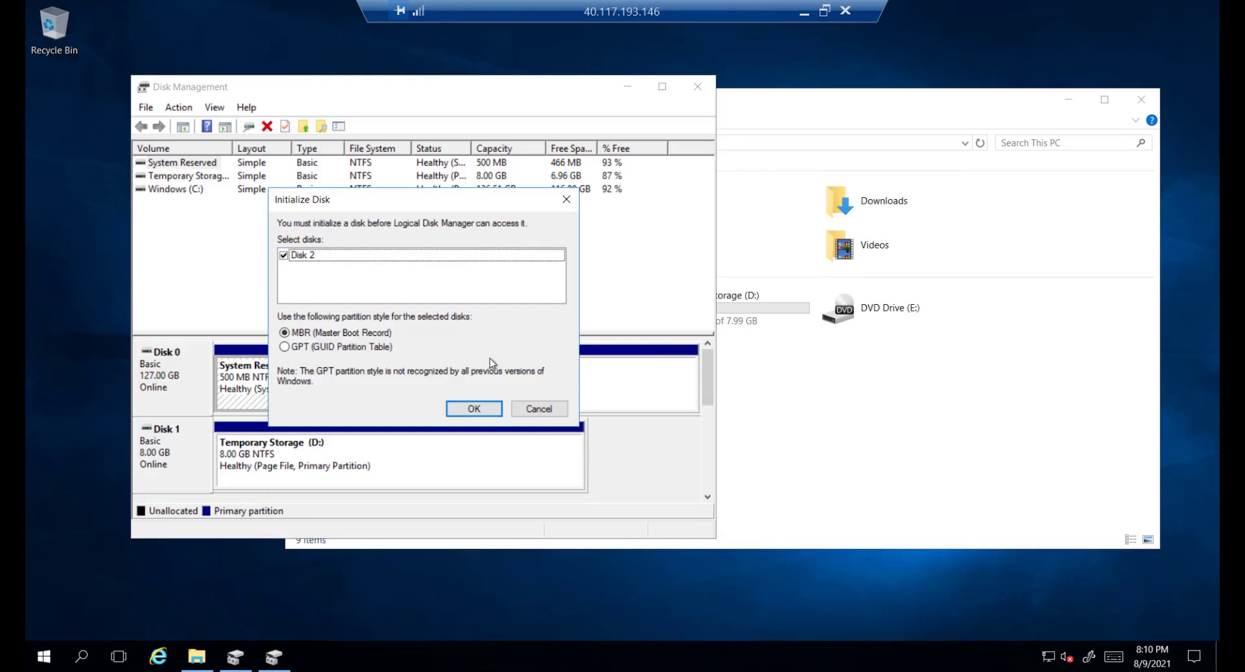
pyautogui.click(474, 408)
pyautogui.click(664, 89)
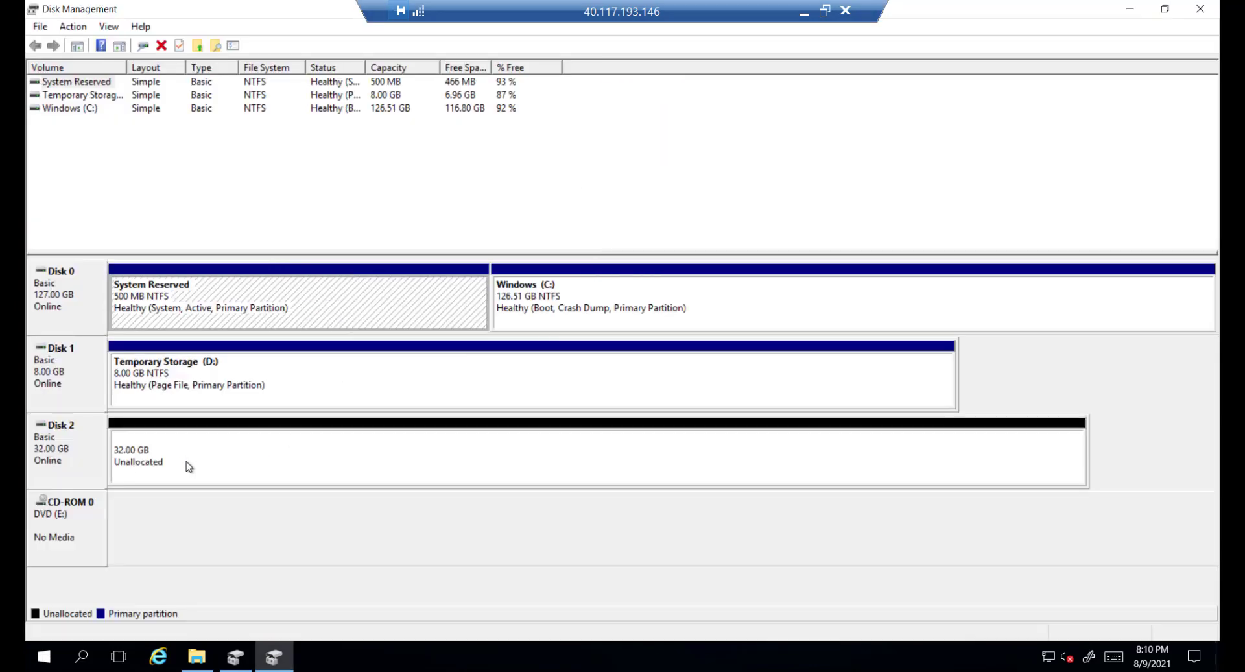
# - Create a full-size simple NTFS volume on VM-2's Disk 2 with drive letter F and label Data-Disk-Vm2, and close Disk Management
pyautogui.rightClick(213, 451)
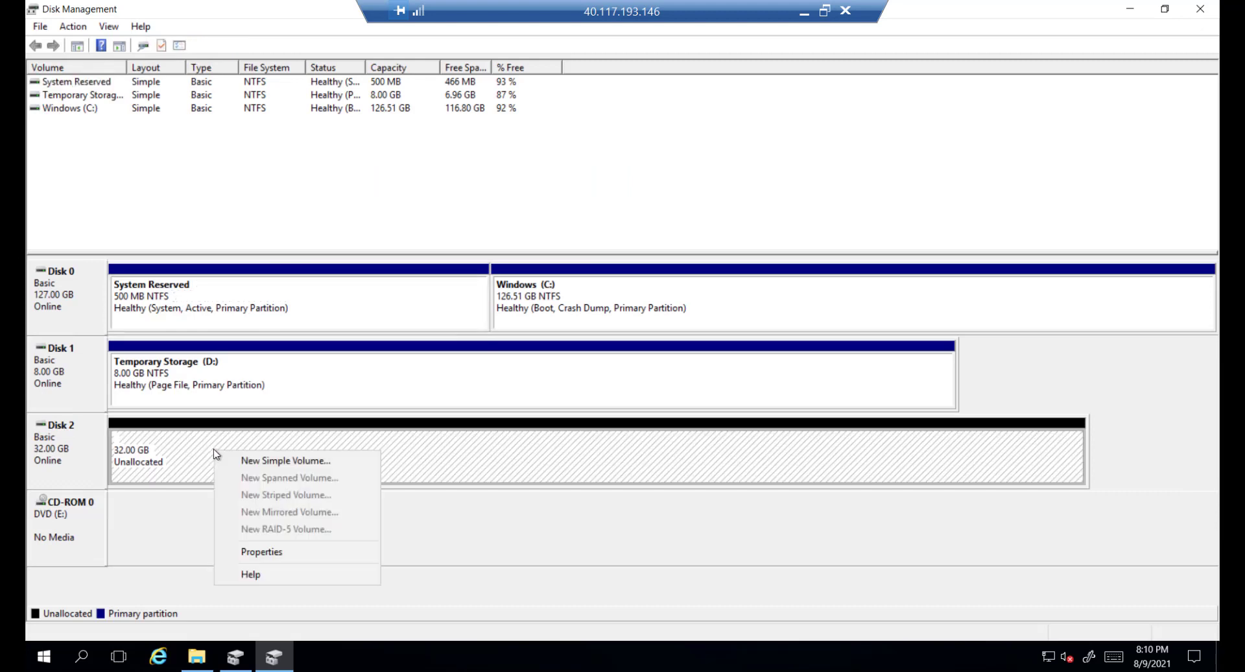
pyautogui.click(300, 459)
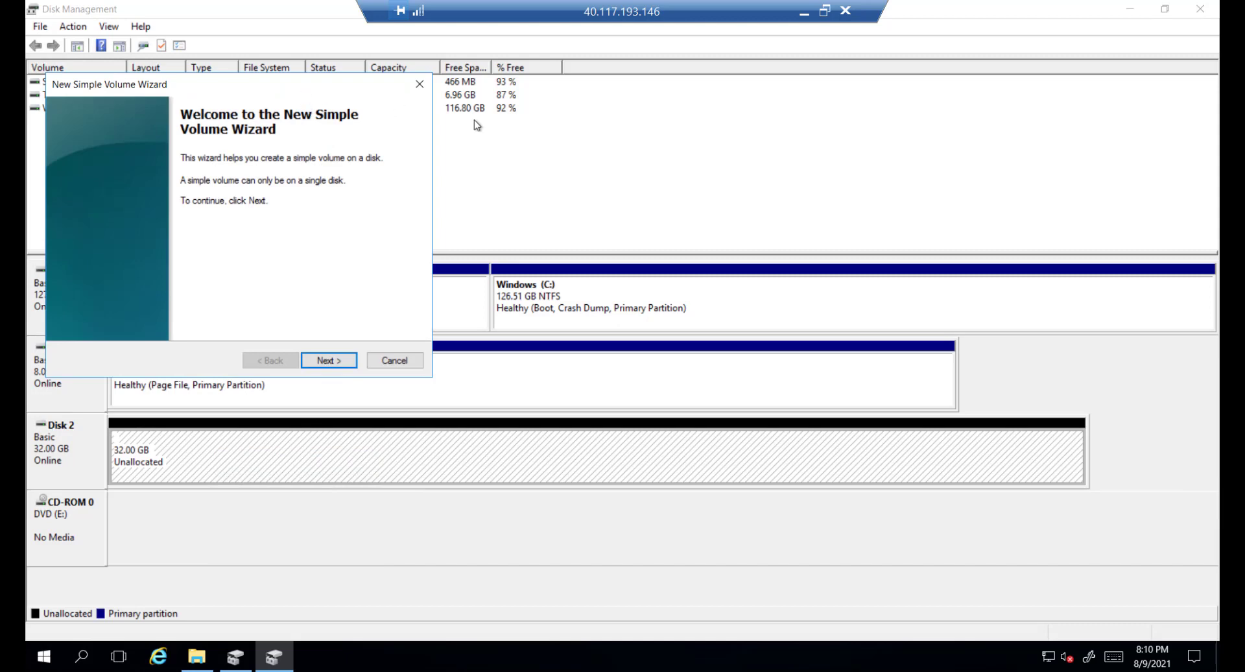
pyautogui.click(579, 418)
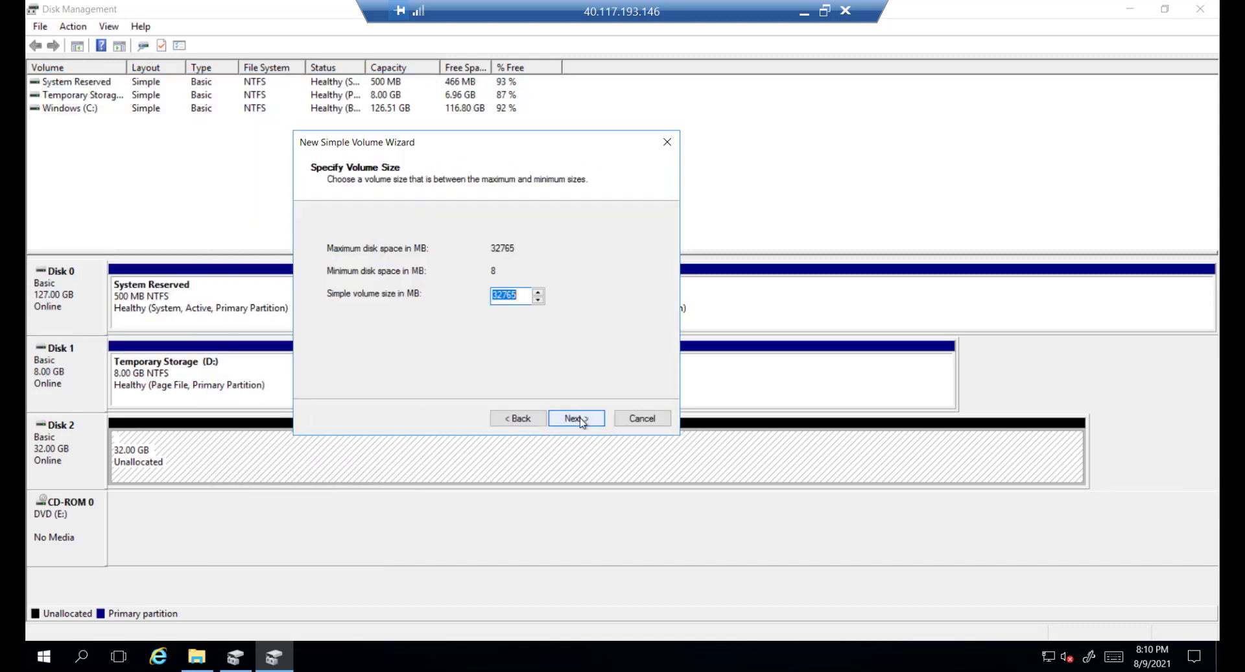
pyautogui.click(580, 418)
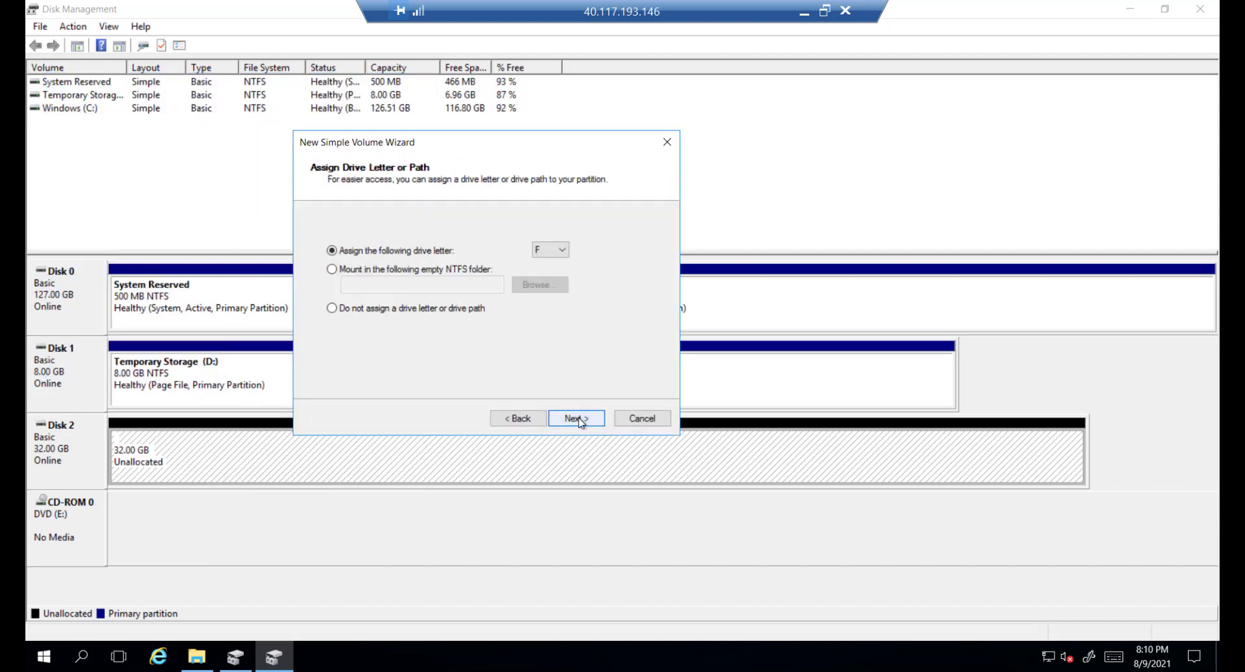
pyautogui.click(579, 419)
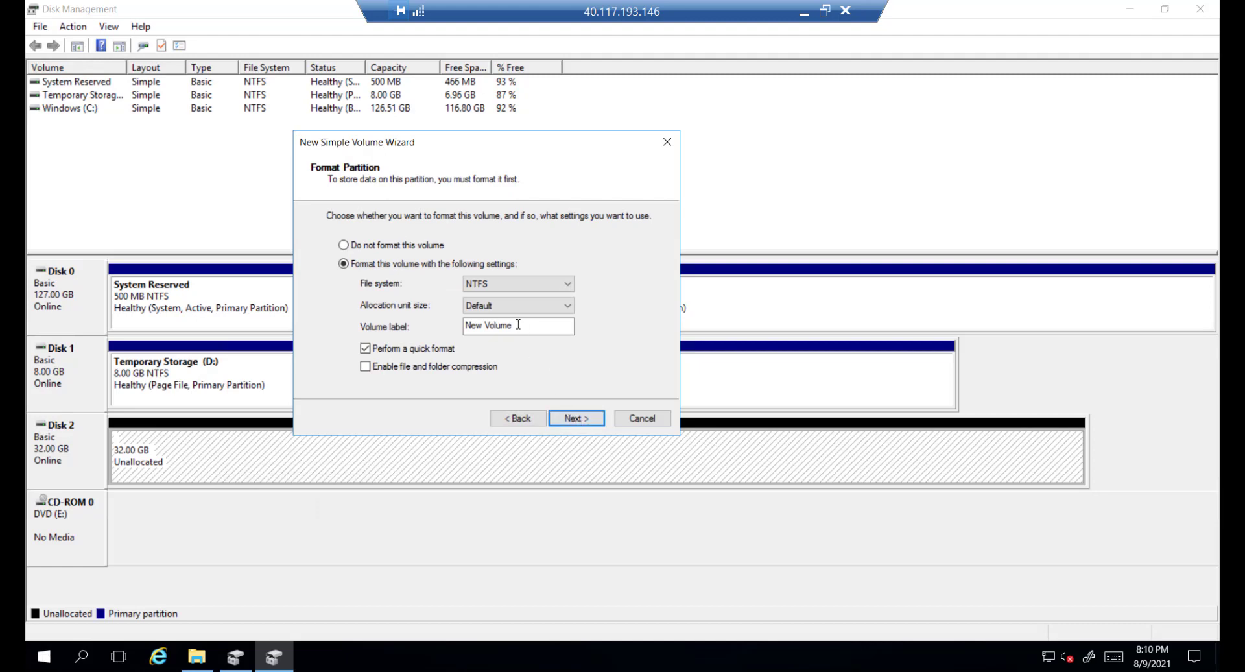
pyautogui.moveTo(518, 324); pyautogui.dragTo(460, 323)
pyautogui.write('Data-Disk-Vm2')
pyautogui.click(576, 419)
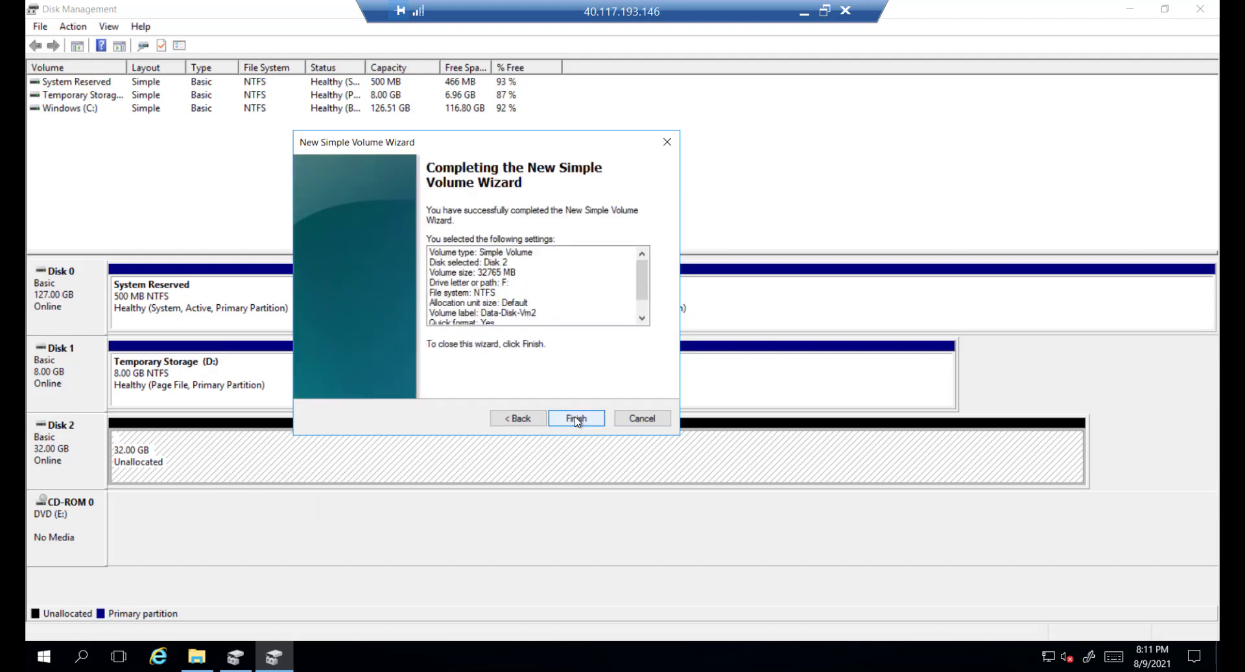
pyautogui.click(575, 418)
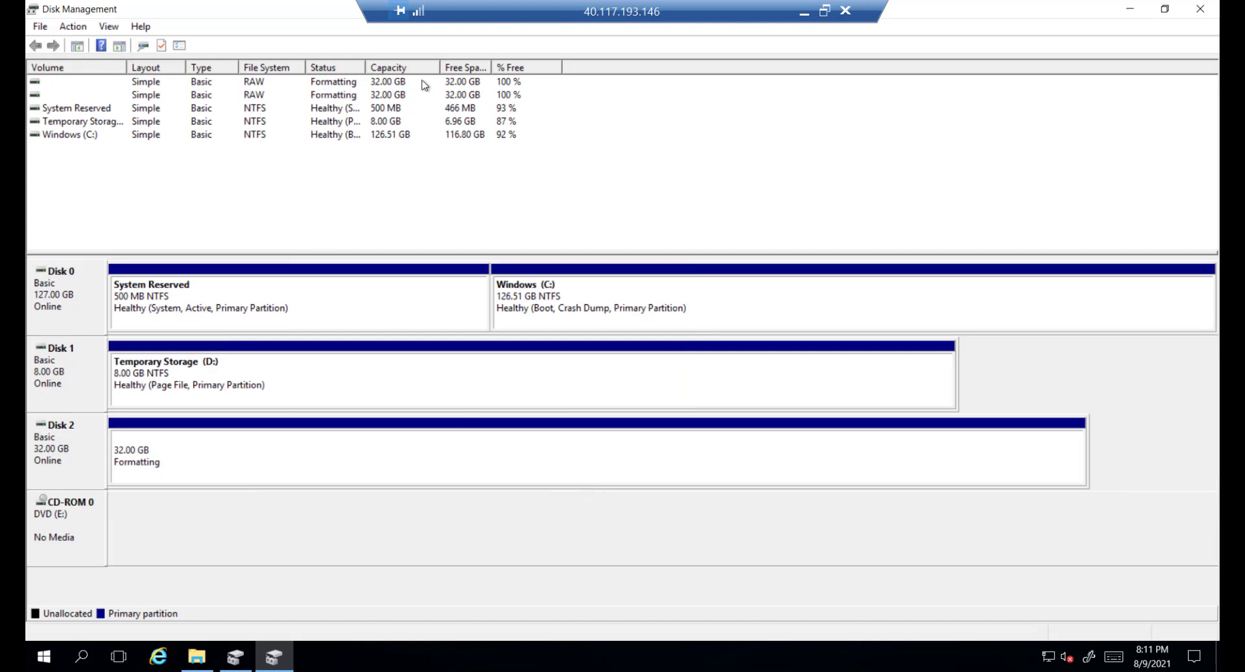
pyautogui.click(89, 96)
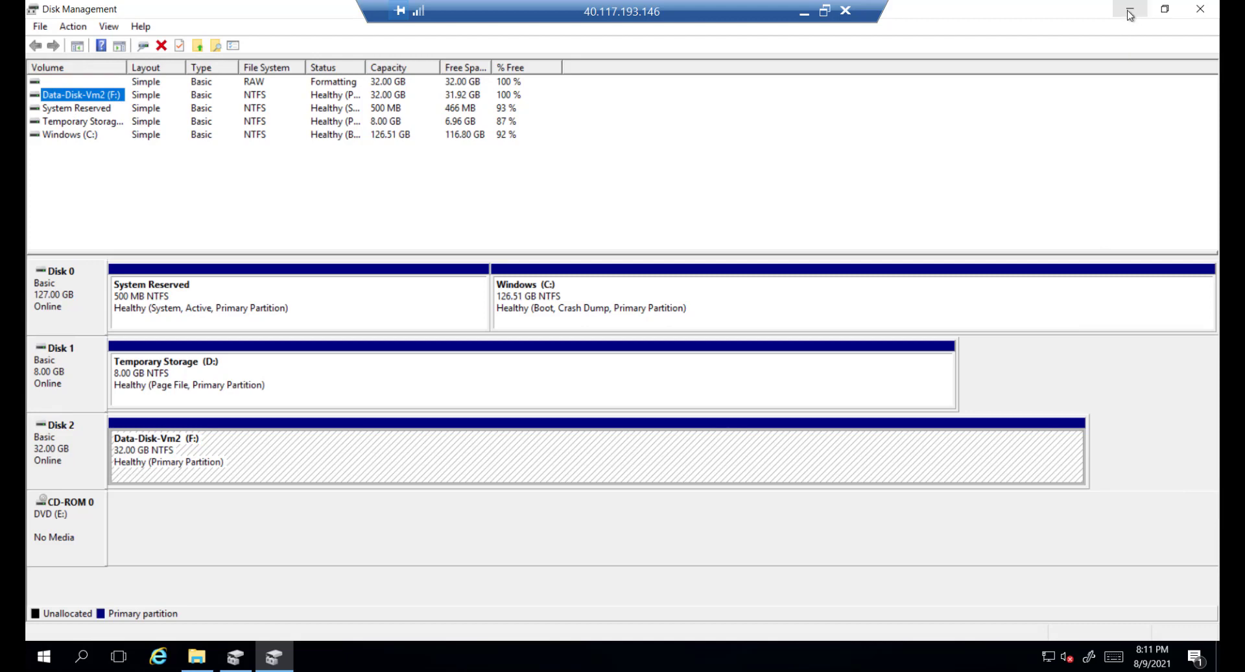
pyautogui.click(1201, 13)
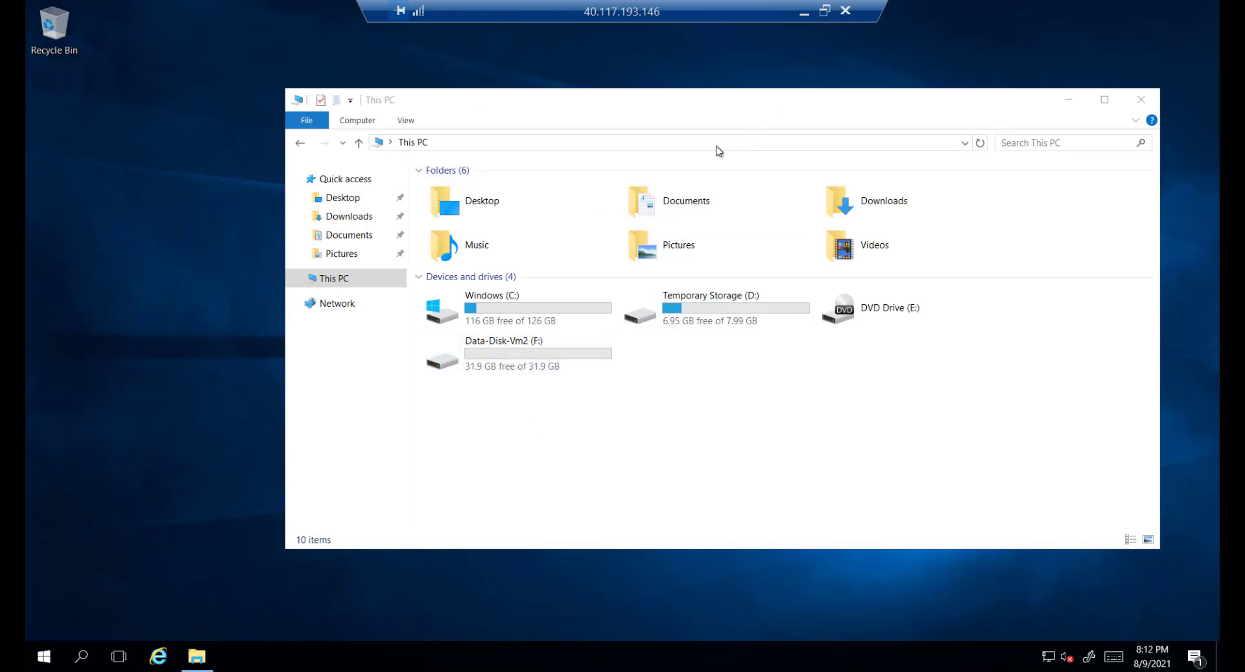
# - Create a text document named VM2 on the Data-Disk-Vm2 (F:) drive
pyautogui.doubleClick(524, 357)
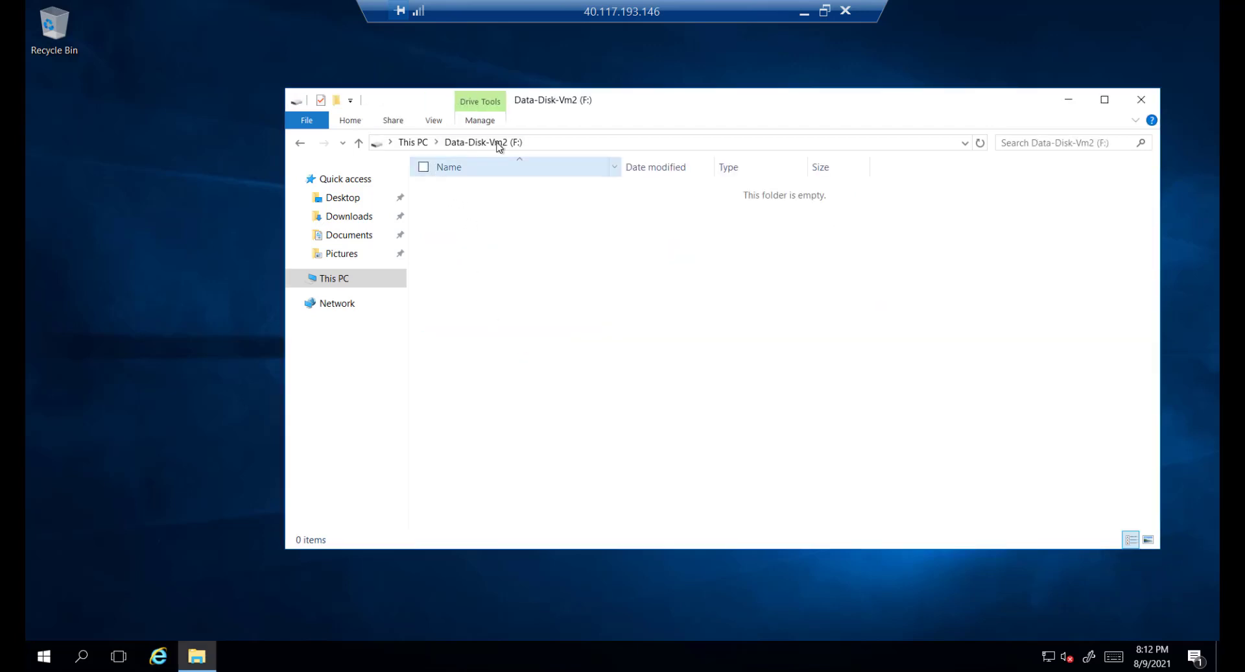
pyautogui.rightClick(465, 216)
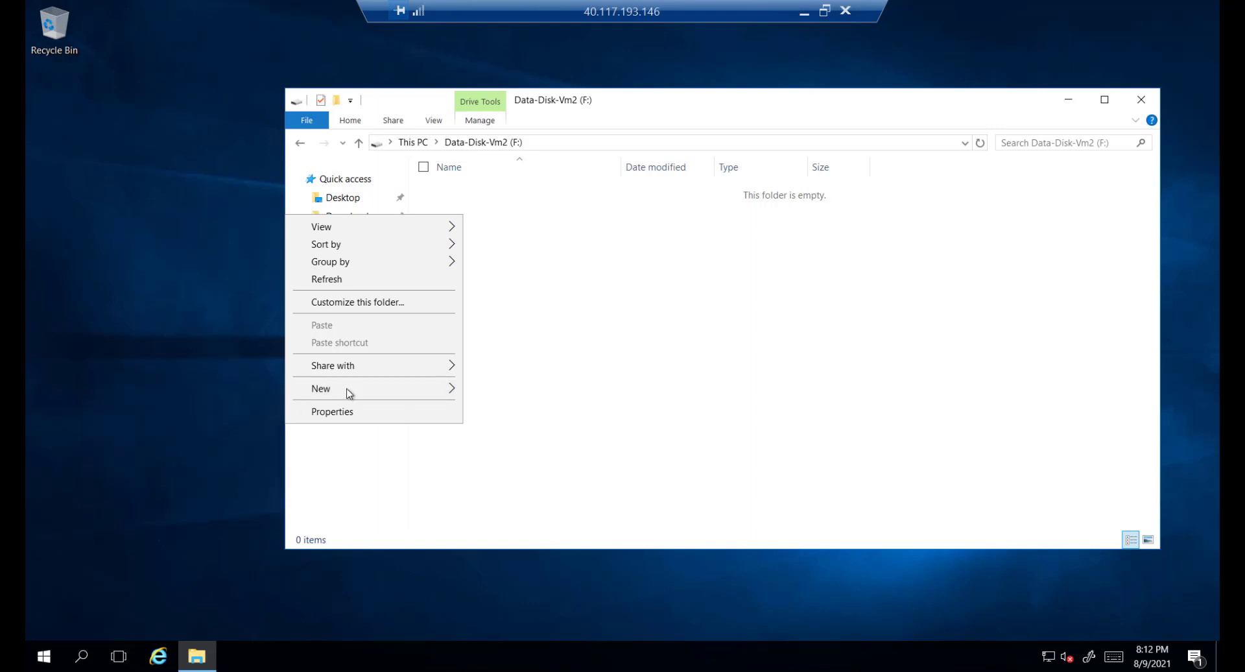
pyautogui.moveTo(321, 388)
pyautogui.click(160, 483)
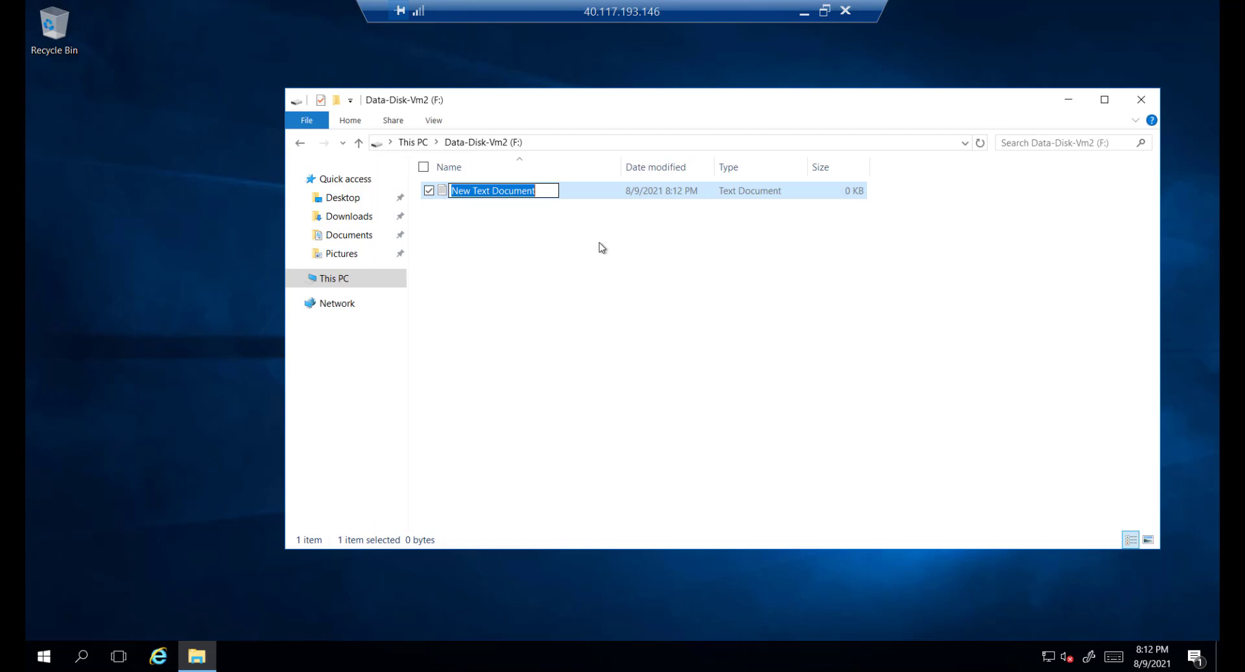
pyautogui.write('VM2')
pyautogui.press('Return')
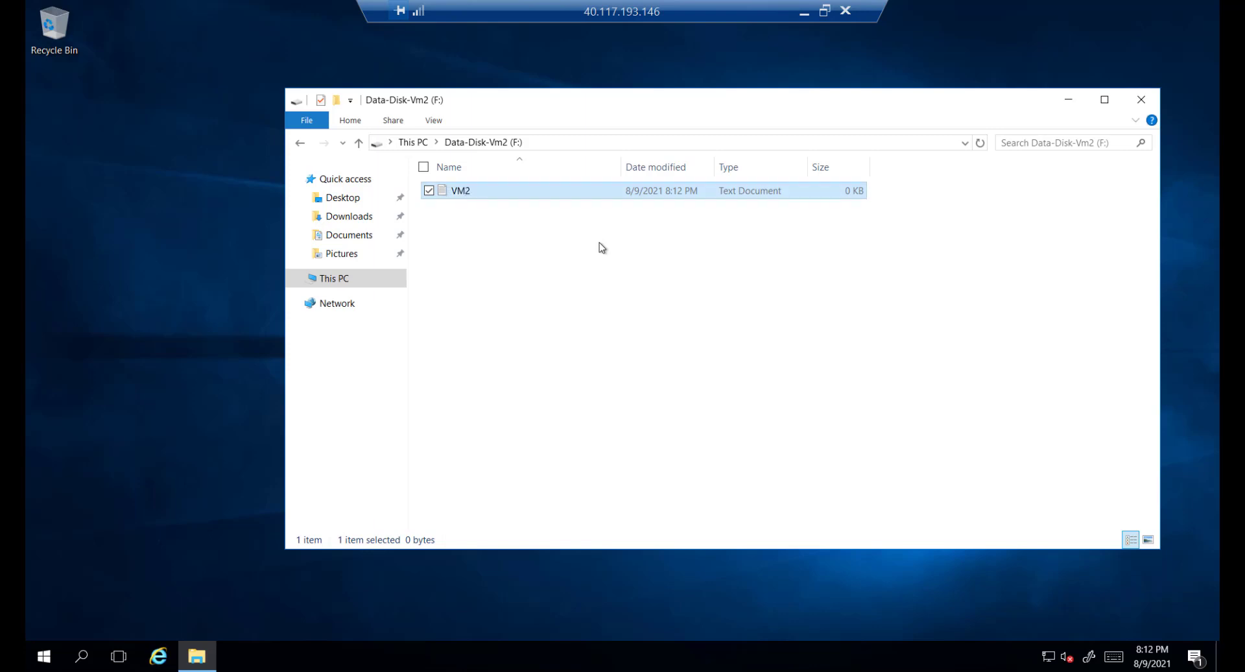
# - Write "This is a VM2 file" in the VM2 text document, save it and close Notepad
pyautogui.doubleClick(491, 192)
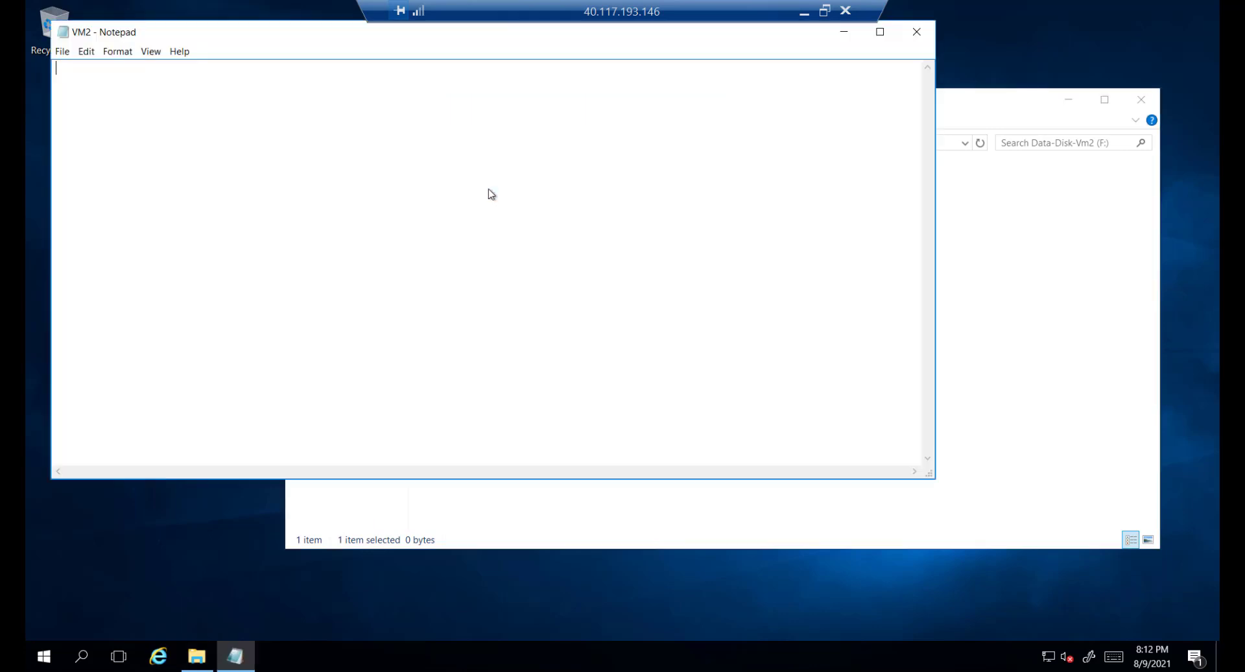
pyautogui.write('Thois')
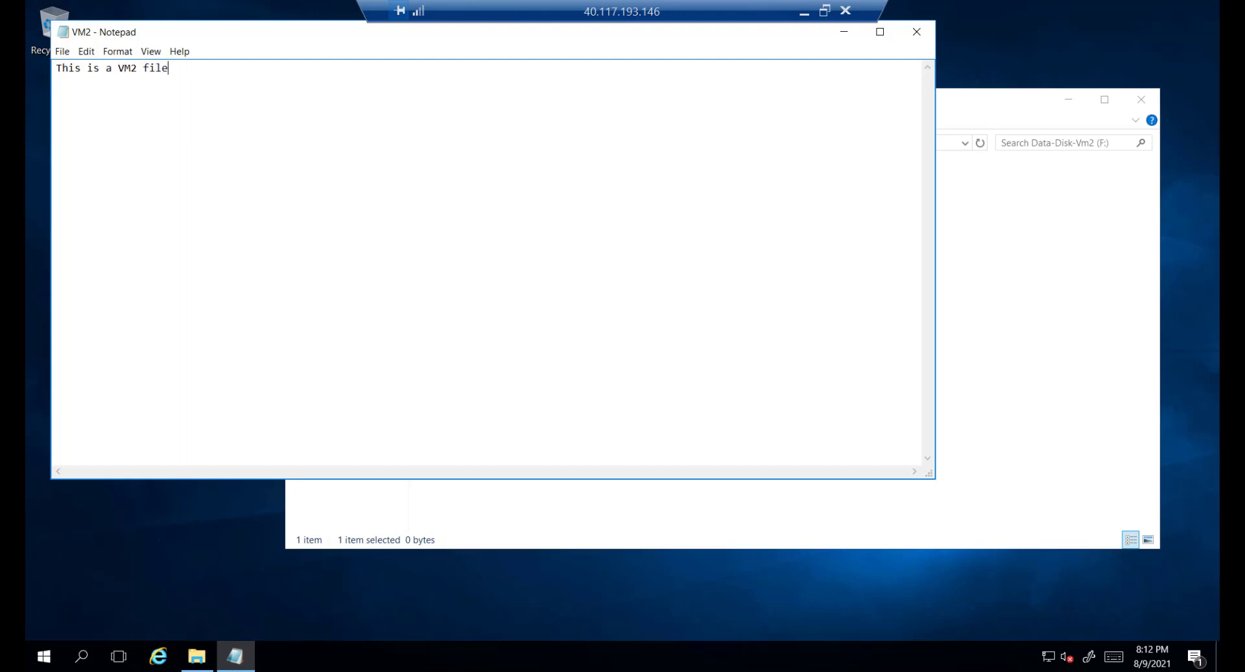
pyautogui.click(917, 34)
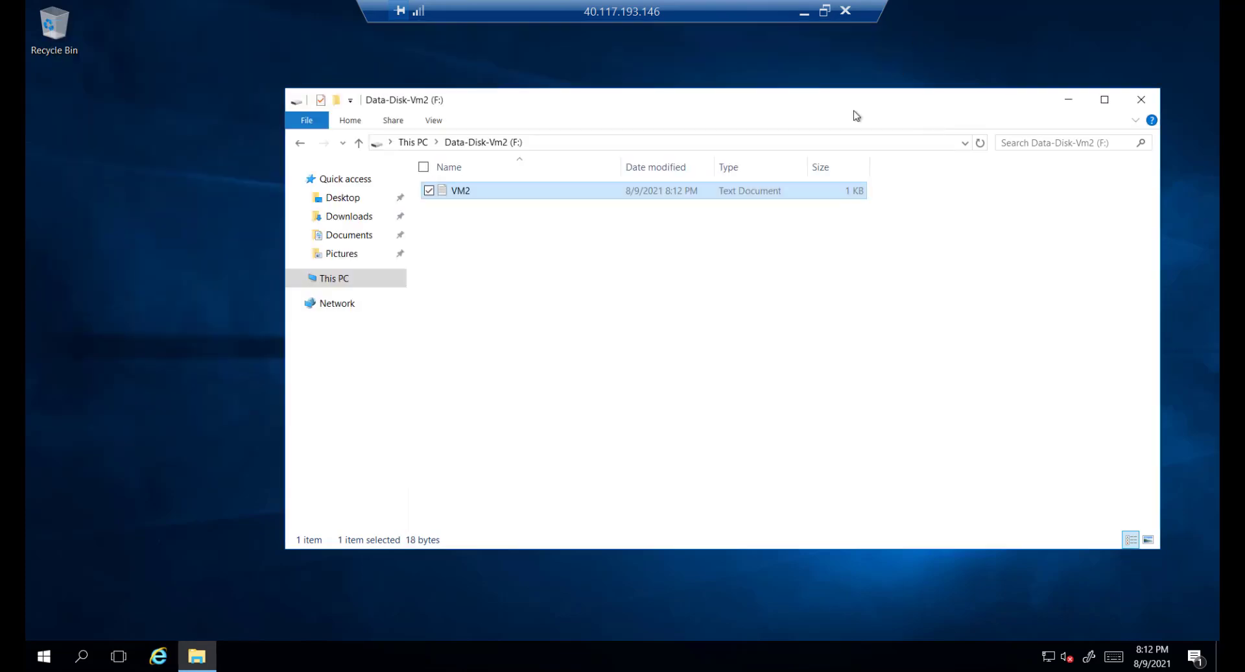
# - Switch to VM-1's remote desktop session and close Disk Management there
pyautogui.click(804, 12)
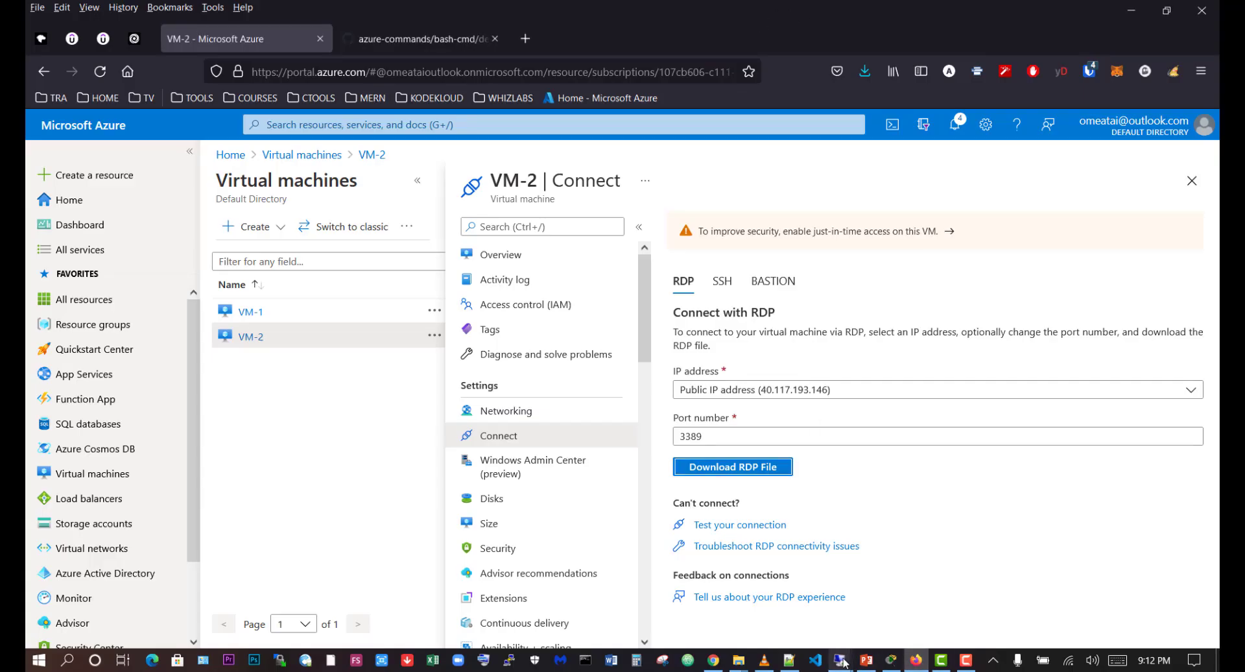
pyautogui.moveTo(869, 660)
pyautogui.click(759, 590)
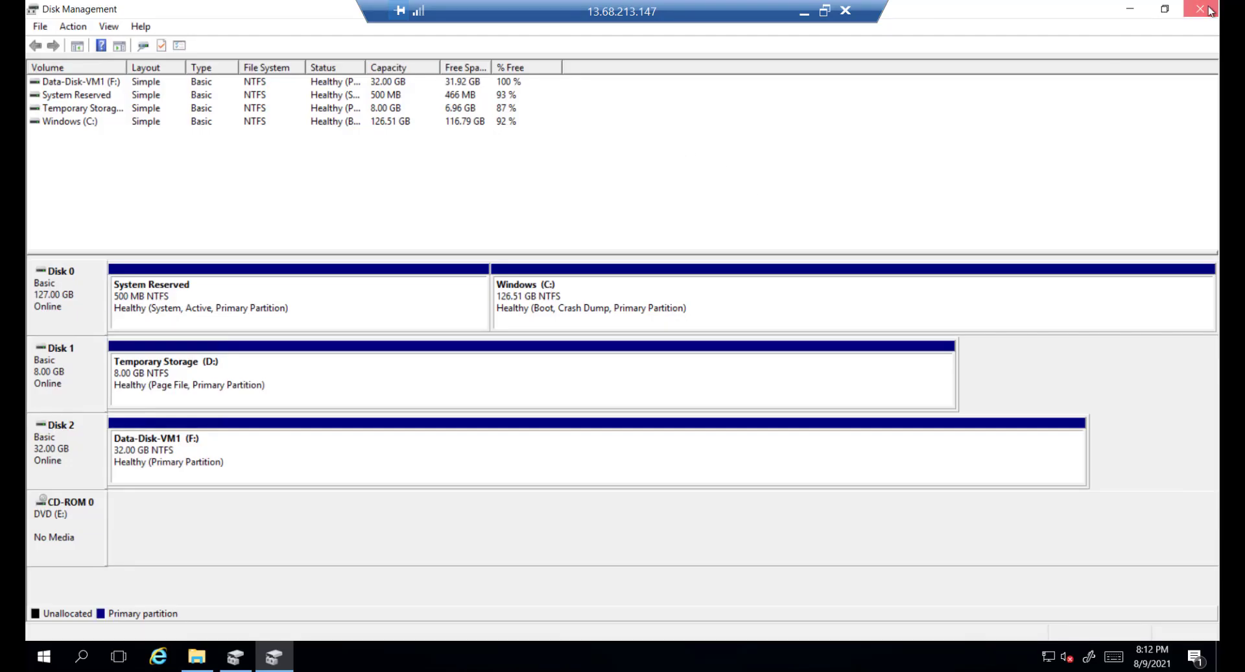
pyautogui.click(1208, 12)
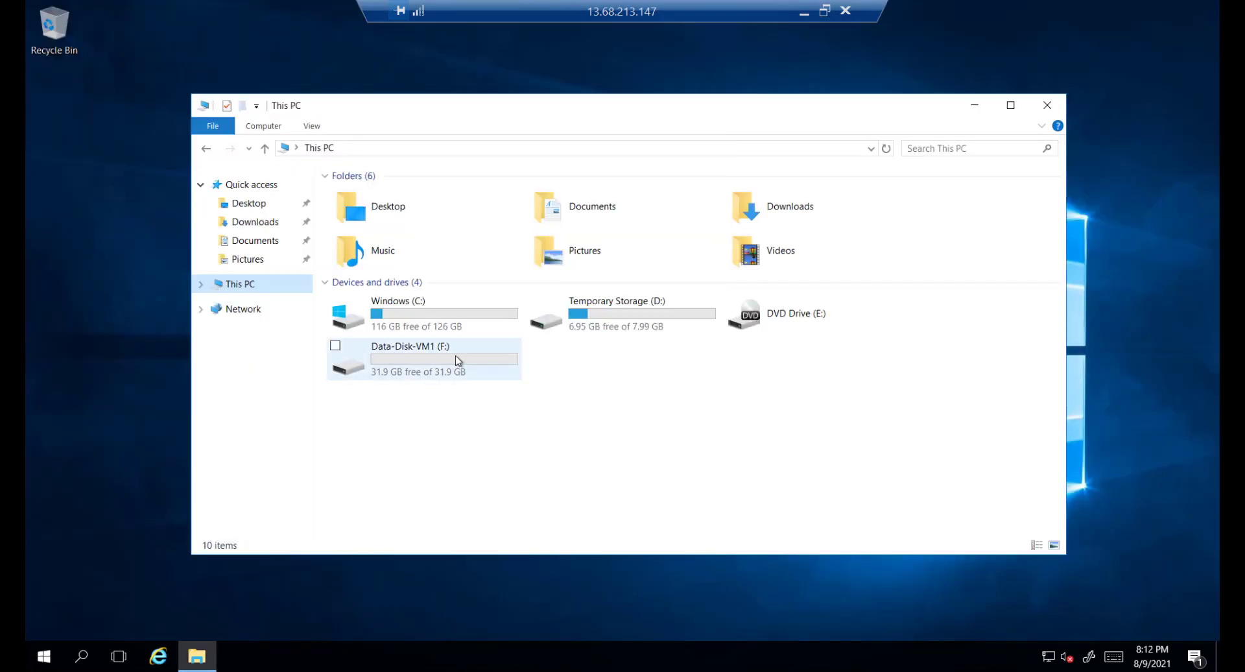
# - Create a text document named VM1 on the Data-Disk-VM1 (F:) drive
pyautogui.doubleClick(459, 361)
pyautogui.rightClick(395, 227)
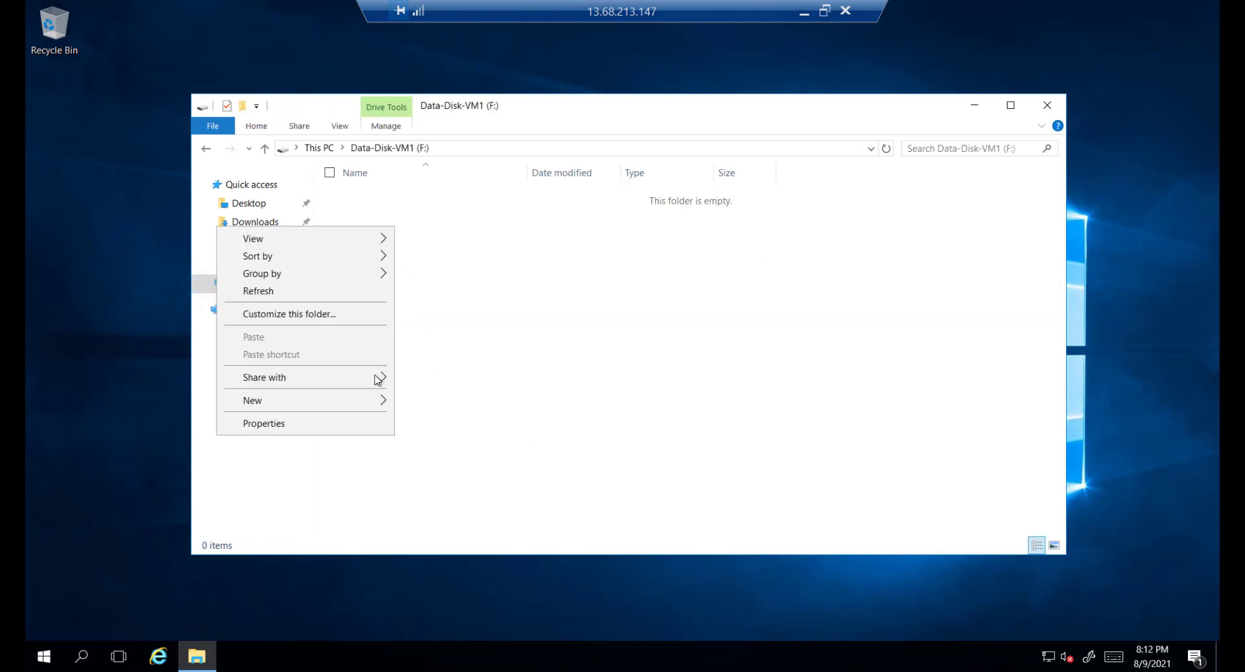
pyautogui.moveTo(361, 402)
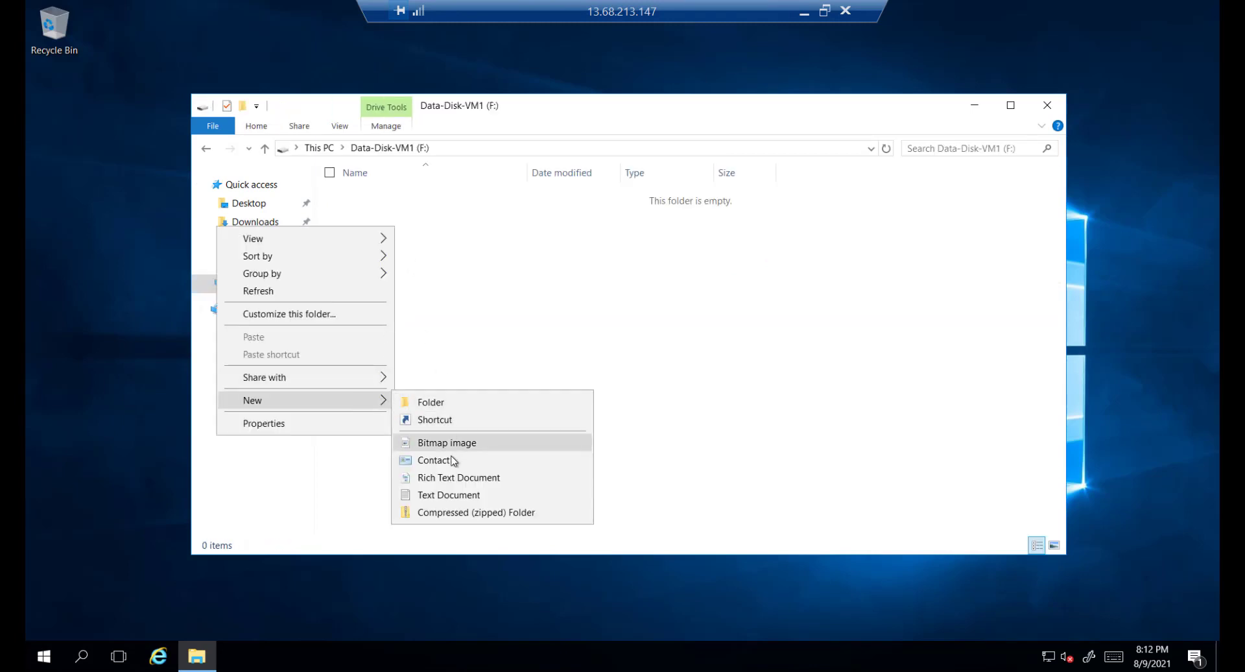
pyautogui.click(456, 496)
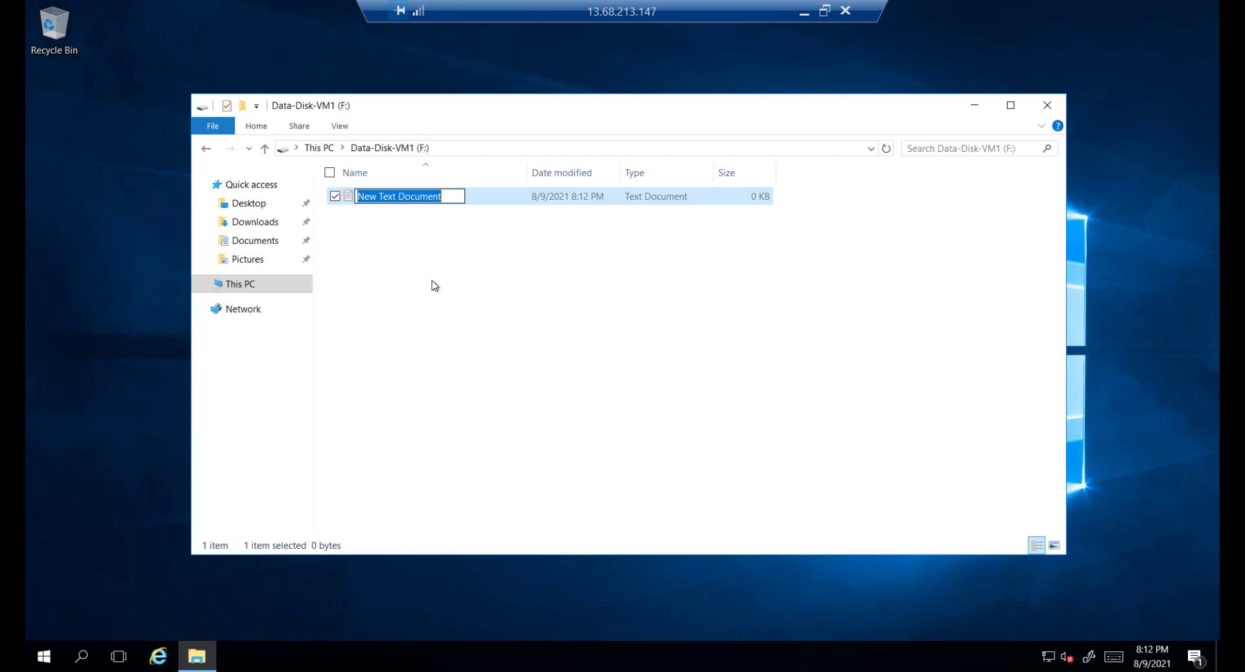
pyautogui.write('VM1')
pyautogui.press('Return')
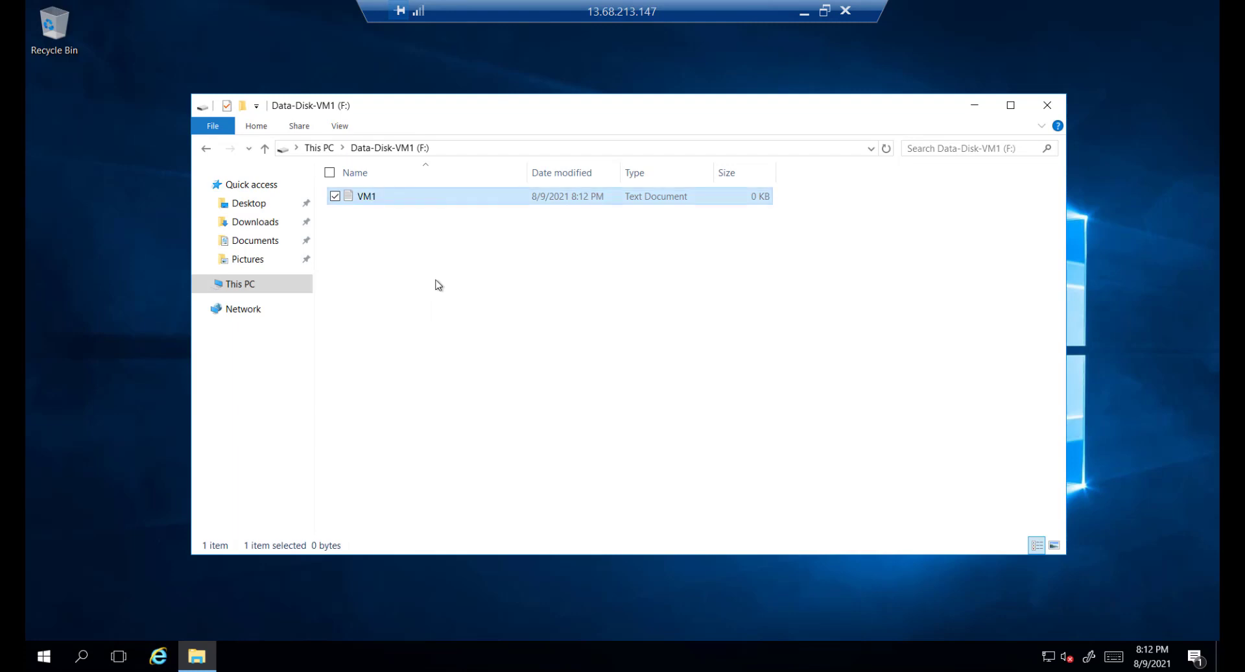
# - Write "This is from VM1." in the VM1 text document, save it, close Notepad and deselect the file
pyautogui.doubleClick(376, 197)
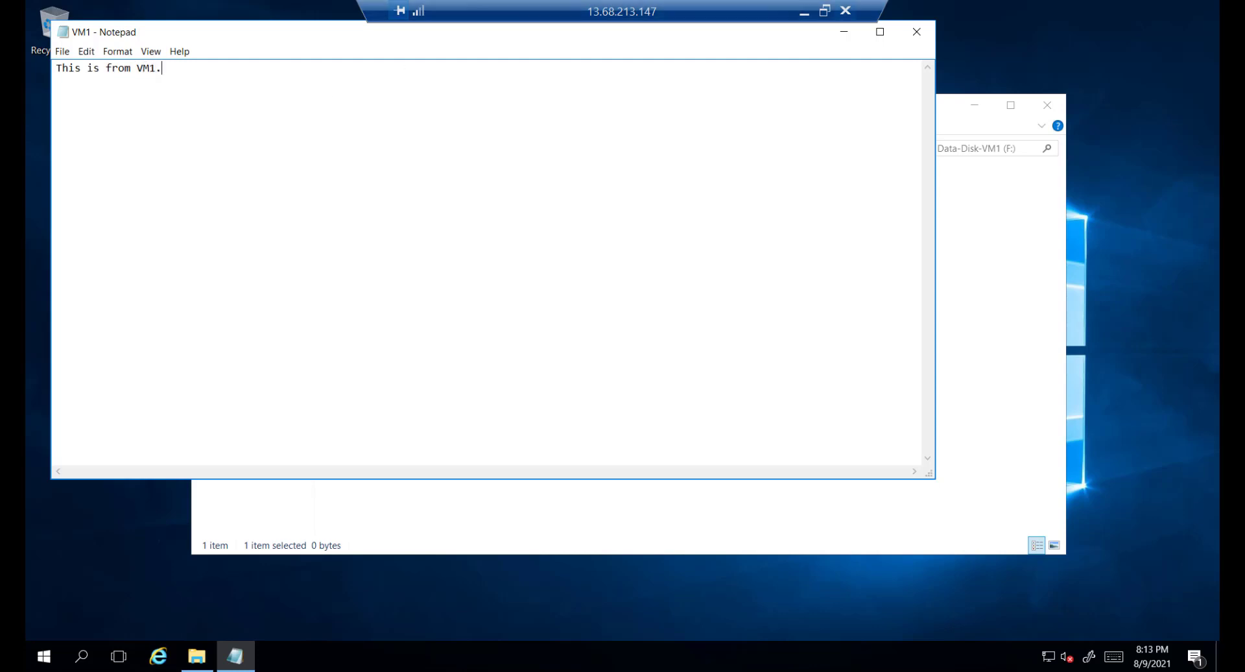
pyautogui.click(919, 34)
pyautogui.click(493, 261)
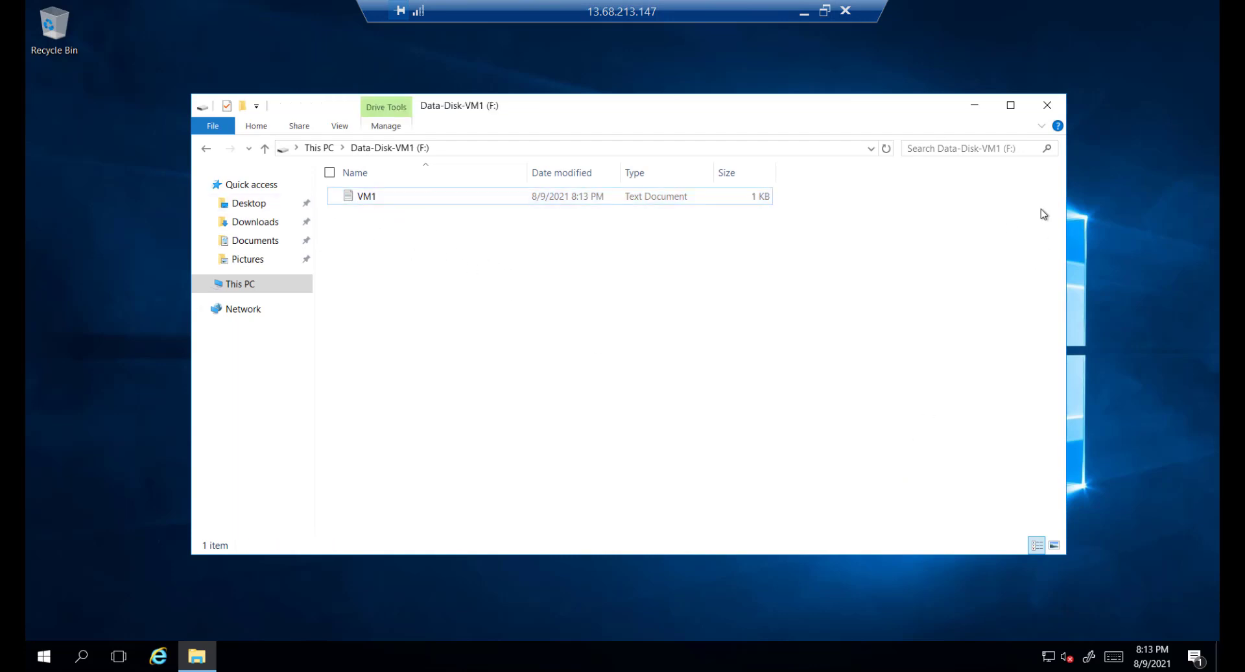
# - Return to the Azure portal, close VM-2's Connect page and review the lab's network diagram in Cisco Packet Tracer
pyautogui.click(804, 12)
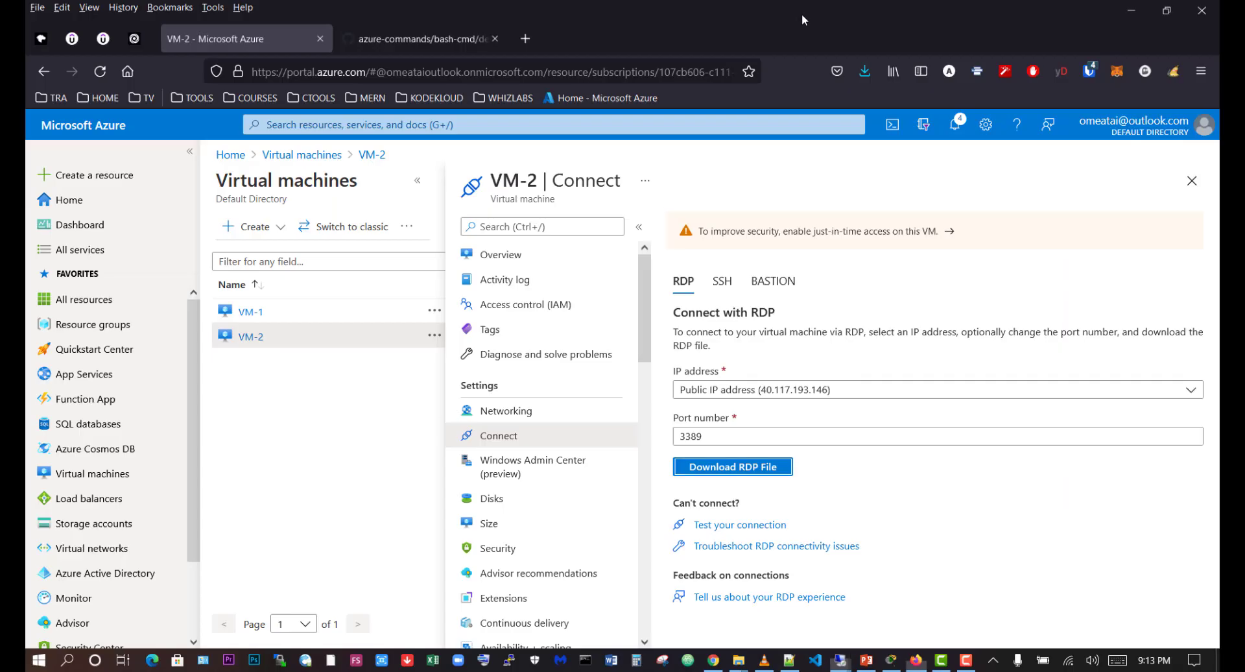
pyautogui.click(1192, 181)
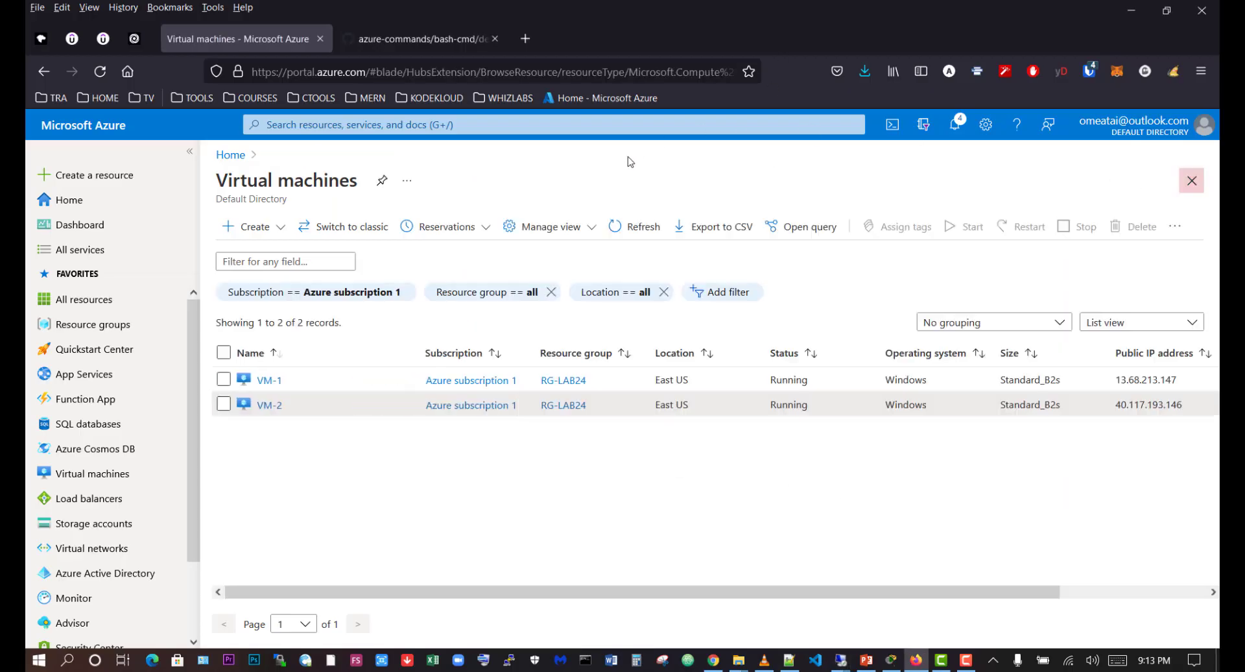
pyautogui.click(891, 660)
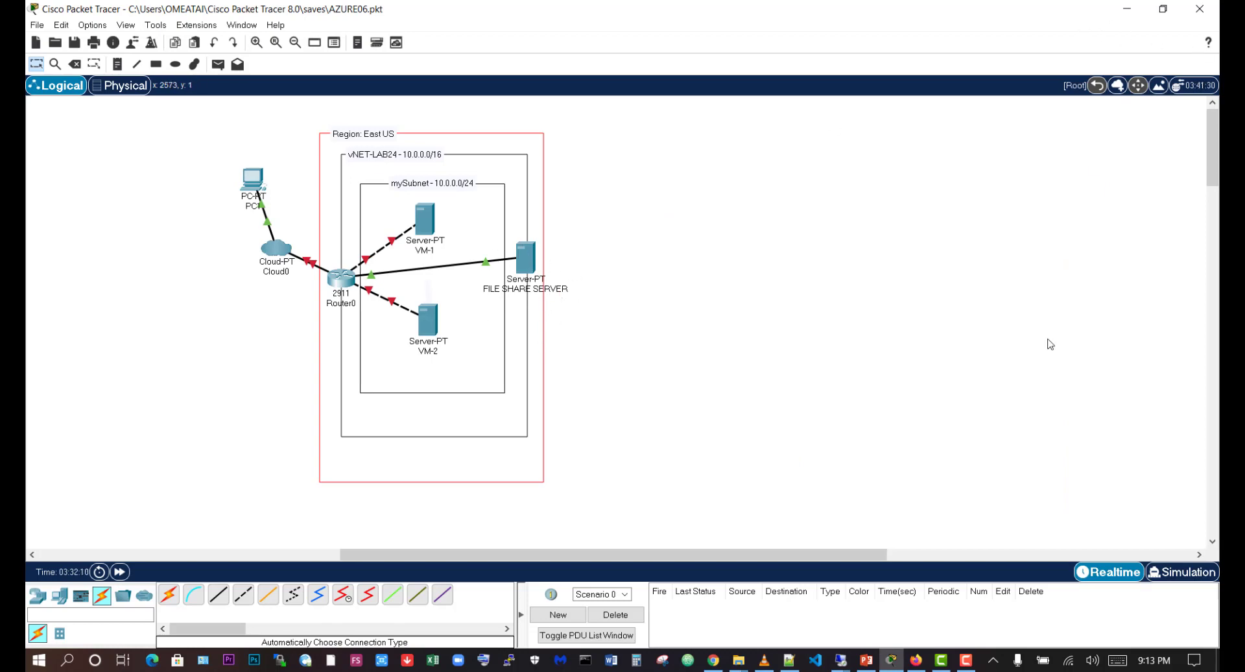
pyautogui.click(916, 661)
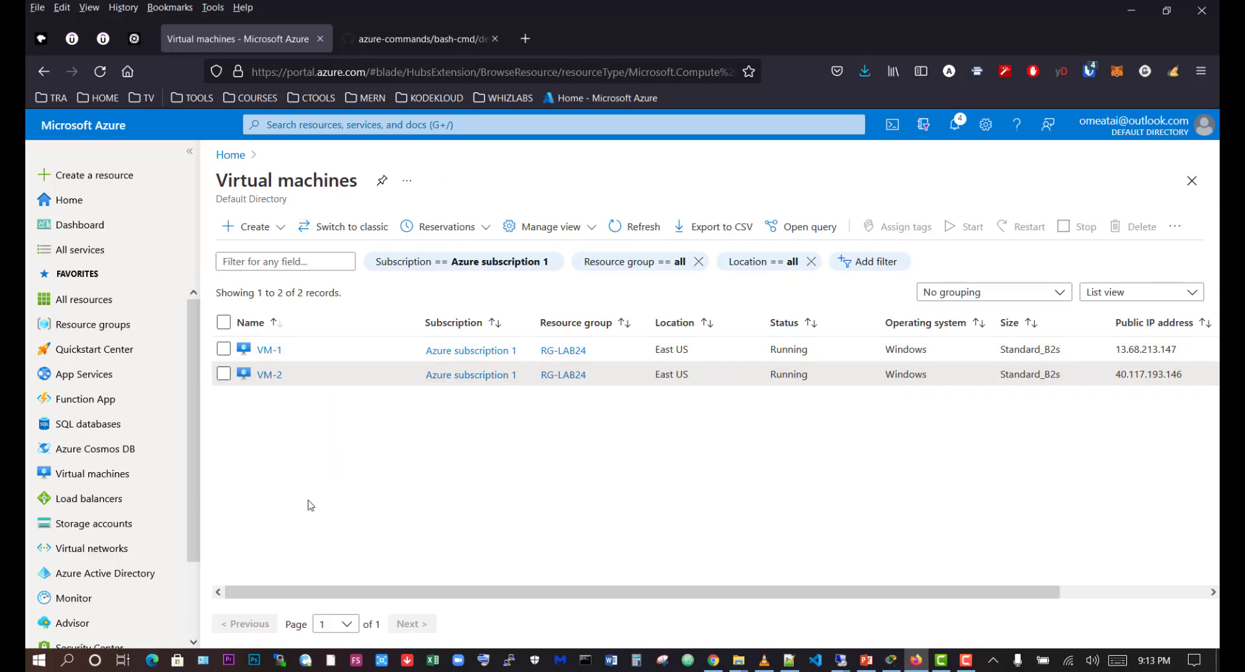
# - Search the Azure portal for storage and open the Storage accounts service
pyautogui.click(291, 125)
pyautogui.write('st')
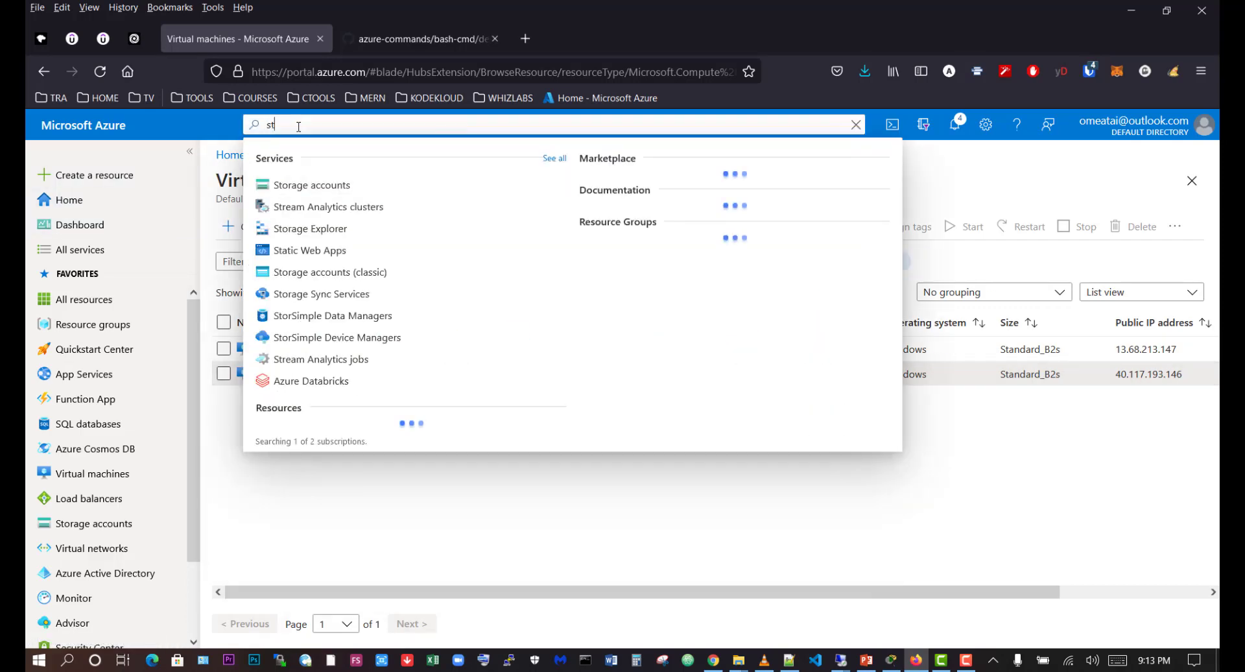
pyautogui.write('orage')
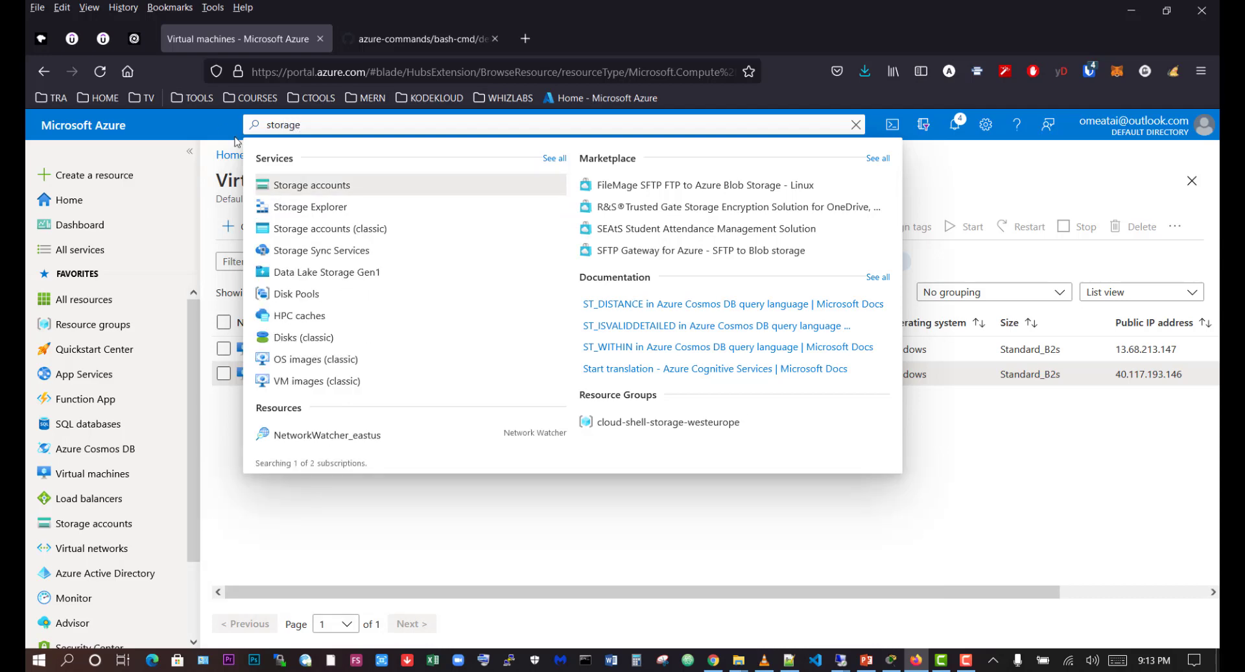
pyautogui.click(337, 183)
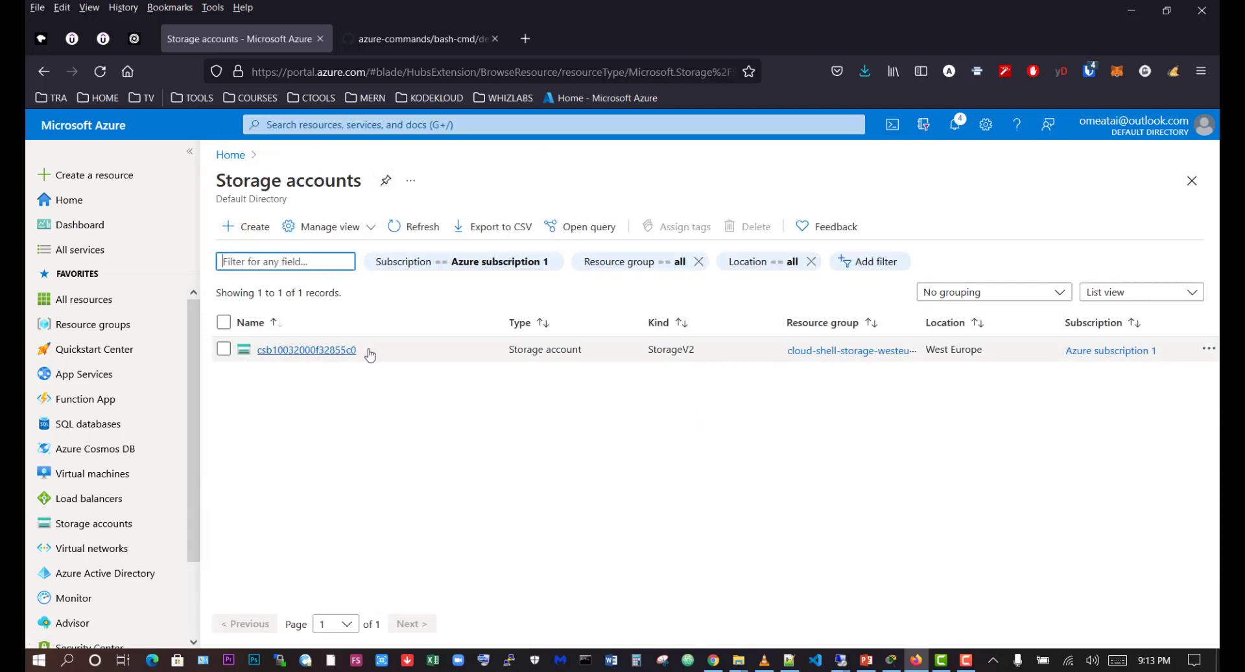
# - Start creating a storage account and set its resource group to RG-LAB24
pyautogui.click(260, 228)
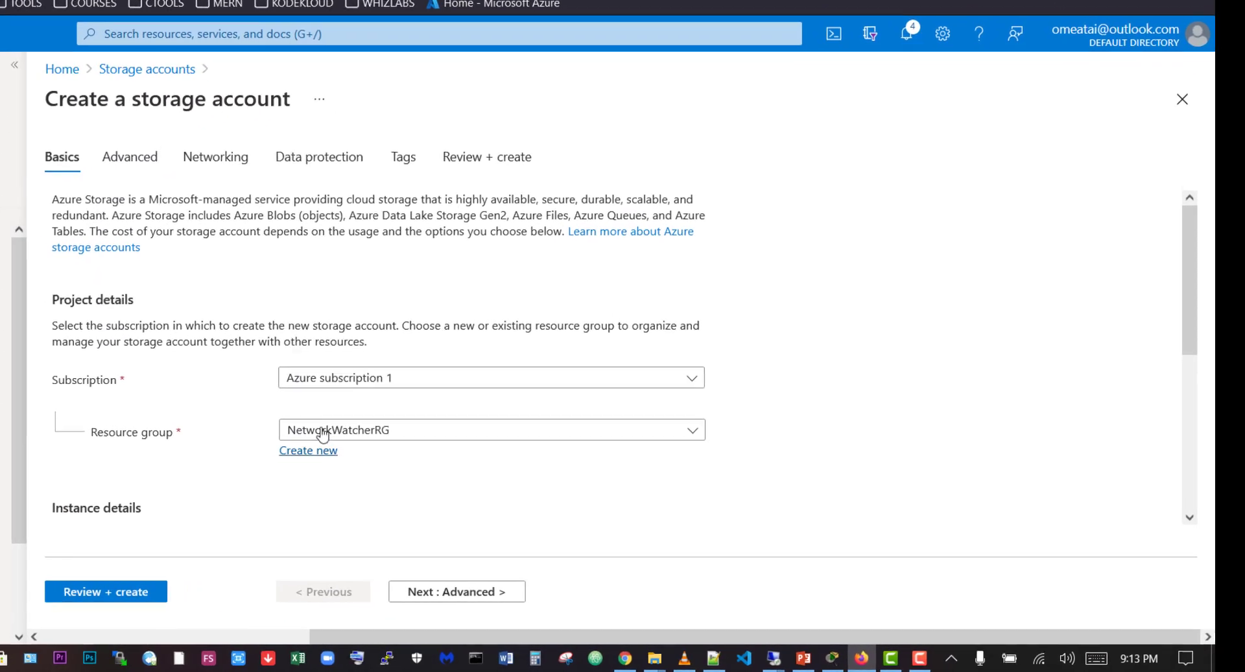
pyautogui.scroll(-2, 371, 378)
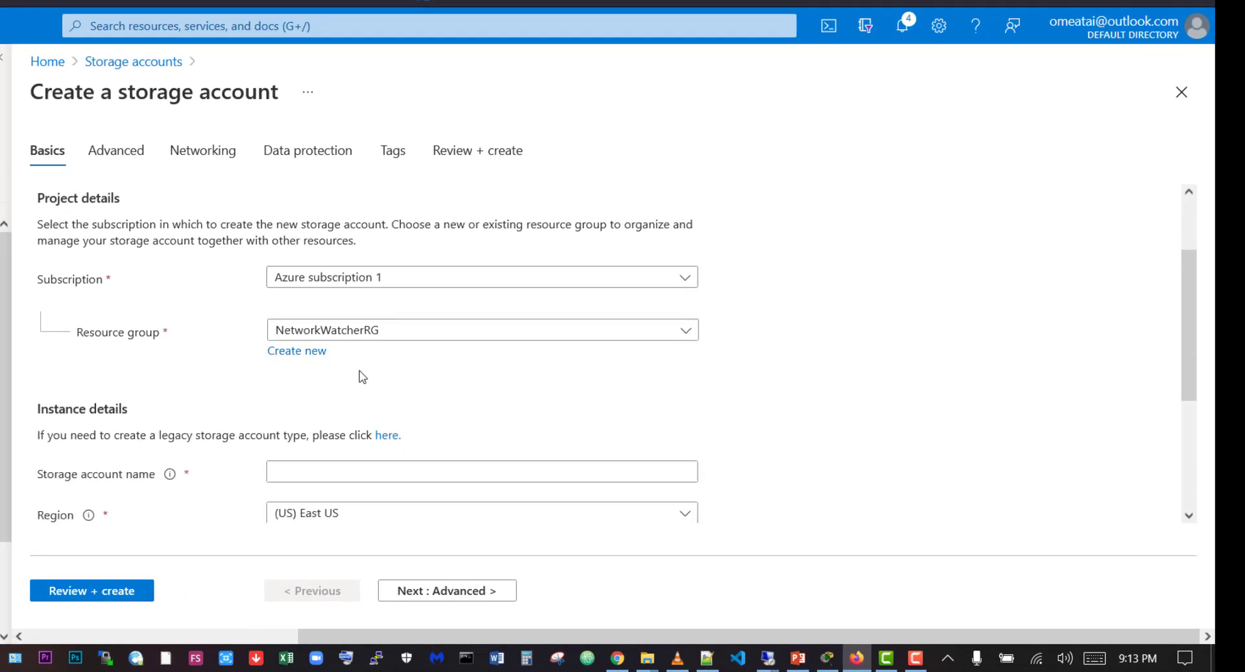
pyautogui.click(373, 339)
pyautogui.click(313, 422)
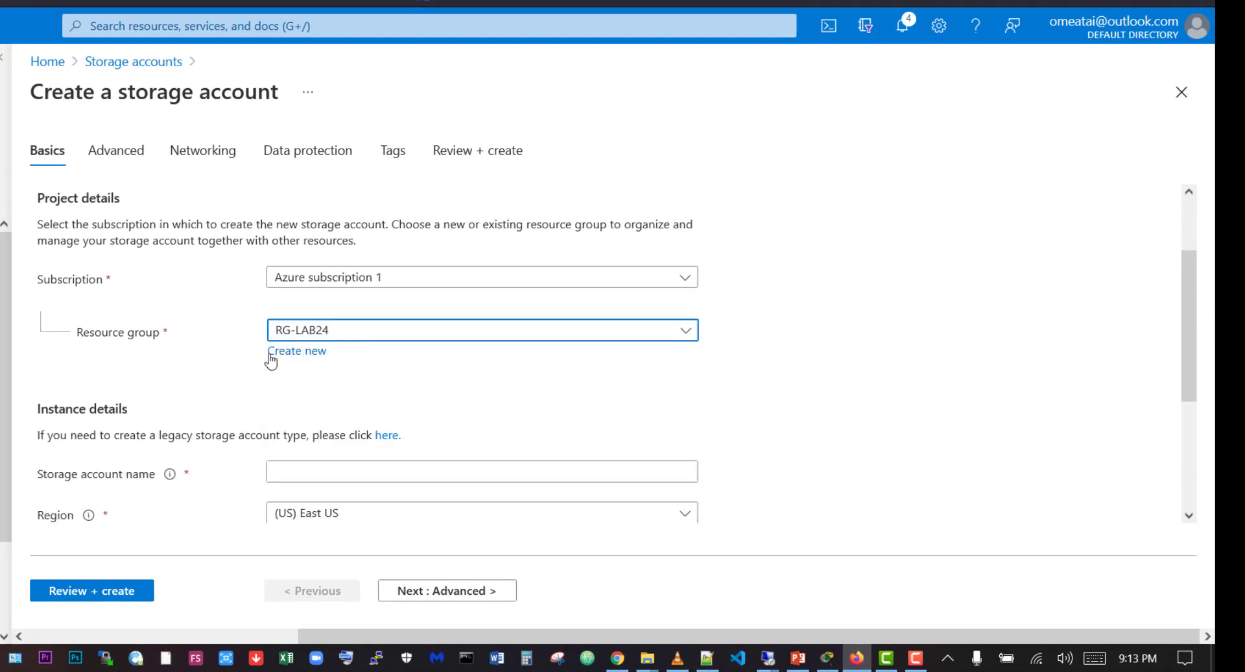
# - Name the storage account myfilesharestorage and set its redundancy to Locally-redundant storage (LRS)
pyautogui.scroll(-3, 320, 402)
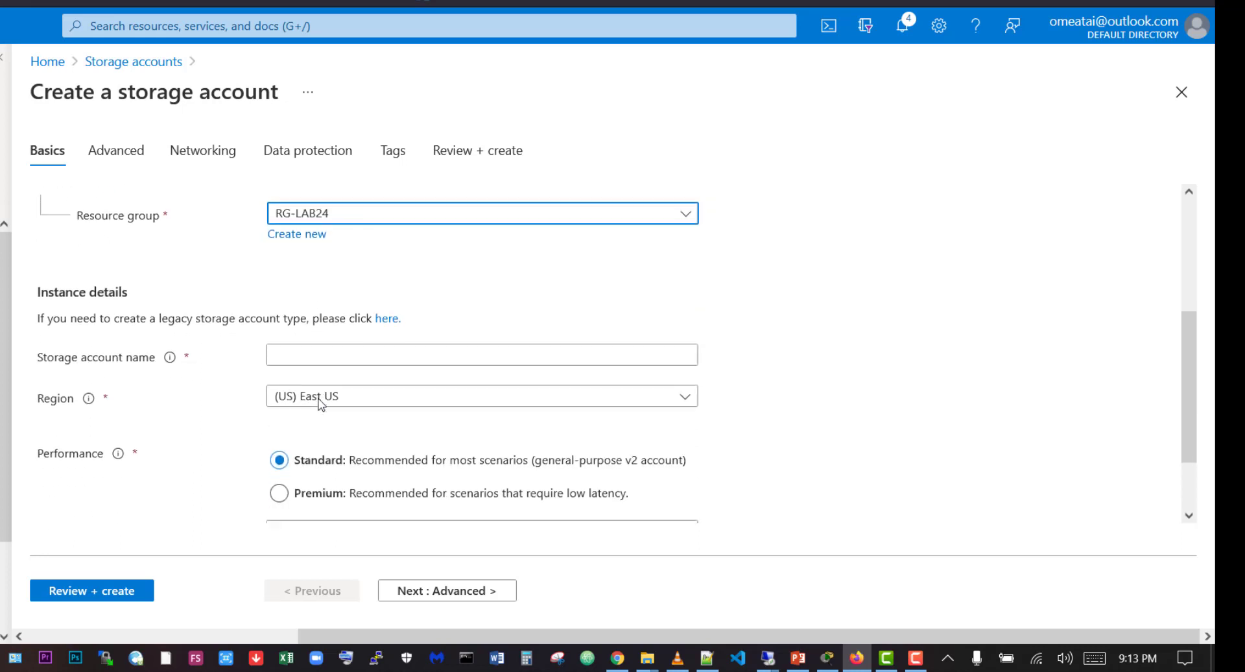
pyautogui.click(310, 280)
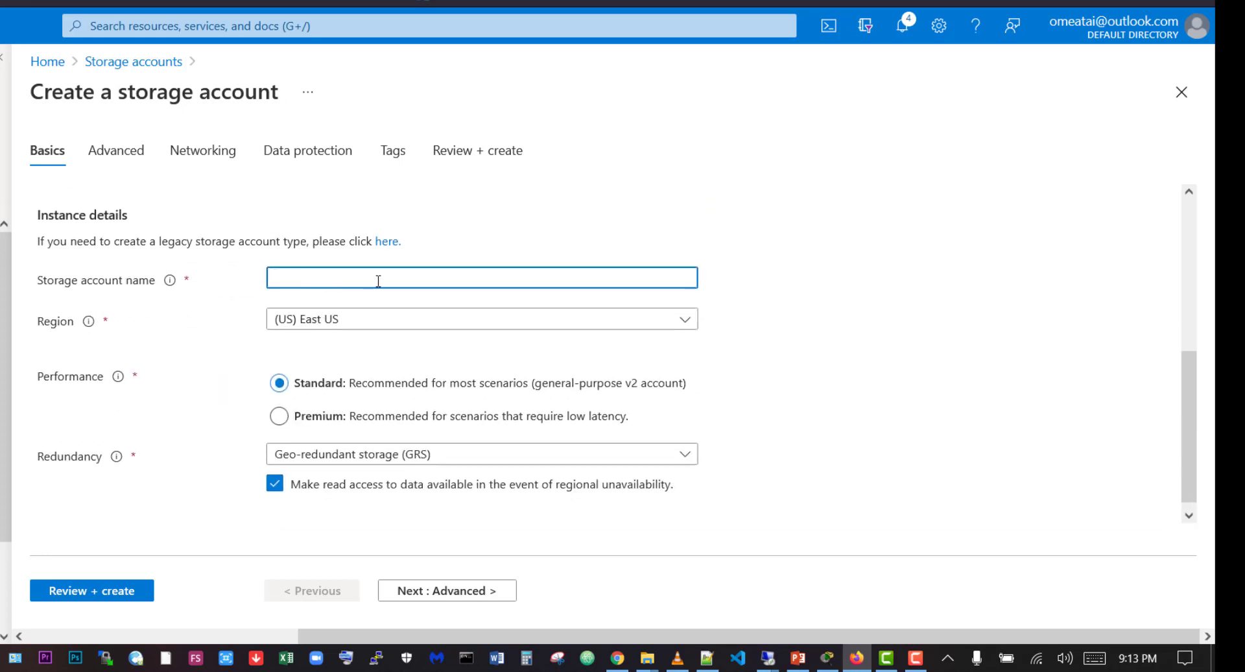
pyautogui.write('myfilesharestorage')
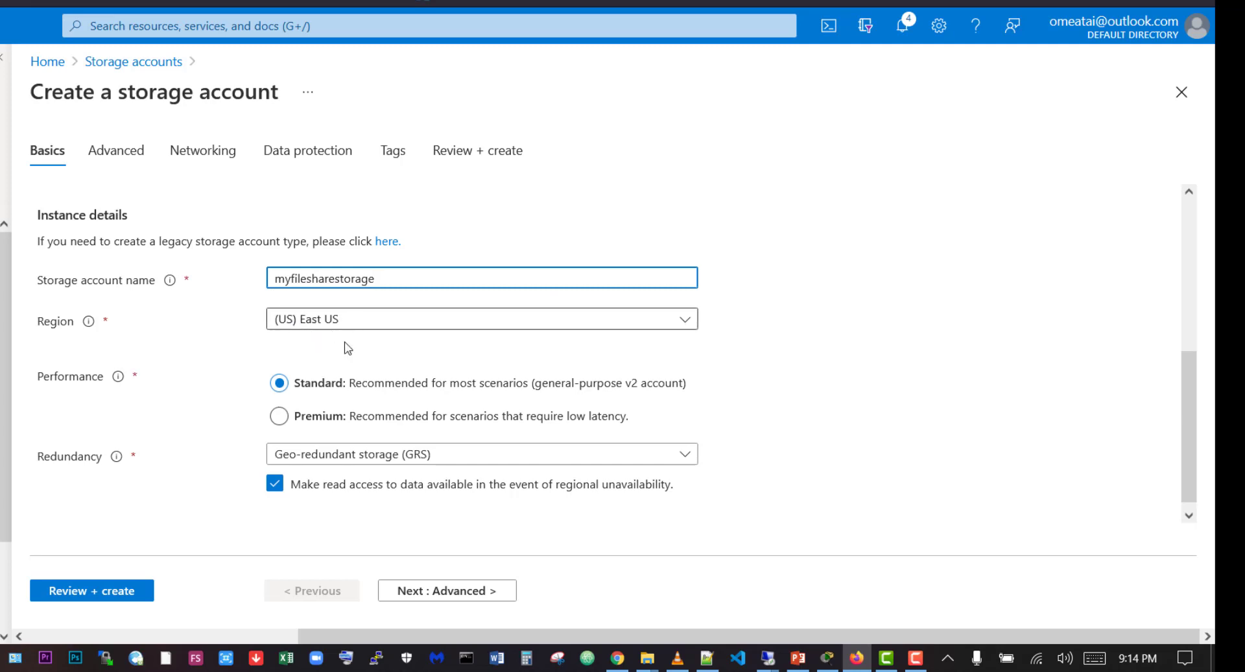
pyautogui.scroll(-1, 344, 363)
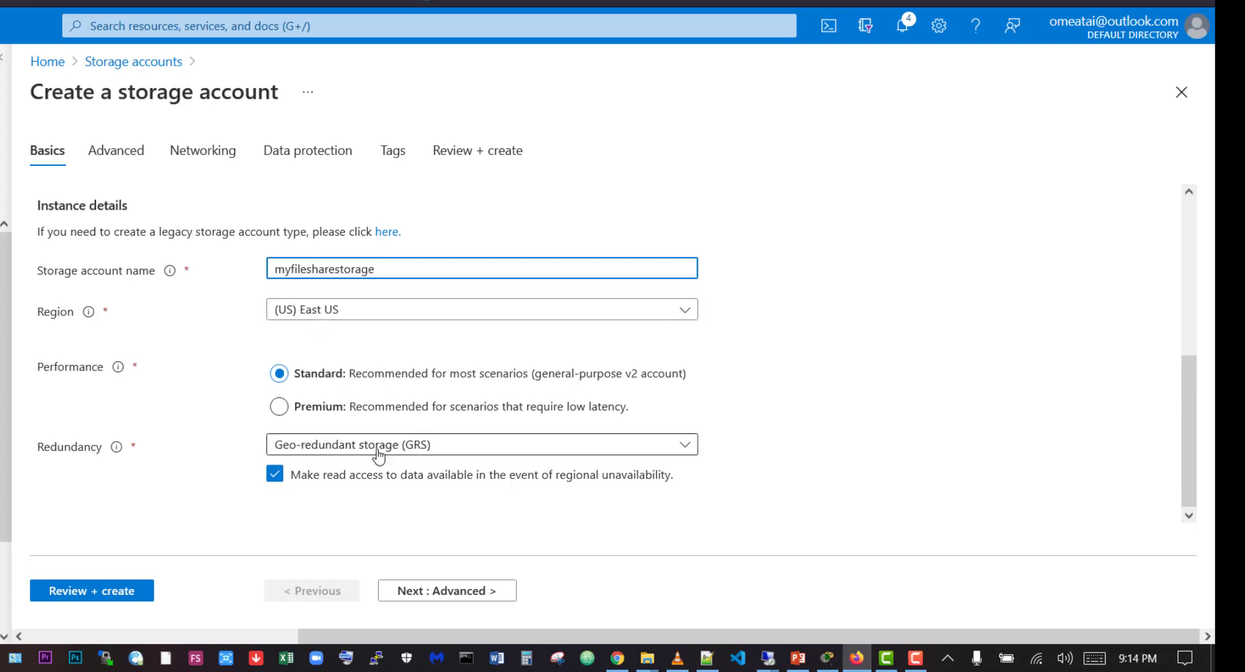
pyautogui.click(337, 454)
pyautogui.click(328, 209)
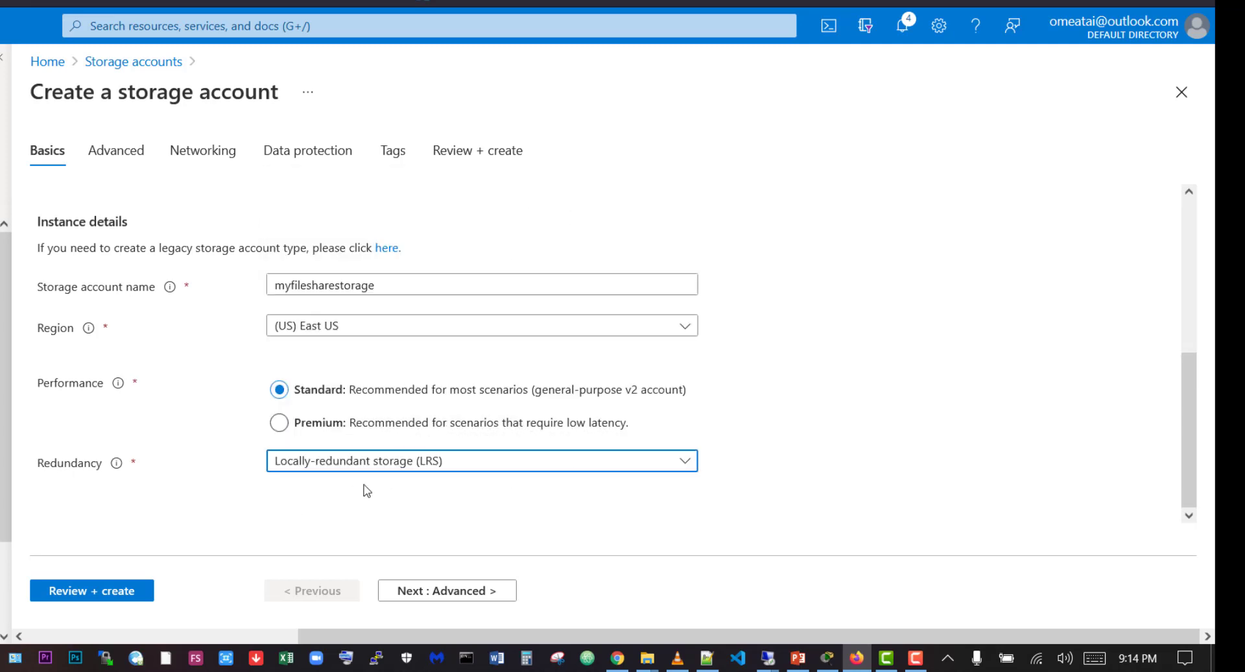
# - Keep the default advanced, networking, data protection and tag settings, and create the storage account
pyautogui.click(477, 598)
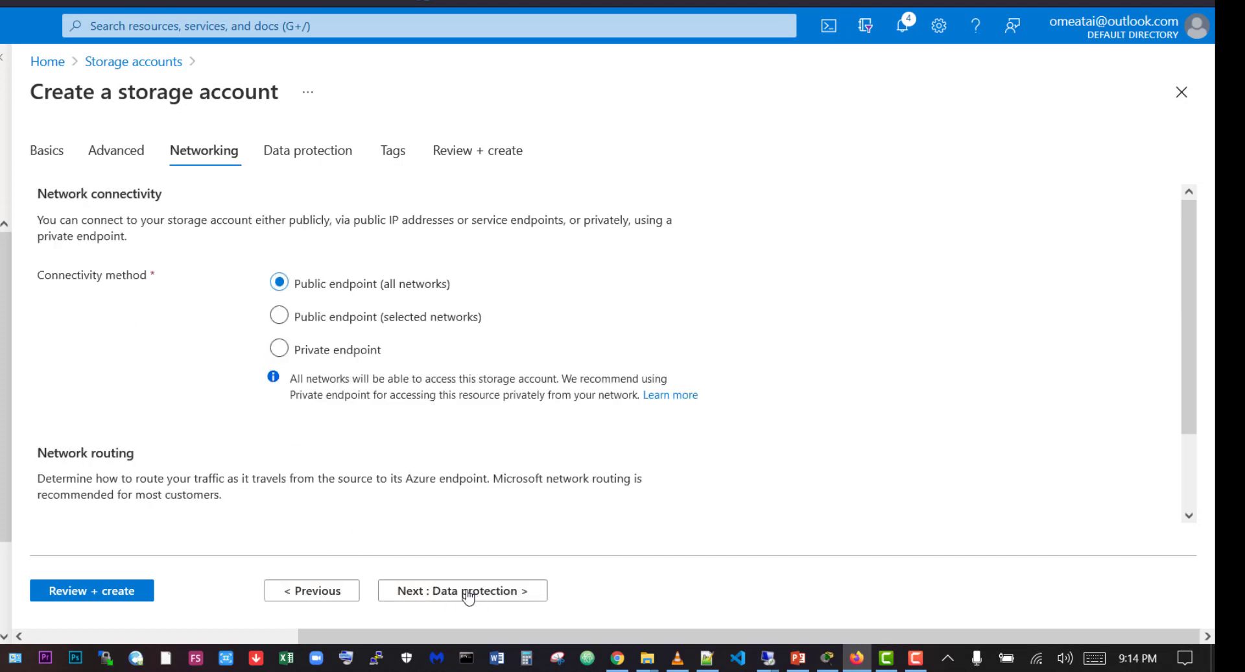
pyautogui.click(470, 595)
pyautogui.click(448, 598)
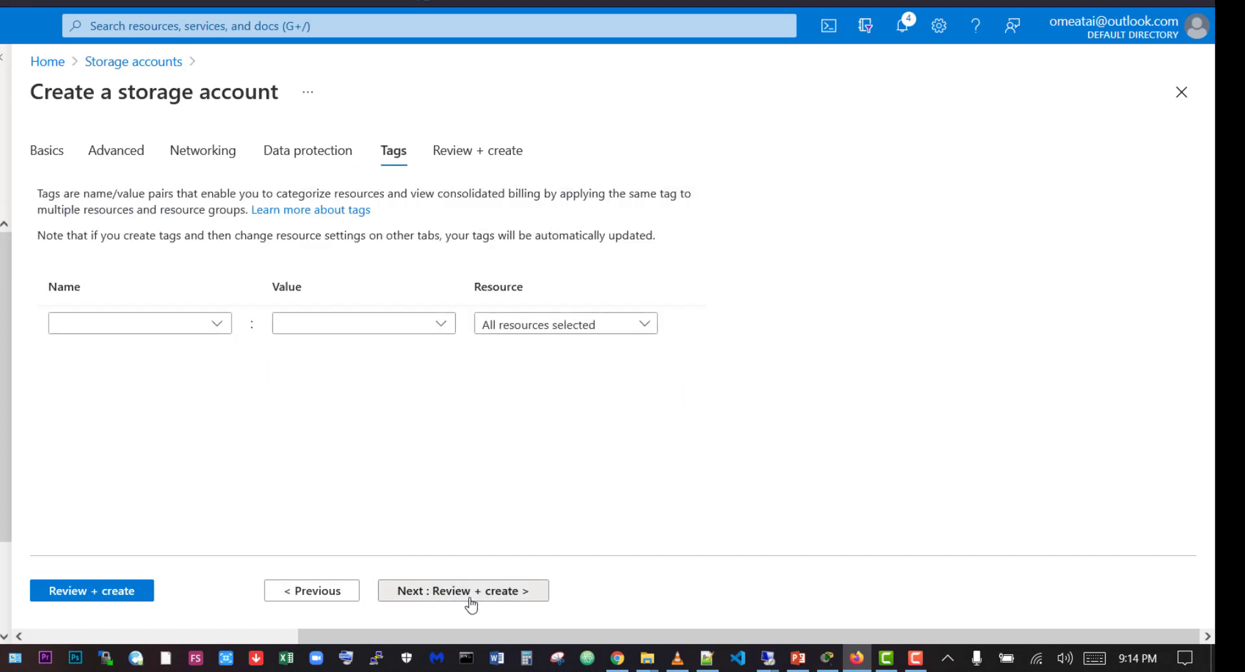
pyautogui.click(467, 602)
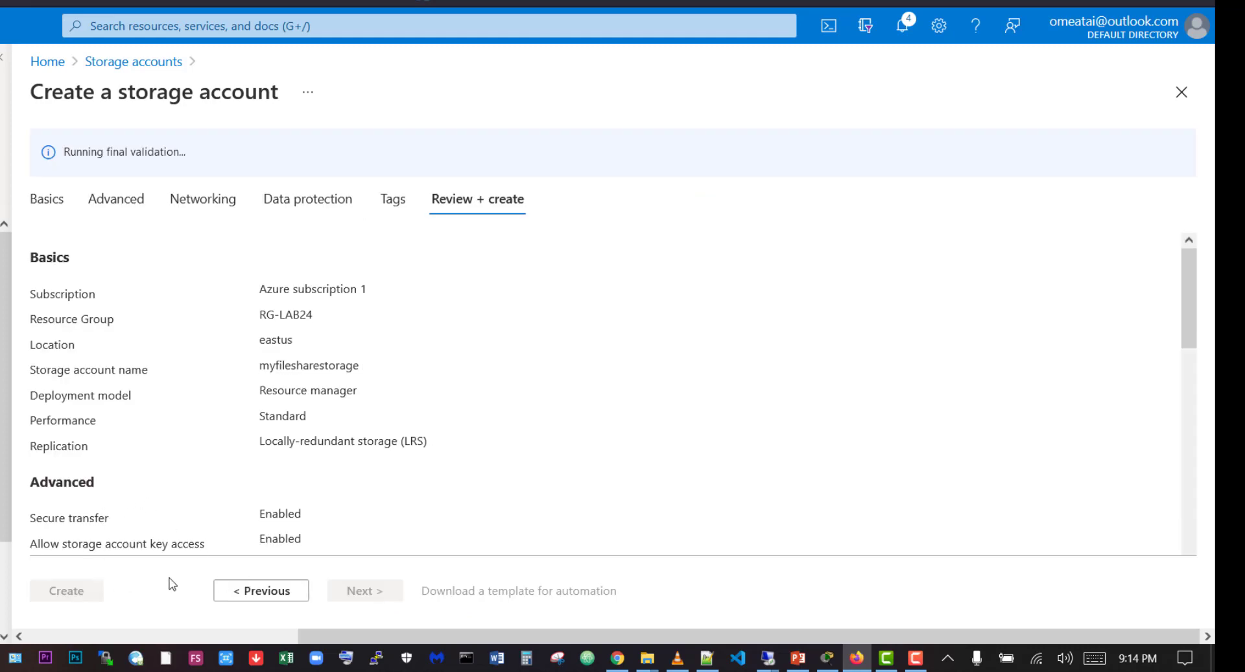
pyautogui.click(79, 591)
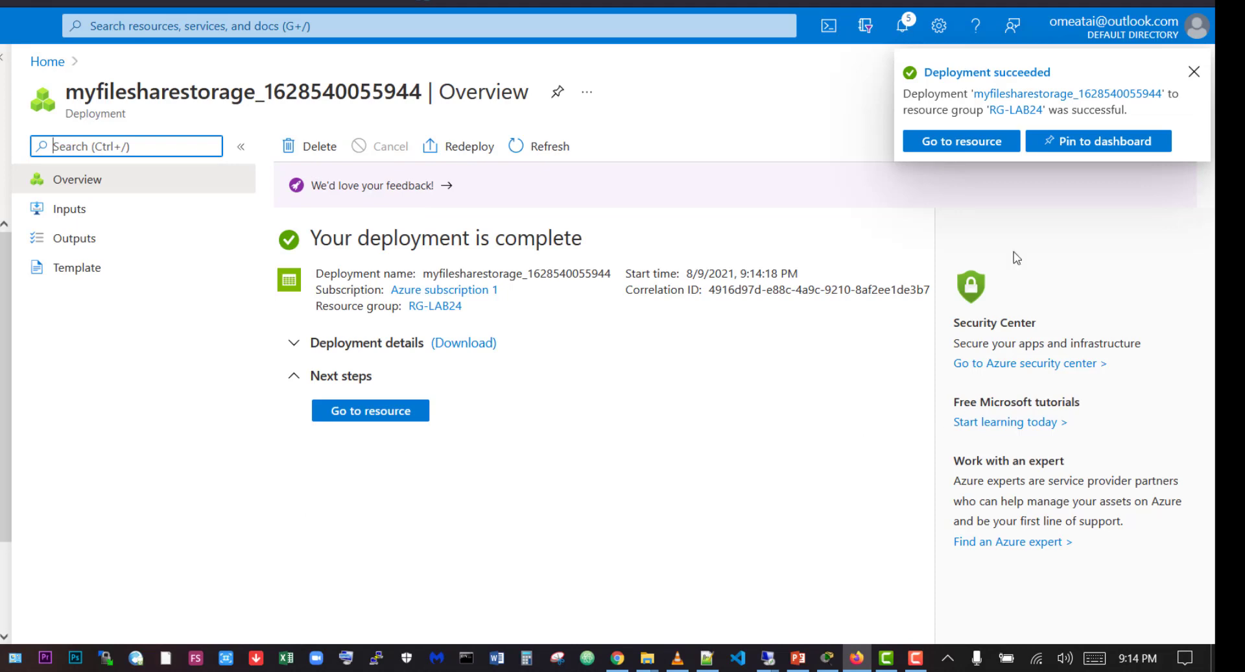
# - Open the file shares of the deployed myfilesharestorage account and start a new file share named myfileshare
pyautogui.click(980, 140)
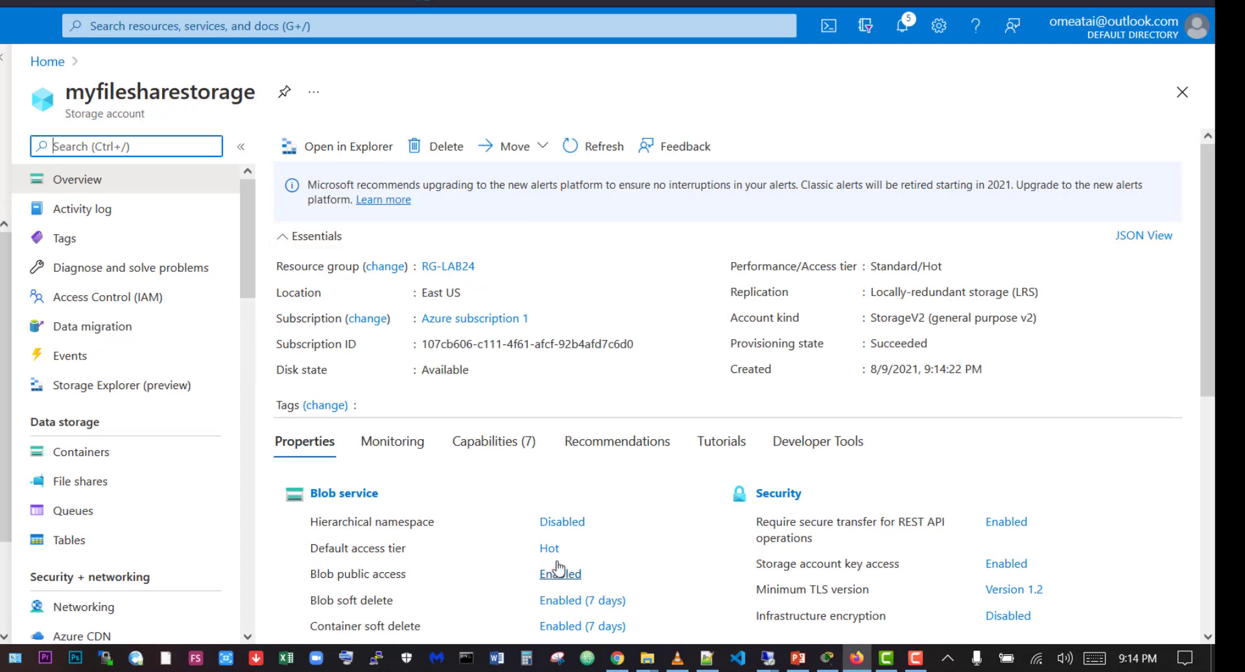
pyautogui.click(122, 488)
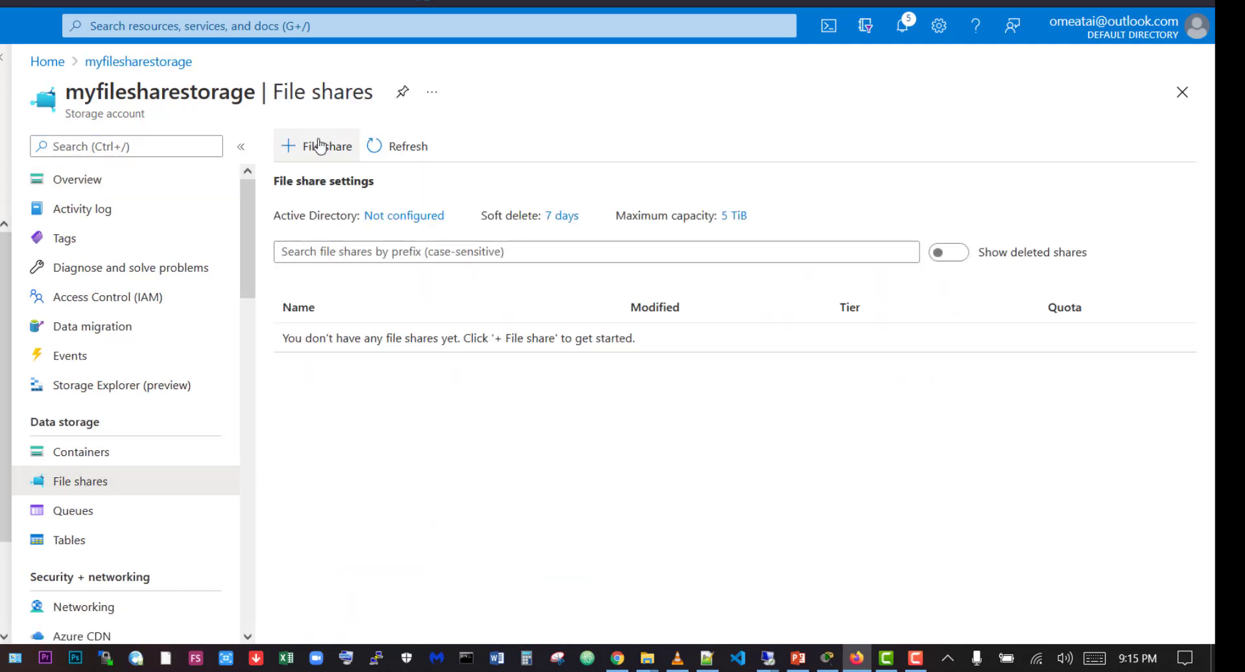
pyautogui.click(319, 146)
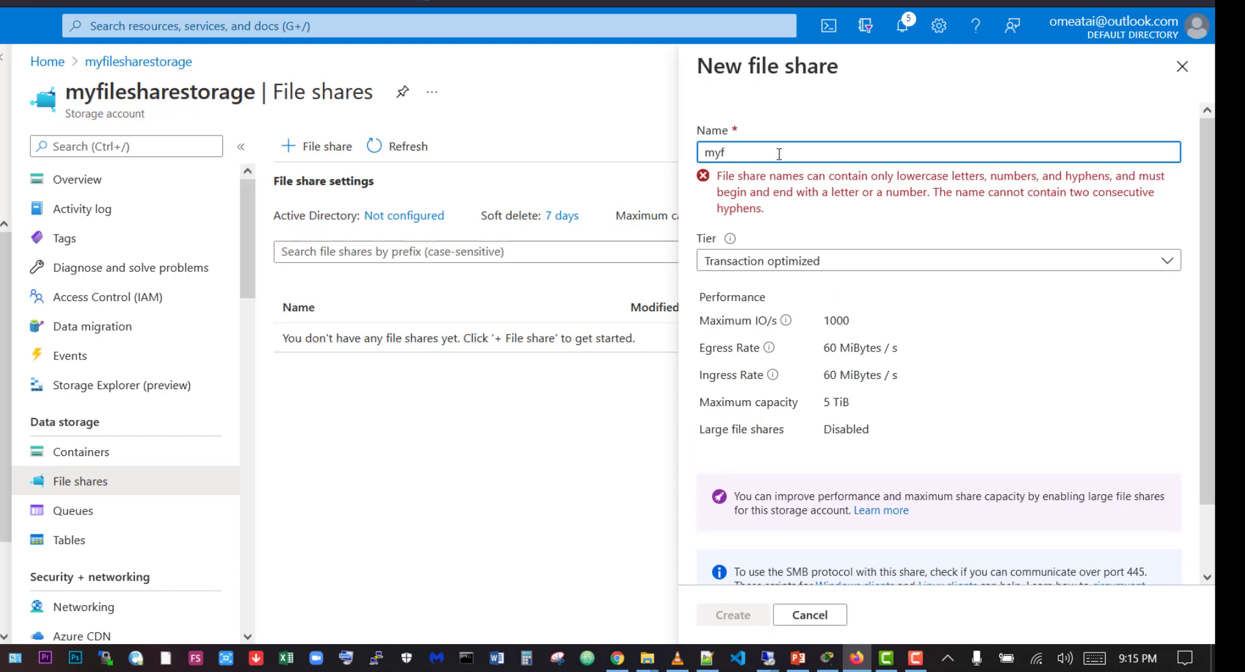
pyautogui.write('myfileshare')
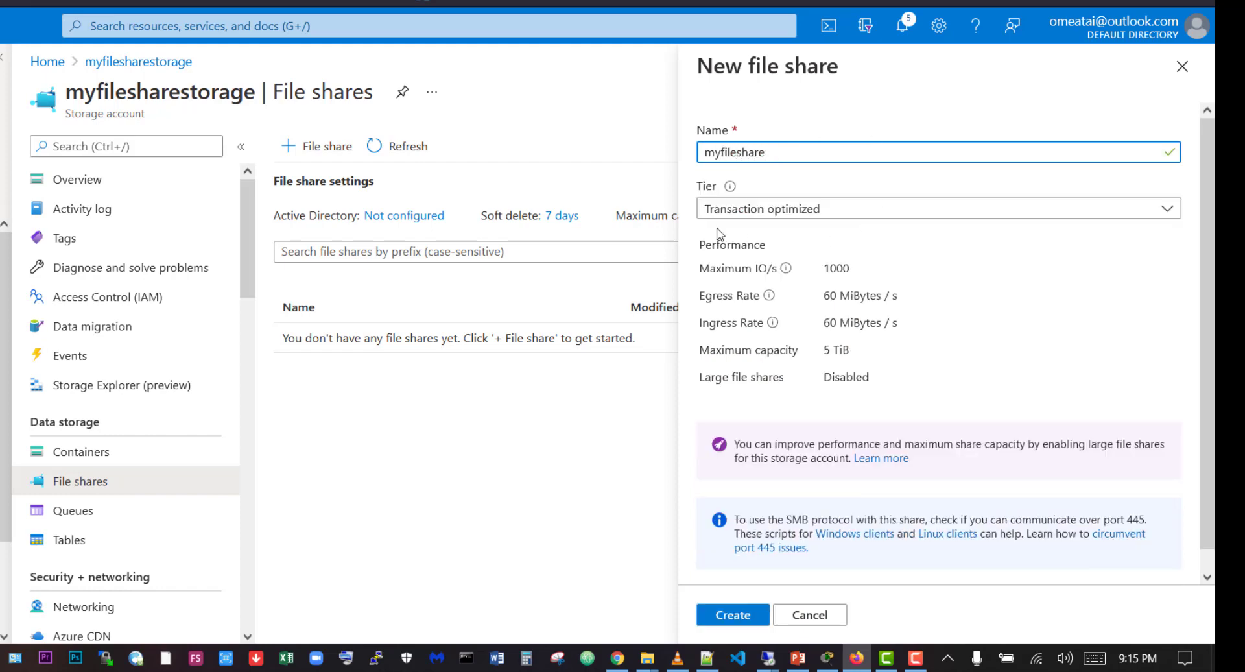
# - Set the new file share's tier to Hot, create the share and check its quota in the list
pyautogui.click(785, 209)
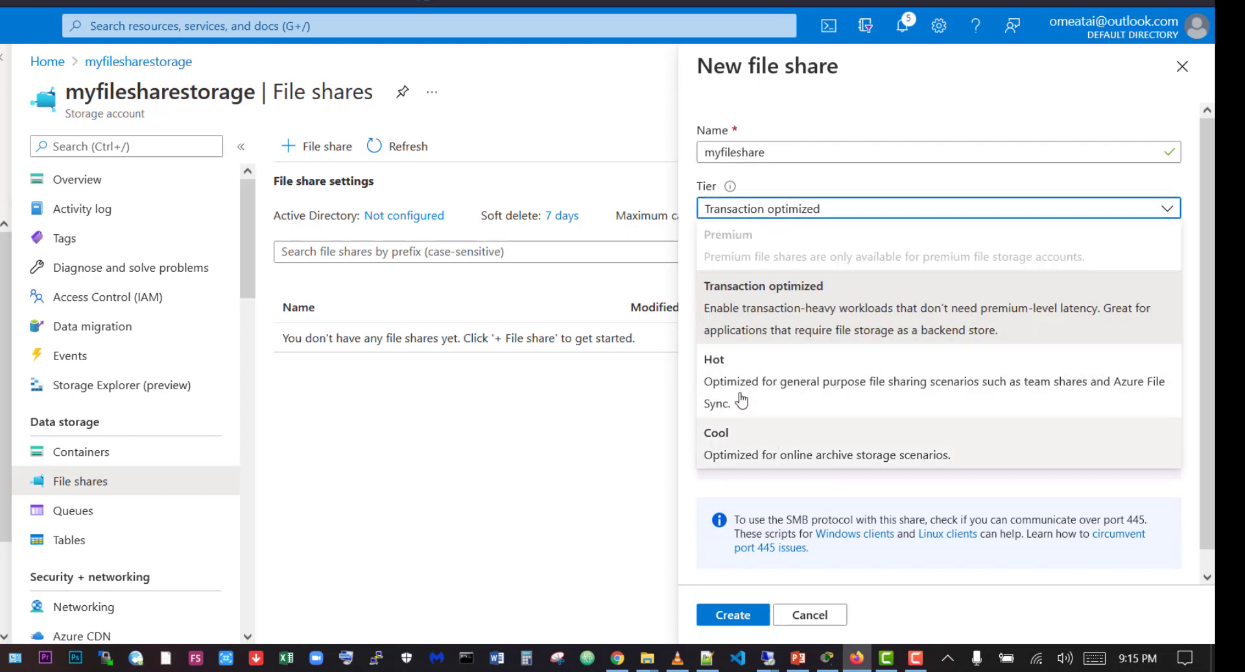
pyautogui.click(741, 400)
pyautogui.click(830, 213)
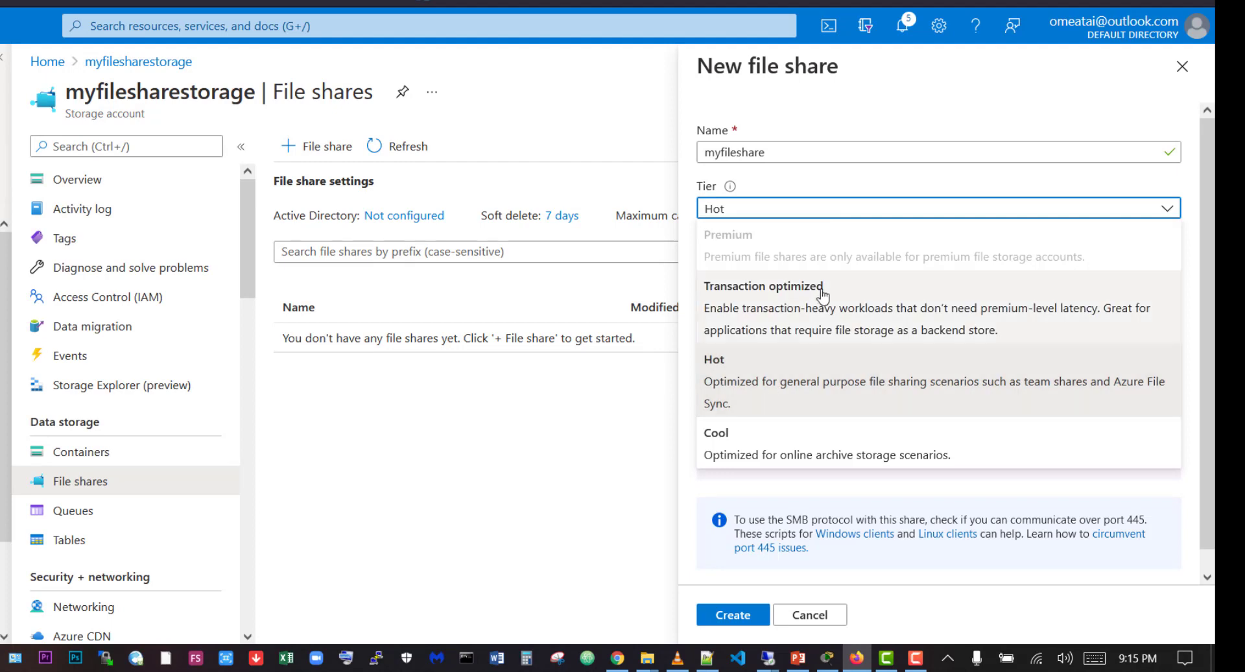
pyautogui.click(811, 384)
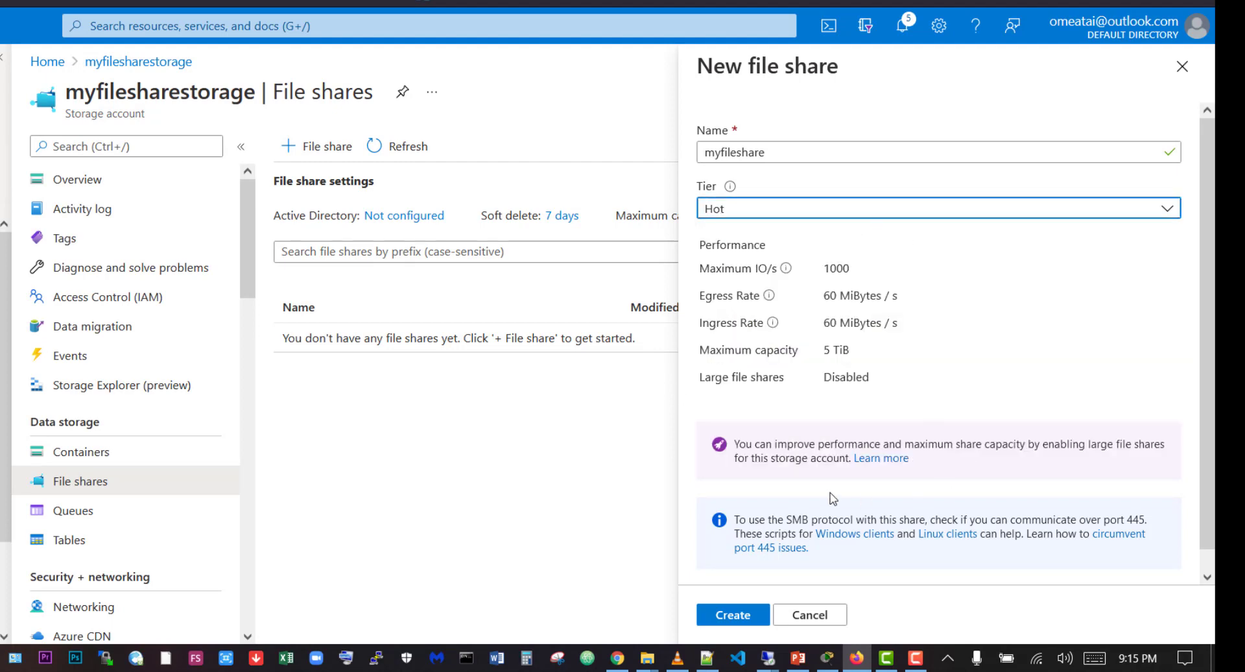
pyautogui.scroll(-1, 833, 498)
pyautogui.click(735, 617)
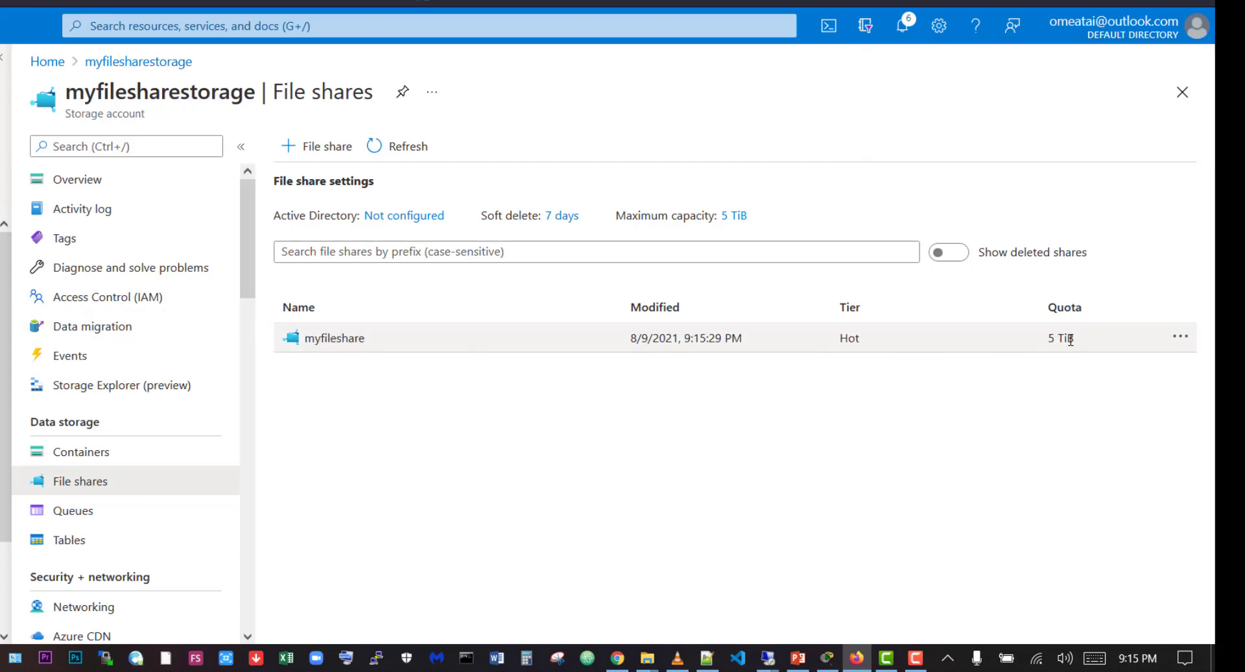
pyautogui.moveTo(1047, 344); pyautogui.dragTo(1102, 356)
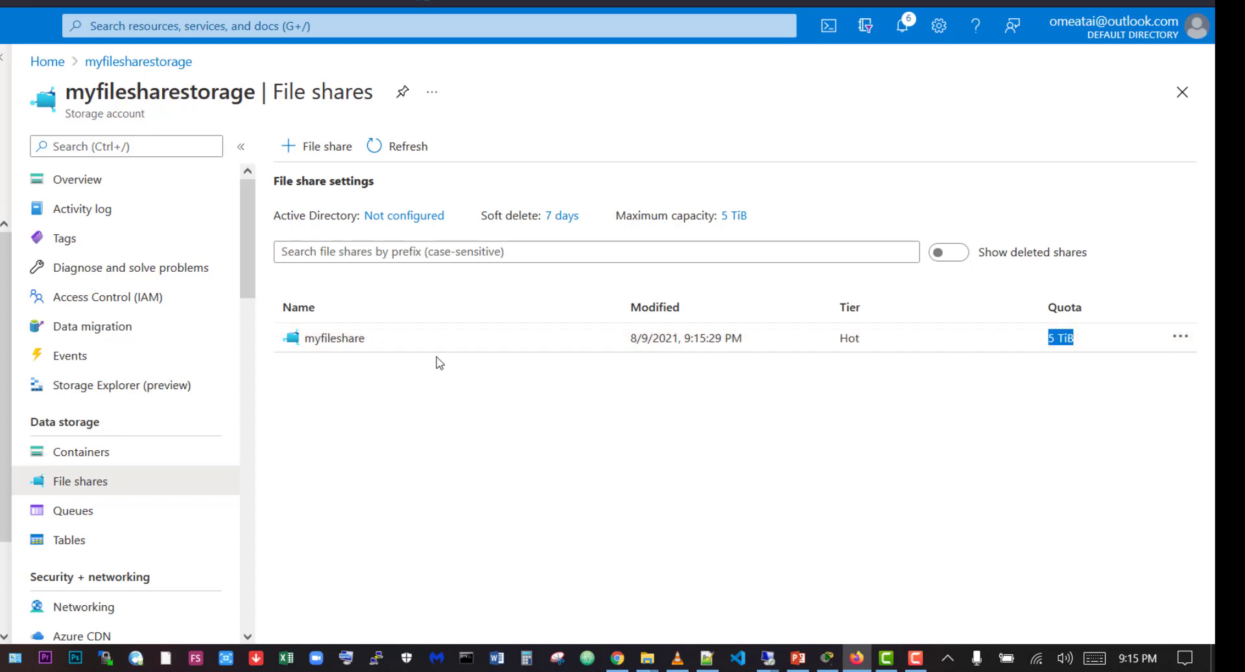
pyautogui.click(1094, 371)
# - Open myfileshare and copy its Windows connection script for drive Z with storage account key authentication
pyautogui.click(320, 340)
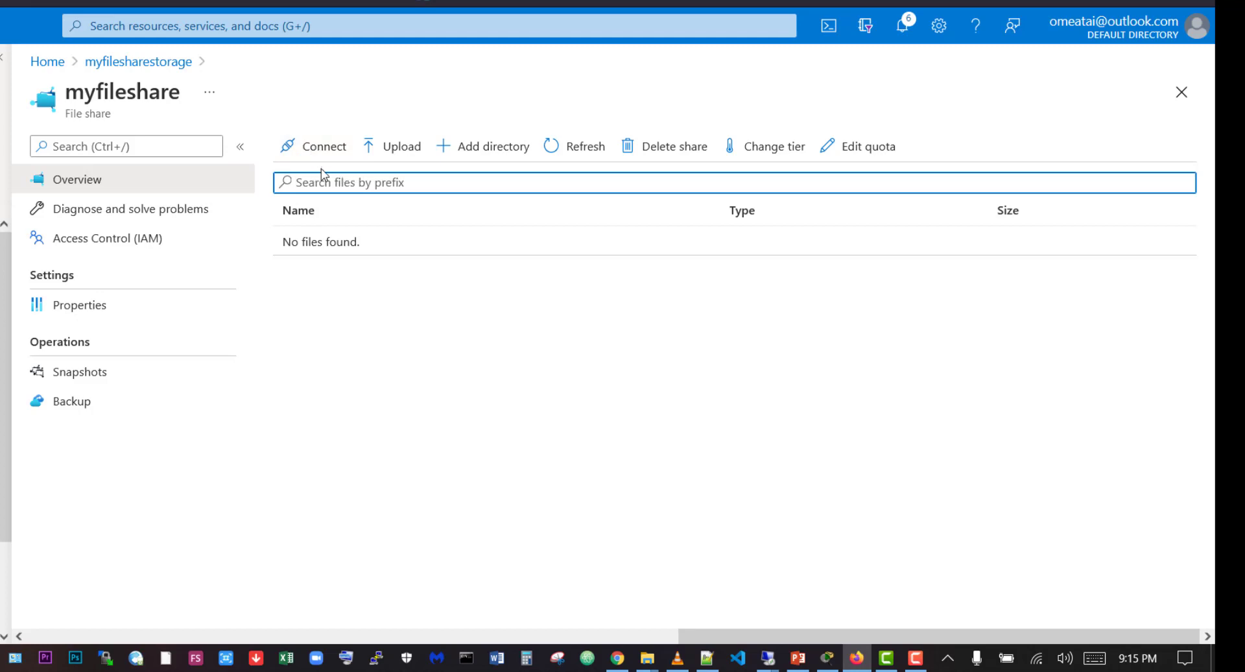
pyautogui.click(332, 146)
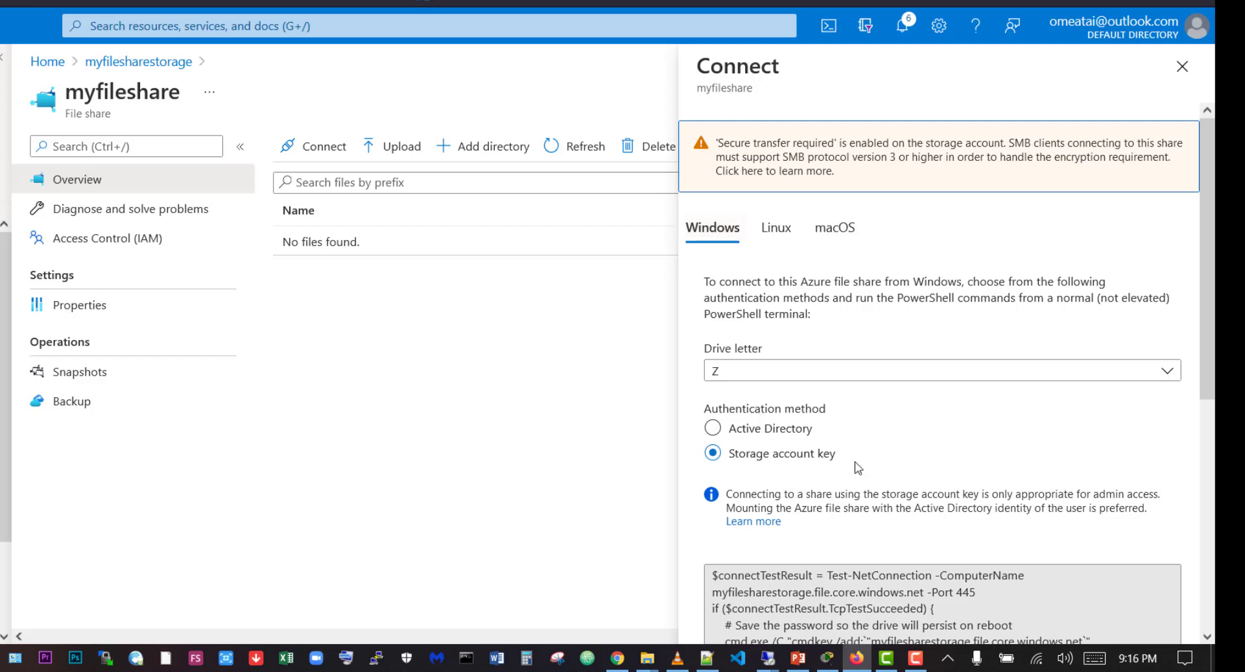
pyautogui.scroll(-5, 819, 384)
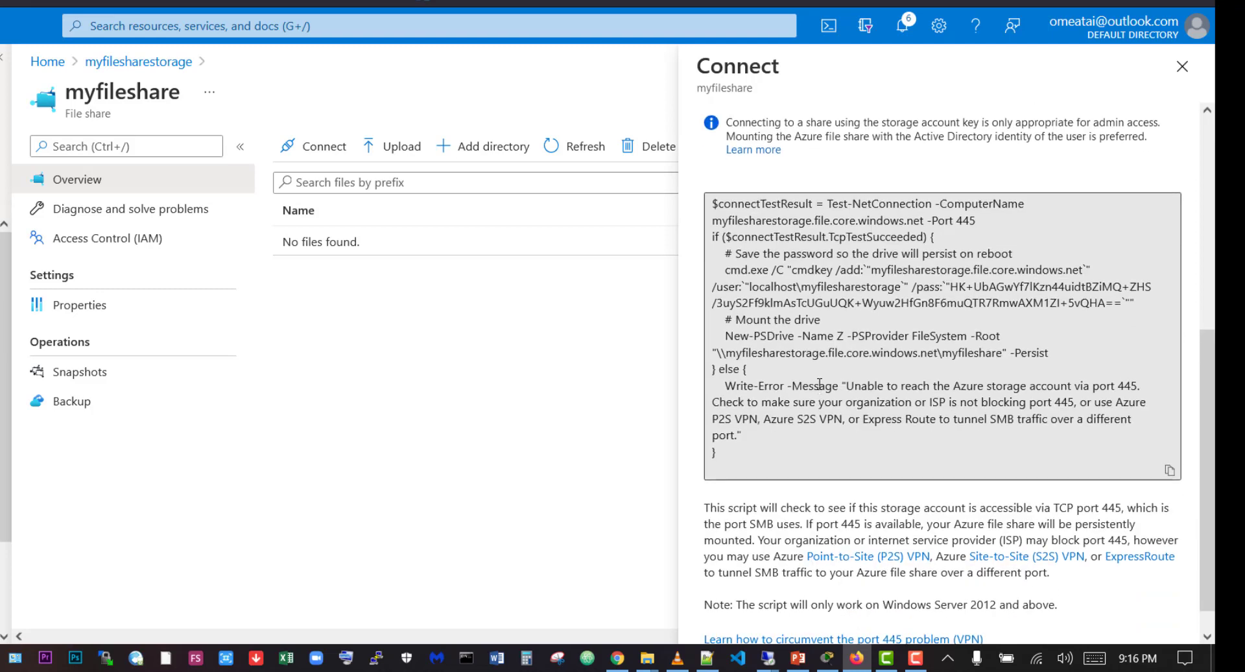
pyautogui.scroll(1, 819, 384)
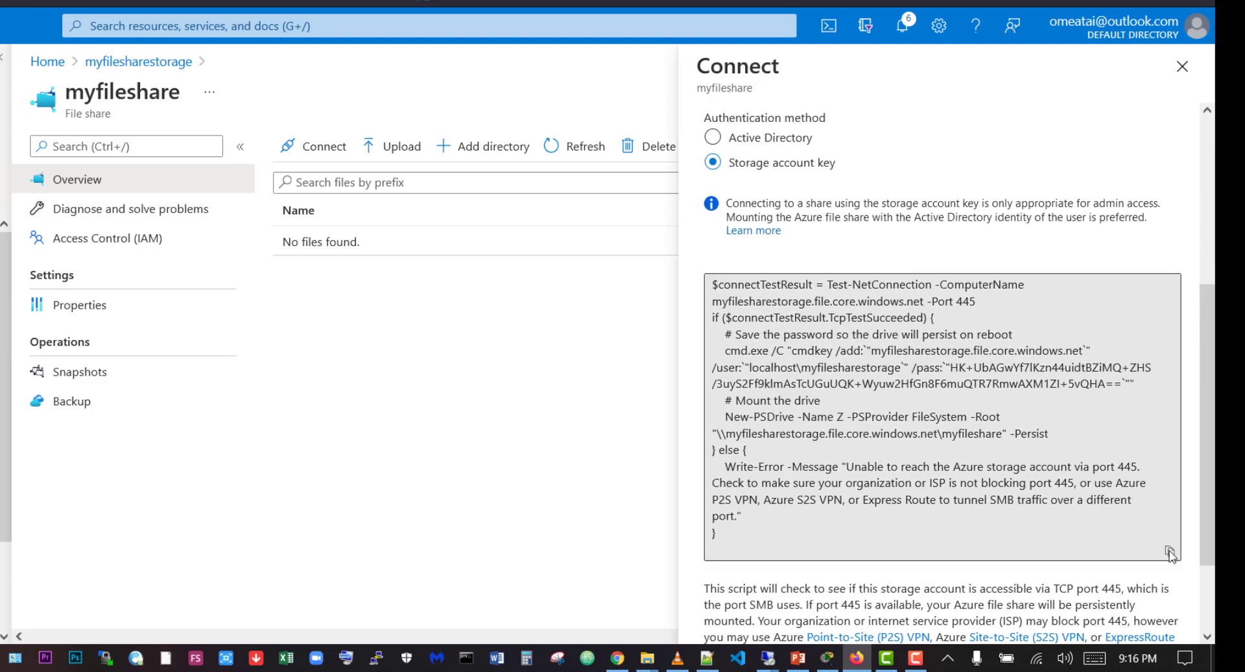
pyautogui.click(1170, 551)
pyautogui.hotkey('ctrl', 'a')
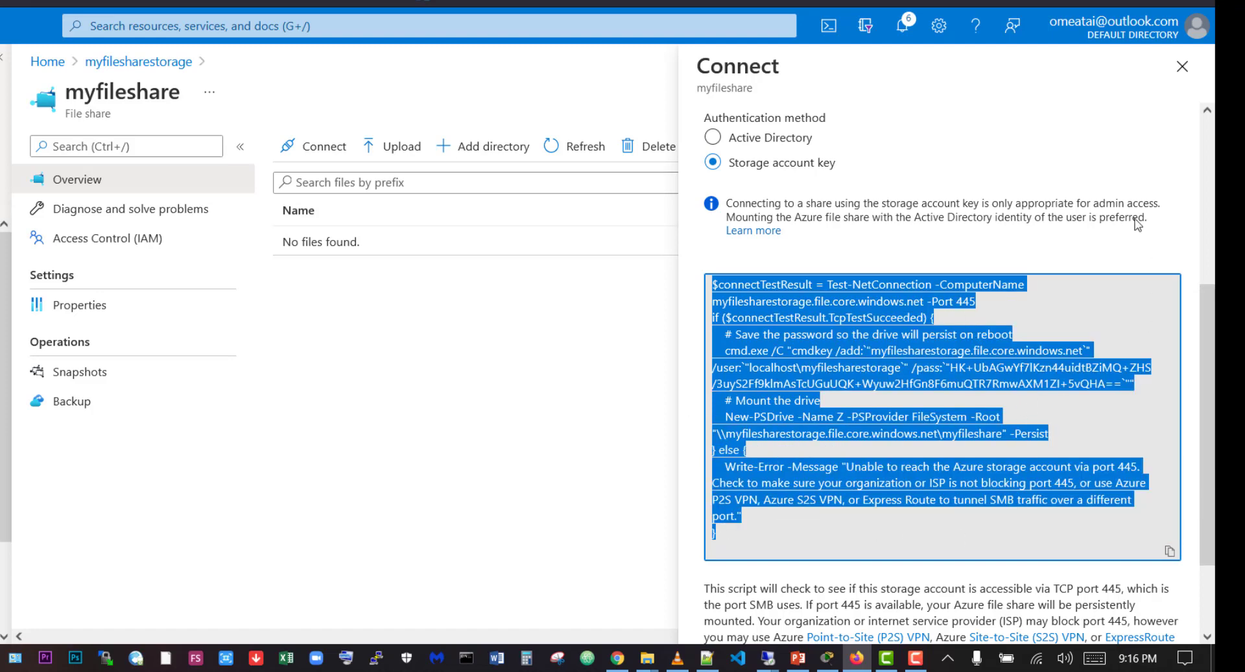
pyautogui.click(1182, 66)
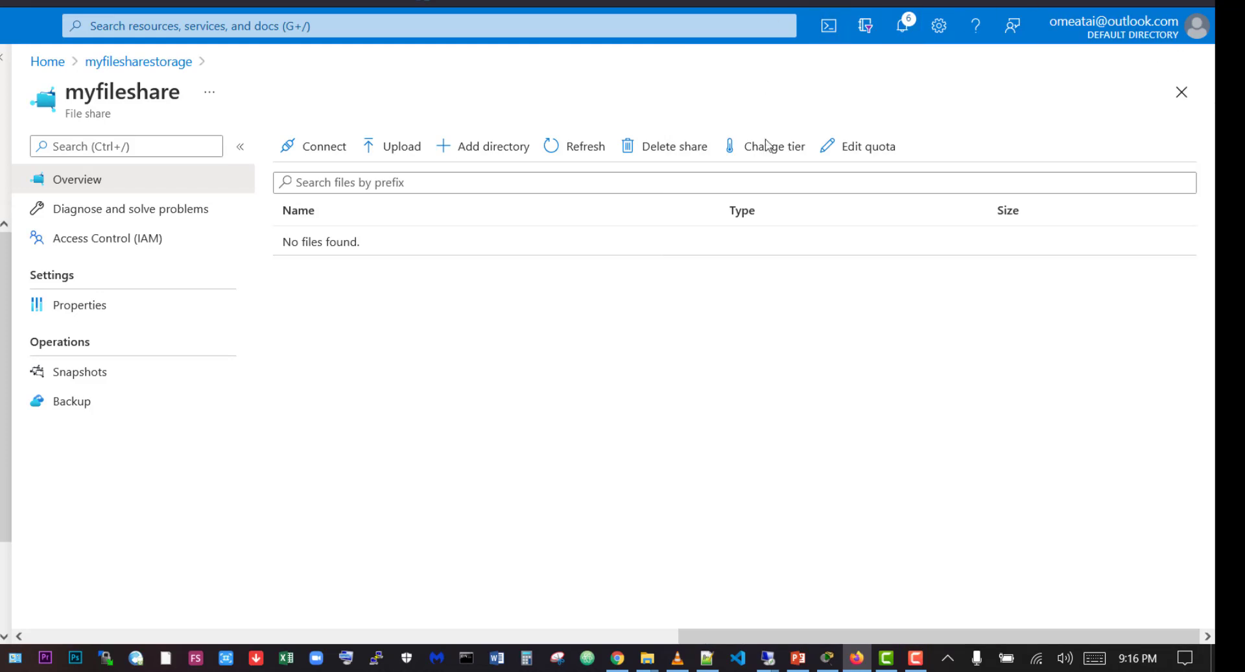
# - Switch to the VM-1 remote desktop session, open Windows PowerShell and move its window in front of File Explorer
pyautogui.moveTo(769, 662)
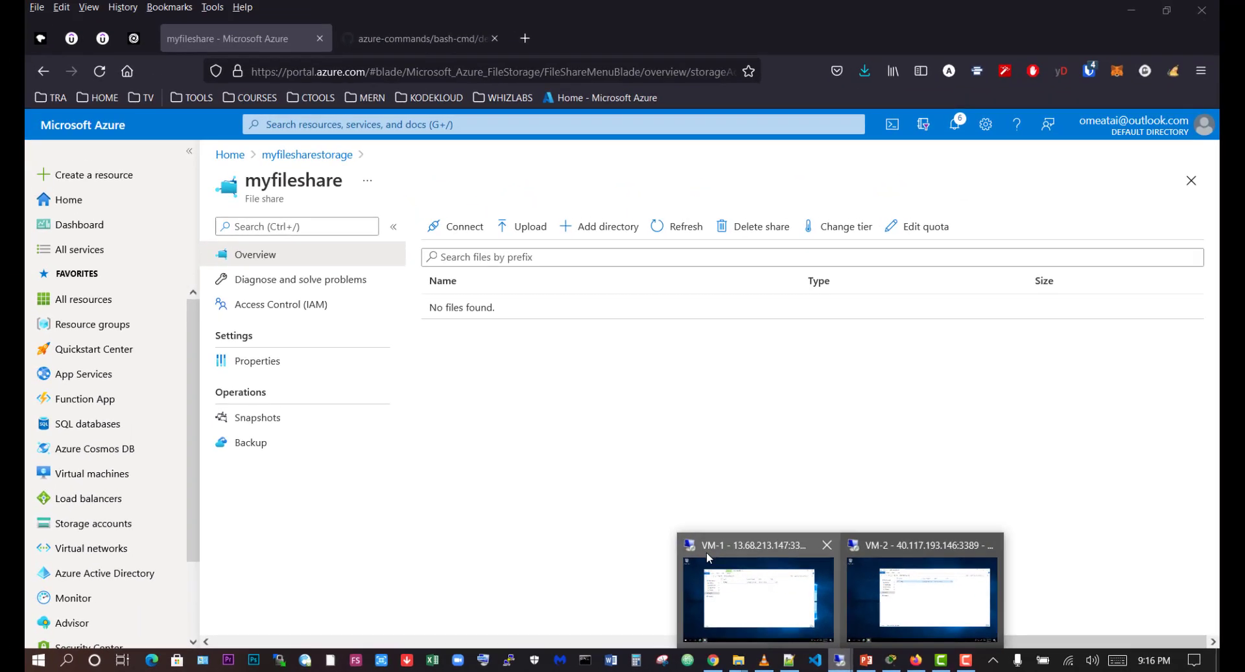
pyautogui.click(671, 571)
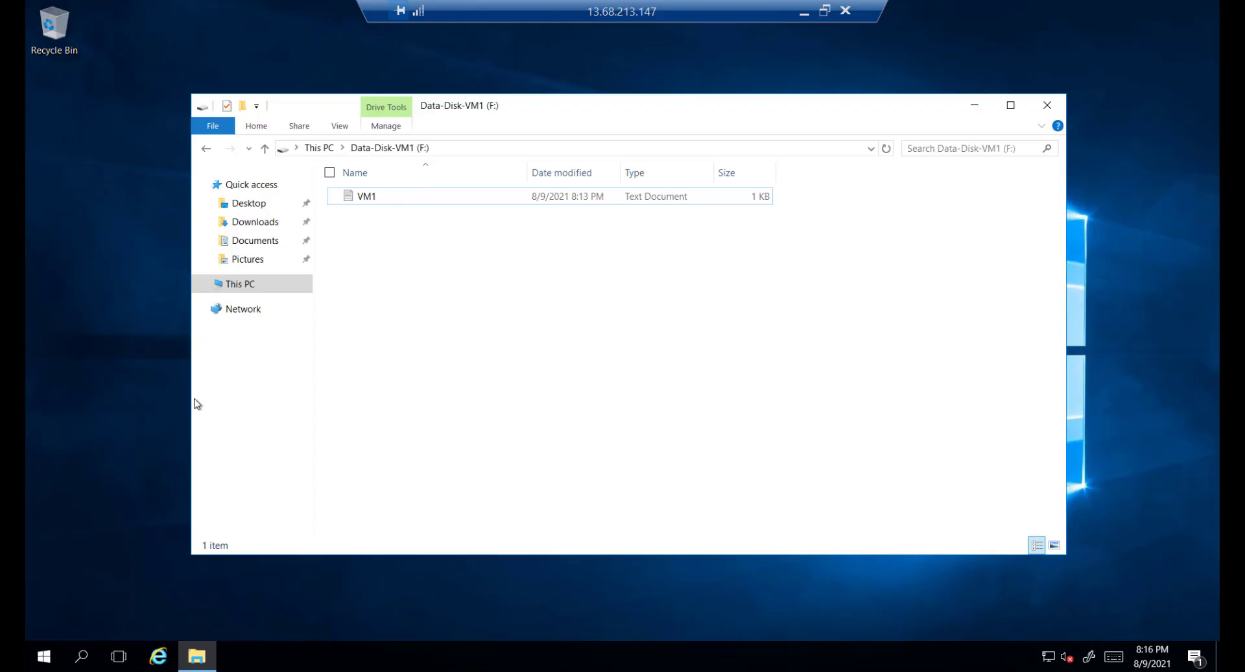
pyautogui.click(88, 654)
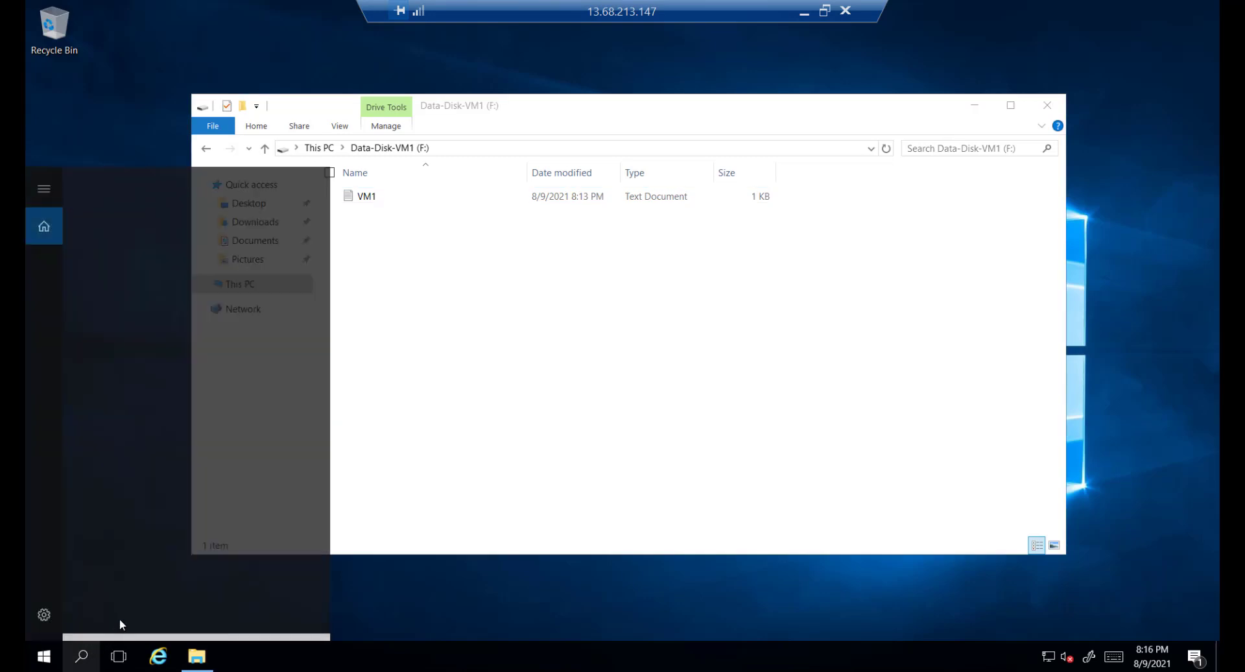
pyautogui.write('powershell')
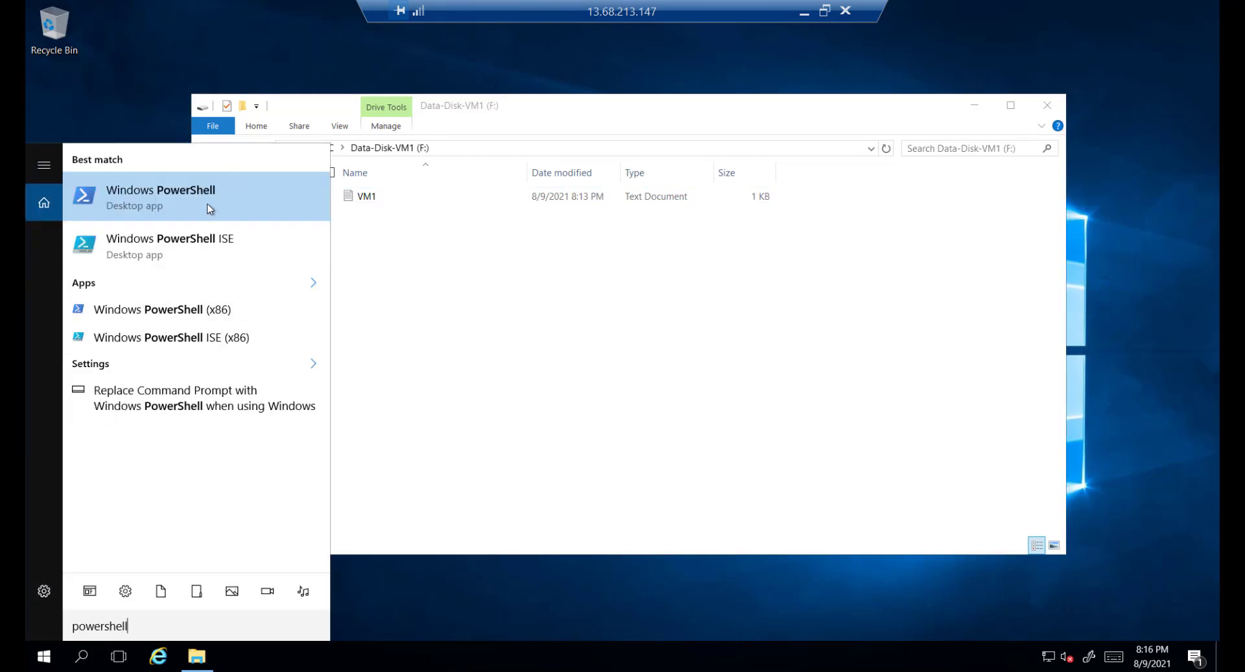
pyautogui.click(224, 197)
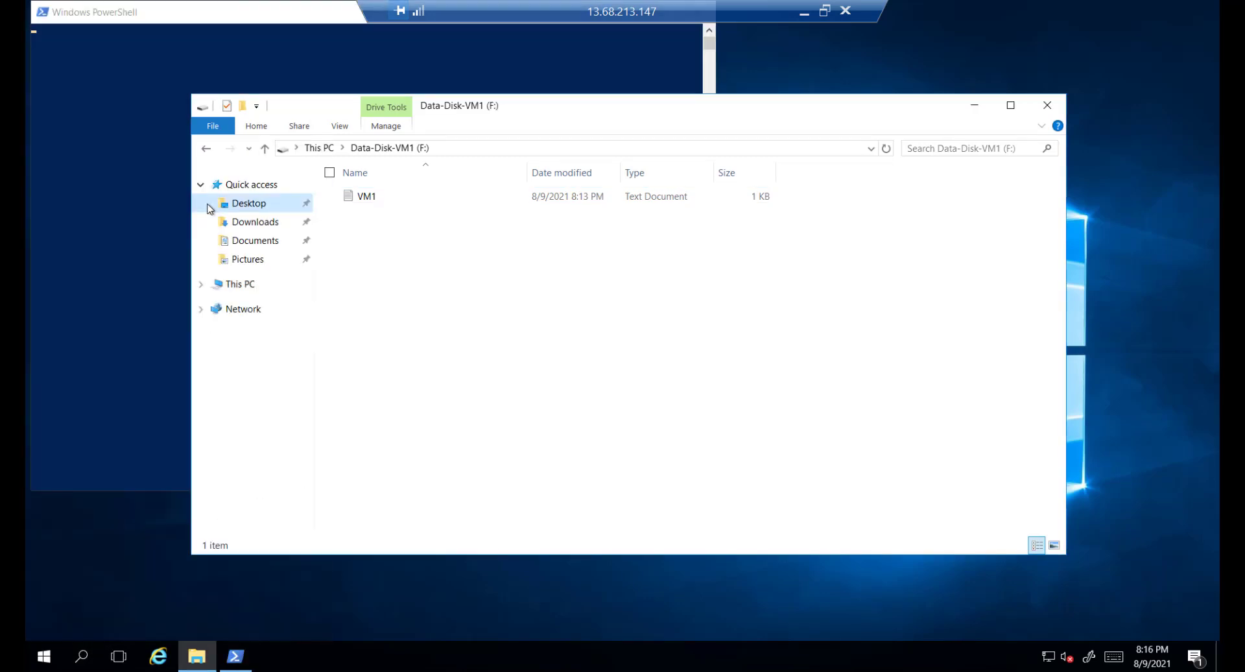
pyautogui.moveTo(100, 16); pyautogui.dragTo(460, 113)
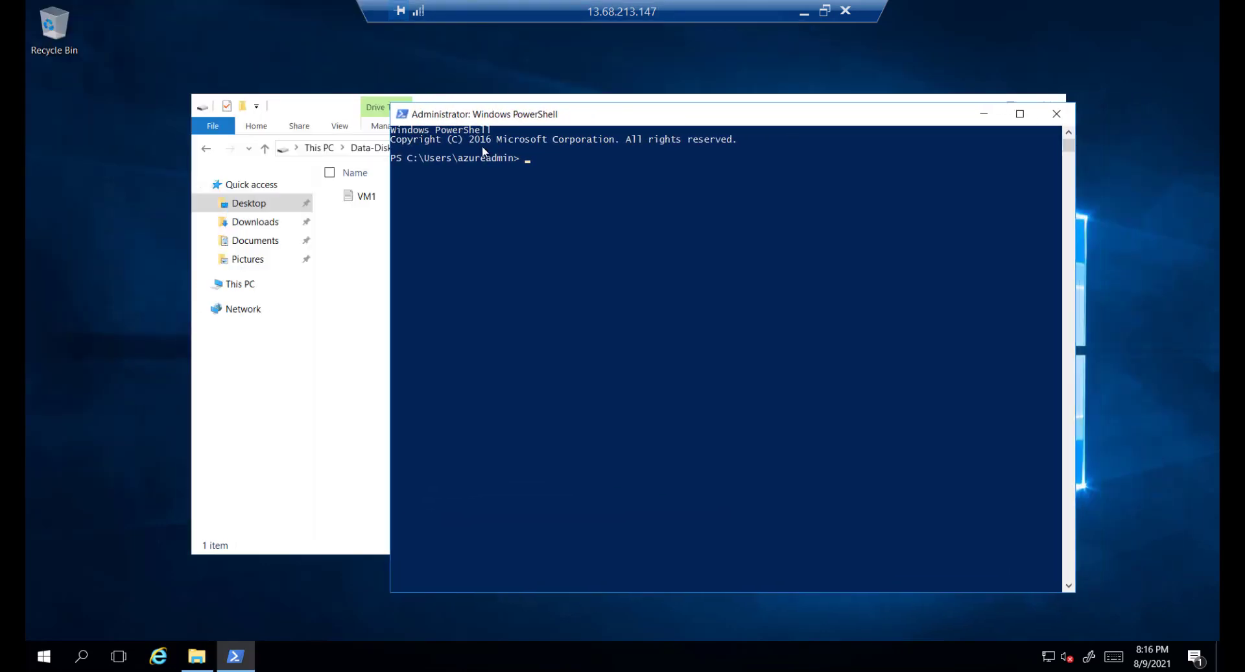
# - Paste and run the connection script containing the storage account key to mount myfileshare as drive Z, and close PowerShell
pyautogui.rightClick(528, 158)
pyautogui.press('Return')
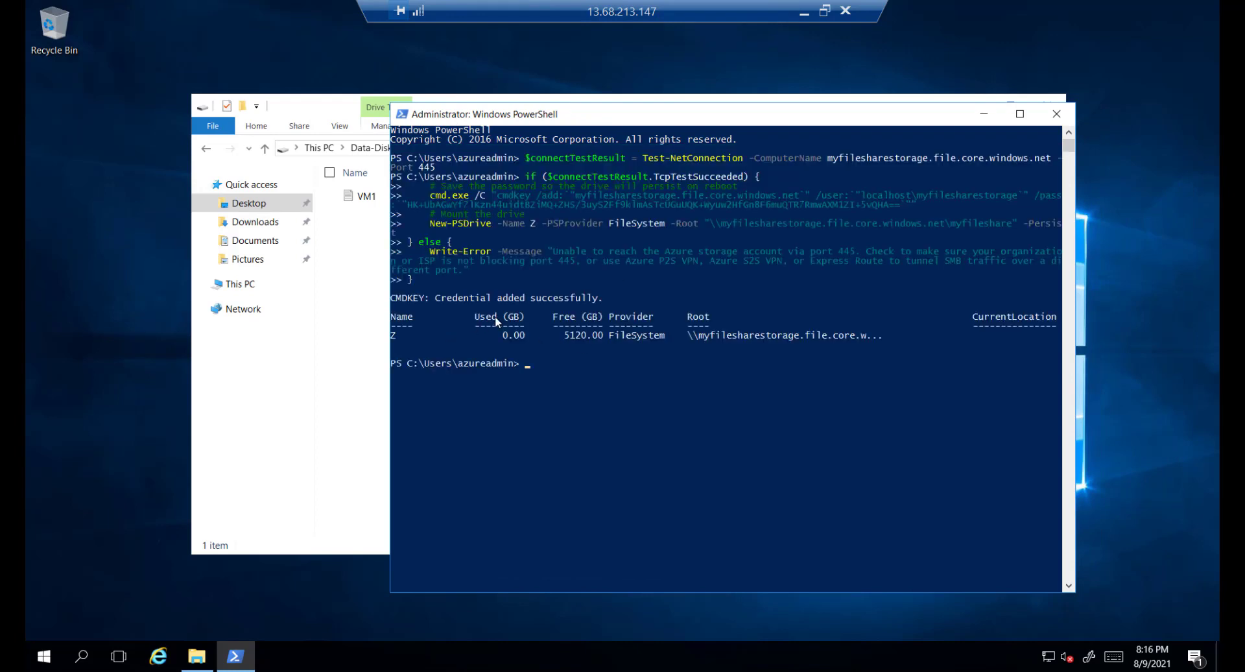
pyautogui.click(1057, 115)
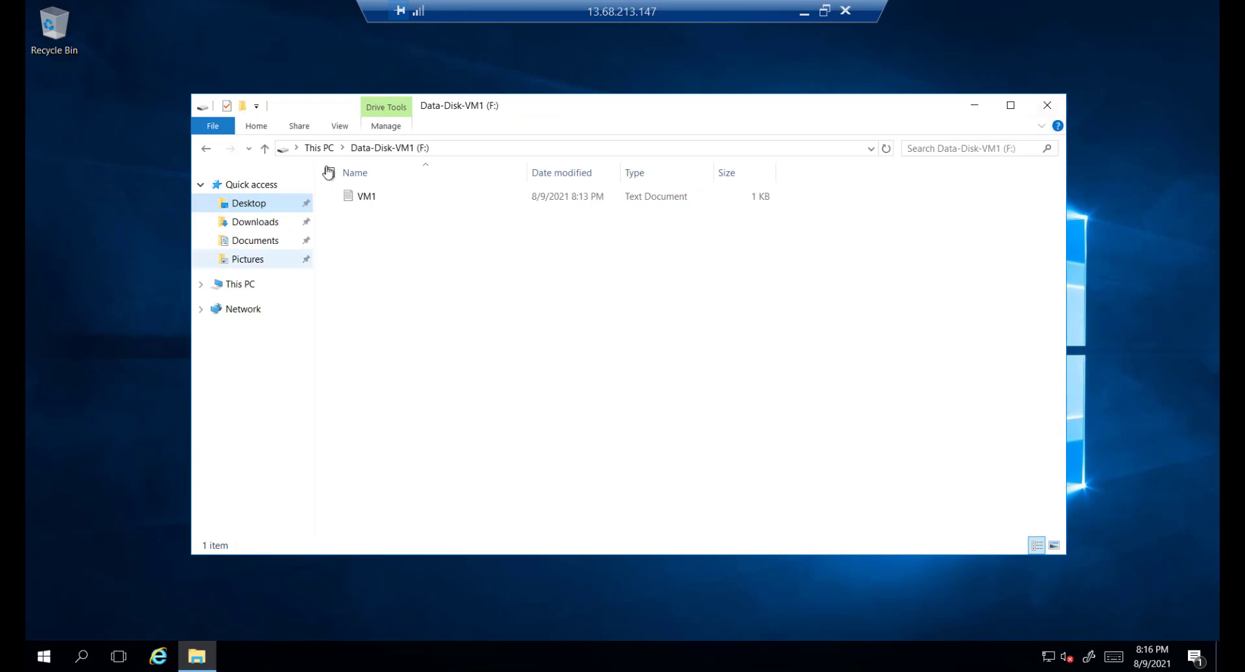
# - Check This PC on VM-1 for the mapped myfileshare drive and return to the share's page in the Azure portal
pyautogui.click(317, 148)
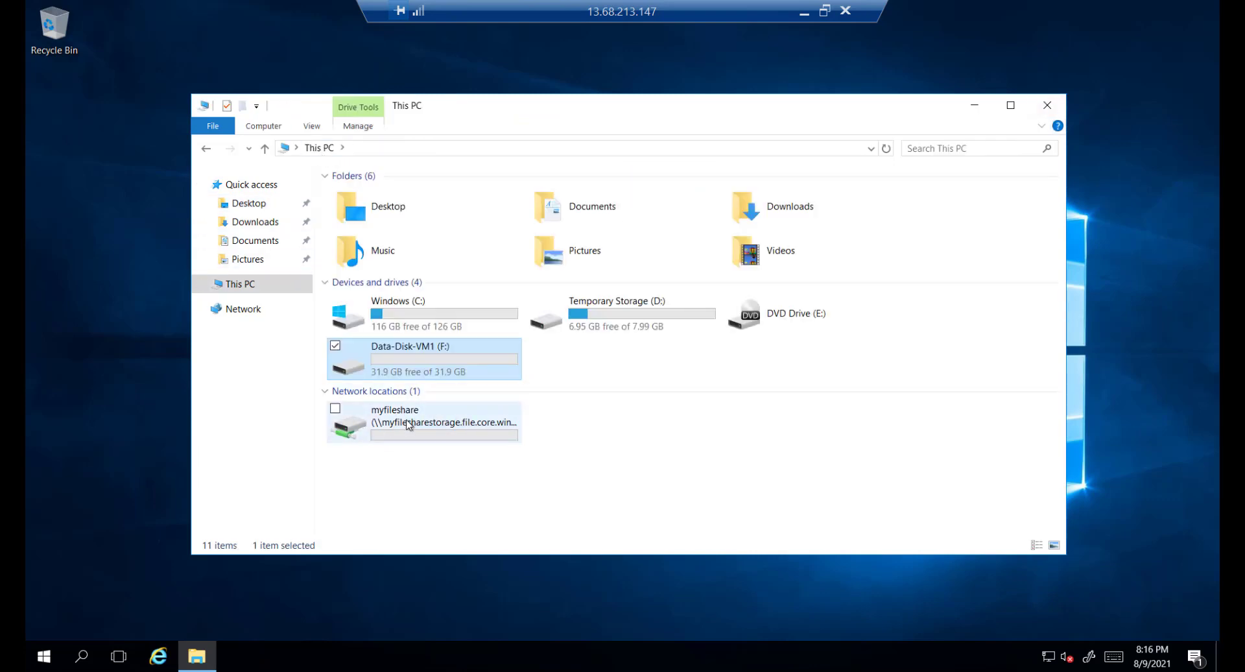
pyautogui.click(803, 18)
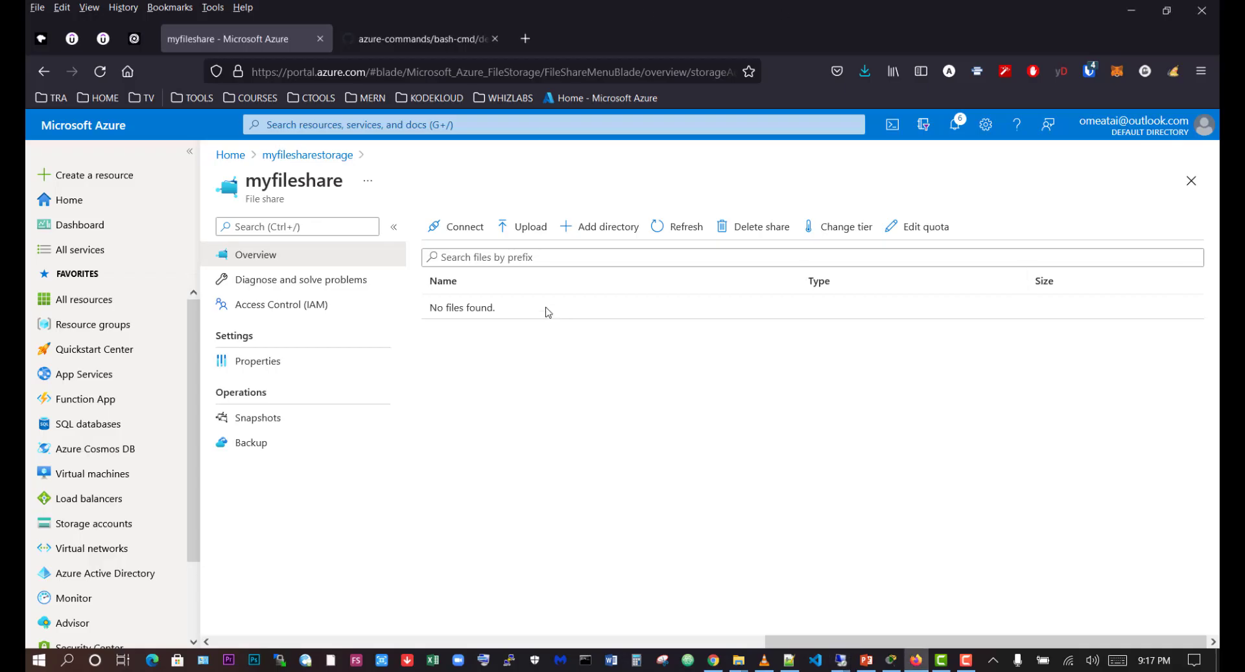
pyautogui.moveTo(840, 659)
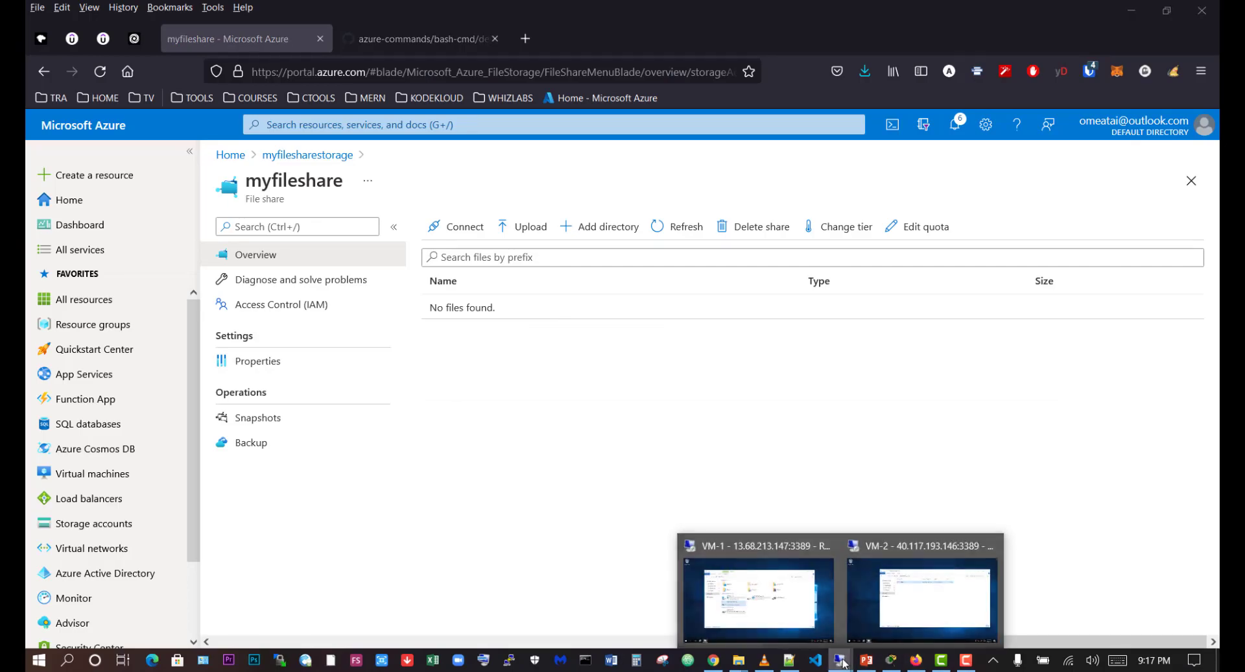
# - Switch to the VM-2 remote desktop session, open Windows PowerShell and run the copied script containing the storage account key to mount myfileshare as drive Z
pyautogui.click(918, 599)
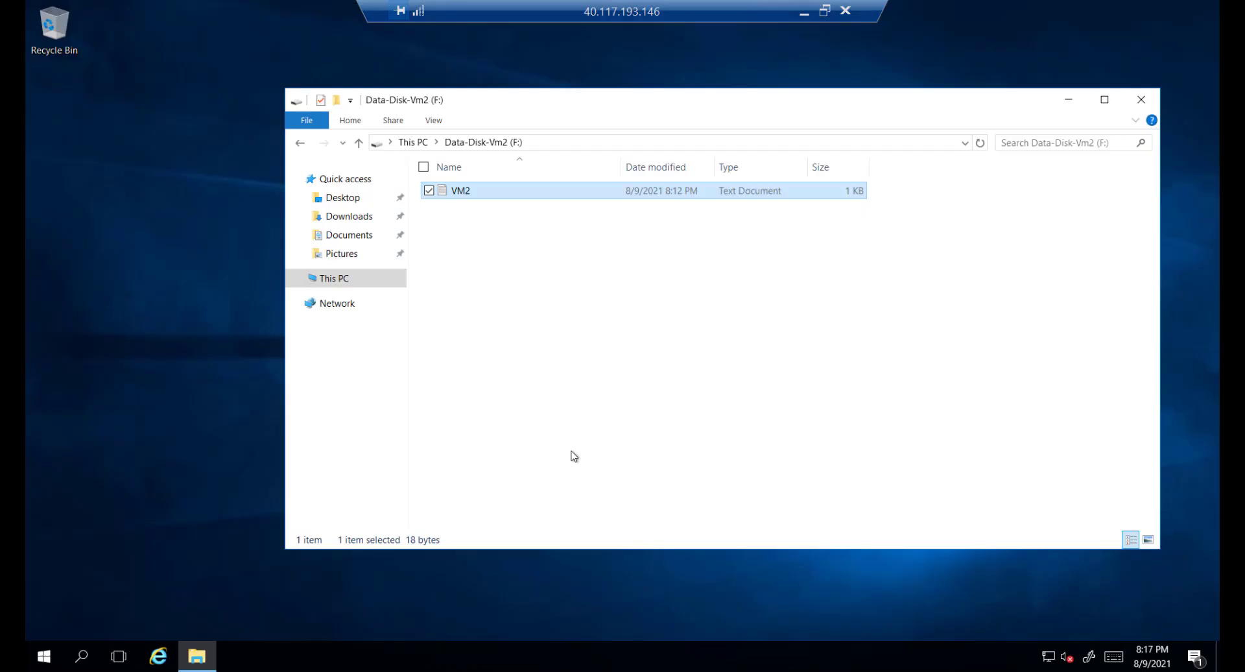
pyautogui.click(82, 655)
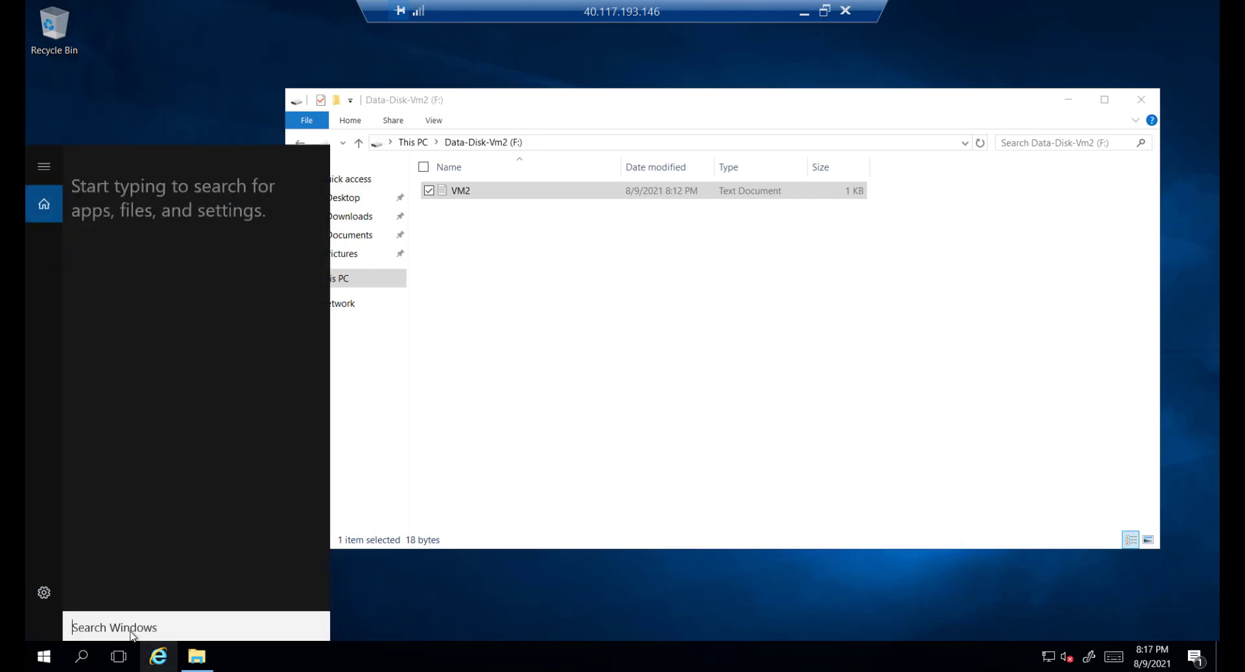
pyautogui.write('powershe')
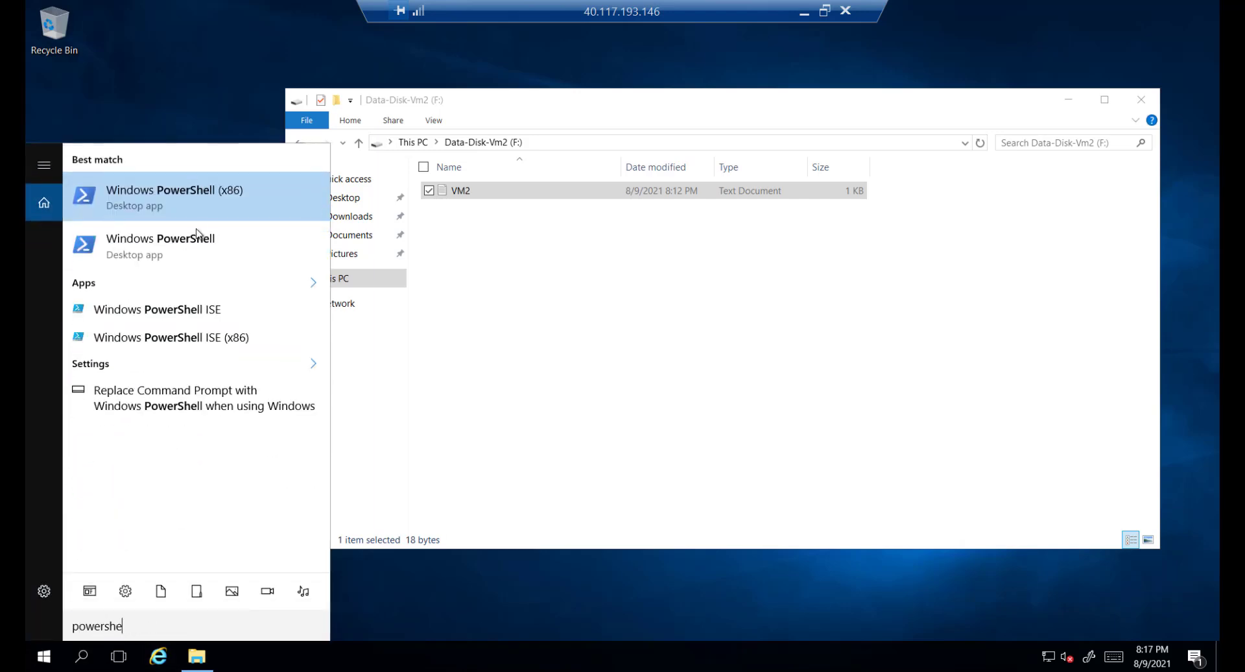
pyautogui.click(200, 237)
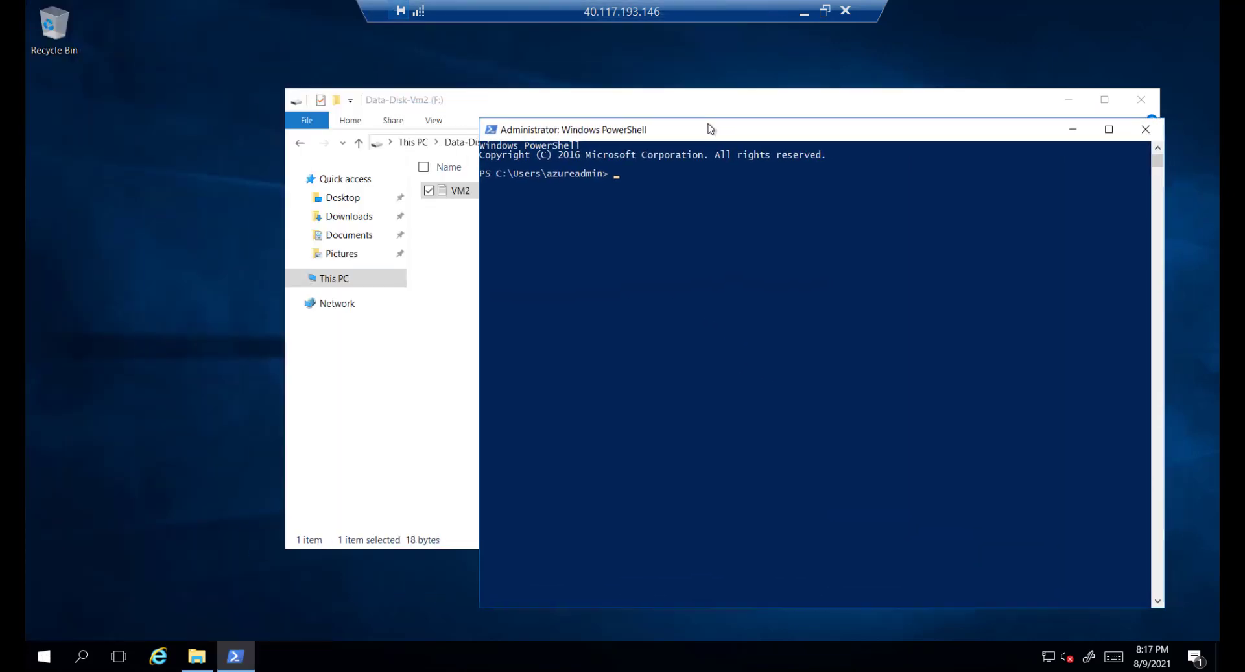
pyautogui.rightClick(575, 167)
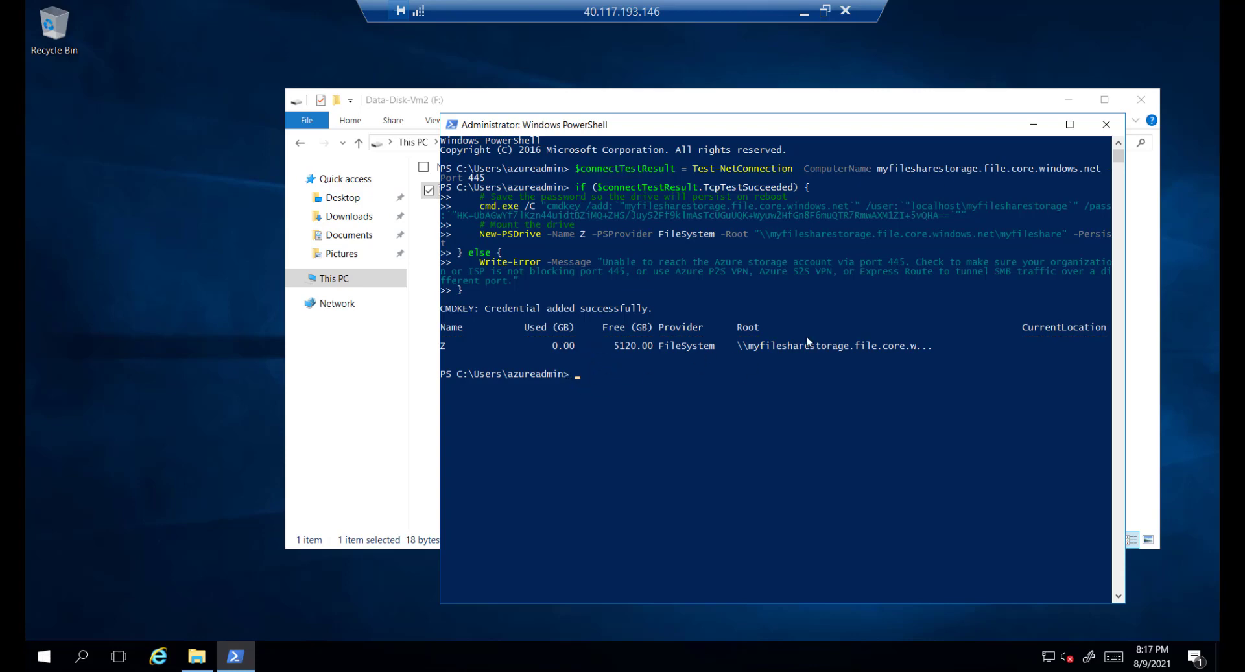
# - Minimize PowerShell and open the mapped myfileshare drive from This PC on VM-2 to check its contents
pyautogui.click(1034, 125)
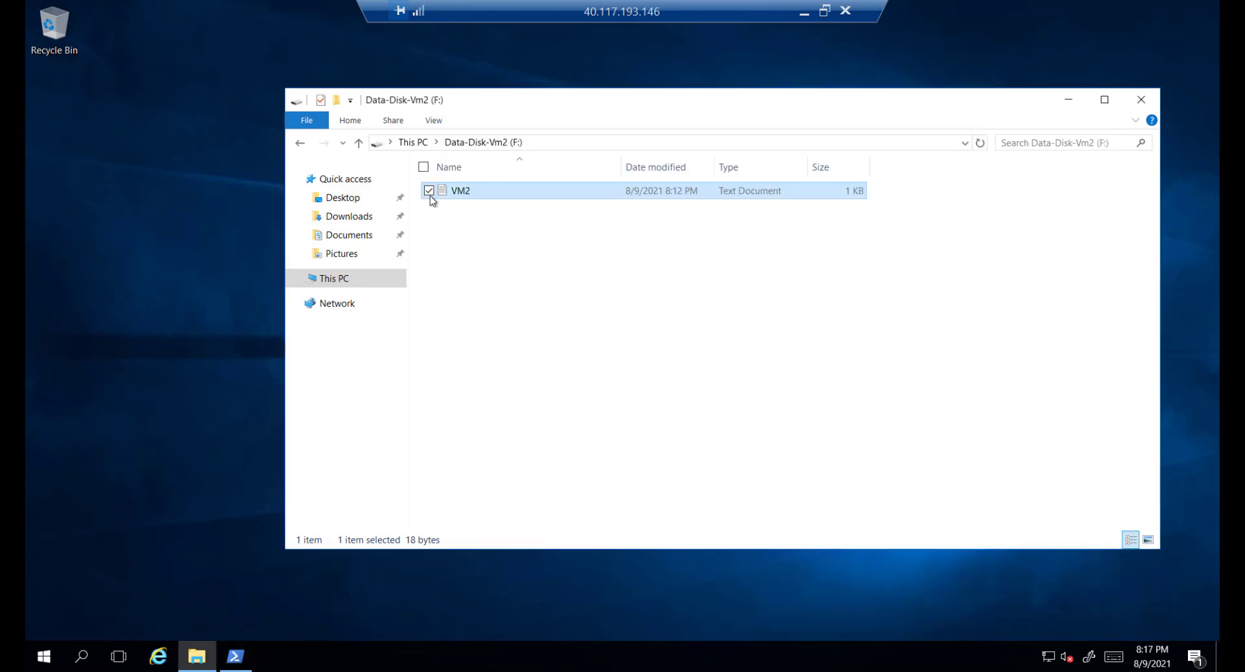
pyautogui.click(412, 142)
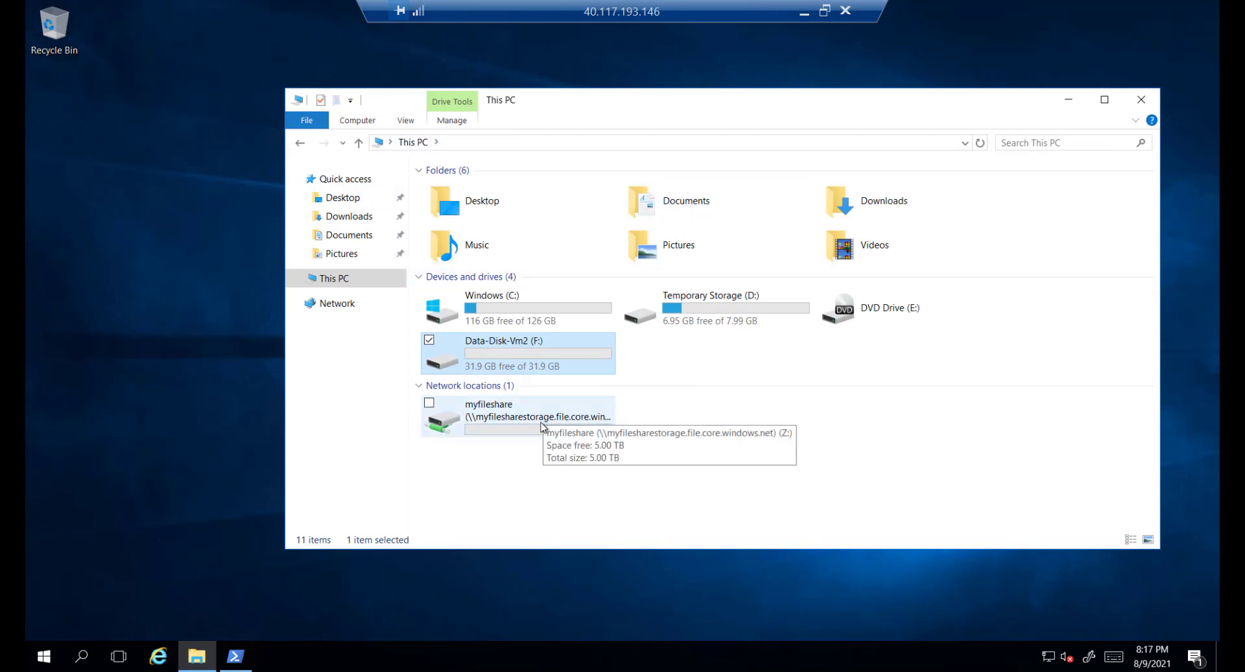
pyautogui.doubleClick(520, 412)
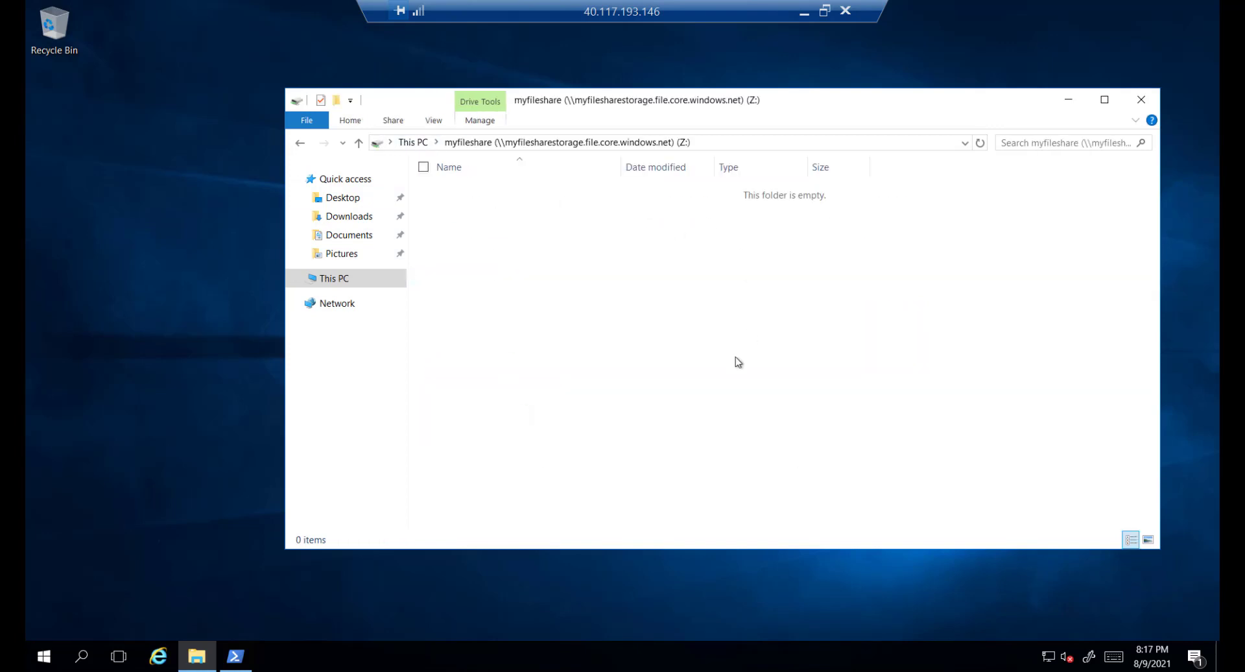
# - Copy the VM2 text file from Data-Disk-Vm2 (F:) into the myfileshare (Z:) drive
pyautogui.click(413, 143)
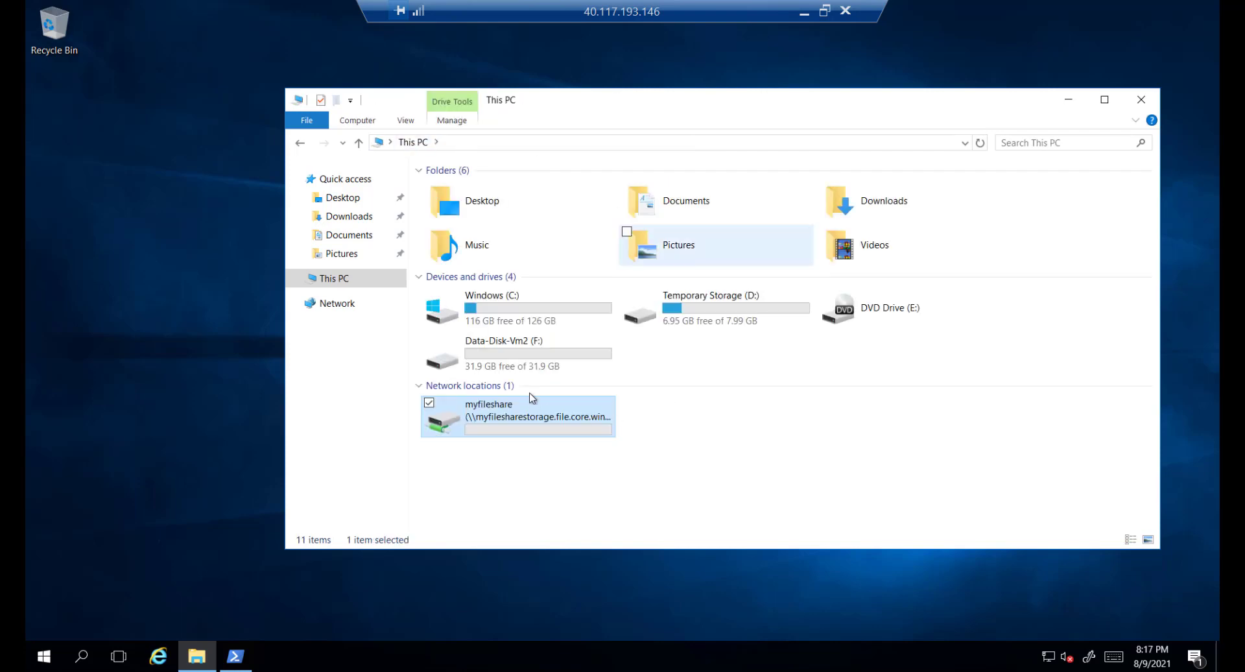
pyautogui.click(519, 359)
pyautogui.doubleClick(519, 356)
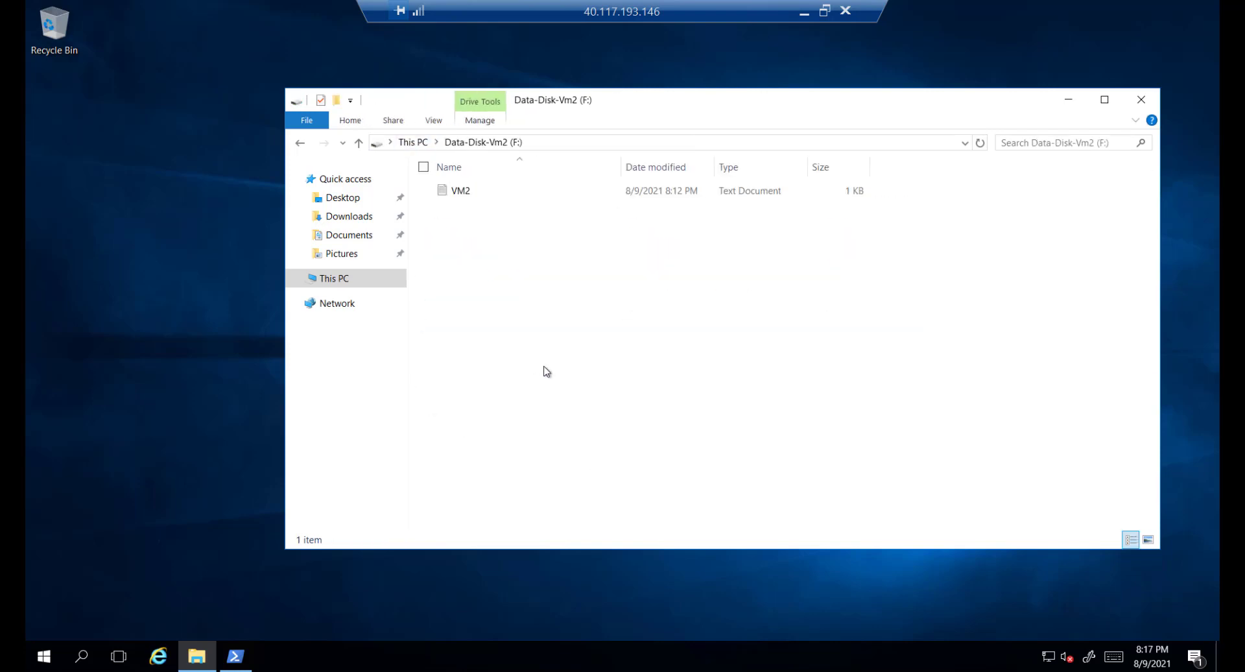
pyautogui.click(461, 194)
pyautogui.rightClick(461, 193)
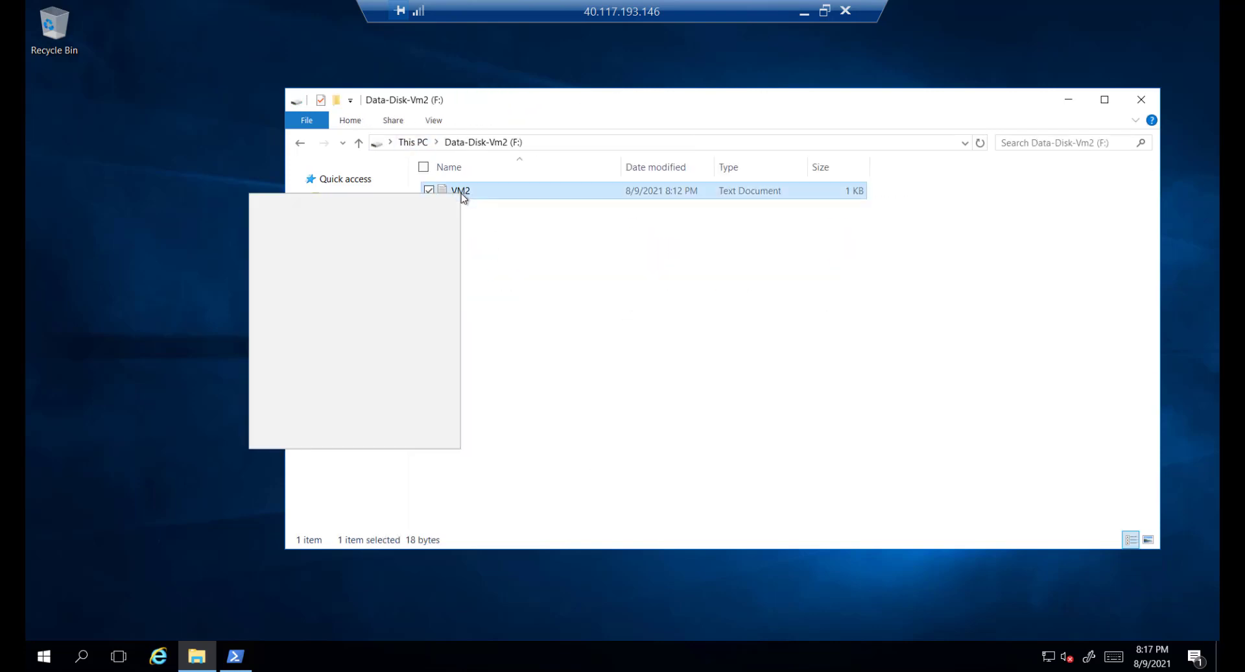
pyautogui.click(308, 356)
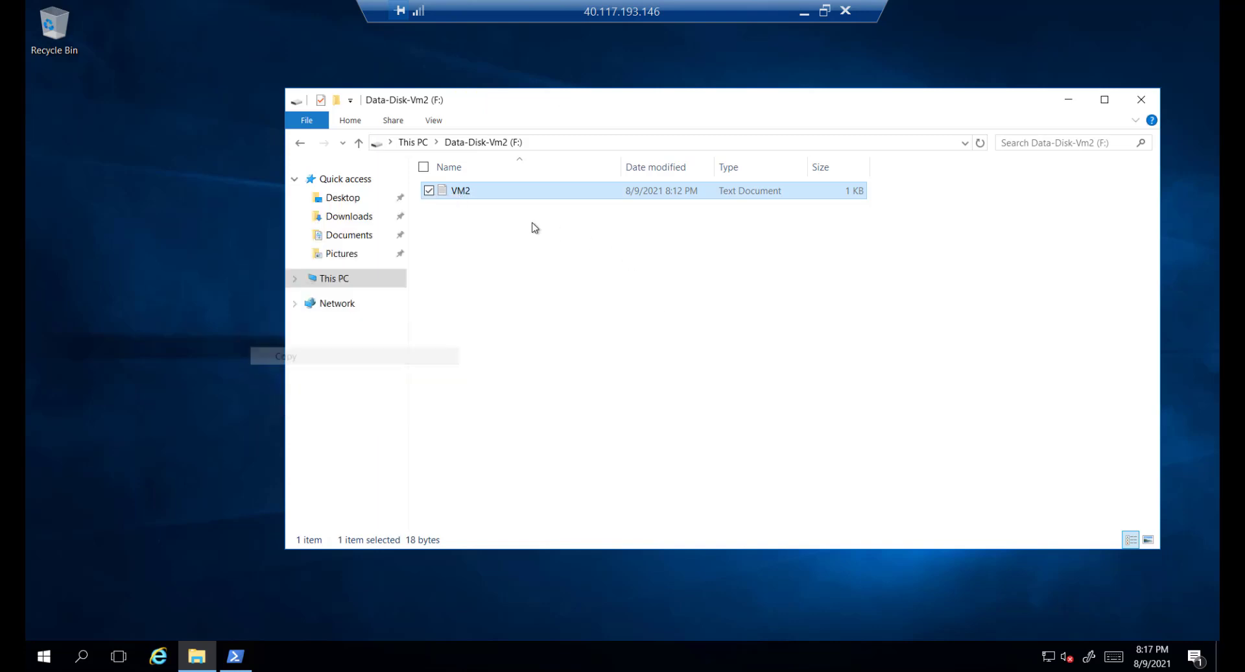
pyautogui.click(415, 143)
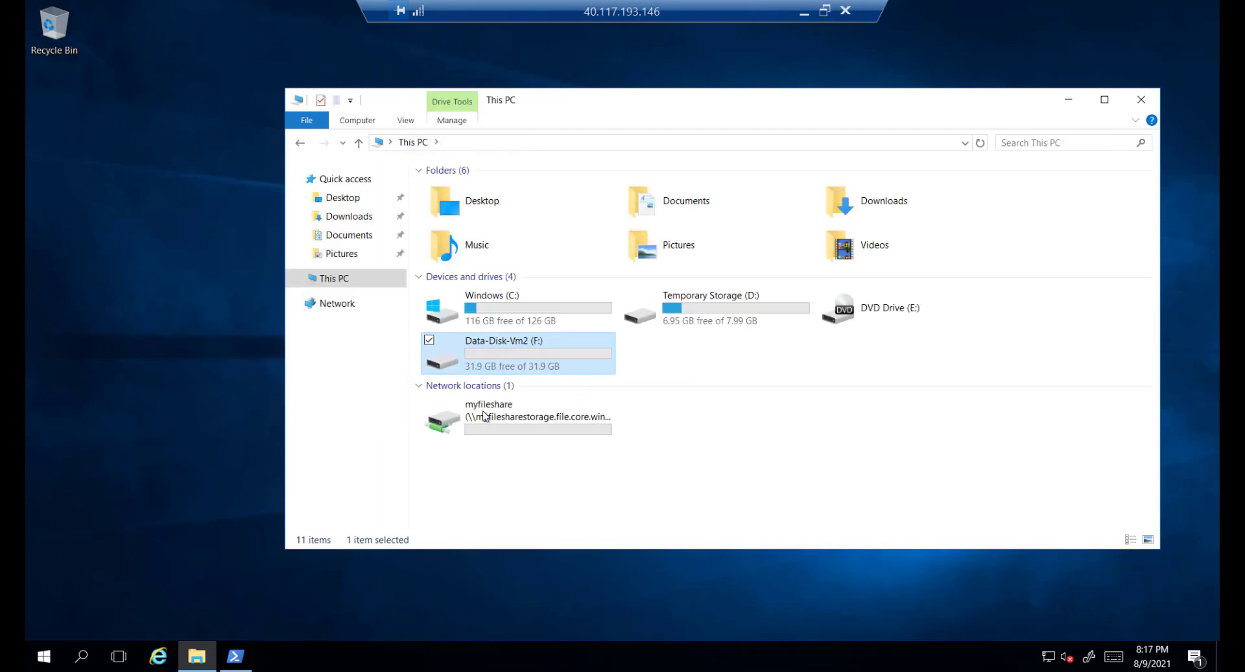
pyautogui.doubleClick(546, 421)
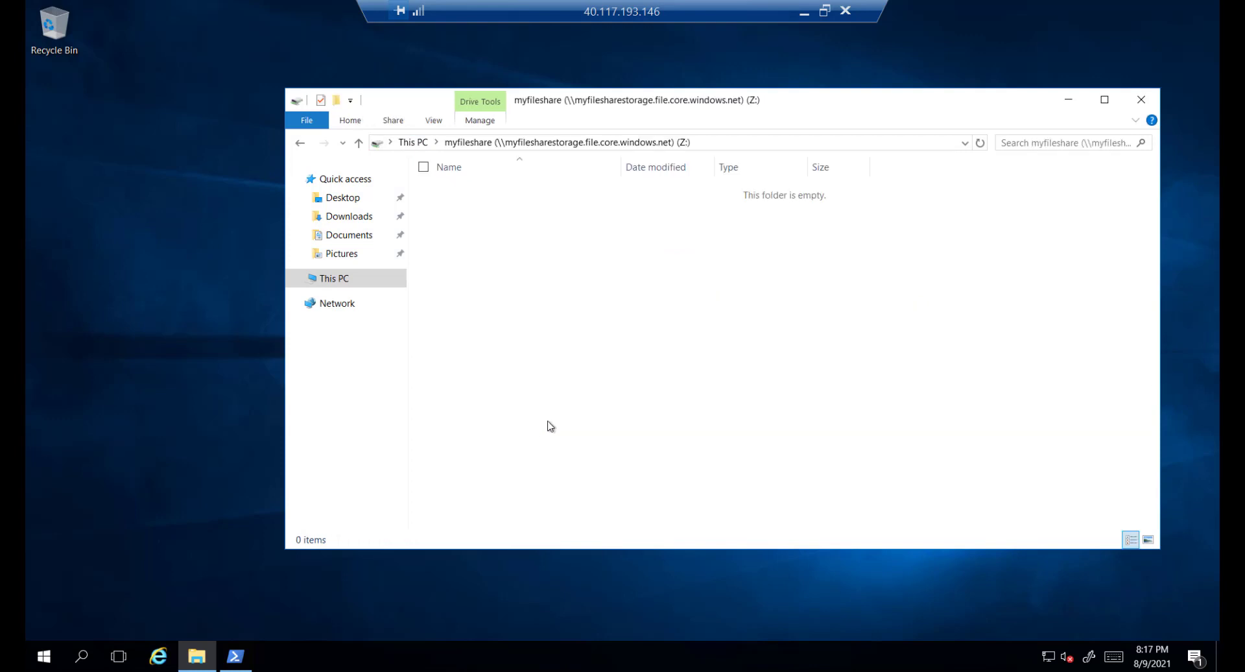
pyautogui.rightClick(503, 212)
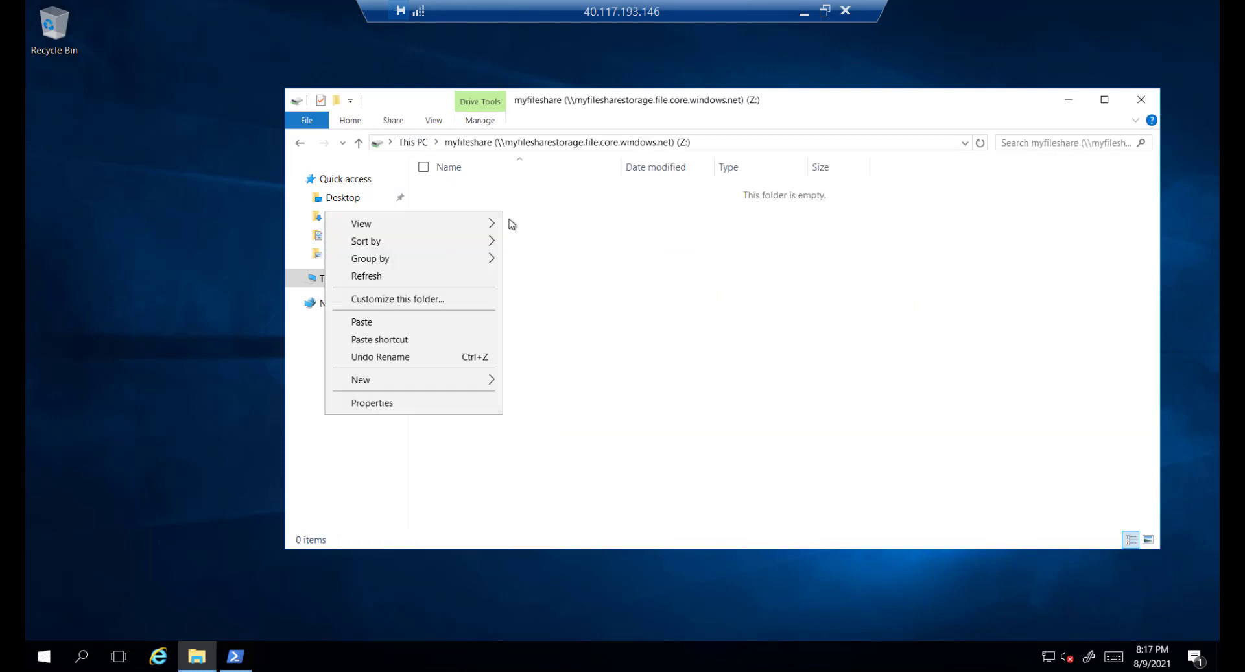
pyautogui.click(422, 324)
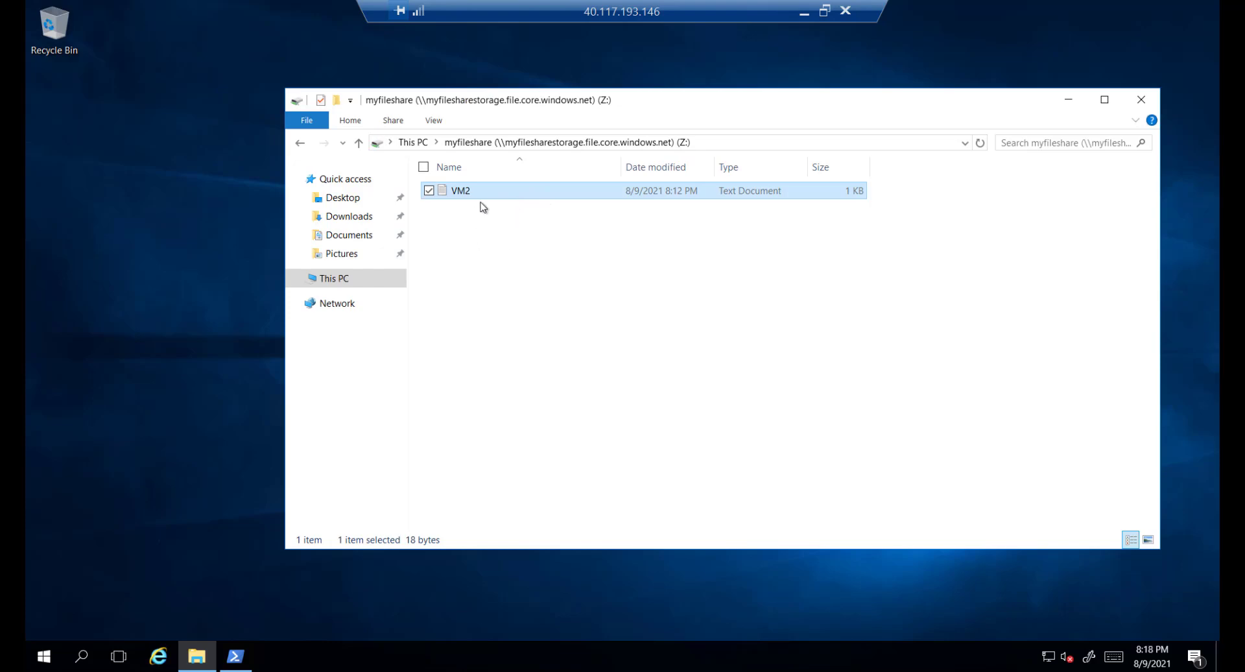
# - Switch to the VM-1 session, open the VM2 text file from myfileshare to read it, and close it
pyautogui.click(804, 12)
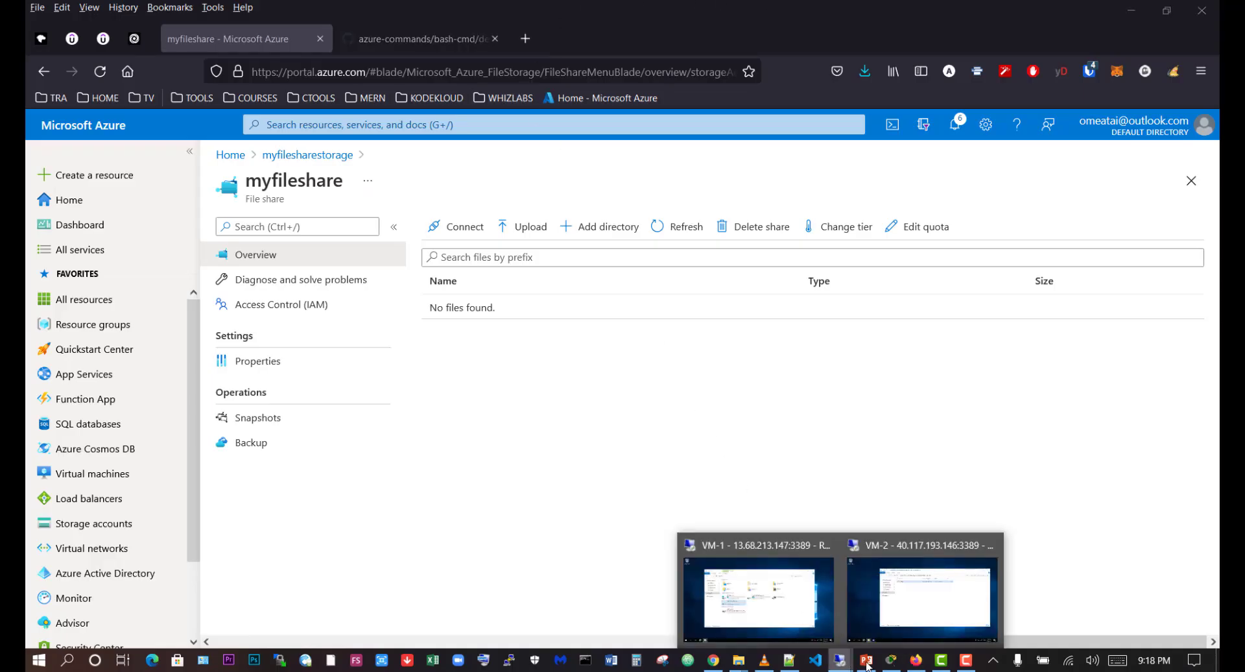
pyautogui.click(753, 583)
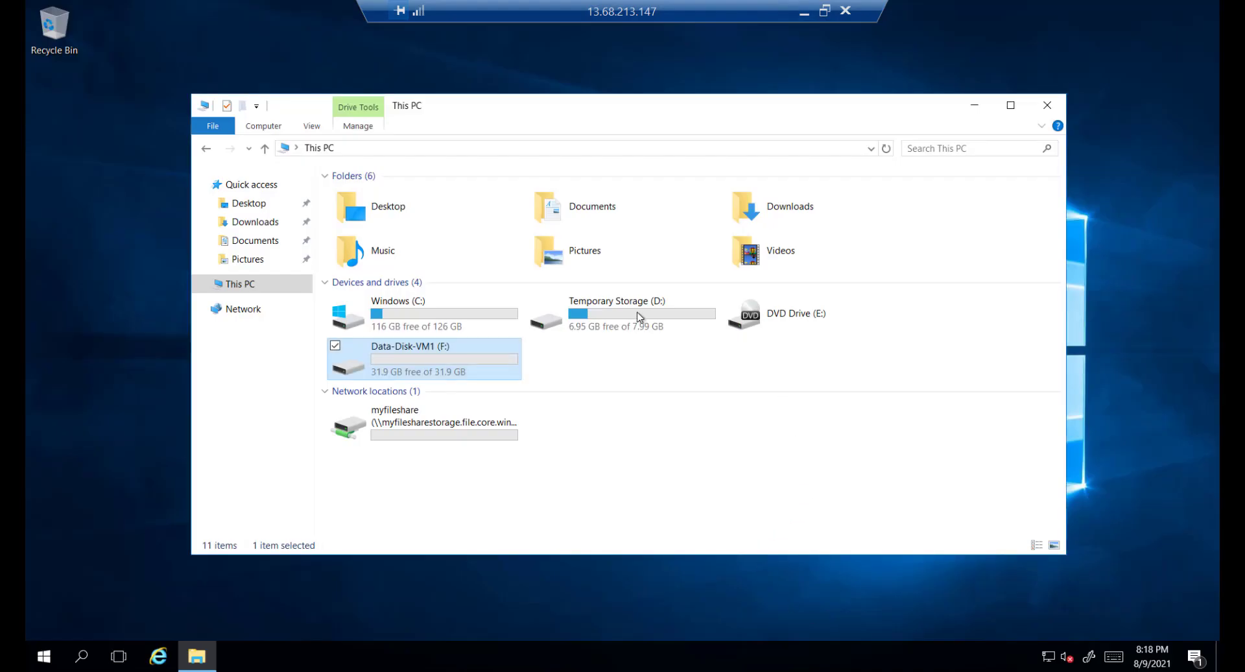
pyautogui.doubleClick(414, 420)
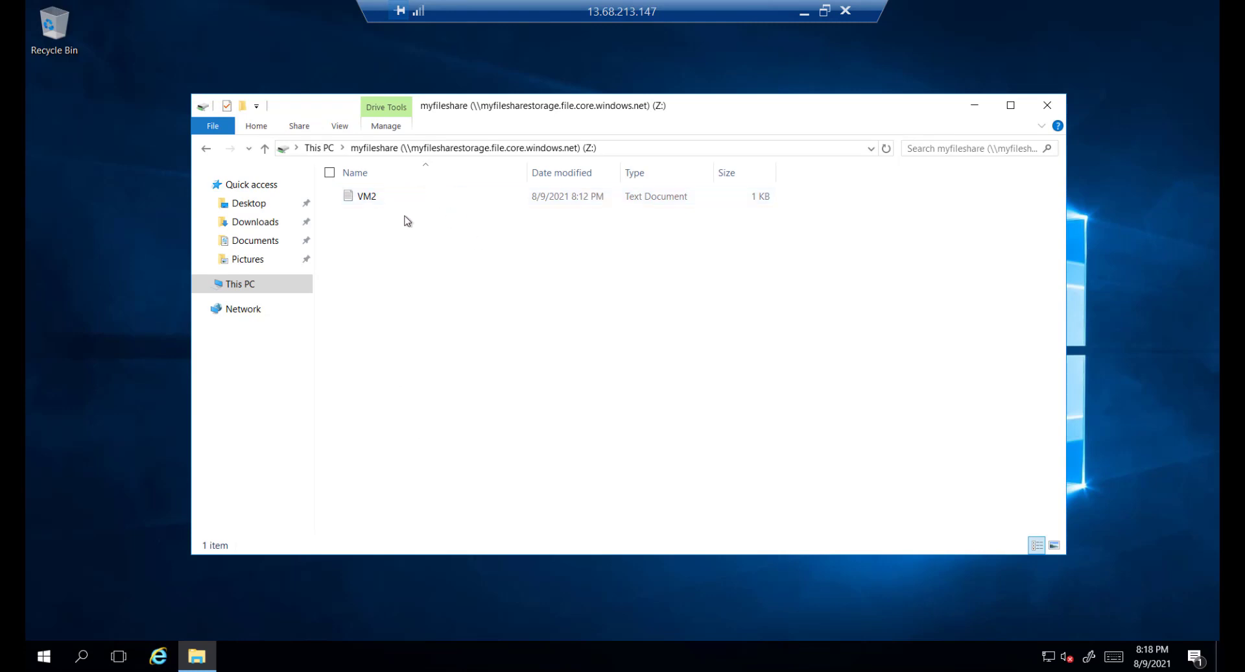
pyautogui.doubleClick(363, 197)
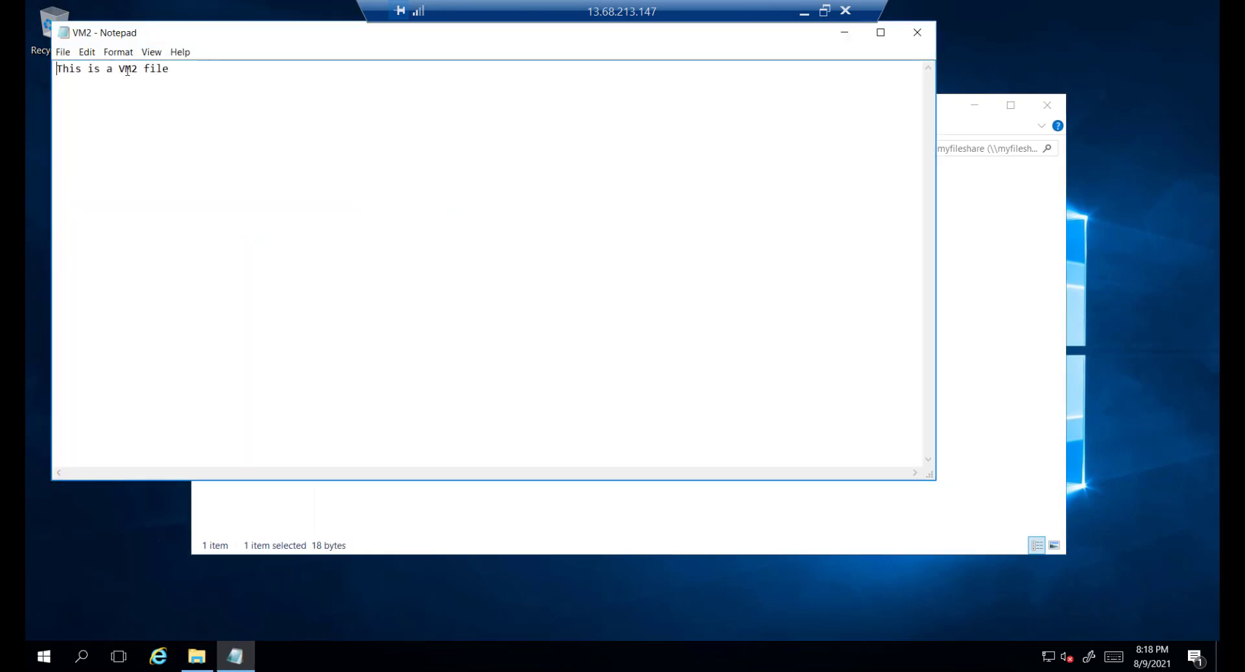
pyautogui.click(917, 31)
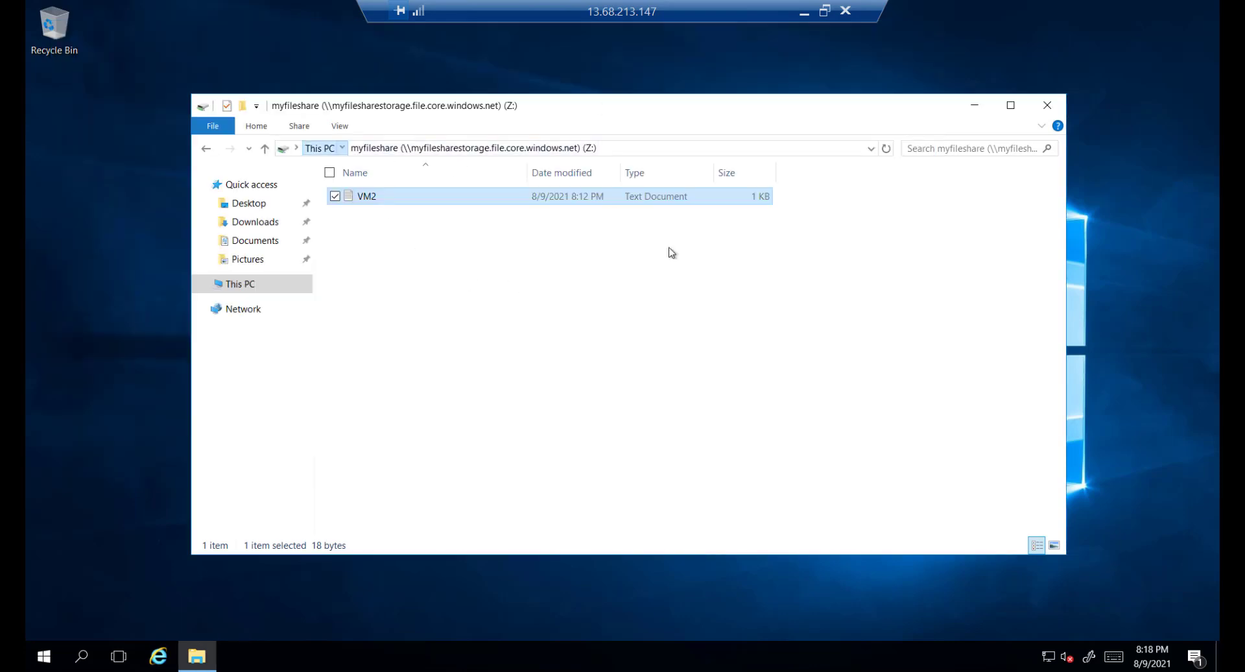
# - Copy the VM1 text file from Data-Disk-VM1 (F:) into the myfileshare (Z:) drive
pyautogui.click(319, 148)
pyautogui.doubleClick(417, 363)
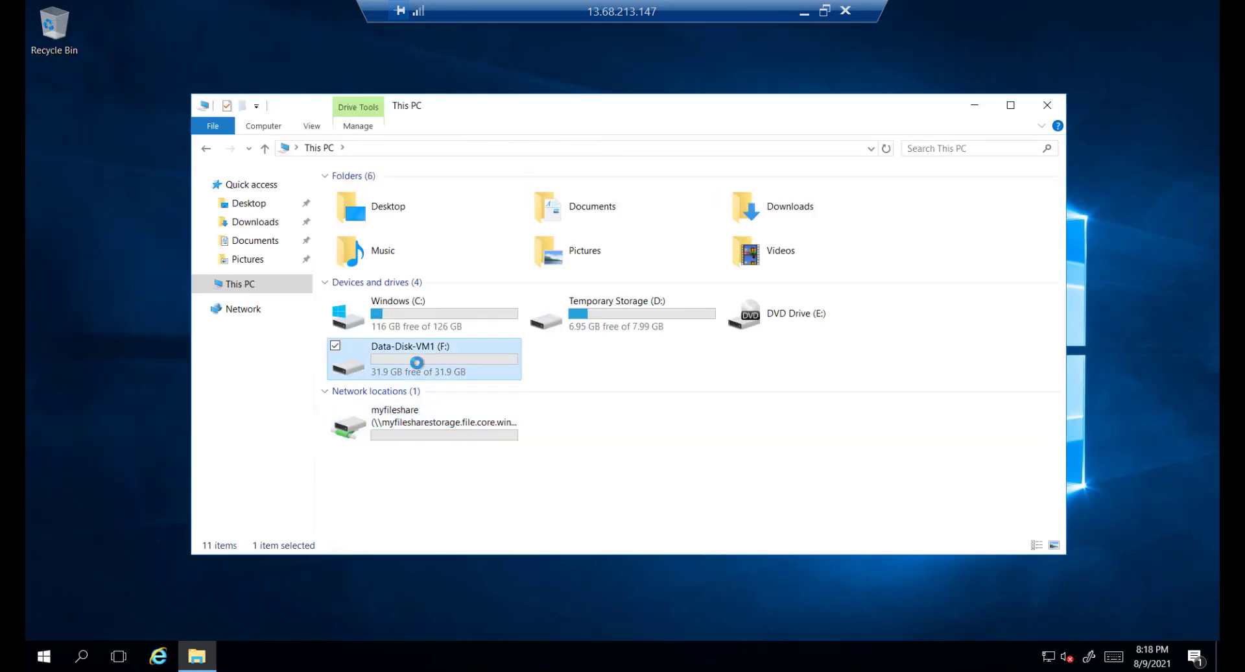
pyautogui.rightClick(364, 198)
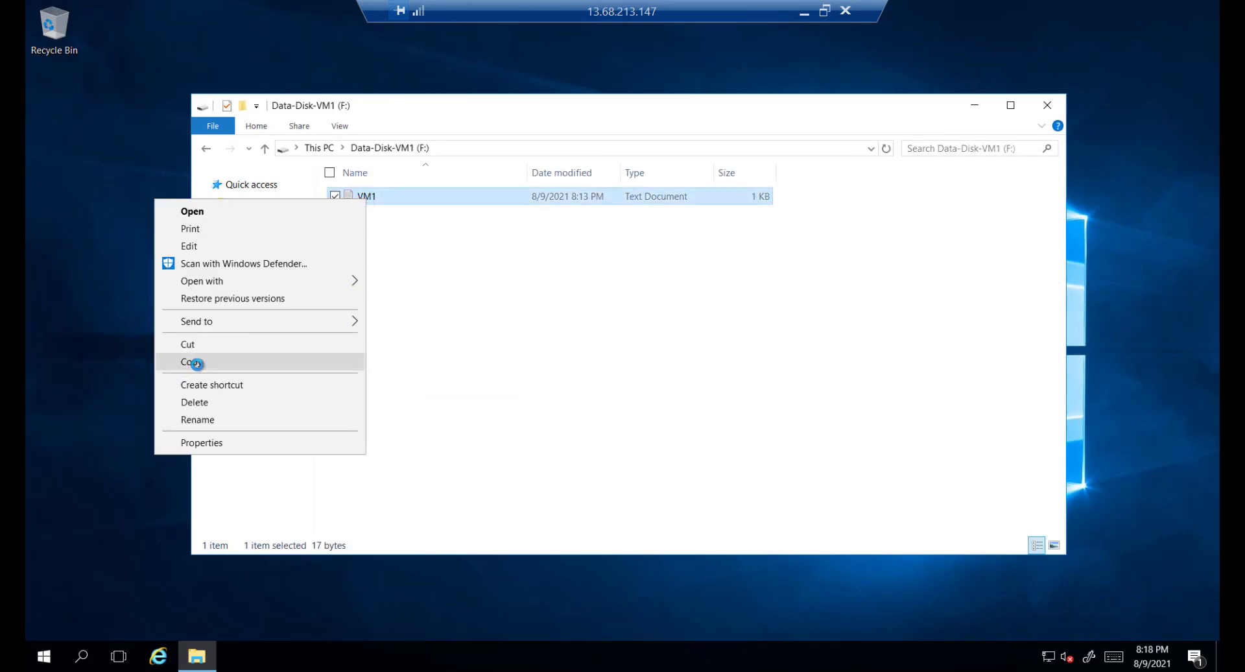
pyautogui.click(192, 362)
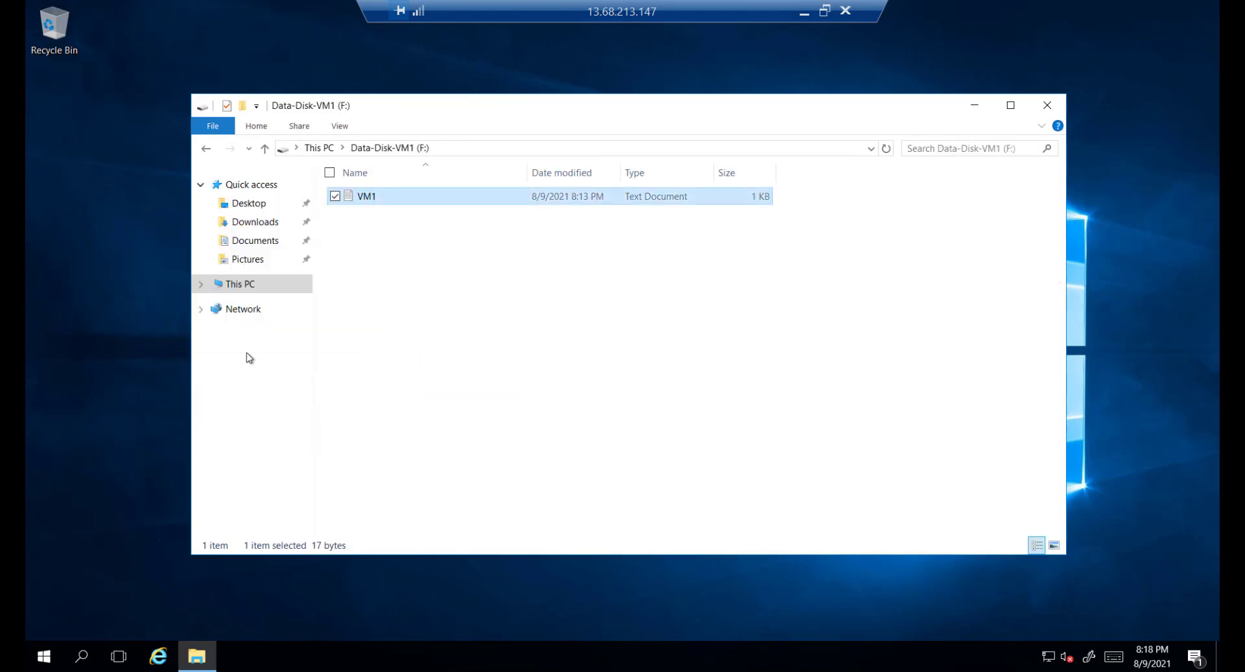
pyautogui.click(320, 148)
pyautogui.doubleClick(390, 418)
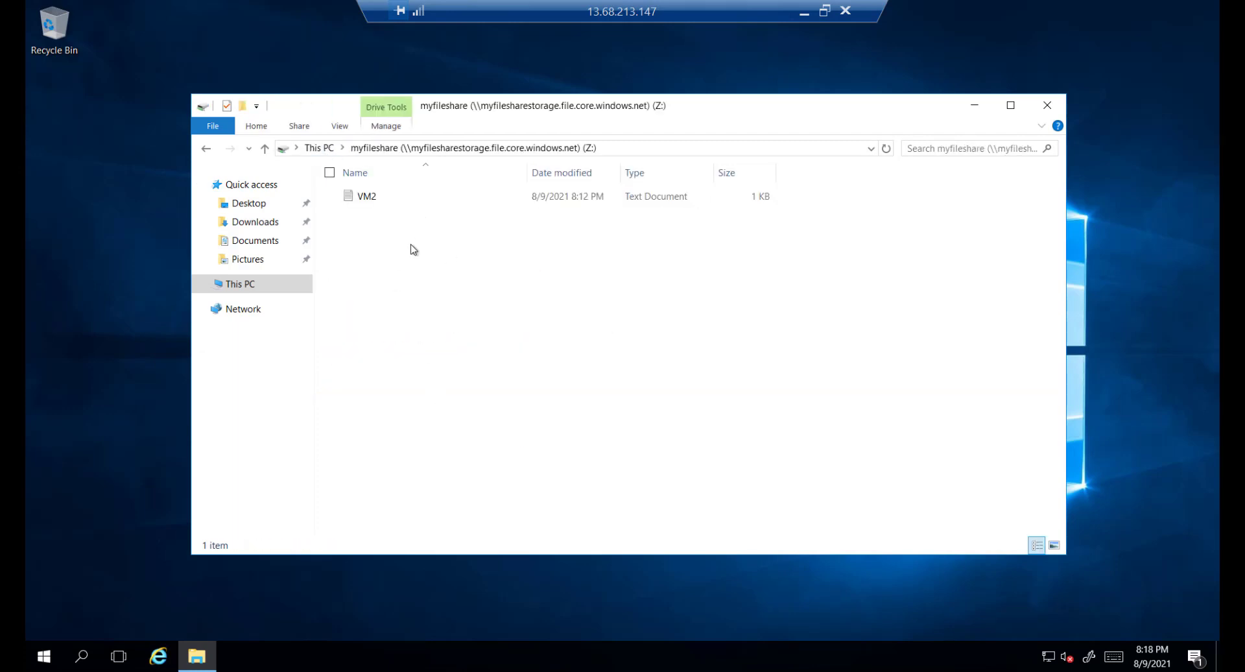
pyautogui.rightClick(415, 246)
pyautogui.click(316, 355)
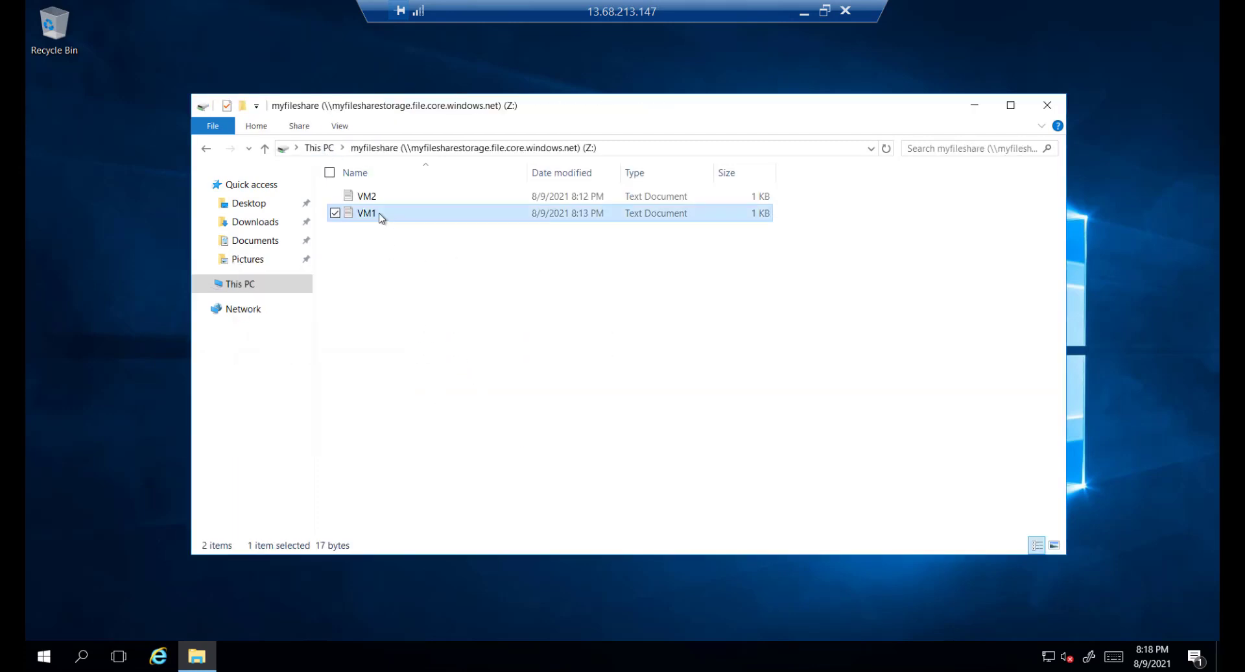
# - Switch back to the VM-2 session, open the VM1 text file from myfileshare to read it, and close it
pyautogui.click(804, 12)
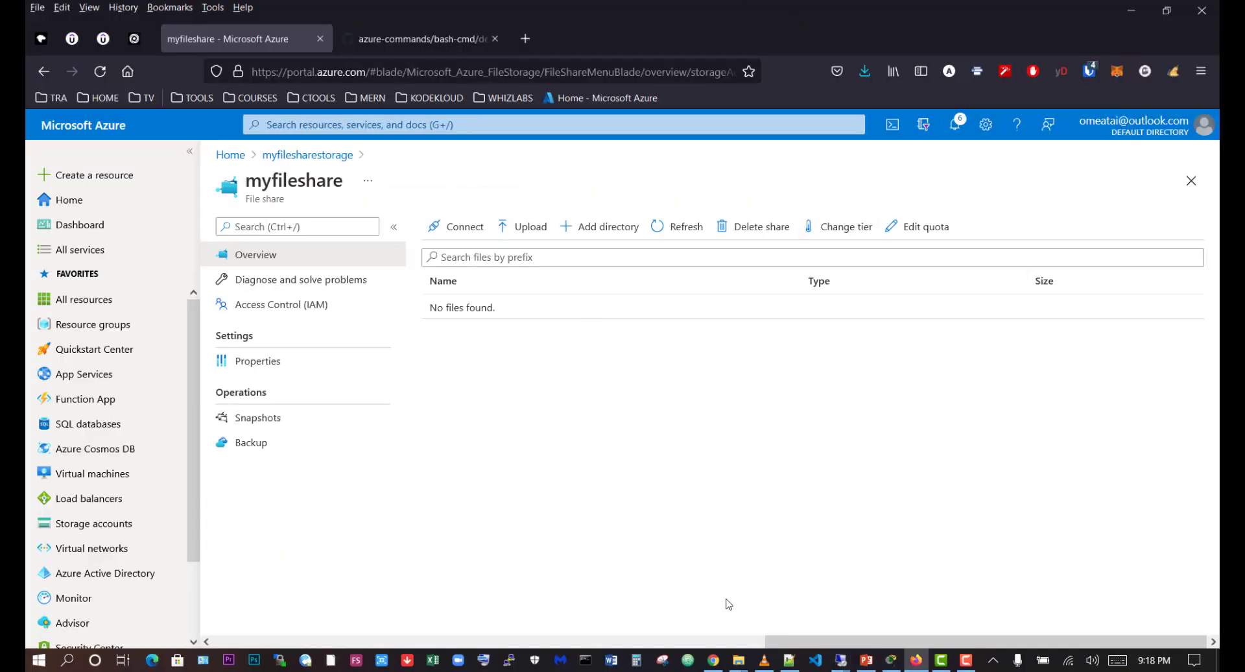
pyautogui.moveTo(841, 665)
pyautogui.click(901, 562)
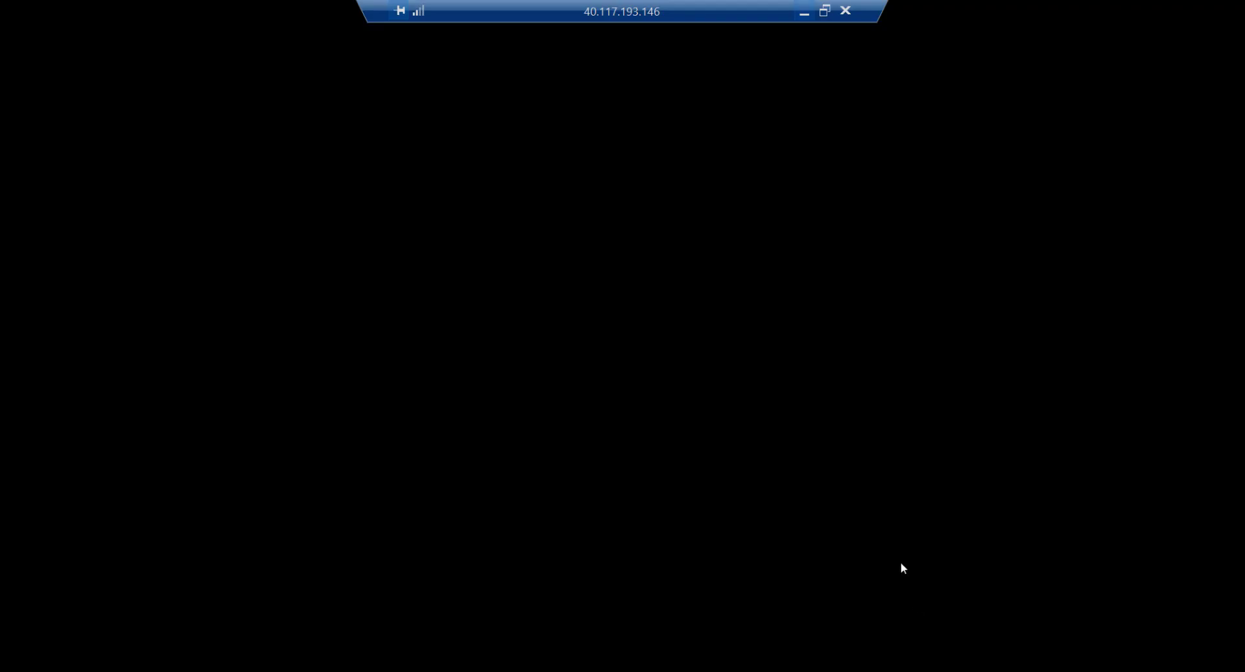
pyautogui.click(454, 229)
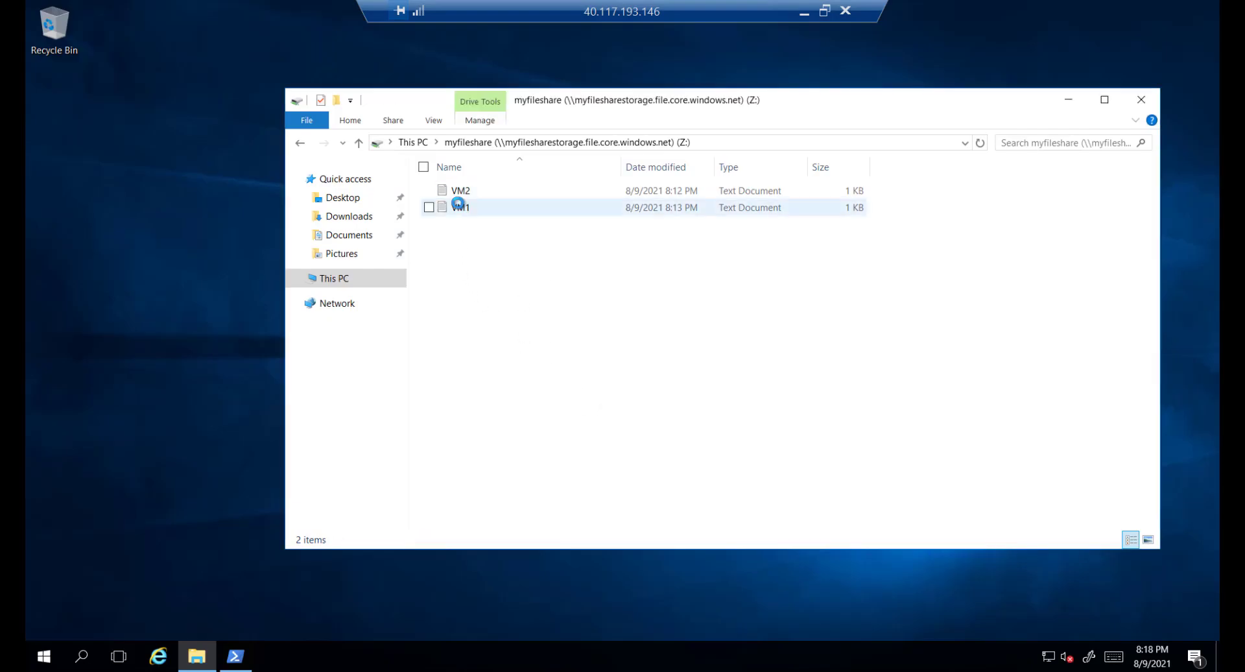
pyautogui.doubleClick(467, 207)
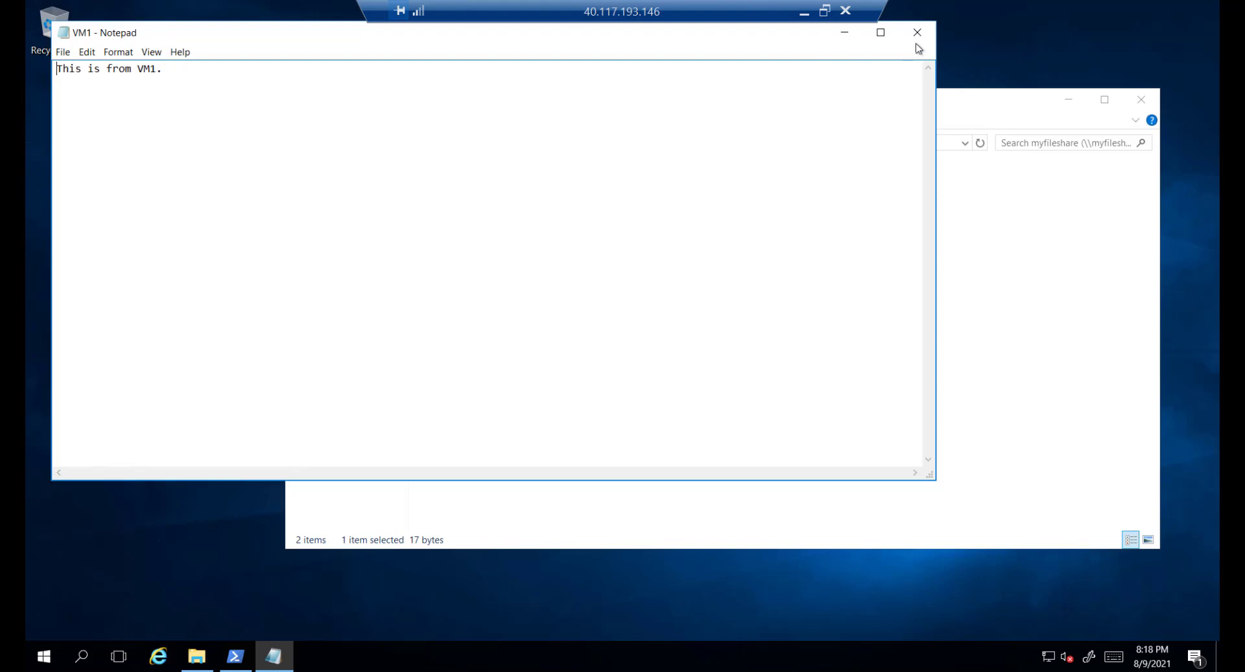
pyautogui.click(917, 32)
# - Minimize the VM-2 session, return to the Azure portal and open the virtual machines list
pyautogui.click(801, 14)
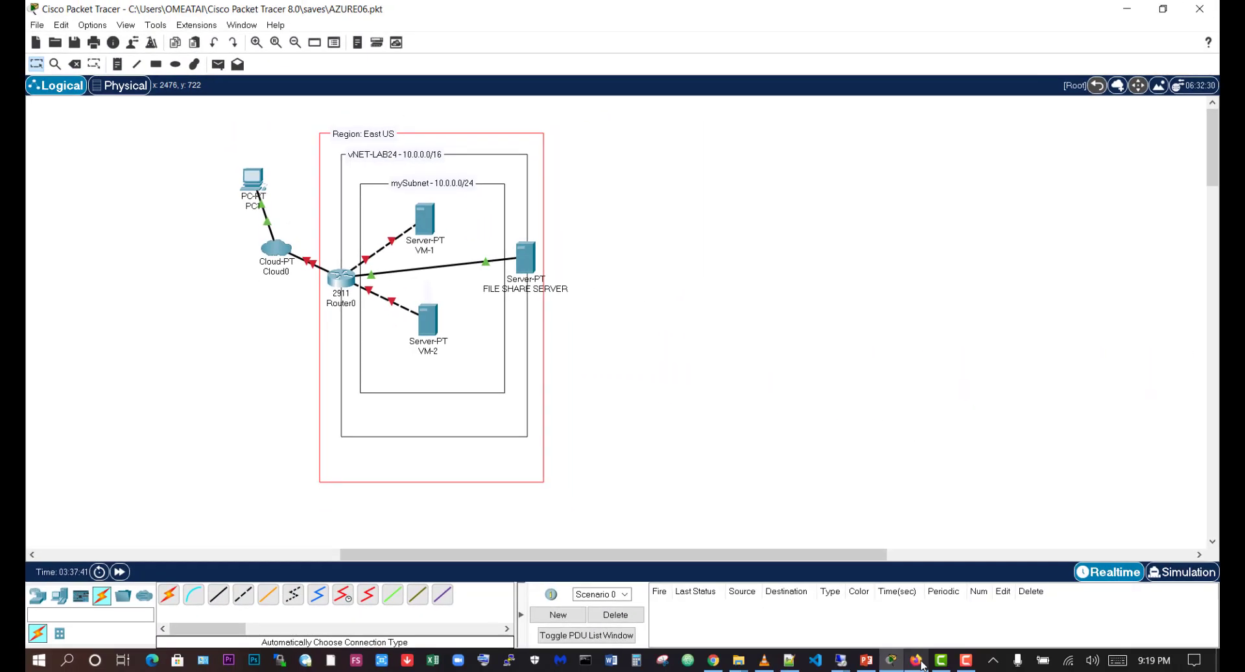
pyautogui.click(921, 662)
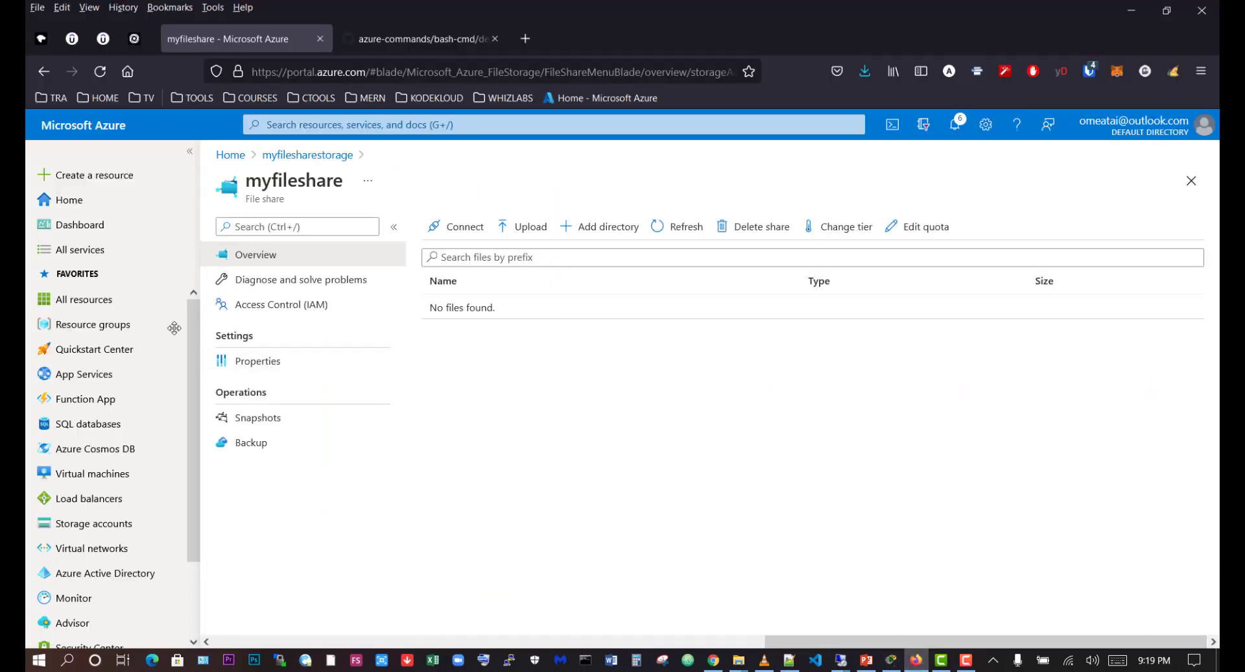
pyautogui.moveTo(94, 474); pyautogui.dragTo(748, 481)
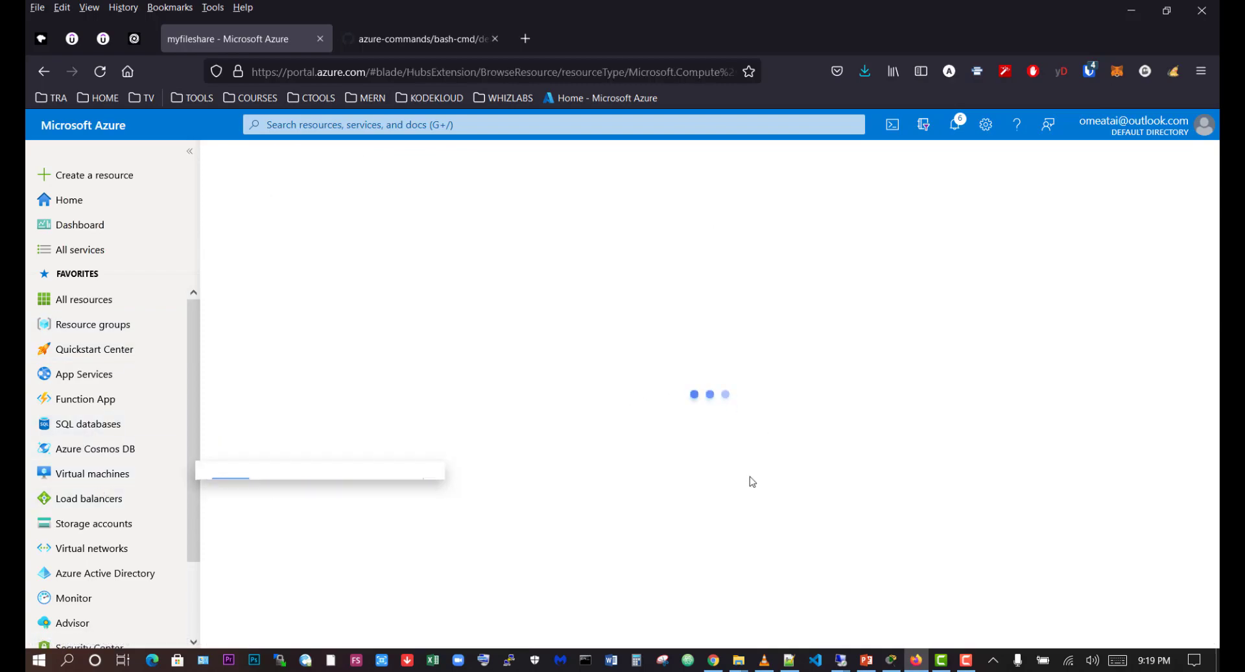